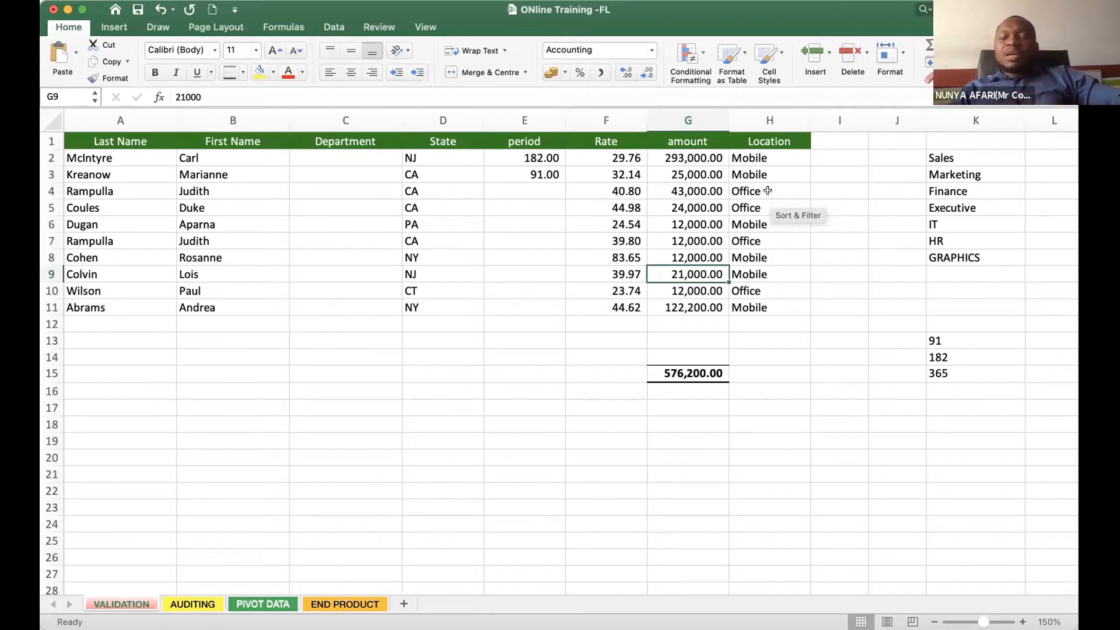
{"action": "left_click", "coordinate": [767, 191]}
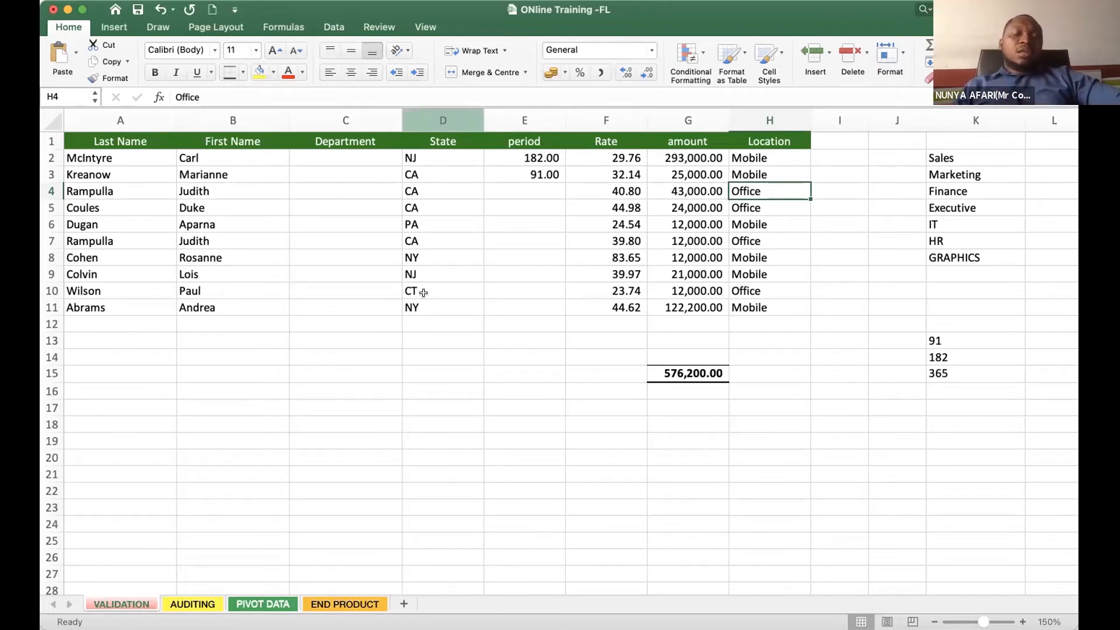
{"action": "left_click", "coordinate": [361, 232]}
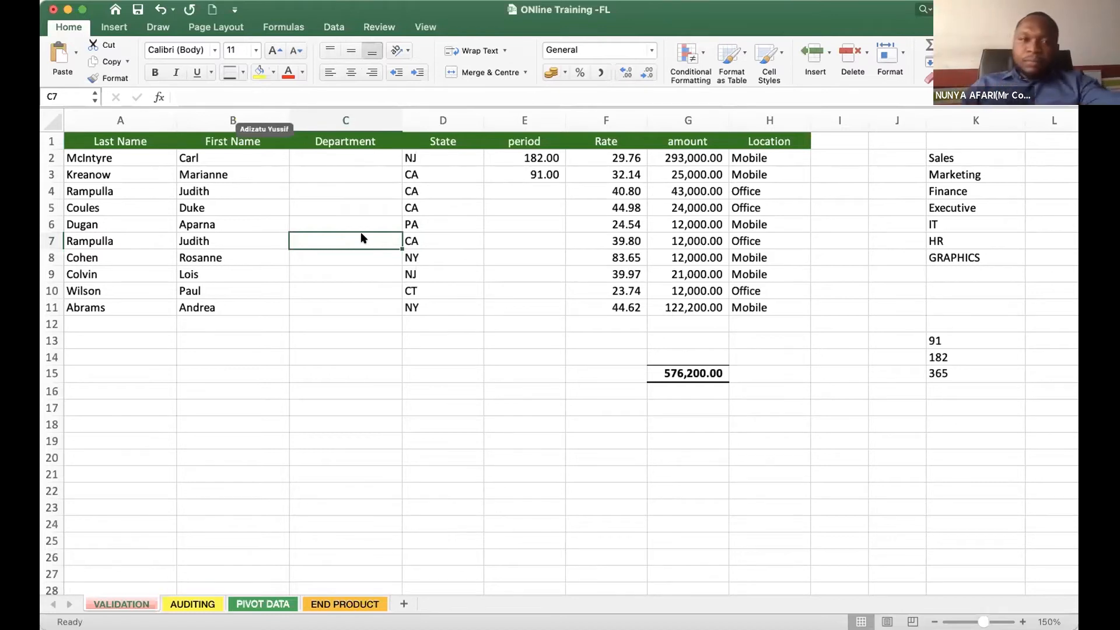
{"action": "left_click", "coordinate": [326, 202]}
{"action": "left_click", "coordinate": [386, 405]}
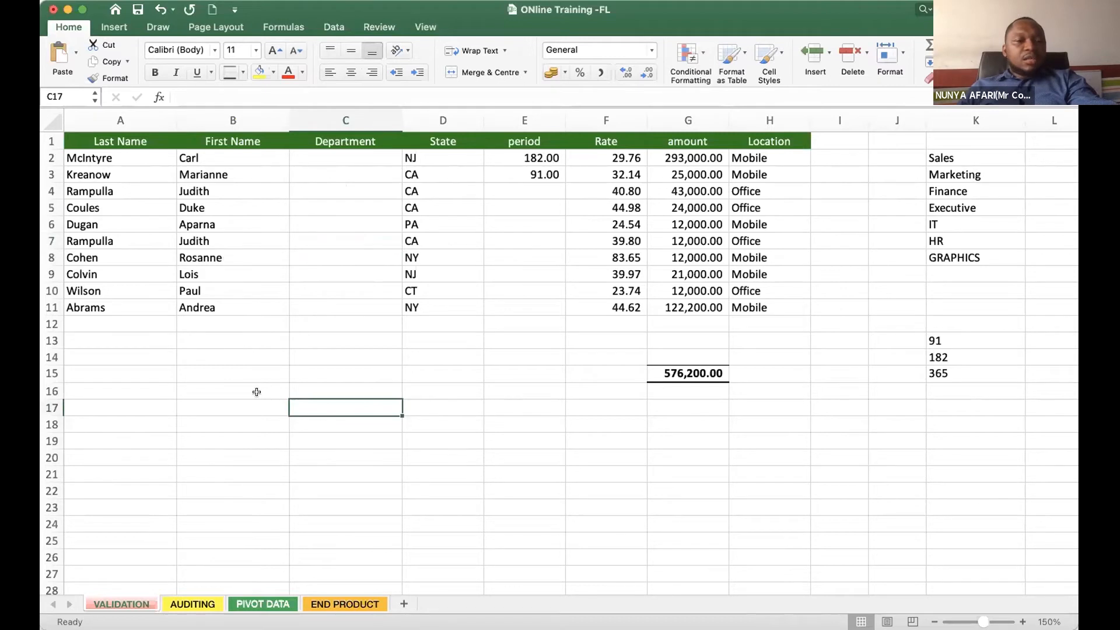
{"action": "left_click", "coordinate": [143, 271]}
{"action": "left_click", "coordinate": [149, 451]}
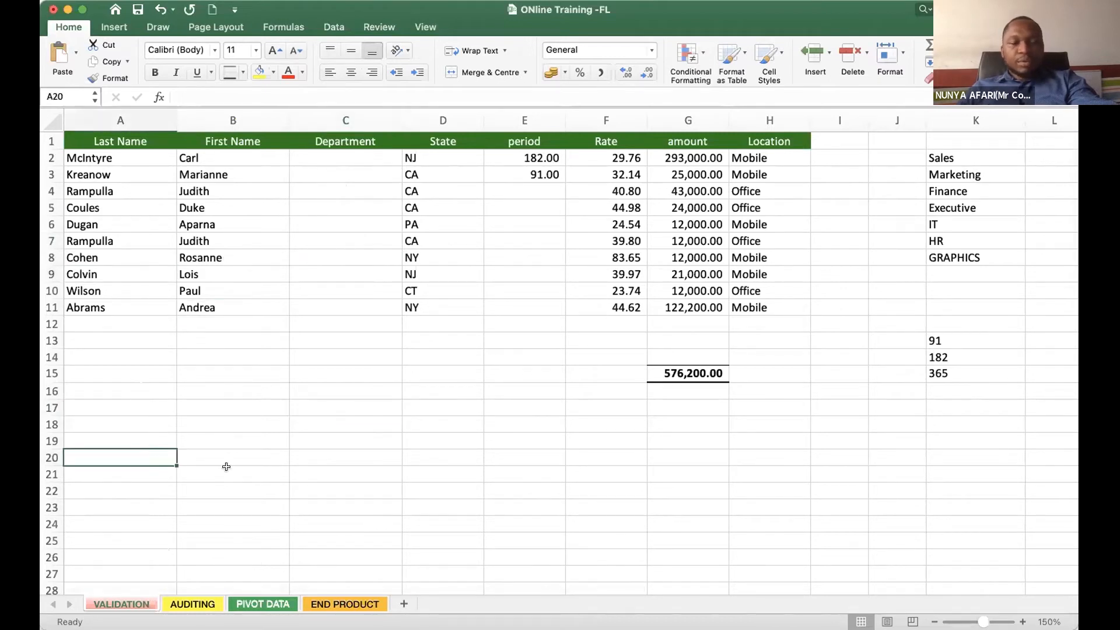
{"action": "left_click", "coordinate": [299, 225]}
{"action": "left_click", "coordinate": [283, 373]}
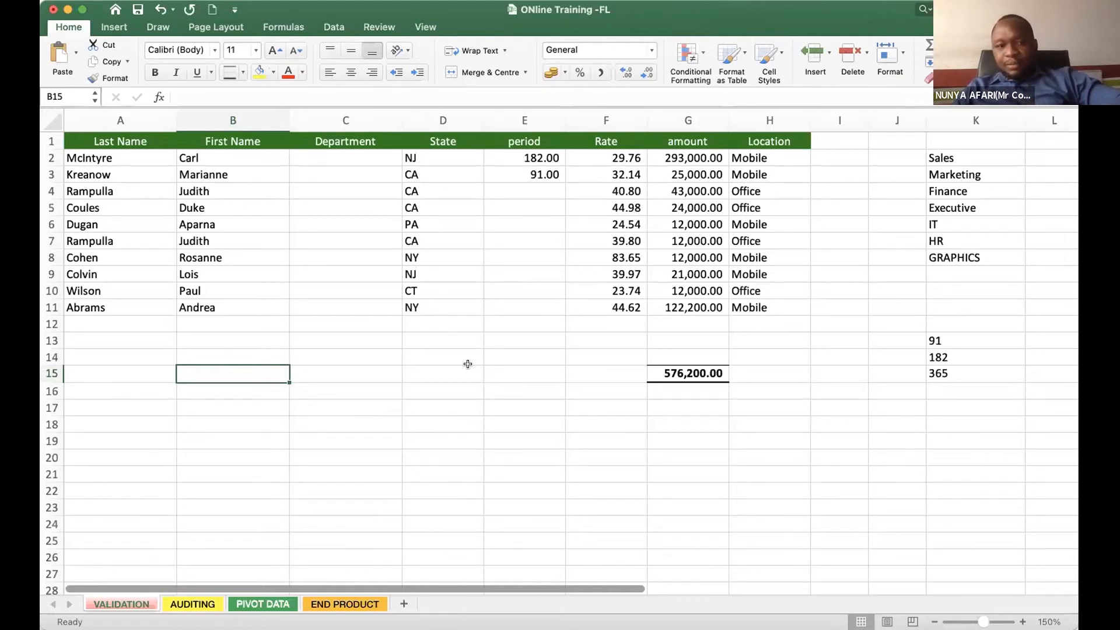
{"action": "left_click", "coordinate": [298, 159]}
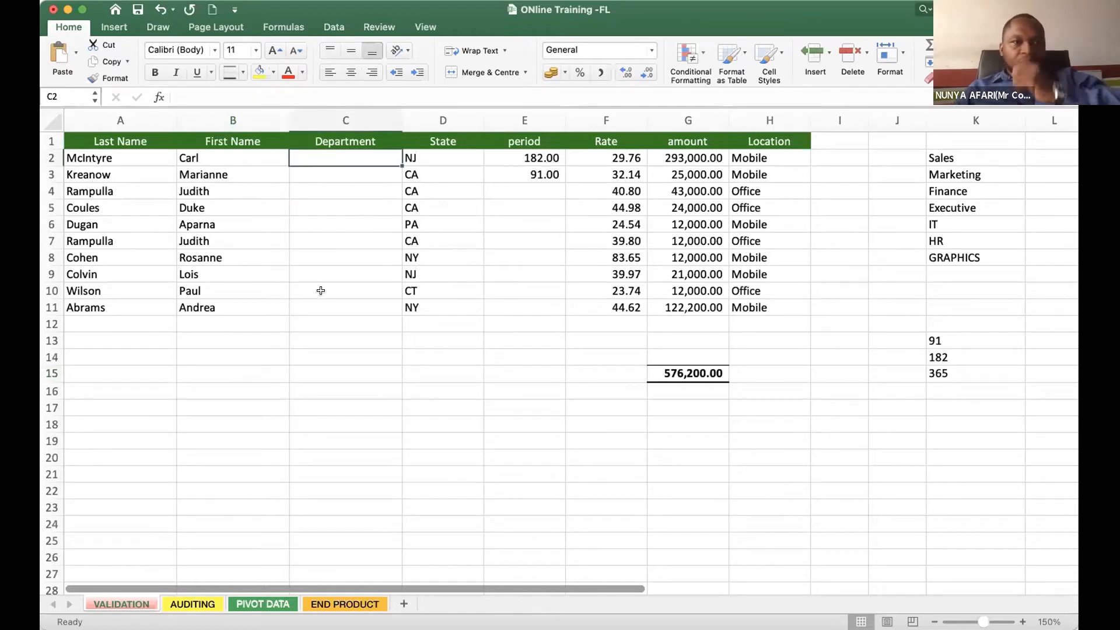
{"action": "left_click", "coordinate": [270, 318]}
{"action": "left_click", "coordinate": [110, 174]}
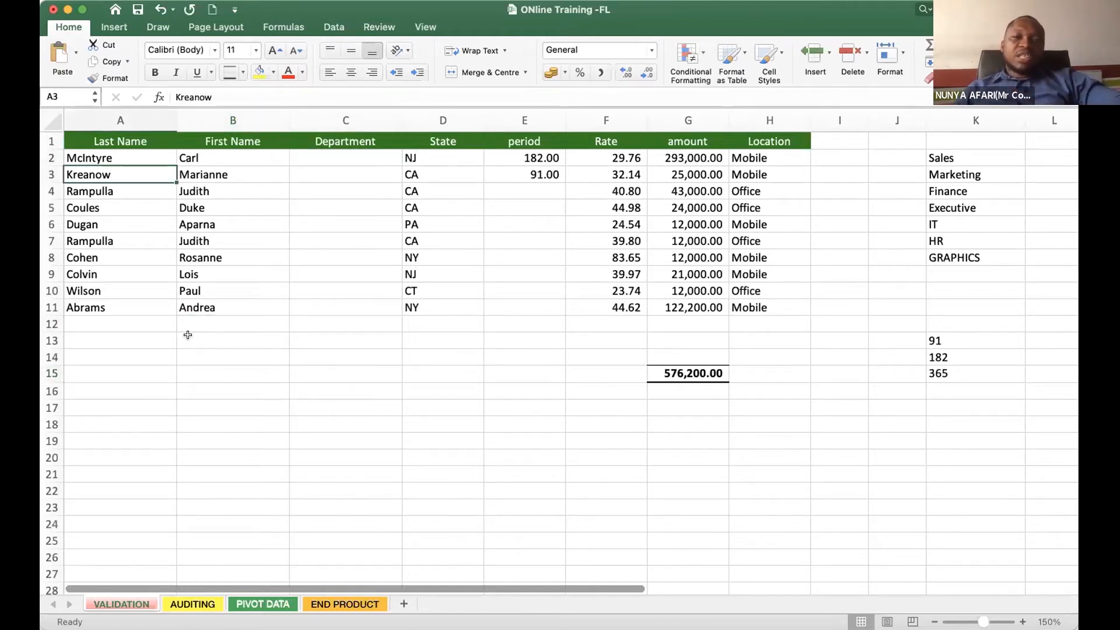
{"action": "left_click", "coordinate": [100, 307]}
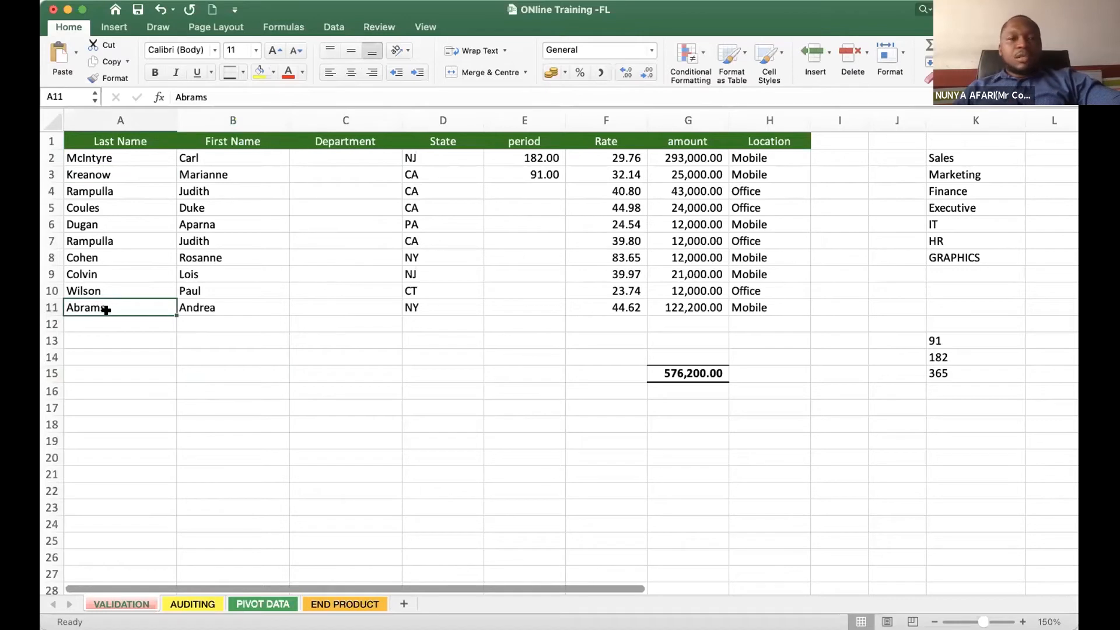
{"action": "left_click", "coordinate": [106, 340]}
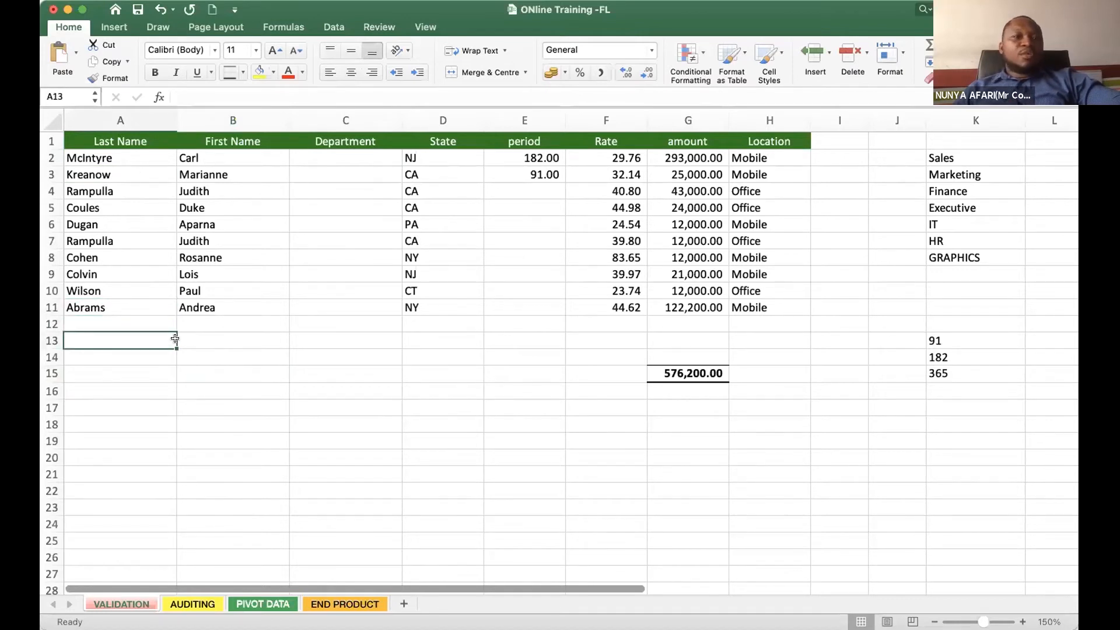
{"action": "left_click", "coordinate": [95, 322]}
{"action": "left_click", "coordinate": [222, 325]}
{"action": "left_click", "coordinate": [467, 337]}
{"action": "left_click", "coordinate": [155, 321]}
{"action": "left_click", "coordinate": [260, 322]}
{"action": "left_click", "coordinate": [339, 323]}
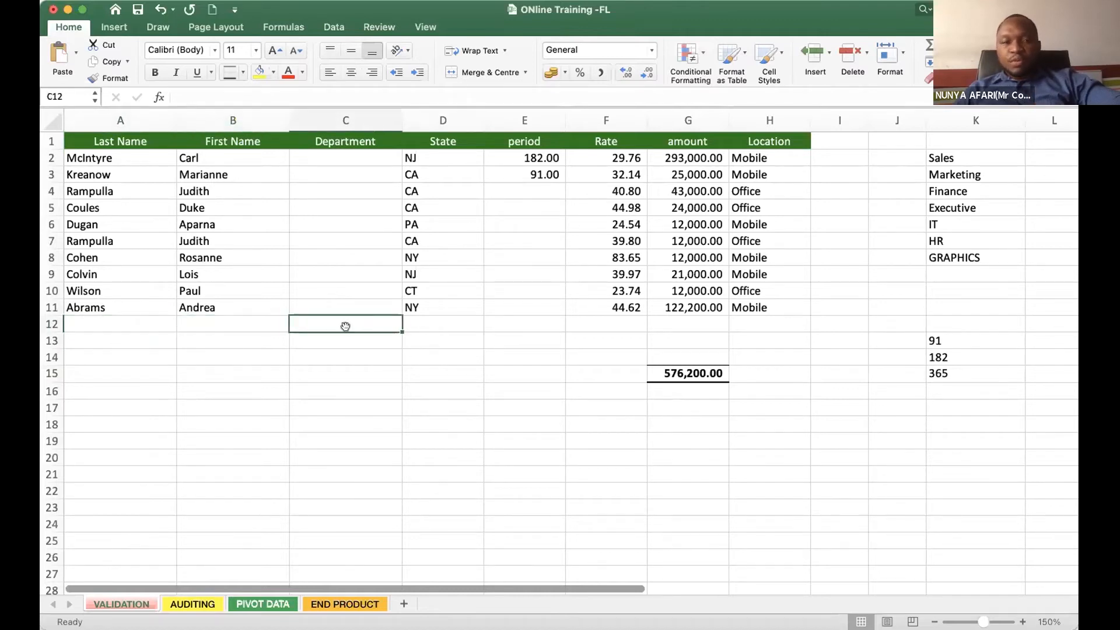
{"action": "left_click", "coordinate": [317, 155]}
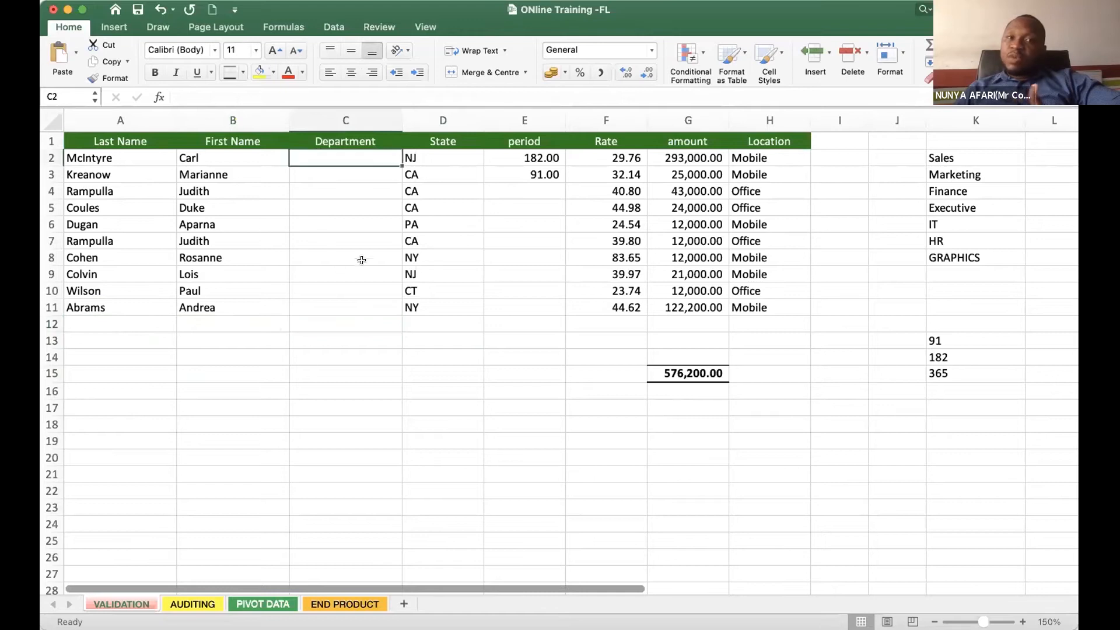
- Add a new person in row 12, entering the last name in A12 and the first name in B12
{"action": "left_click", "coordinate": [98, 318]}
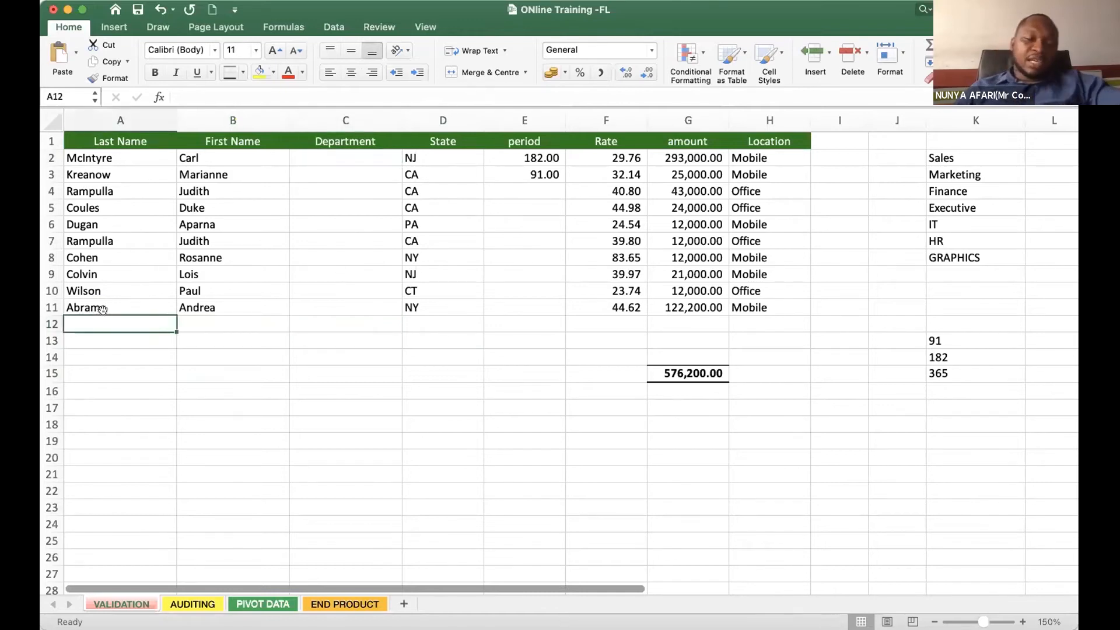
{"action": "type", "text": "Kofi"}
{"action": "key", "text": "Tab"}
{"action": "type", "text": "Adn"}
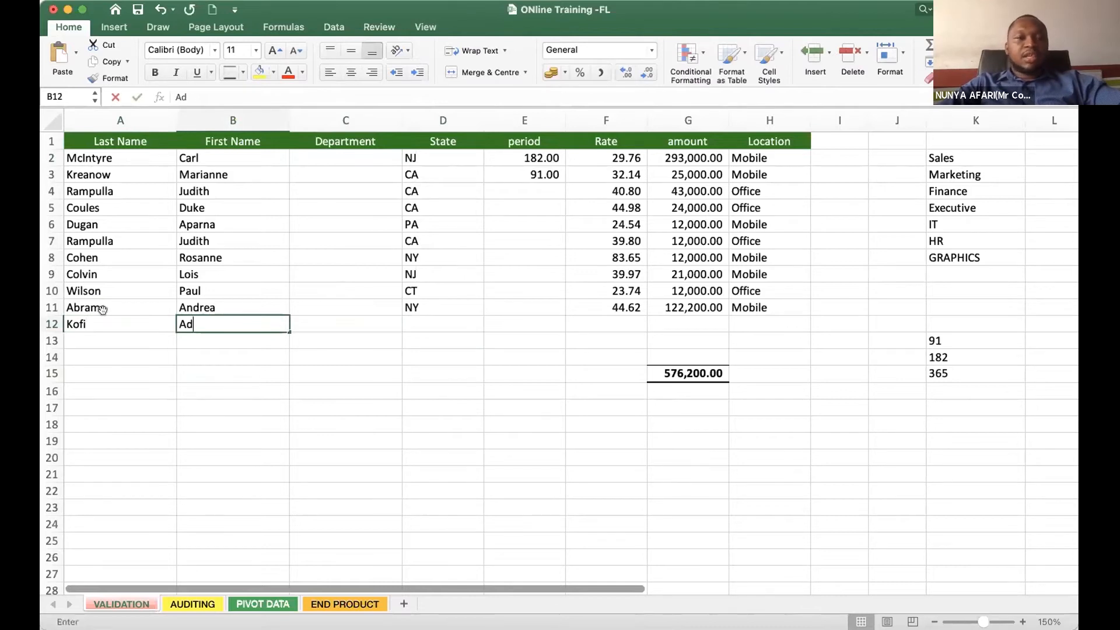
{"action": "key", "text": "BackSpace"}
{"action": "key", "text": "BackSpace"}
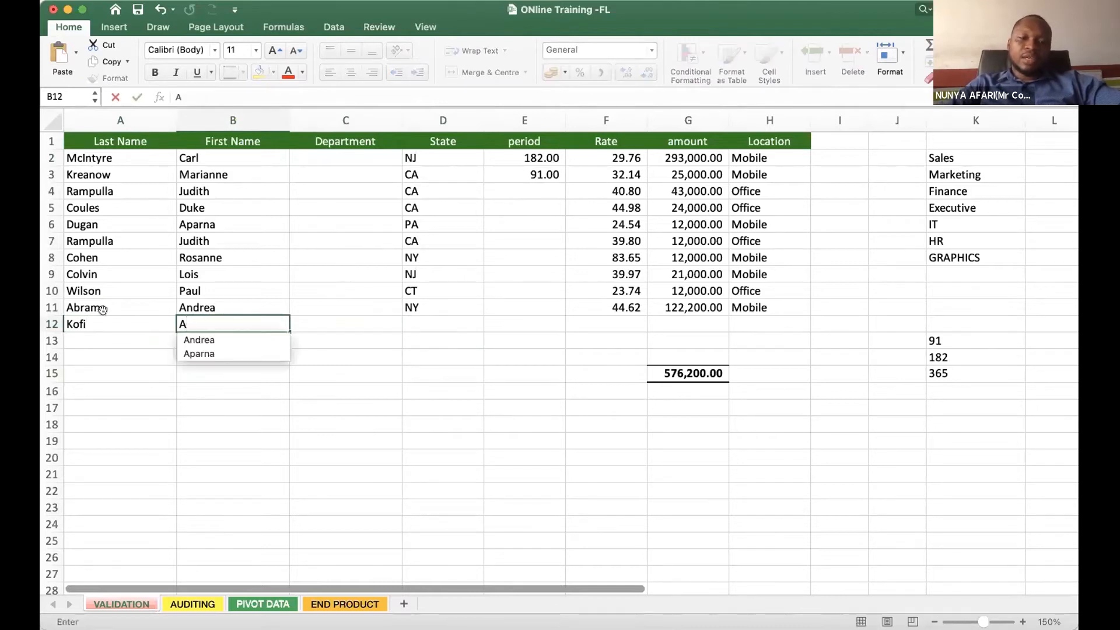
{"action": "type", "text": "Dma"}
{"action": "key", "text": "BackSpace"}
{"action": "key", "text": "BackSpace"}
{"action": "key", "text": "BackSpace"}
{"action": "type", "text": "dMA"}
{"action": "key", "text": "BackSpace"}
{"action": "key", "text": "BackSpace"}
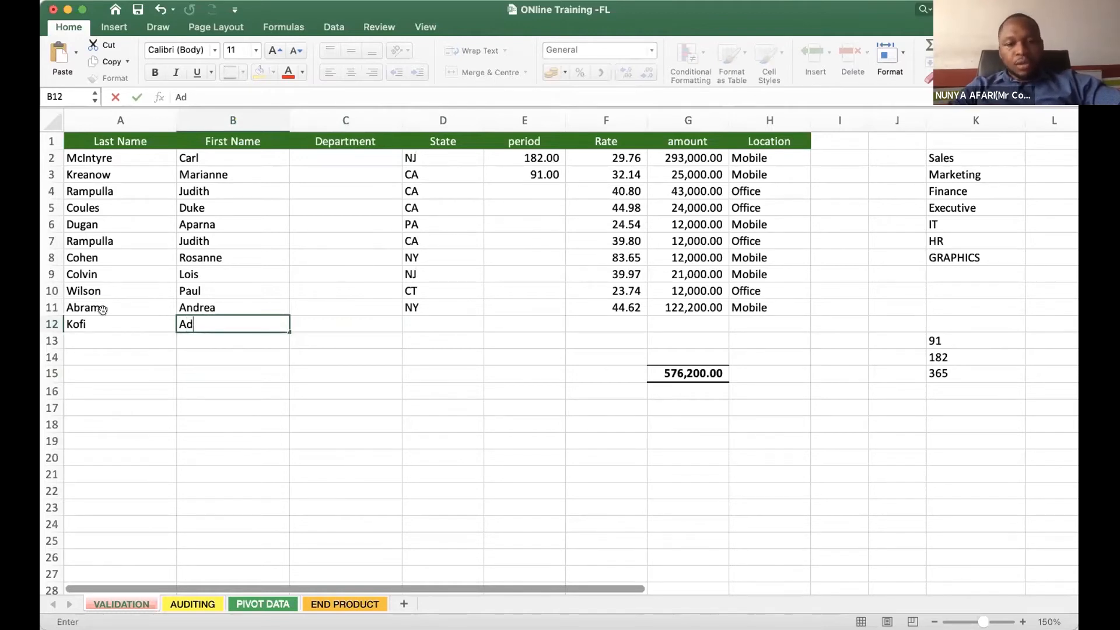
{"action": "type", "text": "AM"}
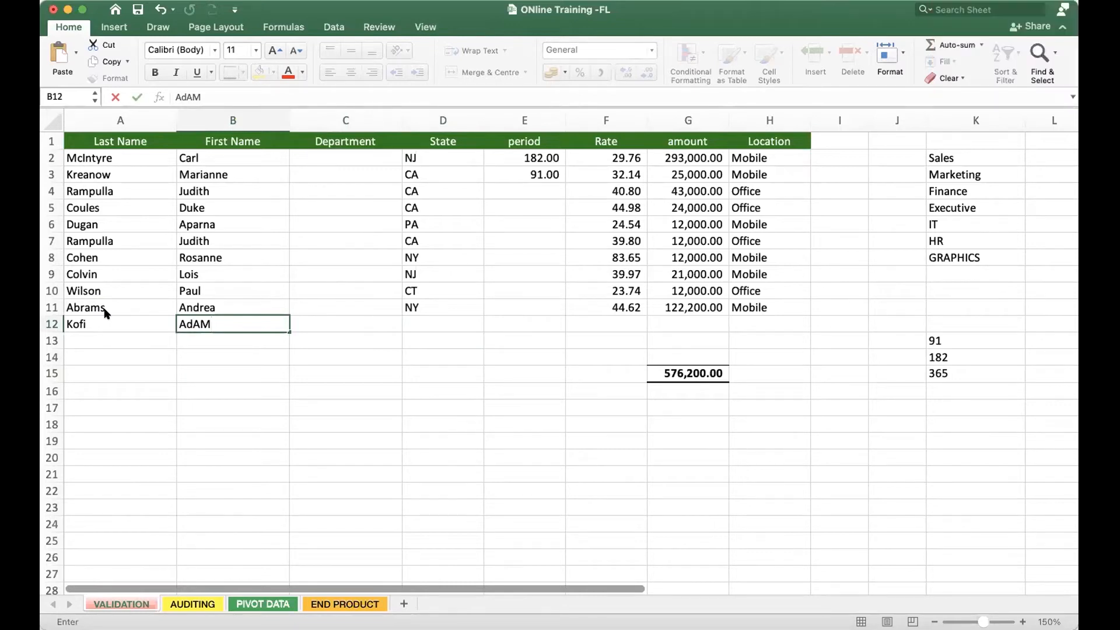
- Correct the first name in B12, using lowercase letters after the initial and adding the missing final letter
{"action": "left_click", "coordinate": [235, 323]}
{"action": "key", "text": "BackSpace"}
{"action": "key", "text": "BackSpace"}
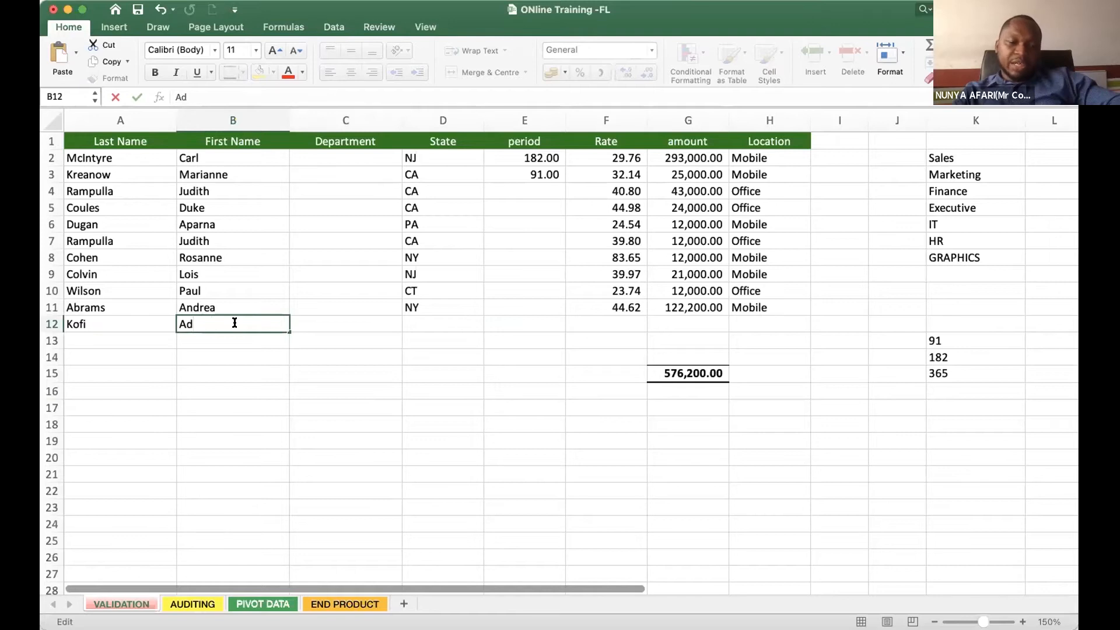
{"action": "type", "text": "A"}
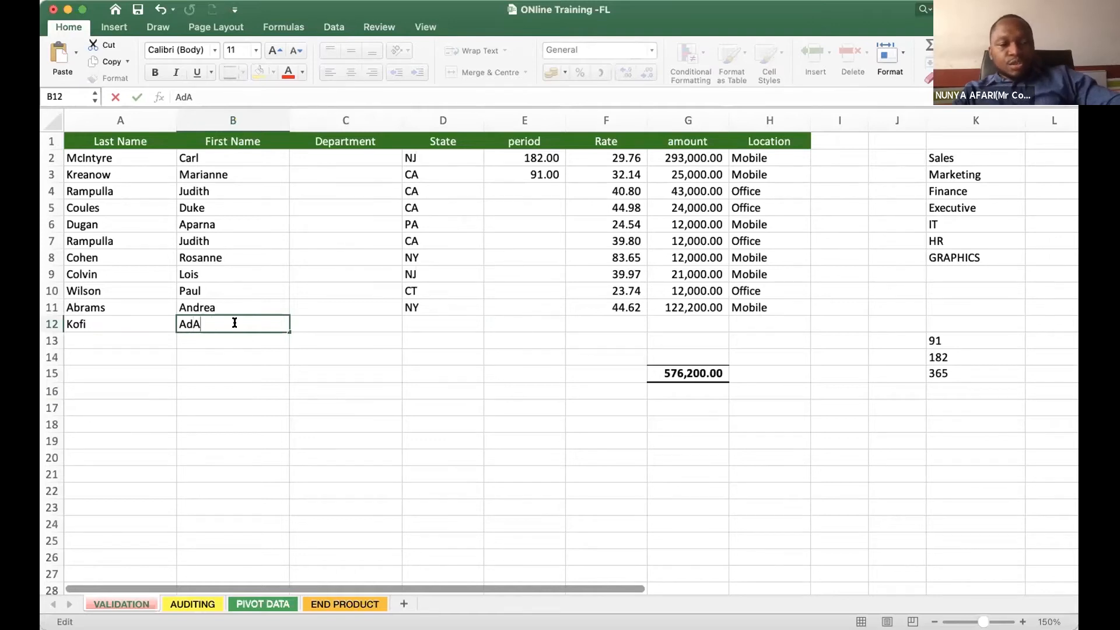
{"action": "key", "text": "BackSpace"}
{"action": "type", "text": "a"}
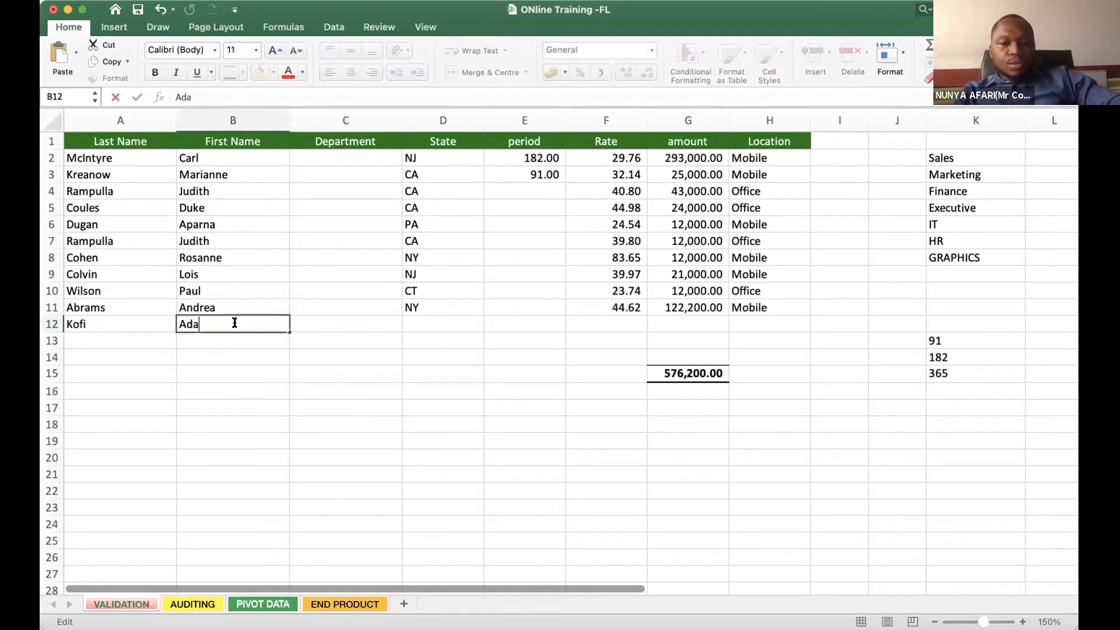
{"action": "type", "text": "ms"}
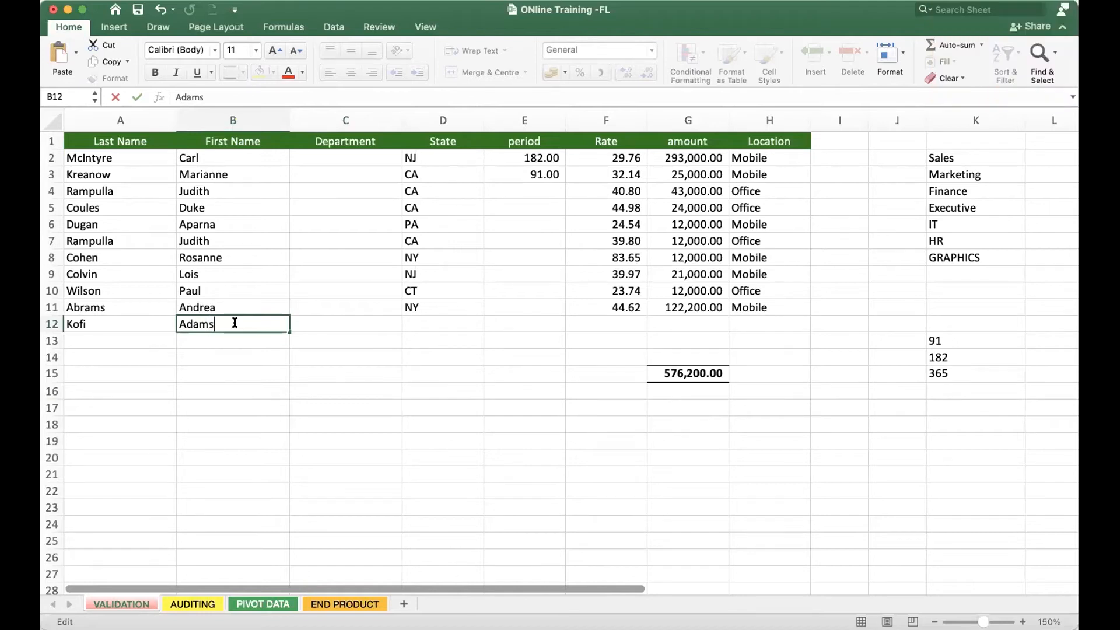
{"action": "key", "text": "Tab"}
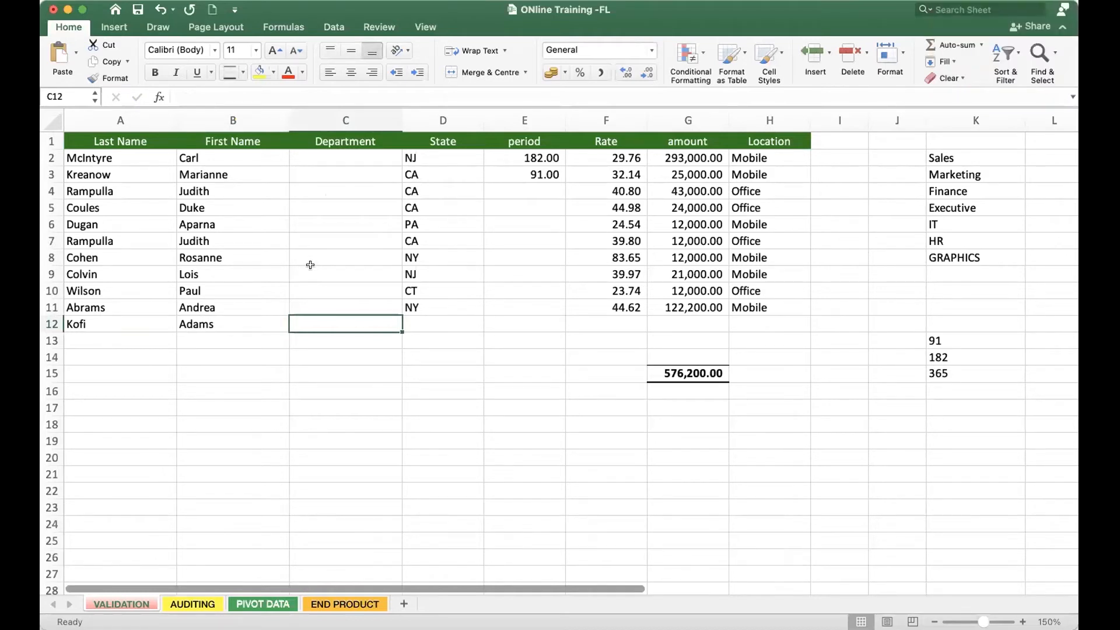
{"action": "left_click", "coordinate": [270, 336]}
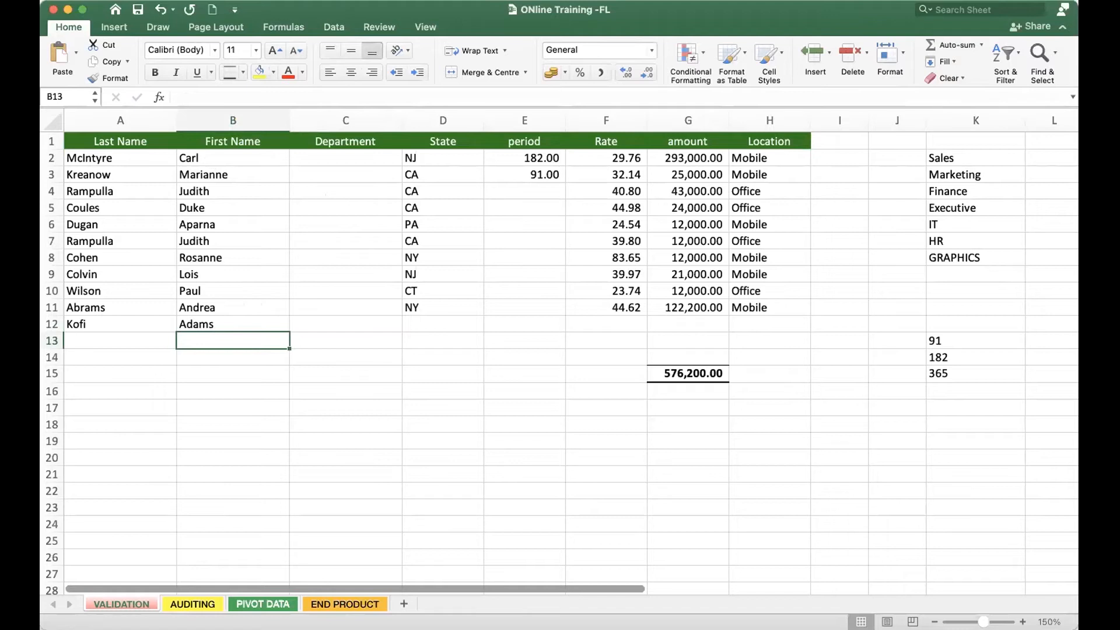
{"action": "left_click", "coordinate": [130, 1]}
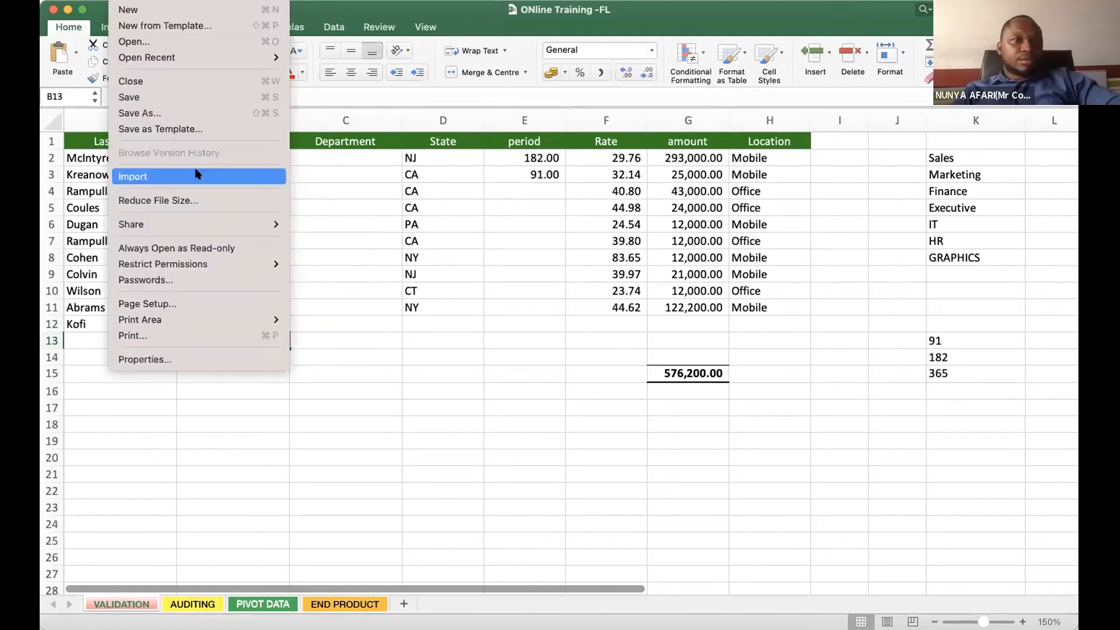
{"action": "mouse_move", "coordinate": [178, 230]}
{"action": "left_click", "coordinate": [358, 226]}
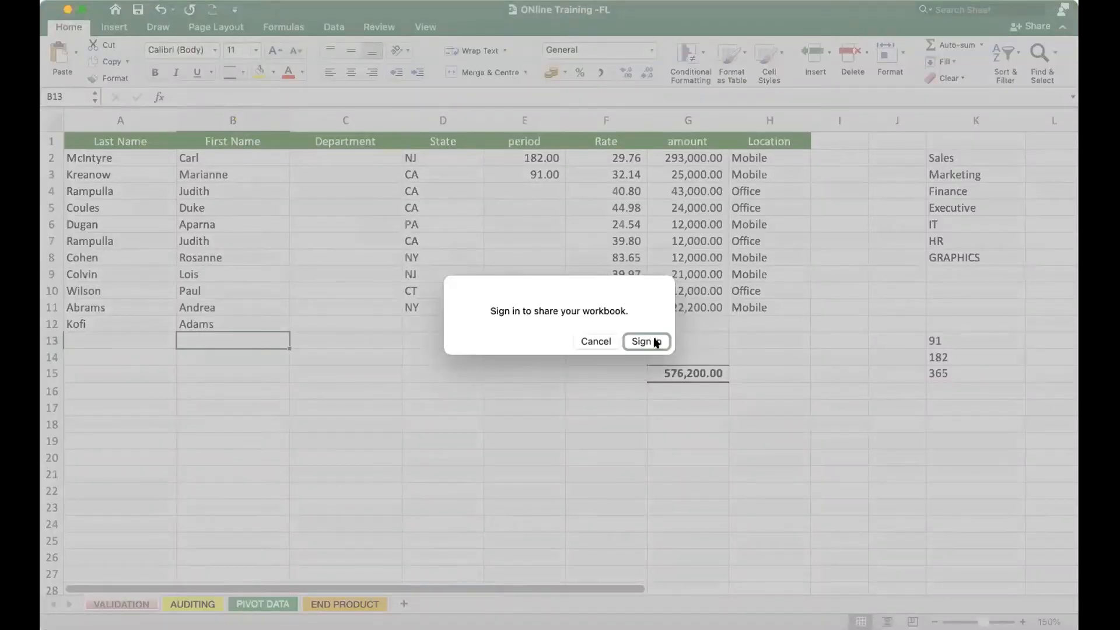
{"action": "left_click", "coordinate": [594, 342]}
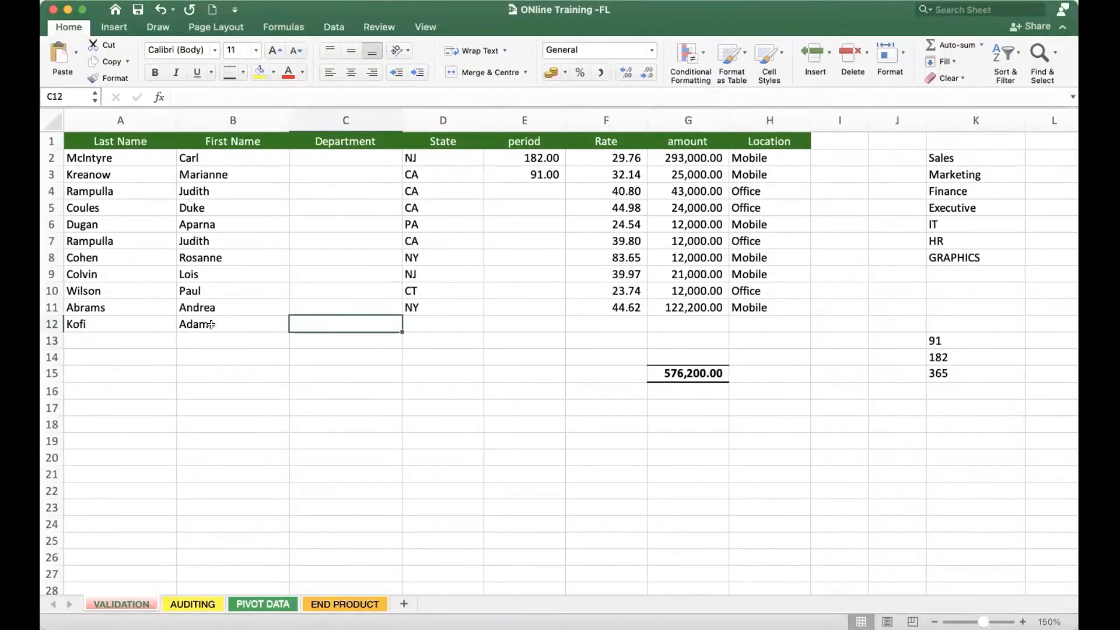
{"action": "left_click", "coordinate": [206, 325]}
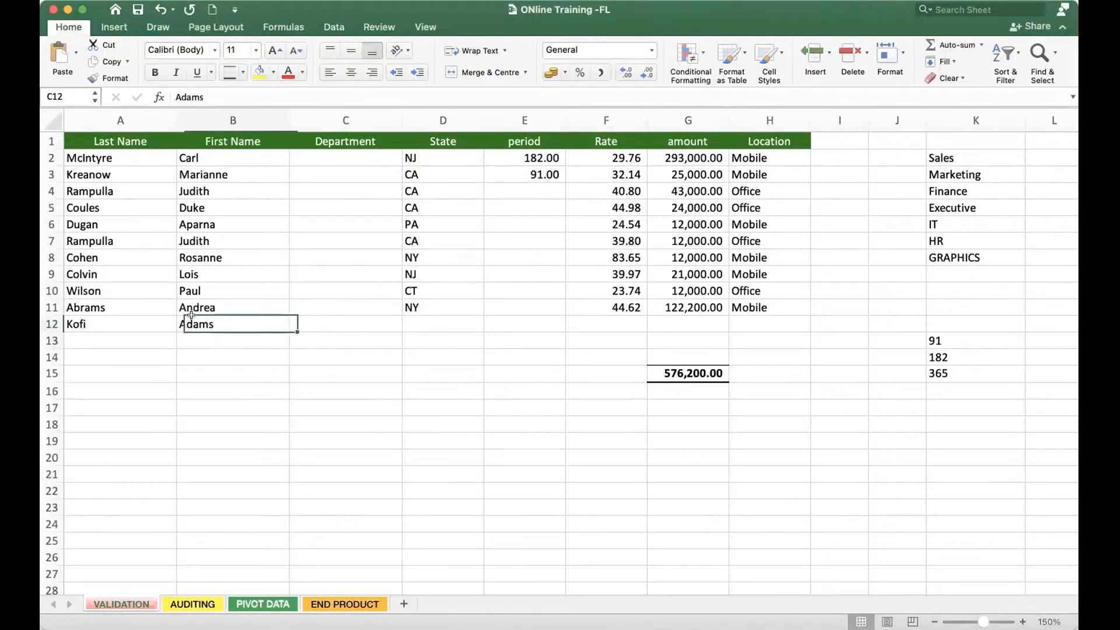
{"action": "left_click", "coordinate": [101, 317]}
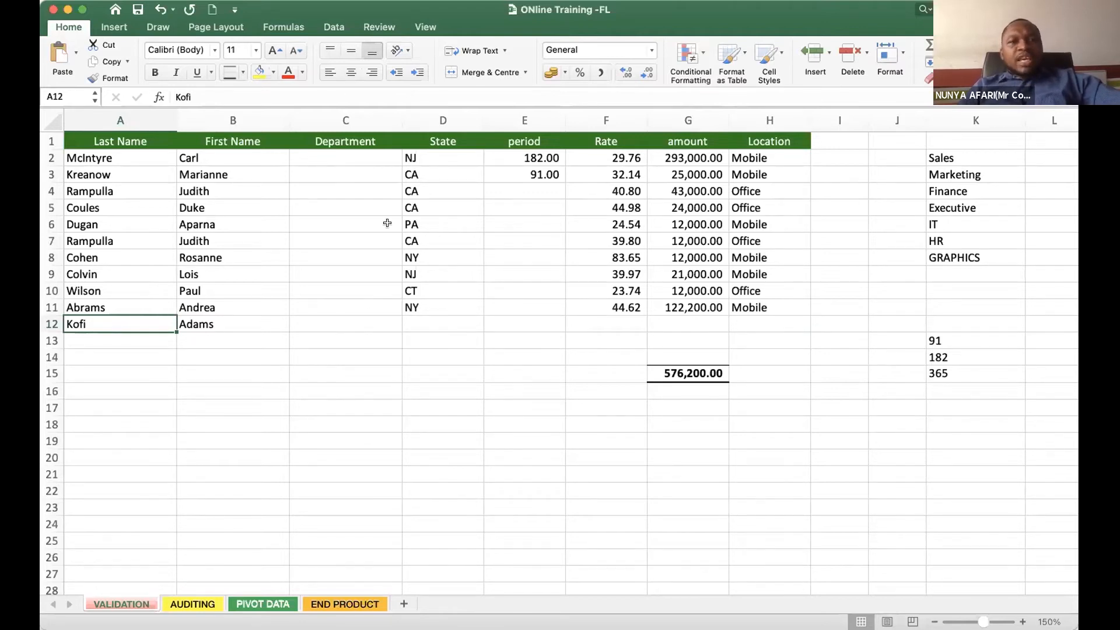
{"action": "left_click", "coordinate": [341, 126]}
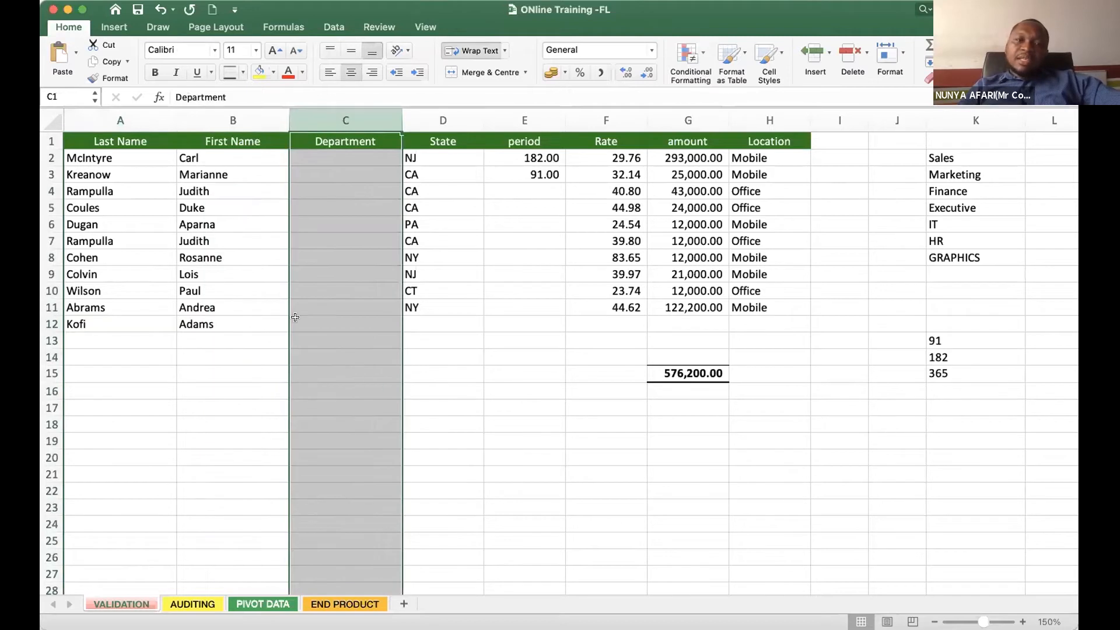
{"action": "left_click", "coordinate": [340, 318]}
{"action": "left_click", "coordinate": [344, 154]}
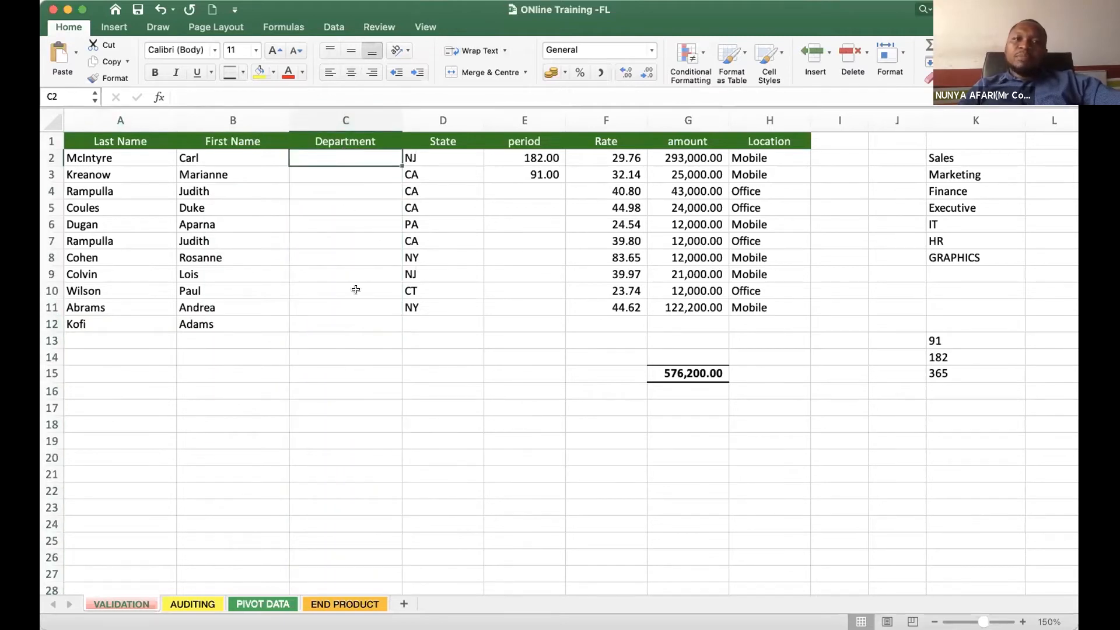
{"action": "left_click", "coordinate": [349, 318]}
- Enter Finance in C2 and Sales in C3 as the departments of the first two people
{"action": "left_click", "coordinate": [331, 155]}
{"action": "type", "text": "Fin"}
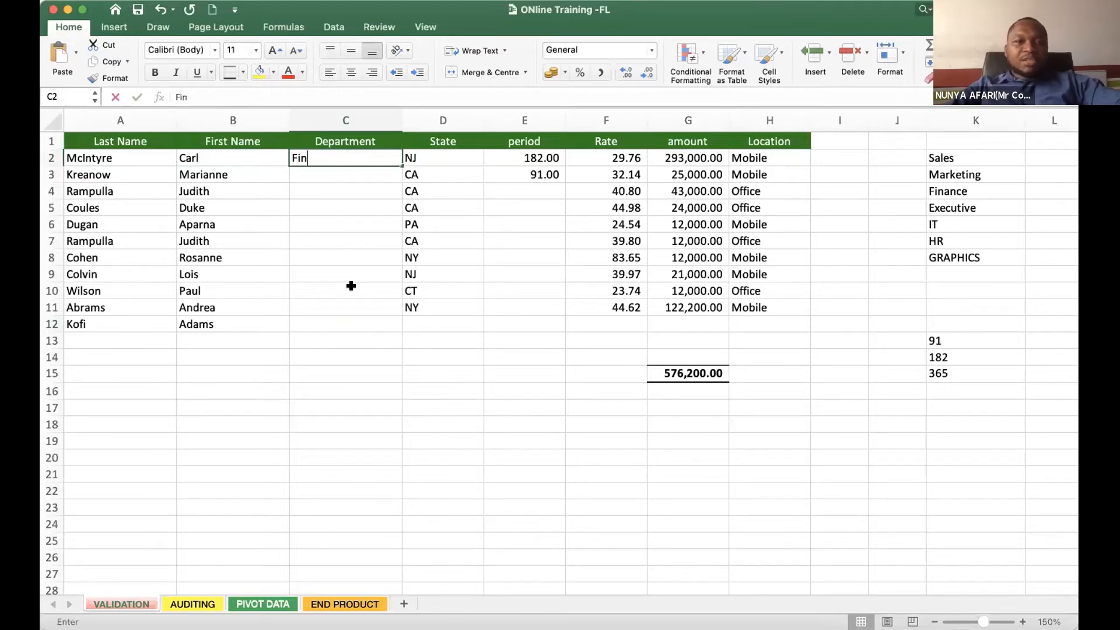
{"action": "type", "text": "ance"}
{"action": "key", "text": "Return"}
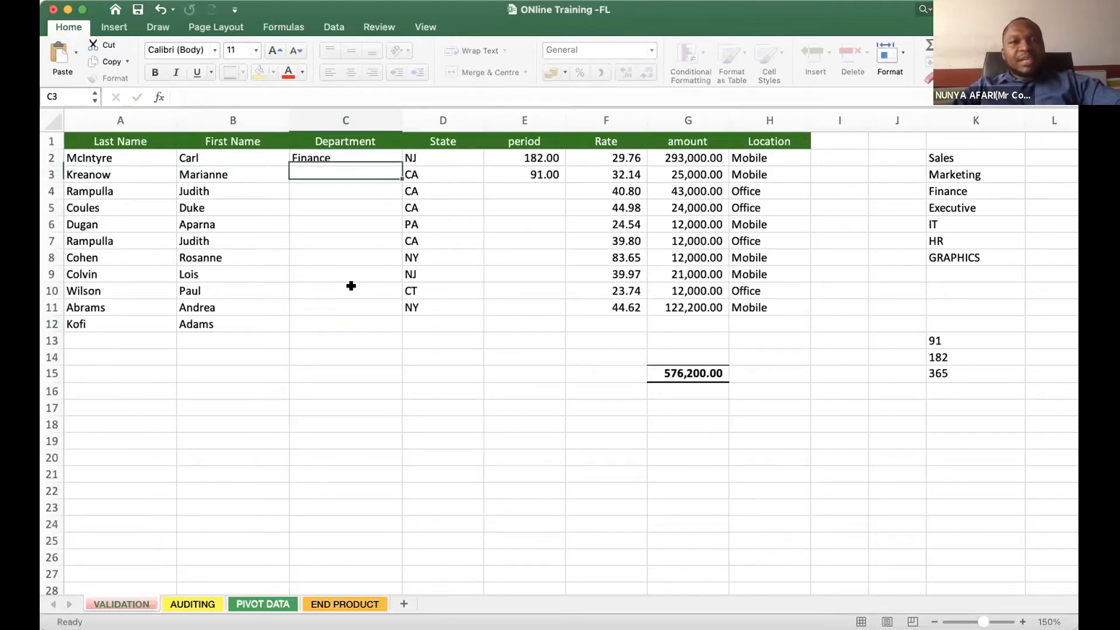
{"action": "type", "text": "Sales"}
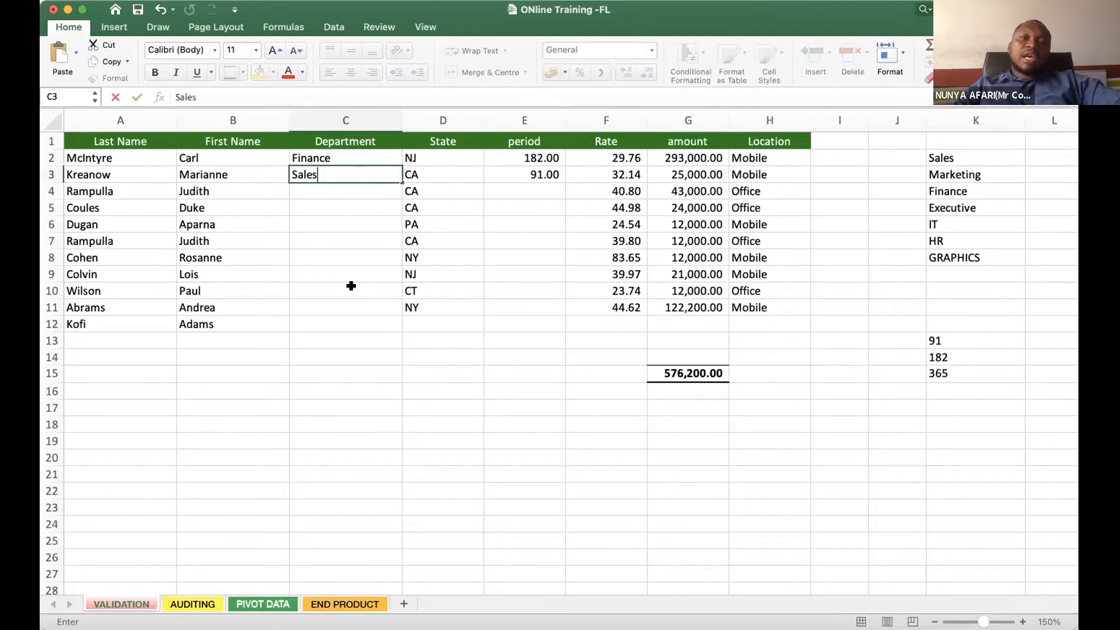
{"action": "key", "text": "Return"}
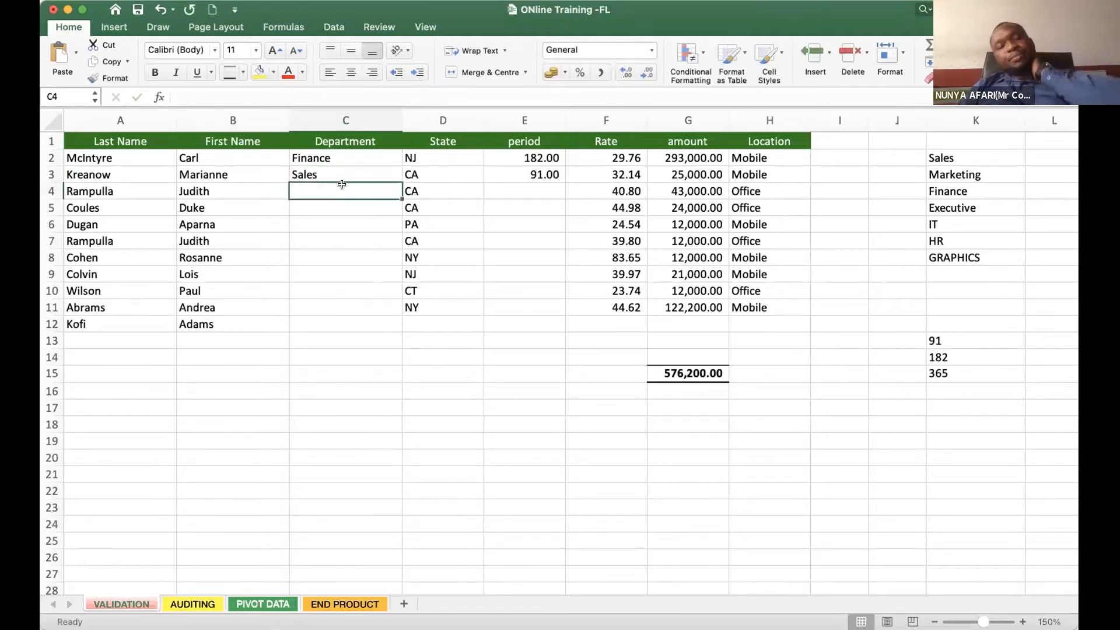
{"action": "left_click", "coordinate": [342, 172]}
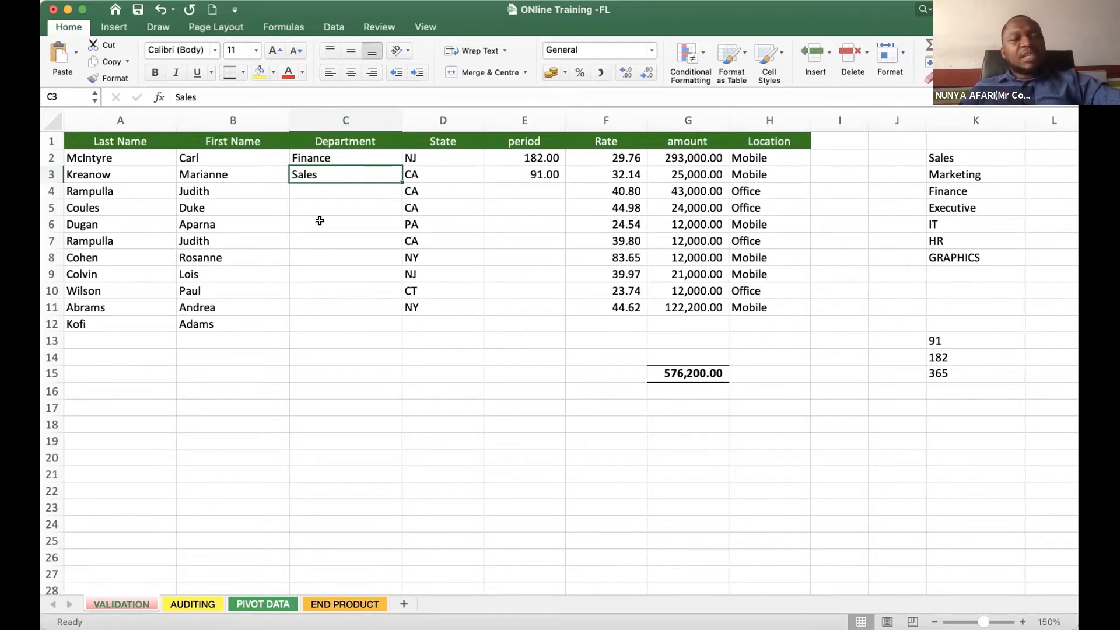
{"action": "left_click", "coordinate": [345, 120]}
{"action": "left_click", "coordinate": [332, 224]}
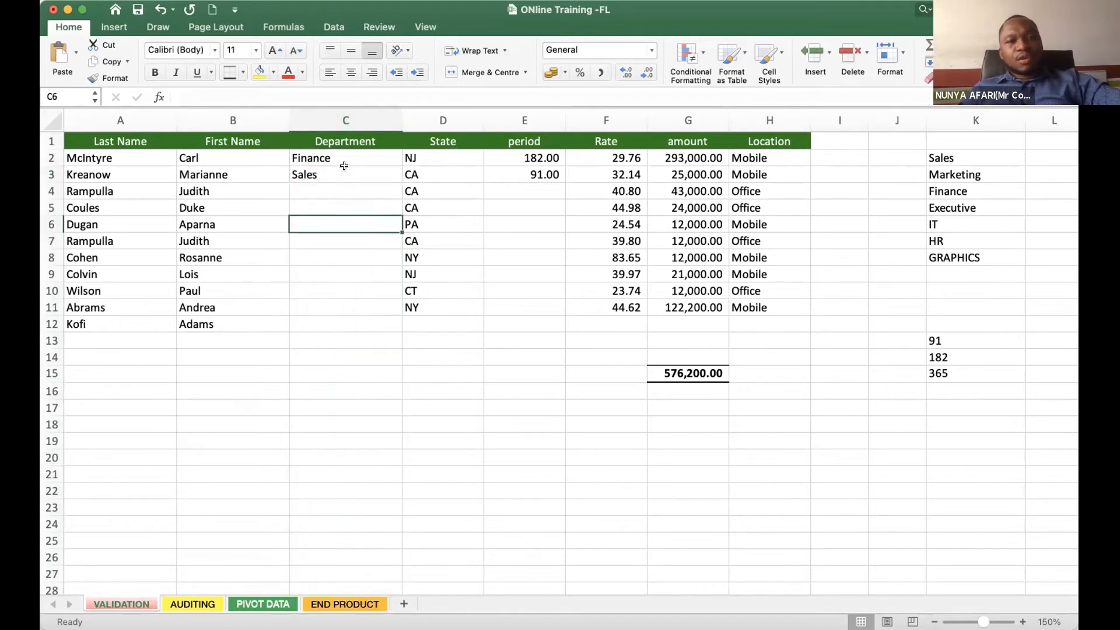
{"action": "left_click", "coordinate": [344, 173]}
{"action": "left_click", "coordinate": [338, 235]}
{"action": "left_click", "coordinate": [352, 141]}
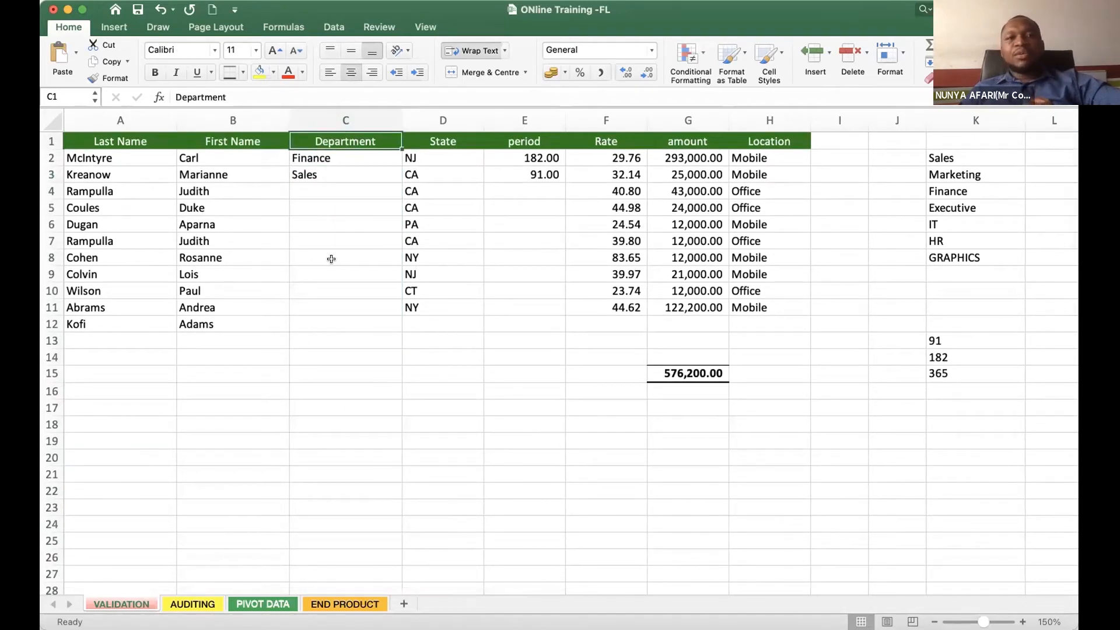
{"action": "left_click", "coordinate": [119, 203]}
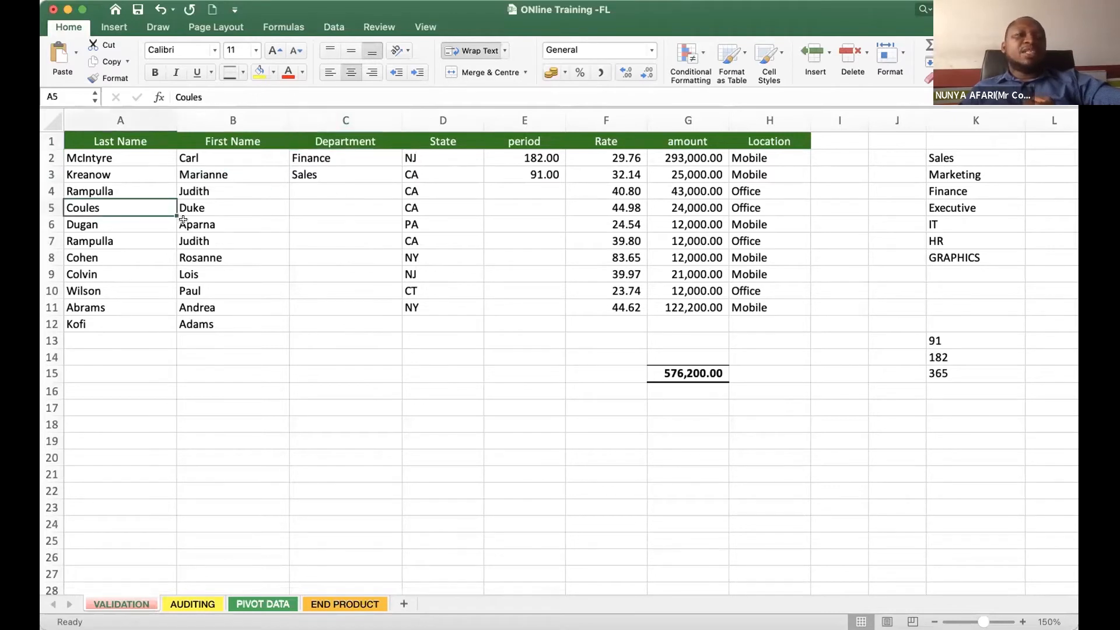
{"action": "left_click", "coordinate": [285, 222]}
{"action": "left_click", "coordinate": [304, 219]}
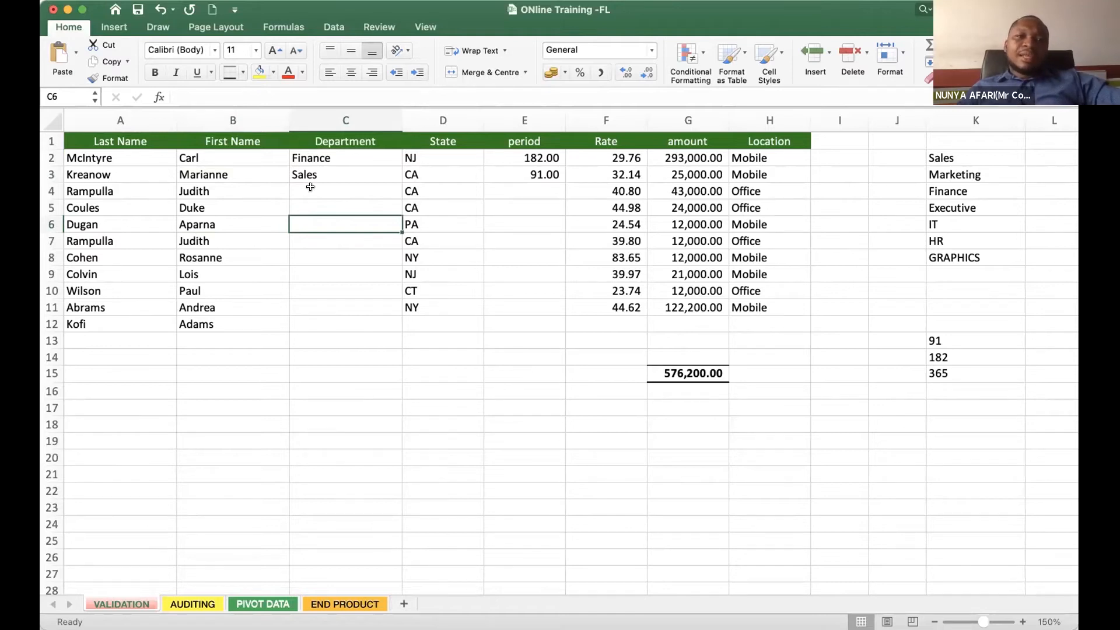
- Enter the misspelled department salee in C4
{"action": "left_click", "coordinate": [309, 197]}
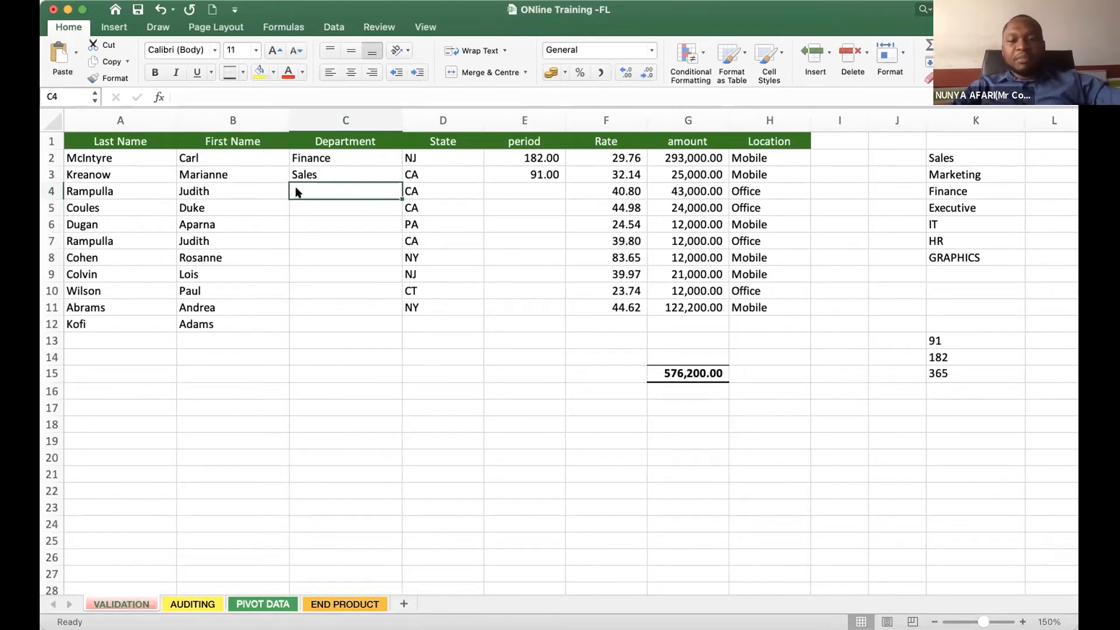
{"action": "left_click", "coordinate": [342, 219]}
{"action": "left_click", "coordinate": [315, 186]}
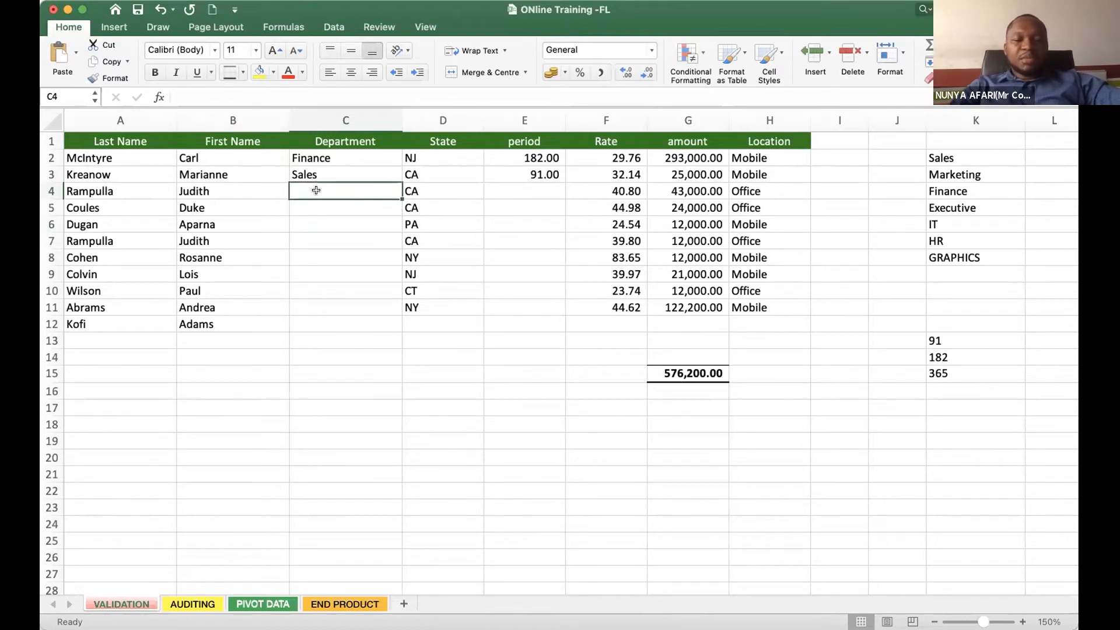
{"action": "type", "text": "sales"}
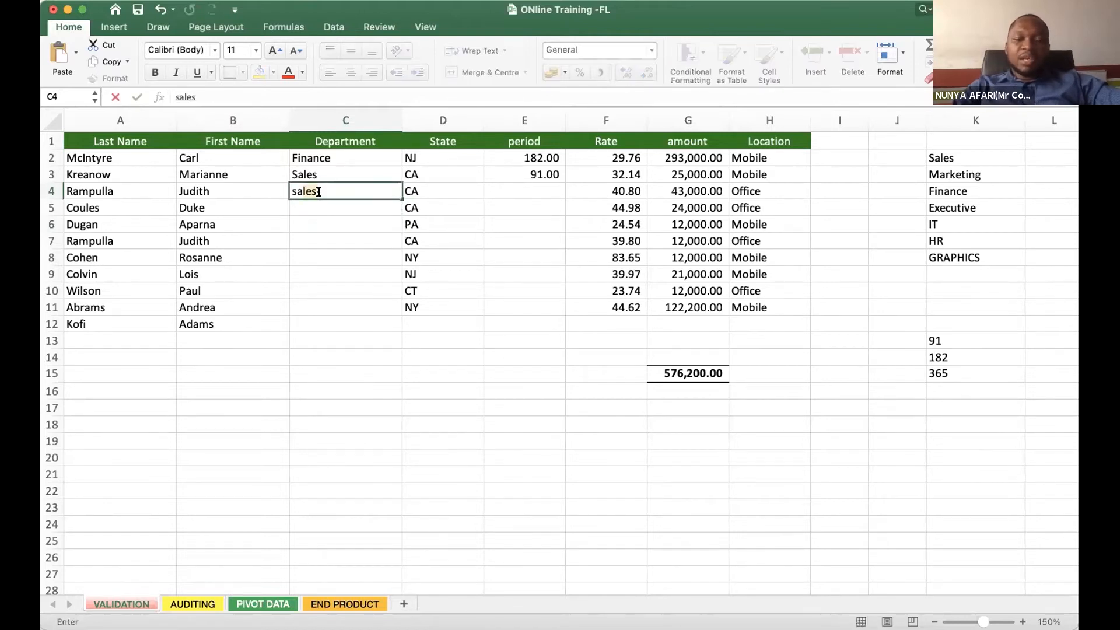
{"action": "type", "text": "e"}
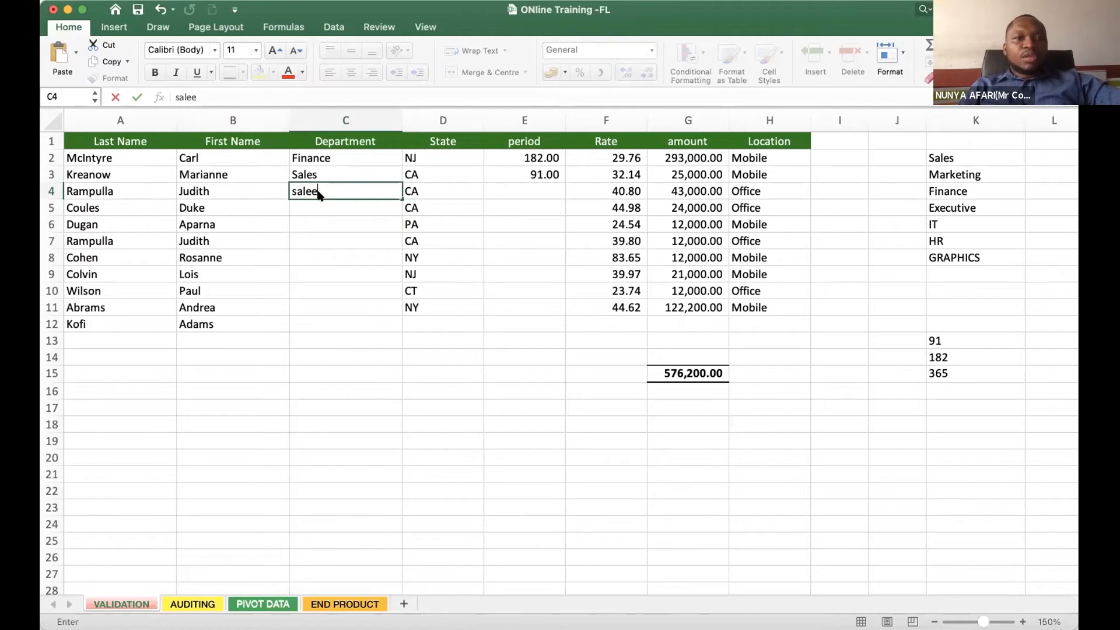
{"action": "left_click", "coordinate": [372, 255]}
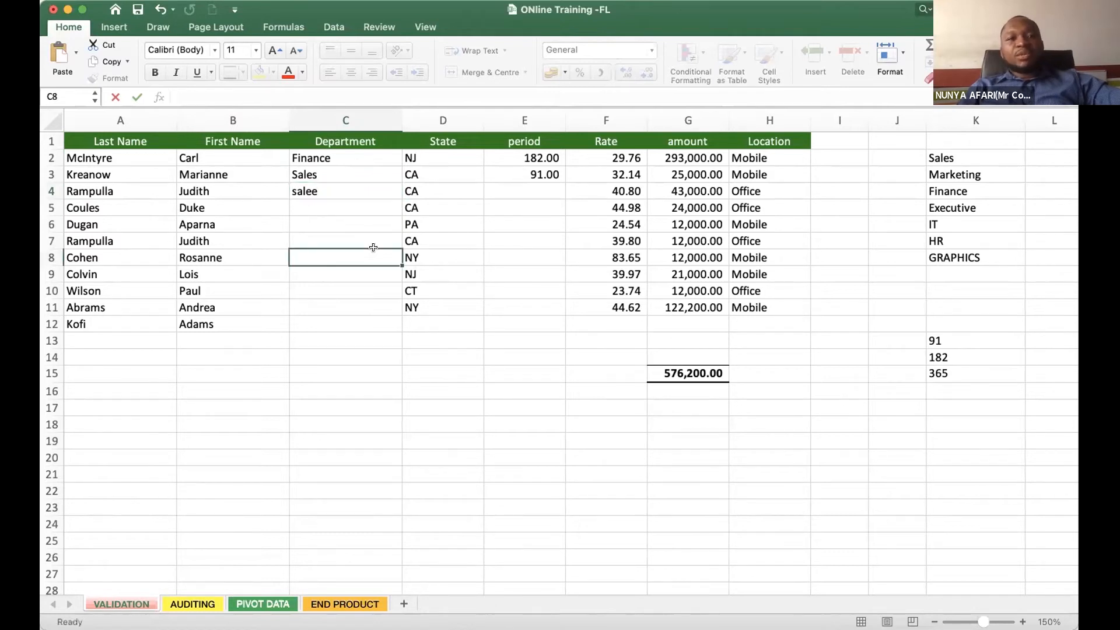
{"action": "left_click", "coordinate": [331, 189]}
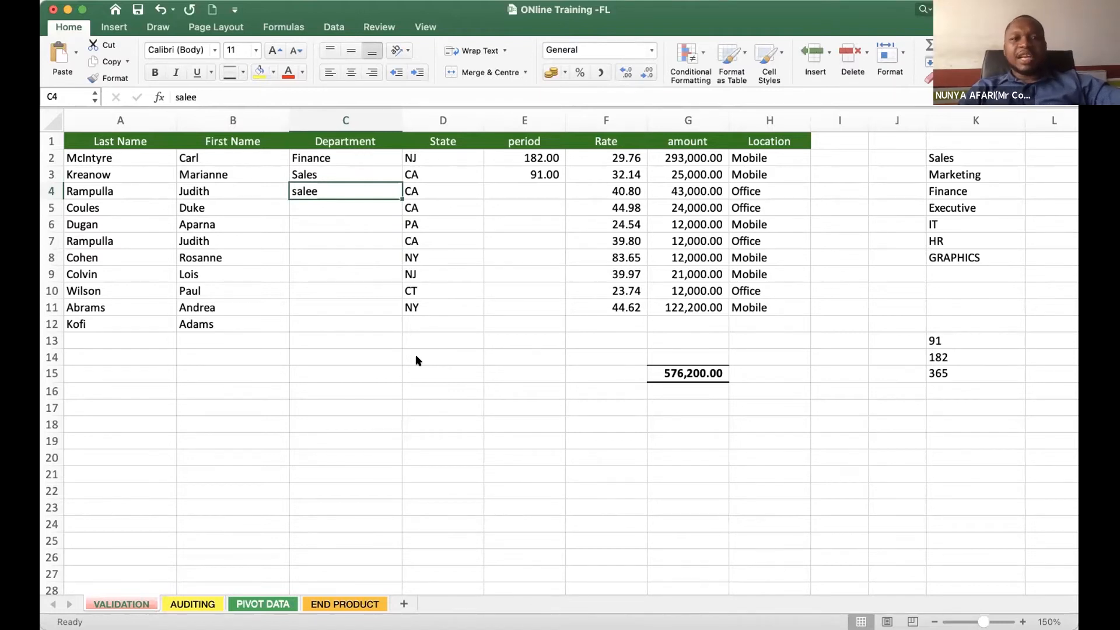
{"action": "left_click", "coordinate": [336, 238]}
{"action": "left_click", "coordinate": [320, 175]}
{"action": "left_click", "coordinate": [328, 221]}
{"action": "left_click", "coordinate": [329, 185]}
{"action": "left_click", "coordinate": [327, 209]}
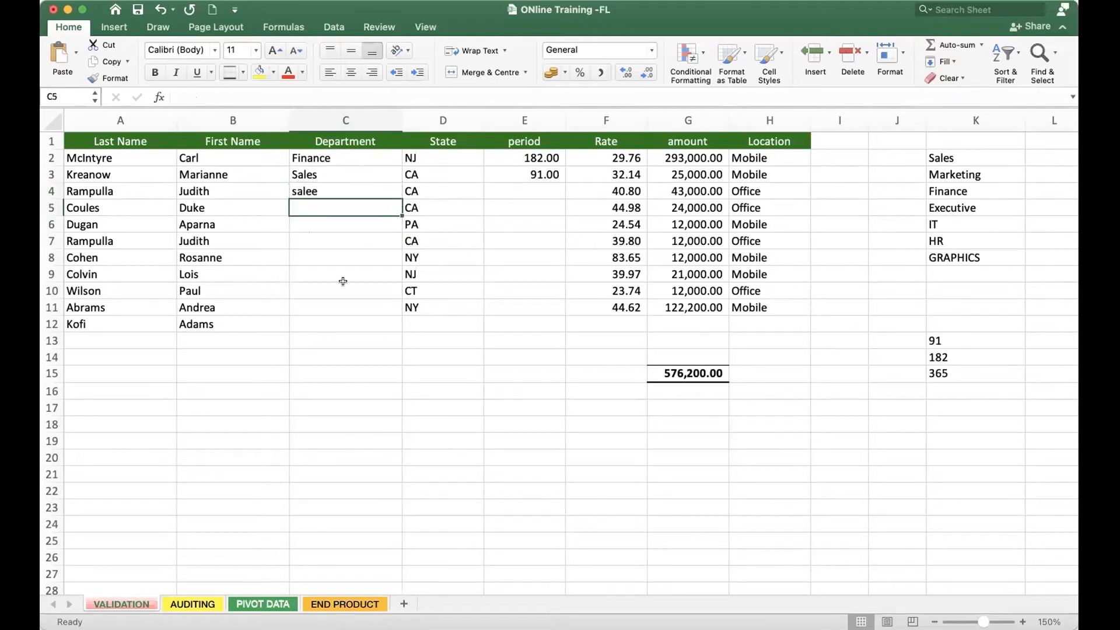
{"action": "left_click", "coordinate": [304, 191]}
{"action": "left_click", "coordinate": [305, 206]}
{"action": "left_click", "coordinate": [304, 190]}
{"action": "left_click", "coordinate": [311, 209]}
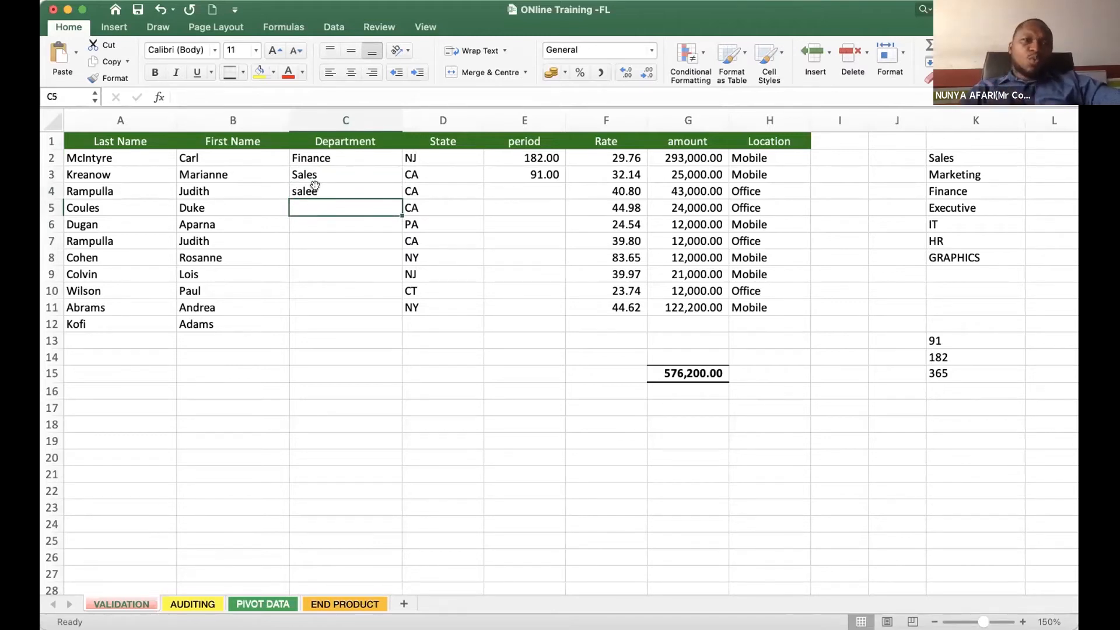
{"action": "key", "text": "Up"}
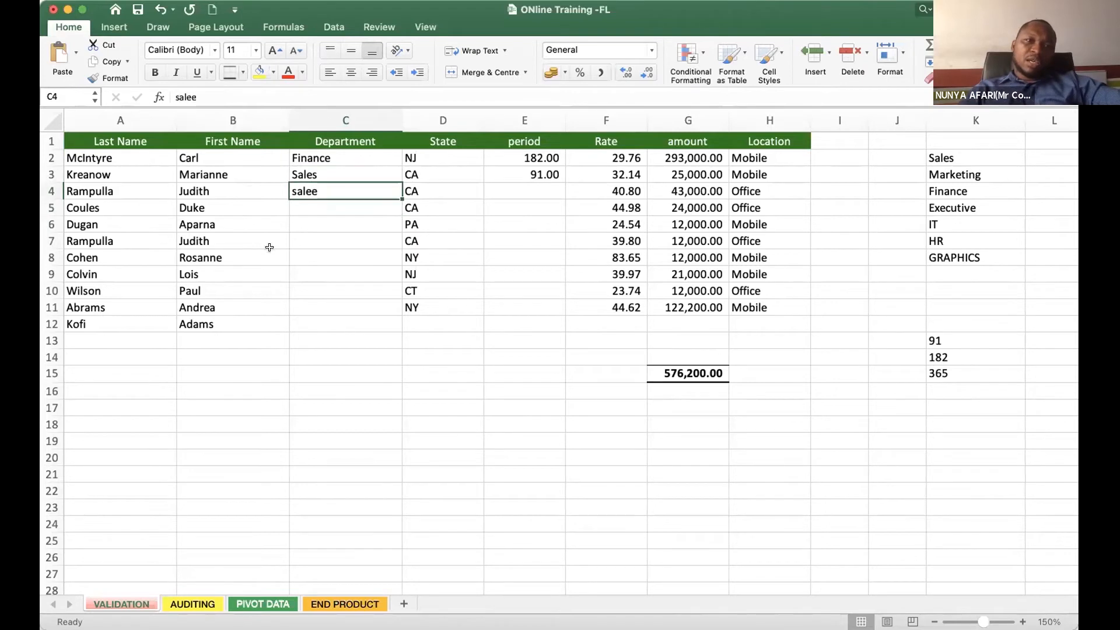
- Enter the misspelled department Finannce in C5
{"action": "left_click", "coordinate": [317, 207]}
{"action": "type", "text": "Finance"}
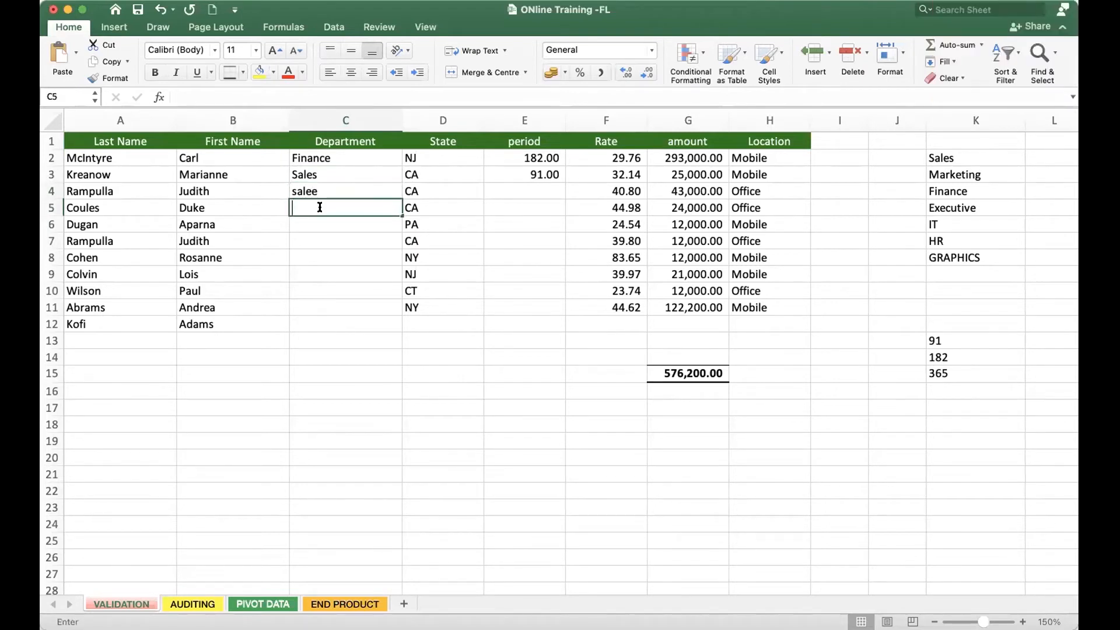
{"action": "left_click", "coordinate": [320, 207]}
{"action": "type", "text": "nannce"}
{"action": "key", "text": "Return"}
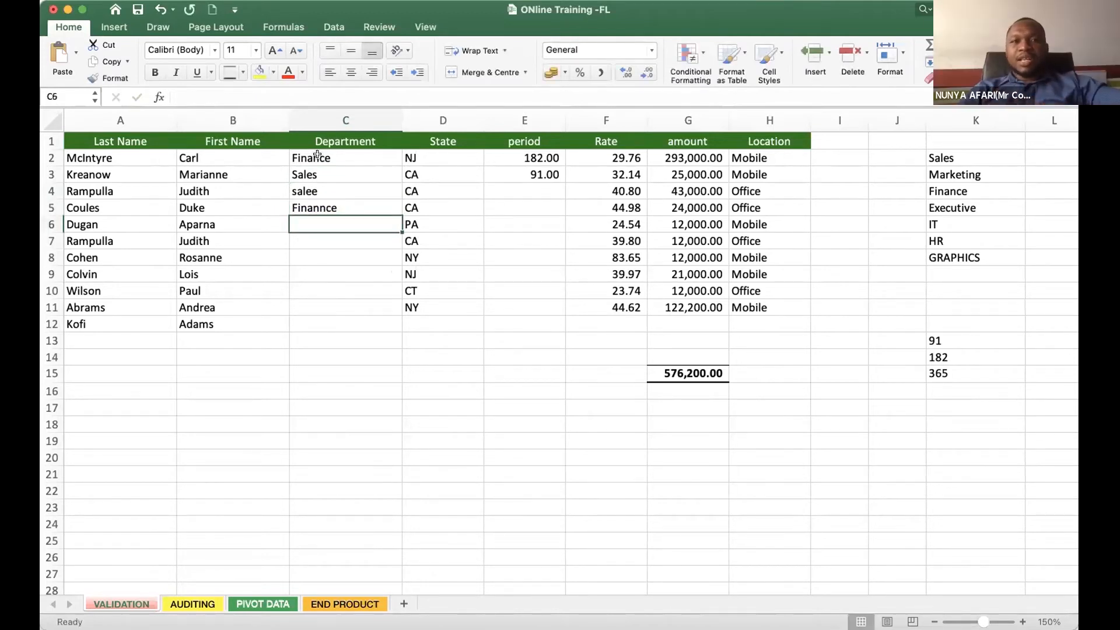
- Compare the spellings of the department entries in C2 to C5
{"action": "key", "text": "Up"}
{"action": "key", "text": "Up"}
{"action": "key", "text": "Up"}
{"action": "key", "text": "Up"}
{"action": "key", "text": "Down"}
{"action": "key", "text": "Down"}
{"action": "key", "text": "Down"}
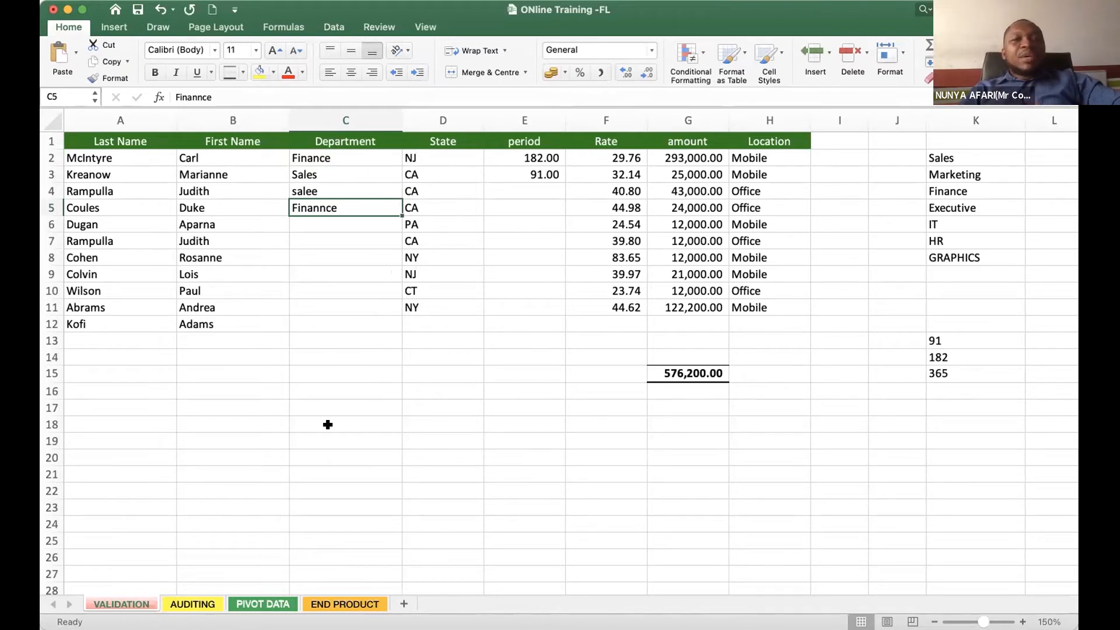
{"action": "left_click", "coordinate": [317, 154]}
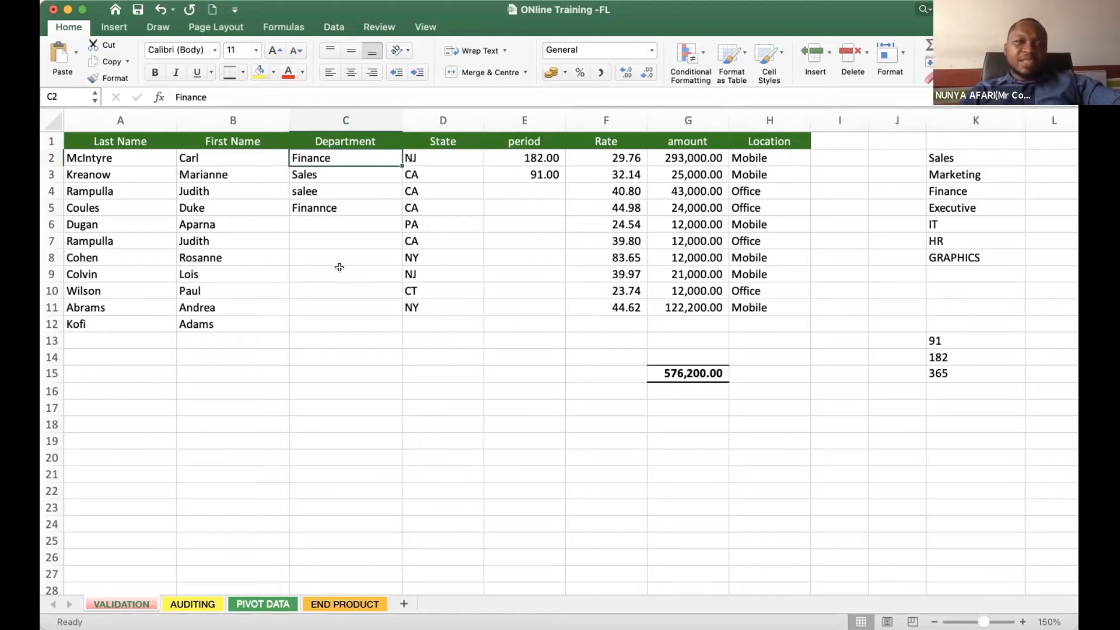
{"action": "left_click", "coordinate": [307, 203]}
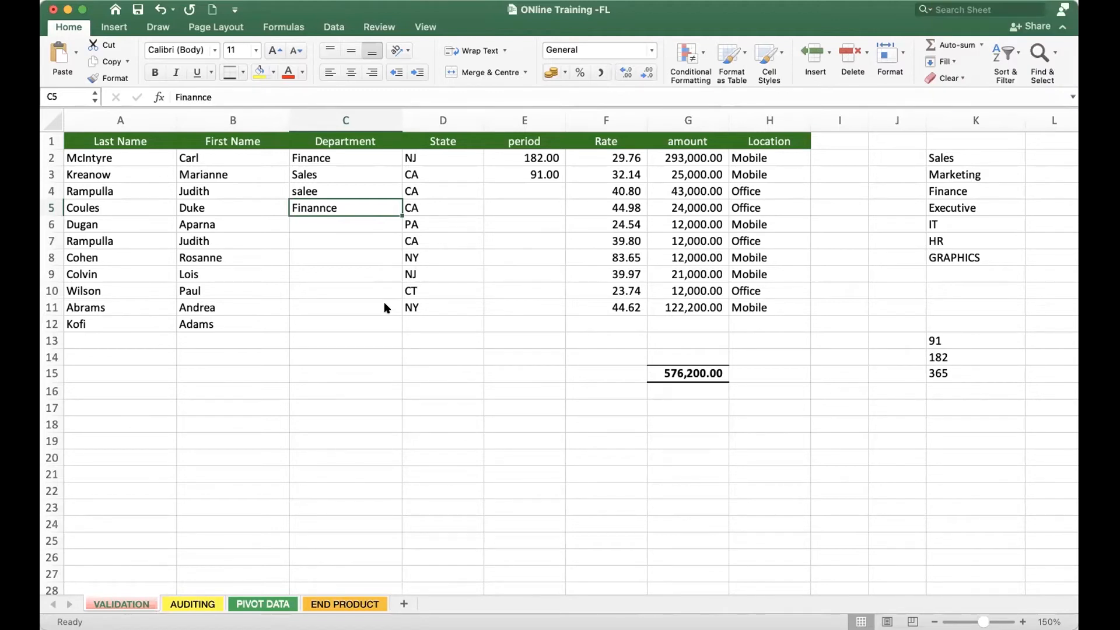
{"action": "left_click", "coordinate": [328, 157]}
{"action": "left_click", "coordinate": [334, 292]}
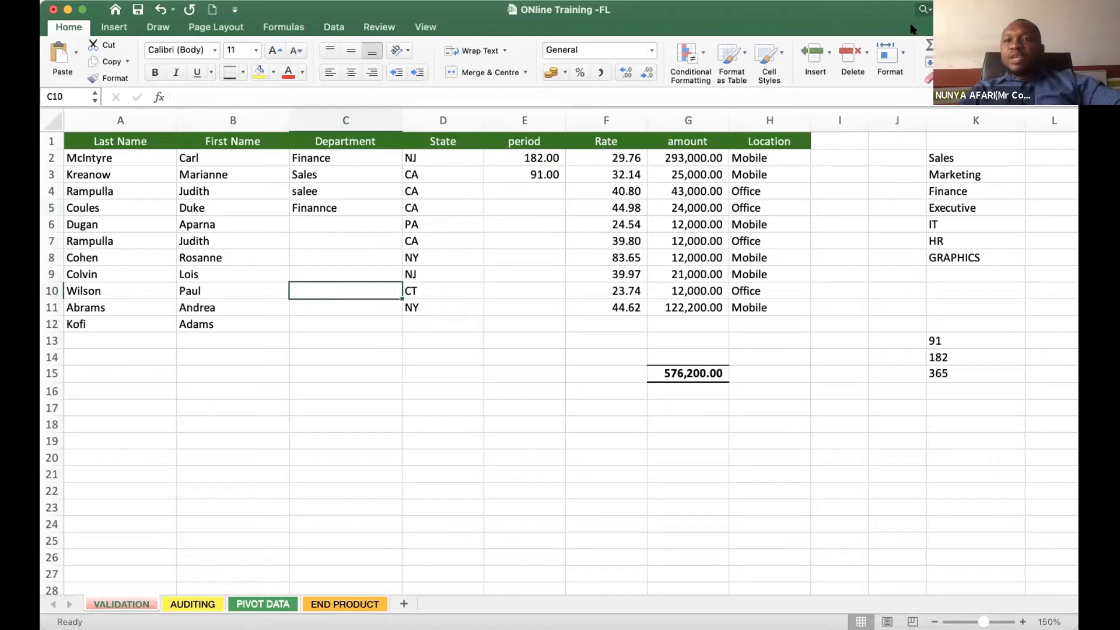
- Review the list of departments in K2:K8 against the Department cells C2:C12
{"action": "left_click", "coordinate": [947, 156]}
{"action": "left_click_drag", "start_coordinate": [946, 156], "coordinate": [947, 257]}
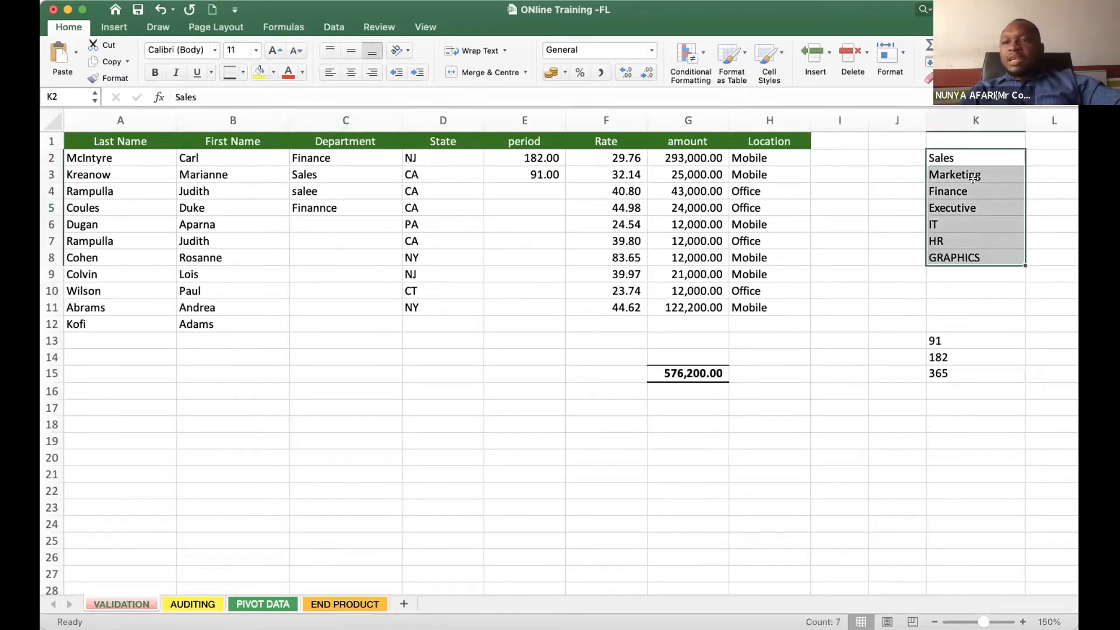
{"action": "left_click_drag", "start_coordinate": [320, 158], "coordinate": [321, 322]}
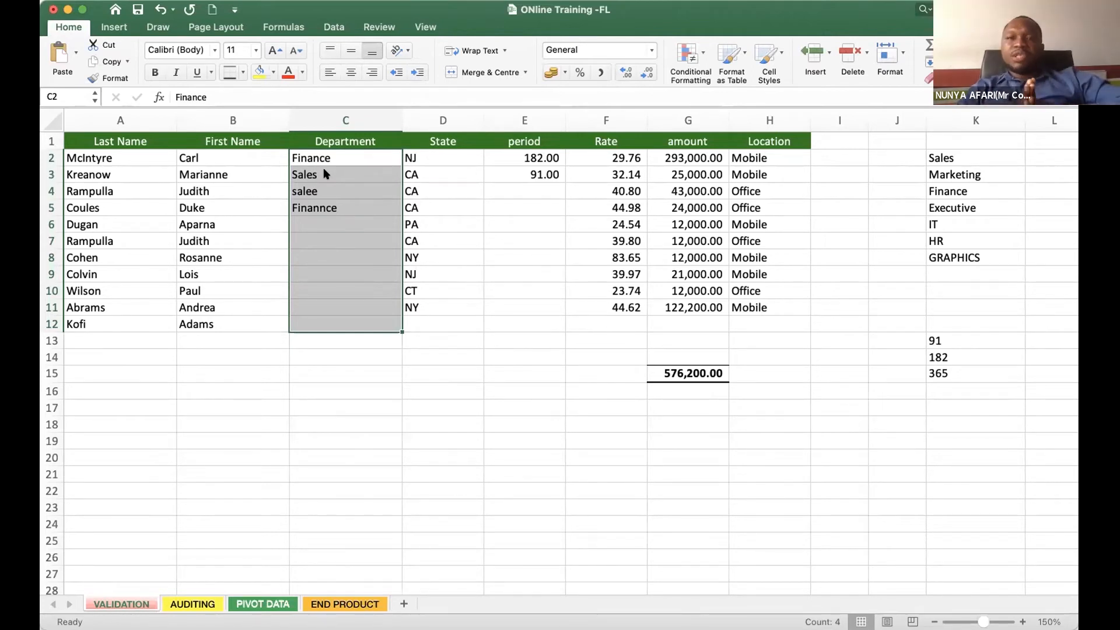
{"action": "left_click", "coordinate": [325, 224]}
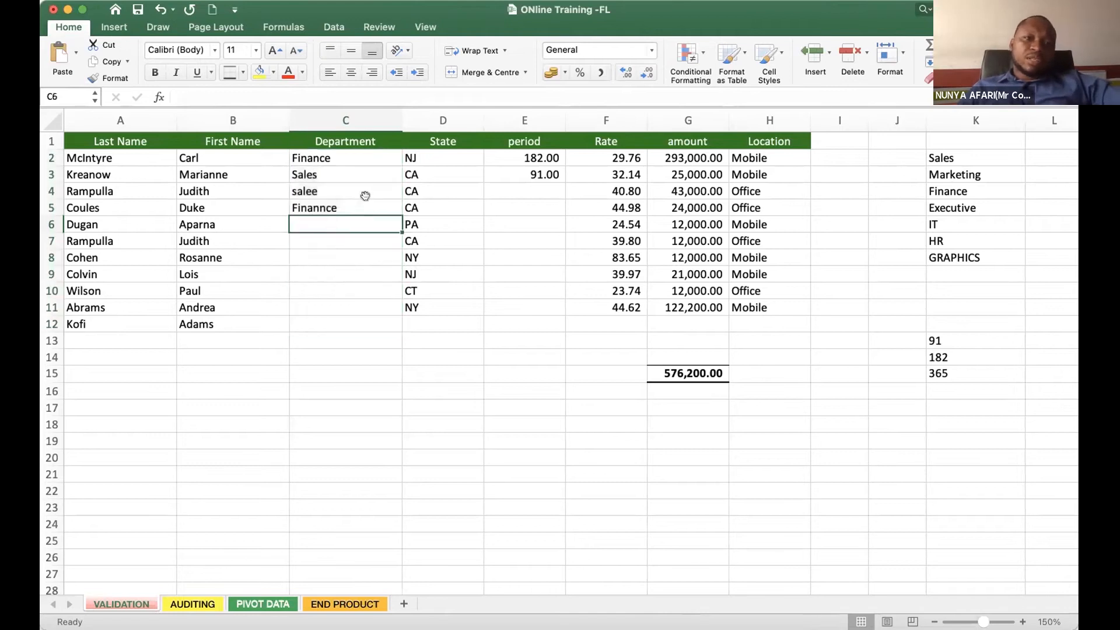
- Clear all department entries from C2:C12
{"action": "left_click_drag", "start_coordinate": [343, 153], "coordinate": [334, 321]}
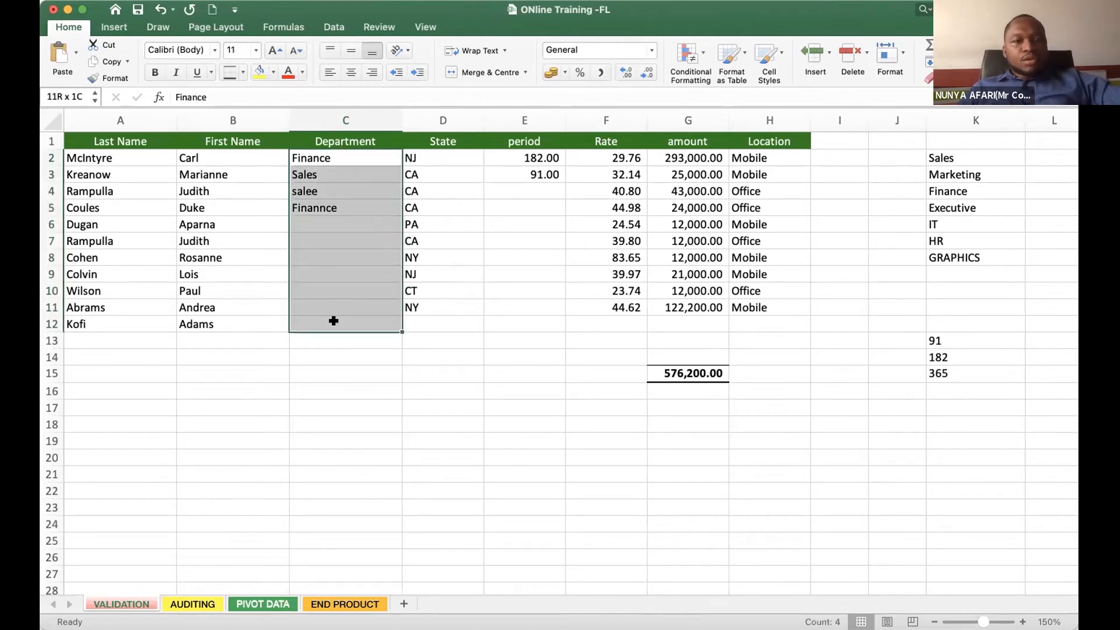
{"action": "key", "text": "Delete"}
{"action": "left_click", "coordinate": [815, 397]}
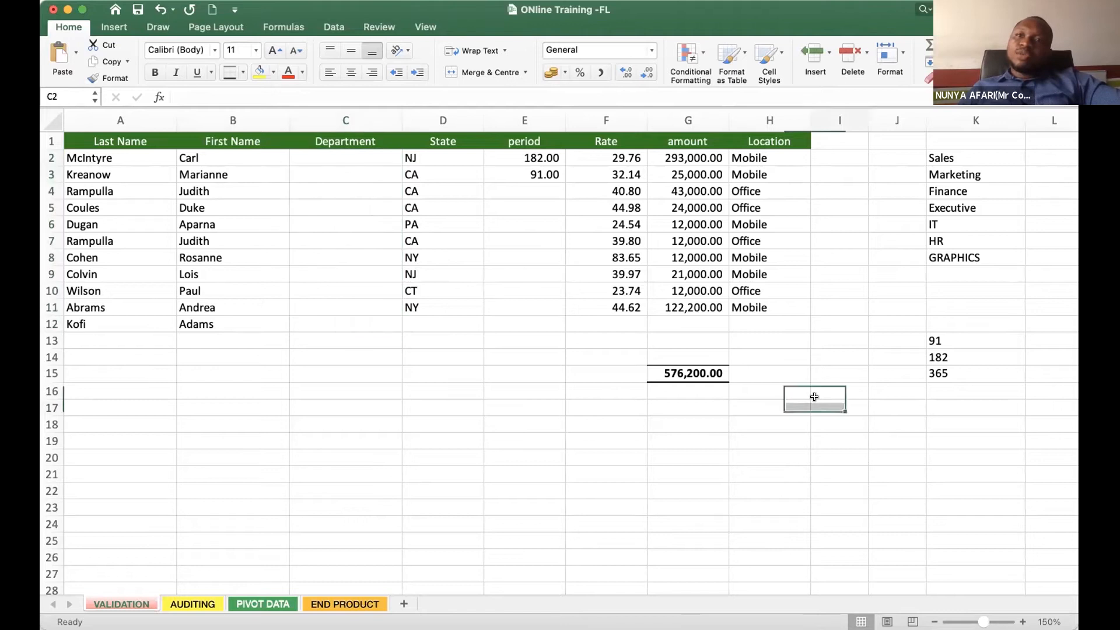
- Inspect the Data Validation settings for the Department cells C2:C12 and close them without making changes
{"action": "left_click_drag", "start_coordinate": [328, 157], "coordinate": [314, 317]}
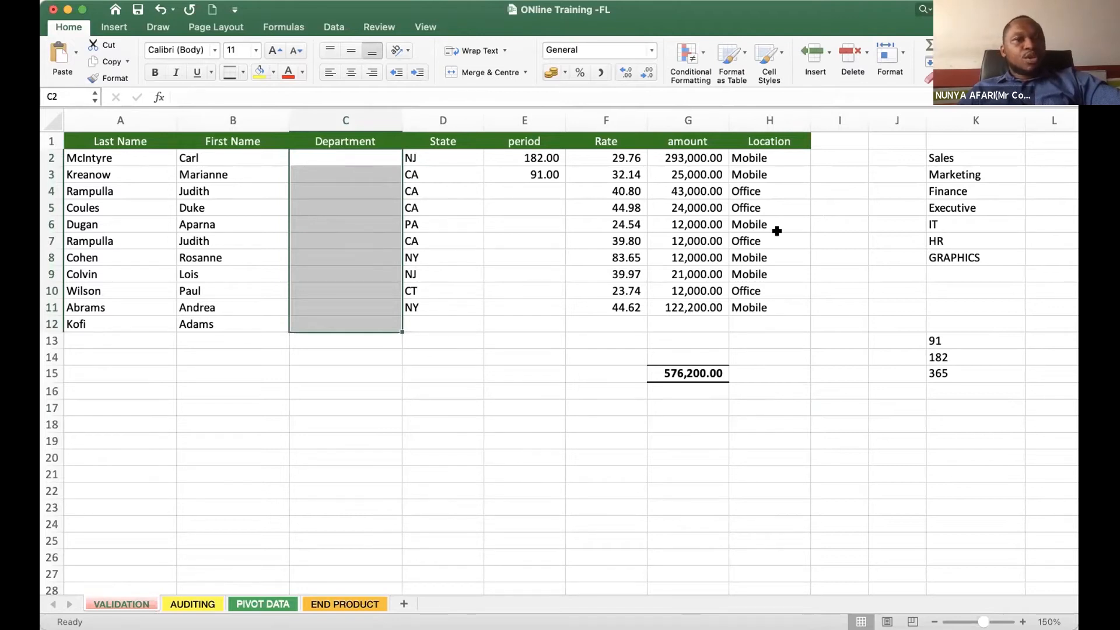
{"action": "left_click_drag", "start_coordinate": [965, 157], "coordinate": [952, 257]}
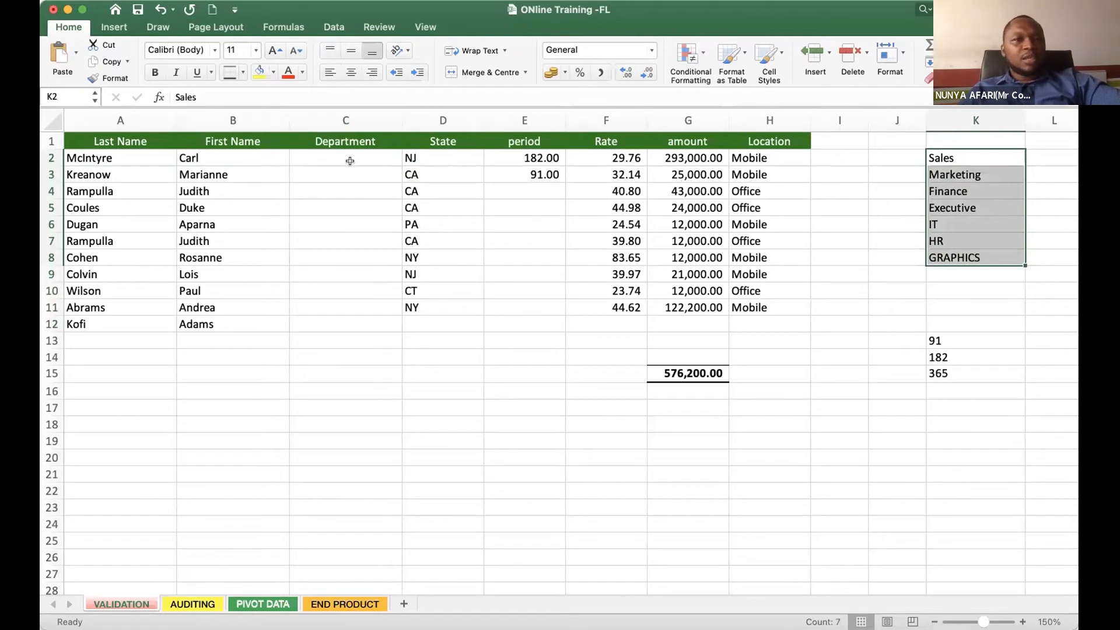
{"action": "left_click_drag", "start_coordinate": [341, 157], "coordinate": [327, 323]}
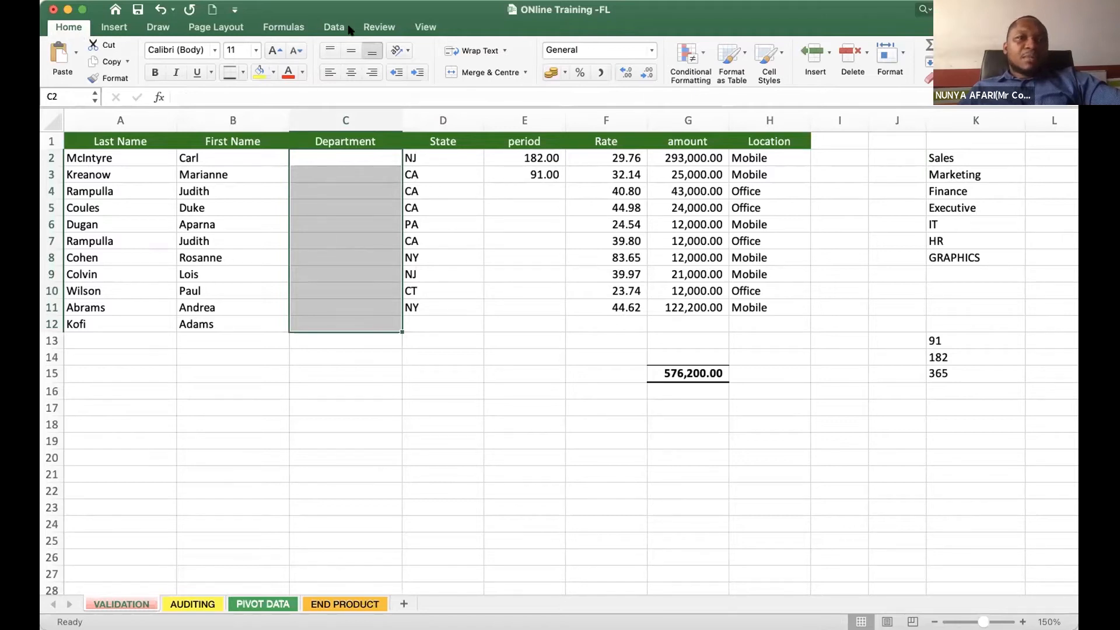
{"action": "left_click", "coordinate": [328, 30]}
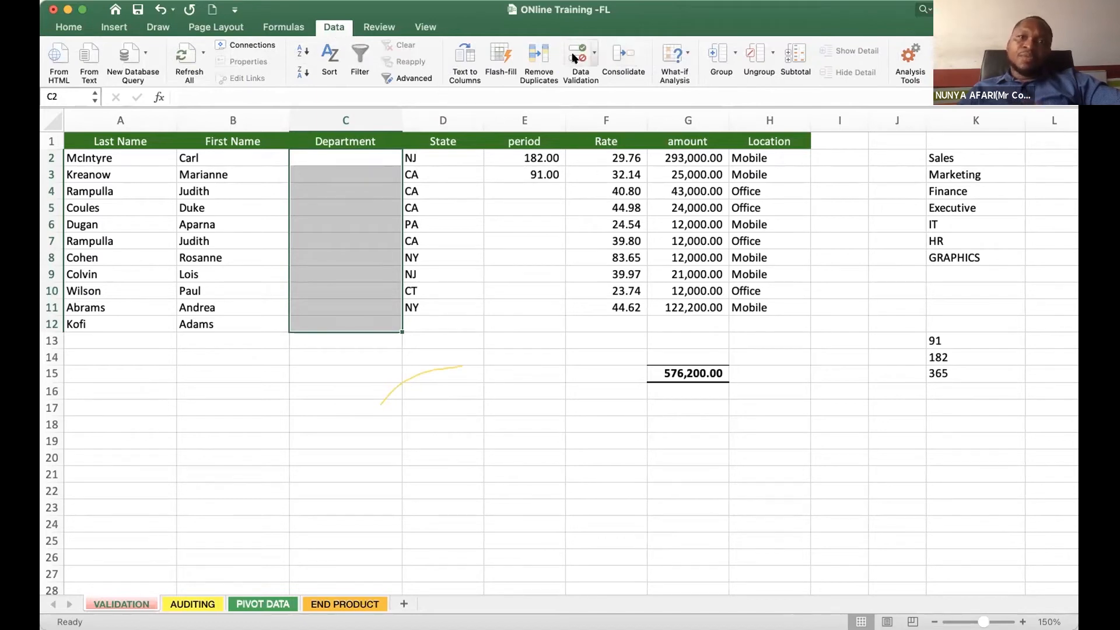
{"action": "left_click", "coordinate": [594, 56]}
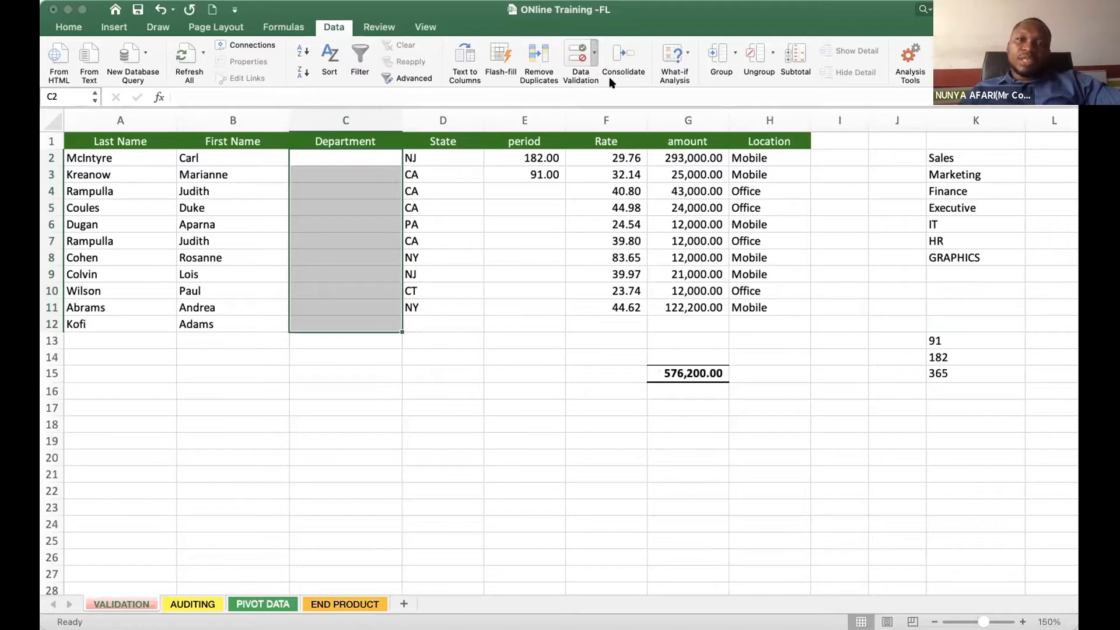
{"action": "left_click", "coordinate": [582, 75]}
{"action": "left_click_drag", "start_coordinate": [499, 87], "coordinate": [618, 151]}
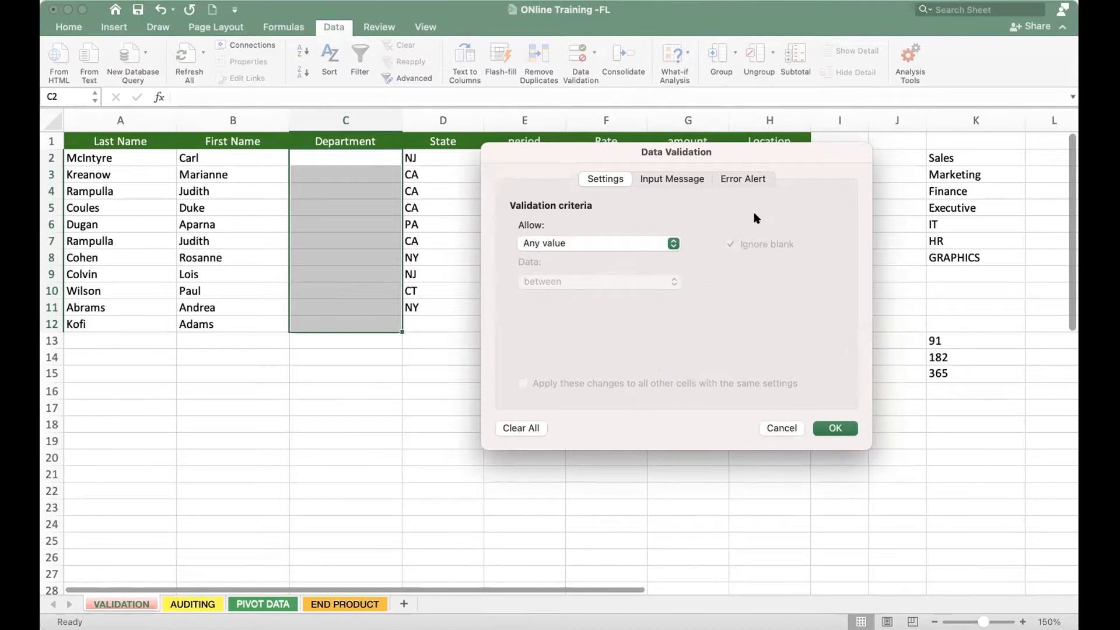
{"action": "left_click", "coordinate": [789, 427]}
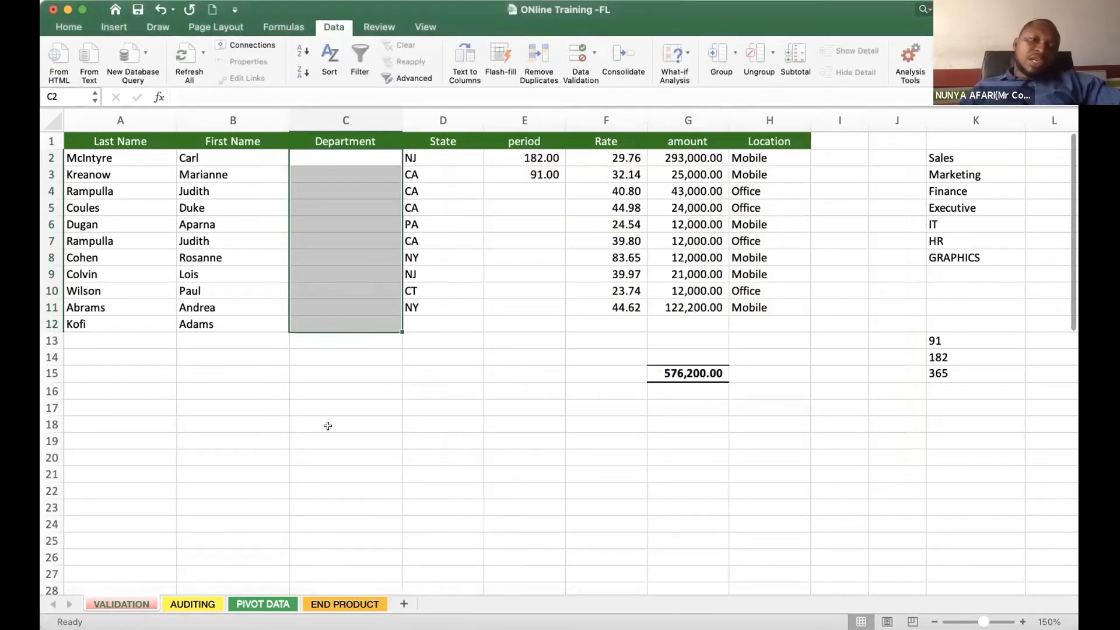
- Enter the arbitrary test values hdfkdfkd\, w2373747, 3884 and ererr in the unvalidated cells C17 to C20
{"action": "left_click", "coordinate": [327, 402]}
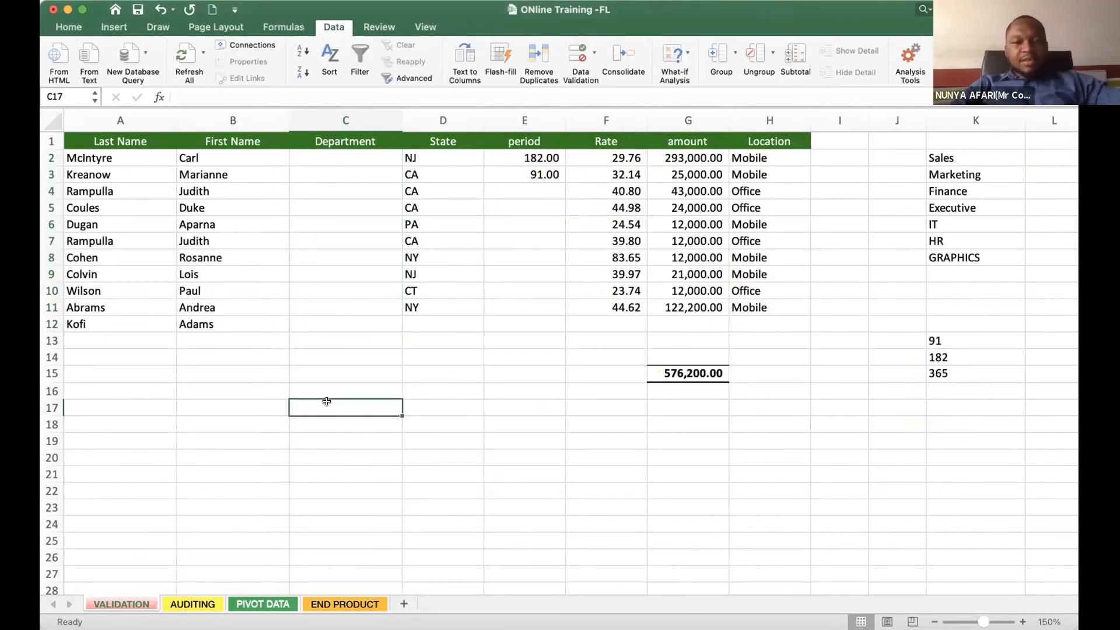
{"action": "type", "text": "h"}
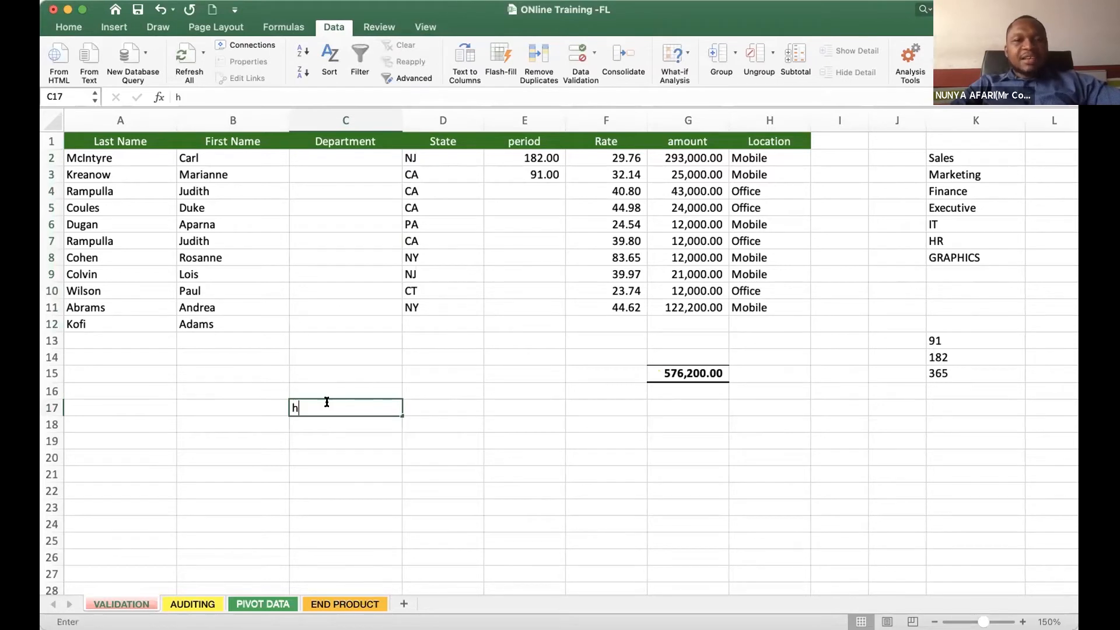
{"action": "type", "text": "dfkdfkd\\"}
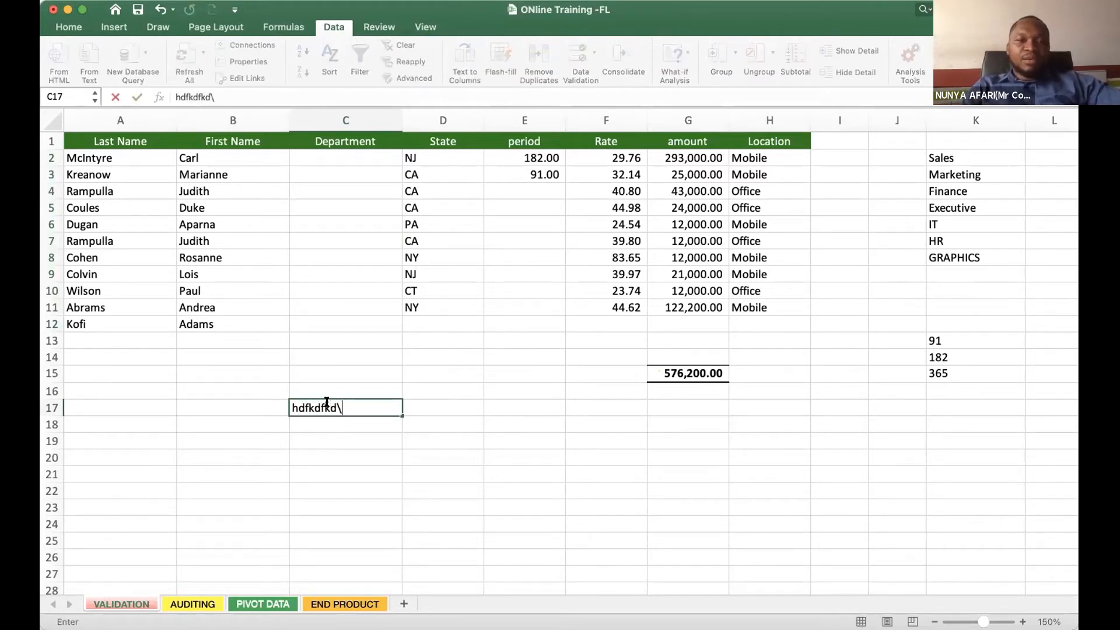
{"action": "key", "text": "Return"}
{"action": "type", "text": "w2373747"}
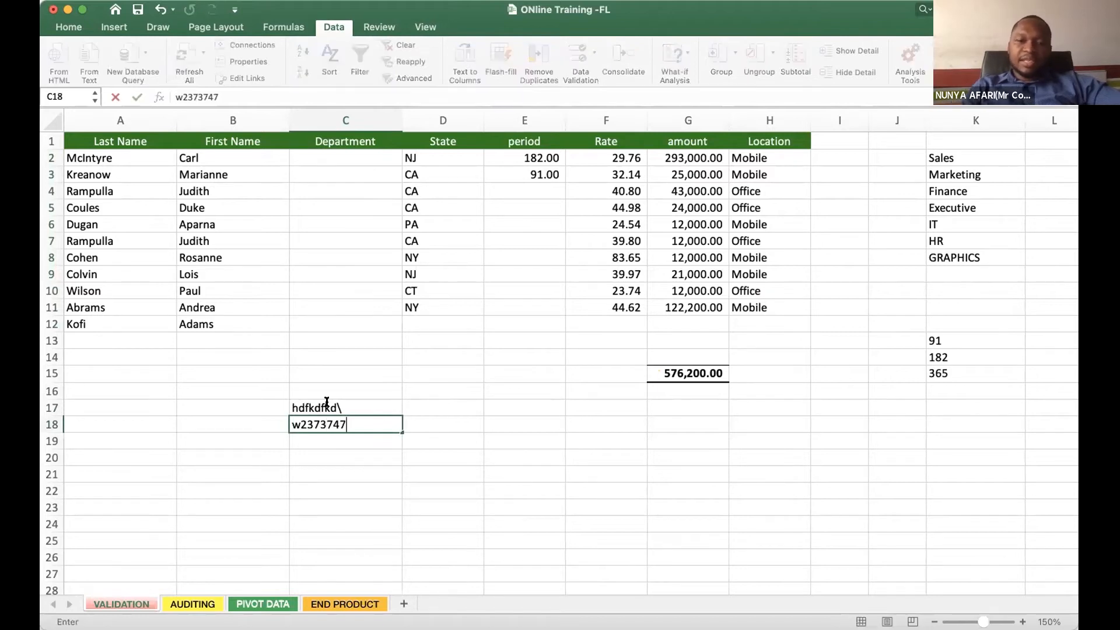
{"action": "key", "text": "Return"}
{"action": "type", "text": "3884"}
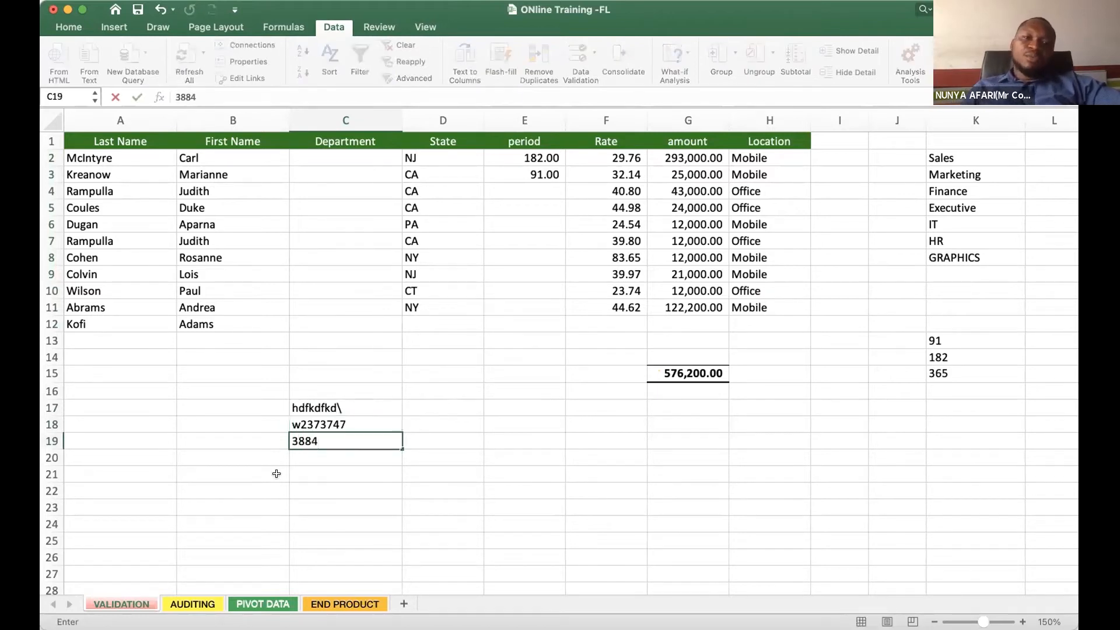
{"action": "key", "text": "Return"}
{"action": "type", "text": "ererr"}
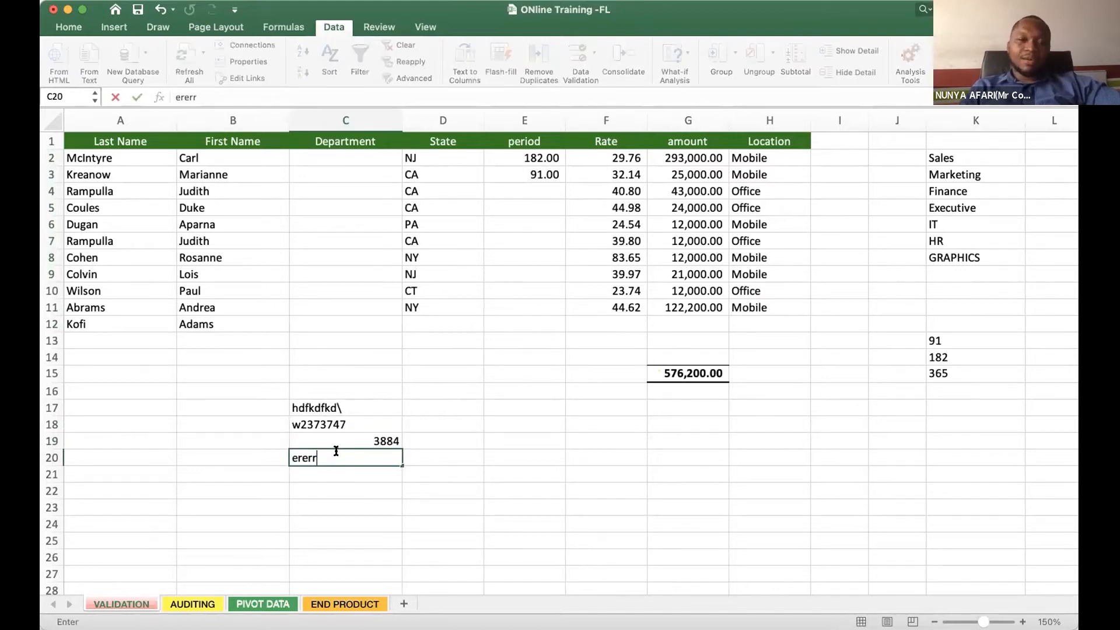
{"action": "key", "text": "Return"}
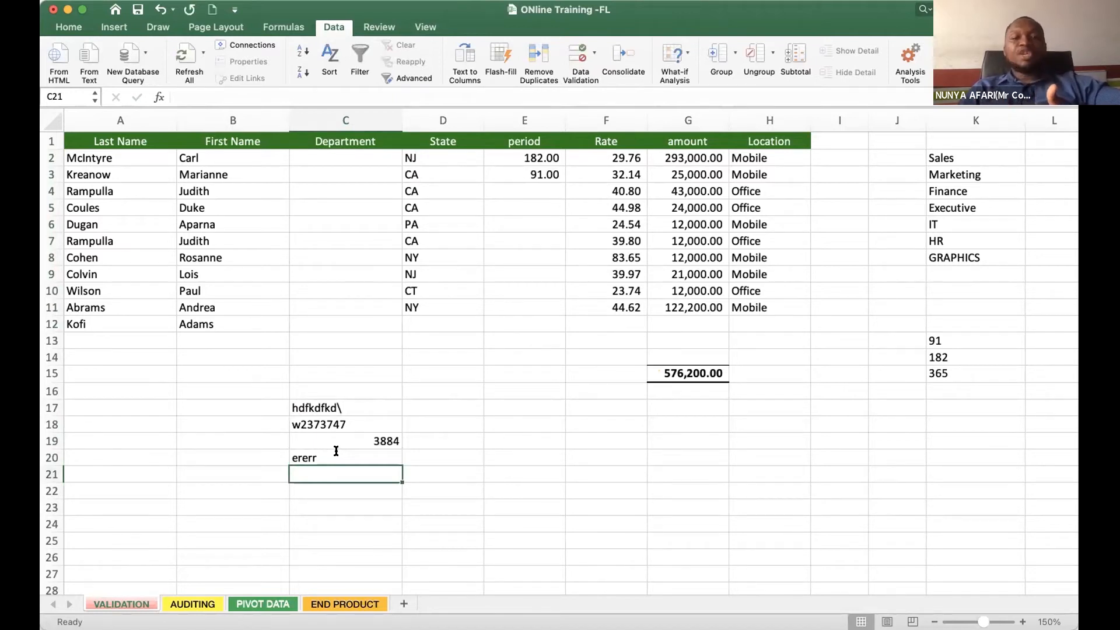
- Enter the free-form test words goala in D17 and goasl in D18
{"action": "left_click", "coordinate": [469, 442]}
{"action": "left_click", "coordinate": [433, 411]}
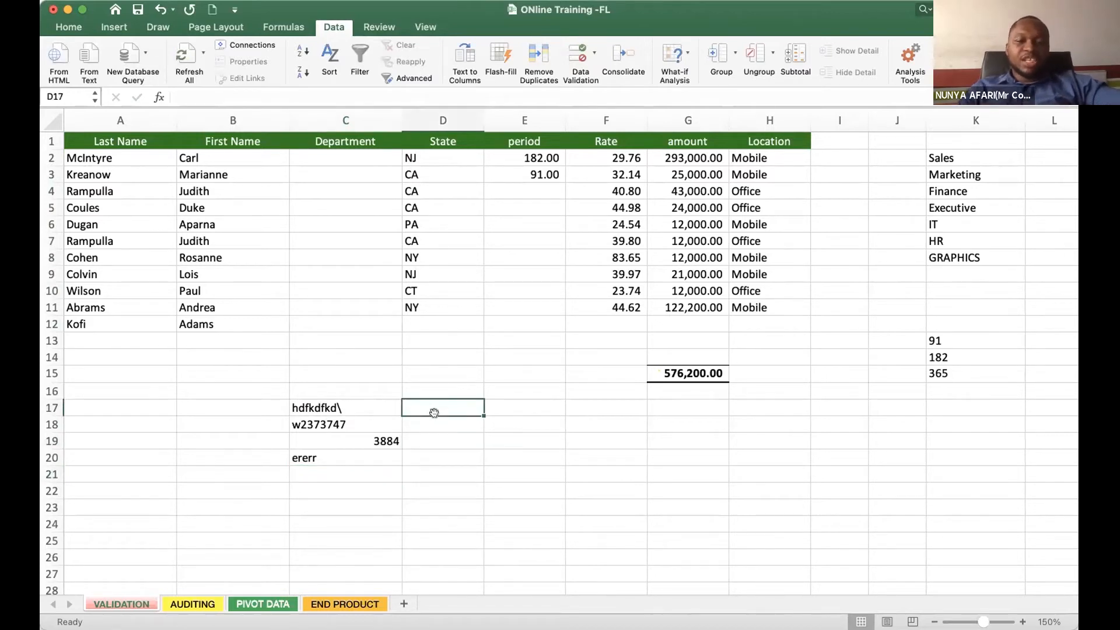
{"action": "type", "text": "goala"}
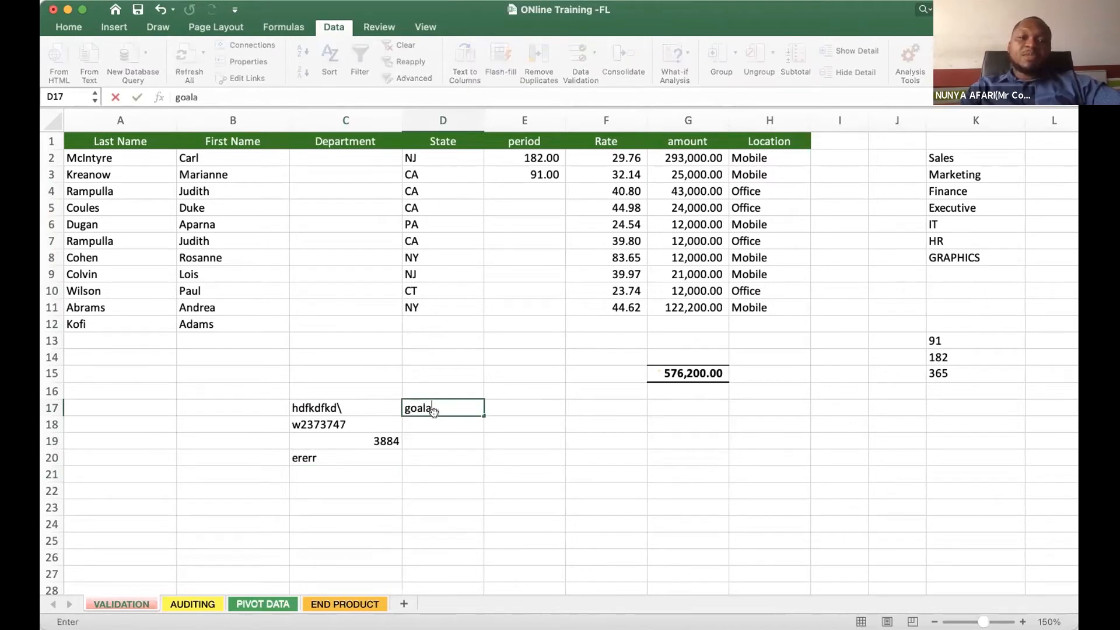
{"action": "key", "text": "Return"}
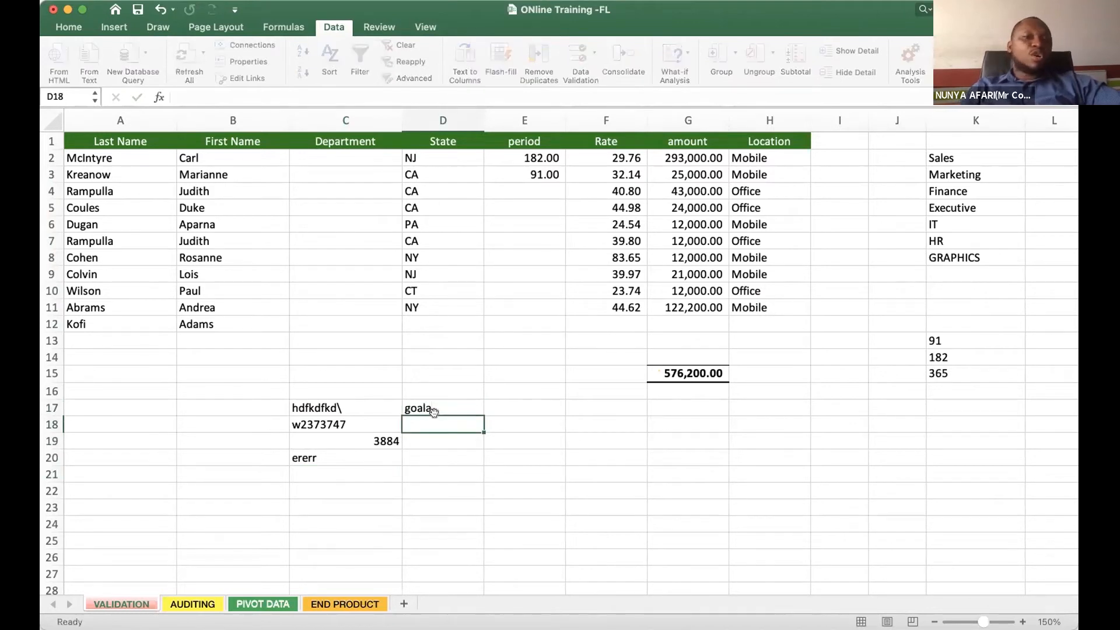
{"action": "type", "text": "goasl"}
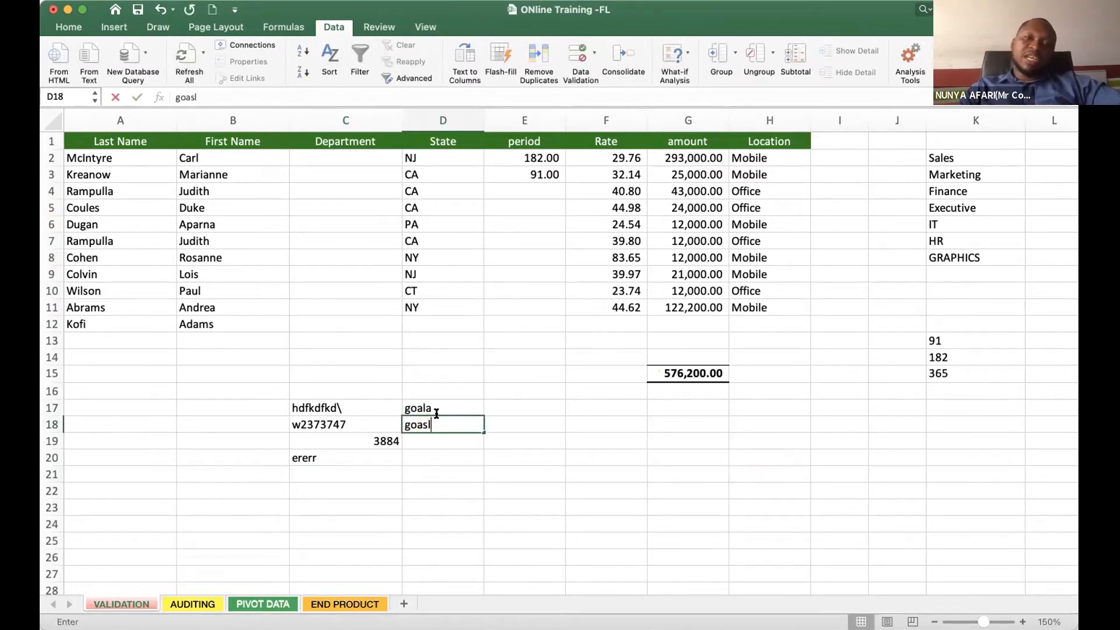
{"action": "key", "text": "Return"}
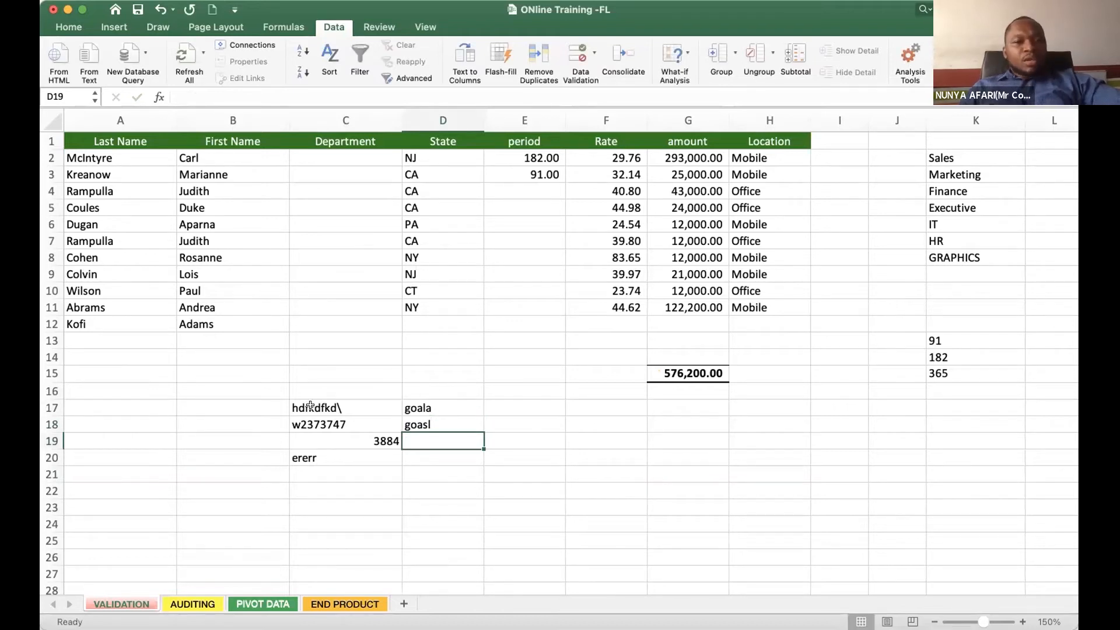
- Clear the test entries from B17:D20
{"action": "left_click_drag", "start_coordinate": [265, 398], "coordinate": [465, 460]}
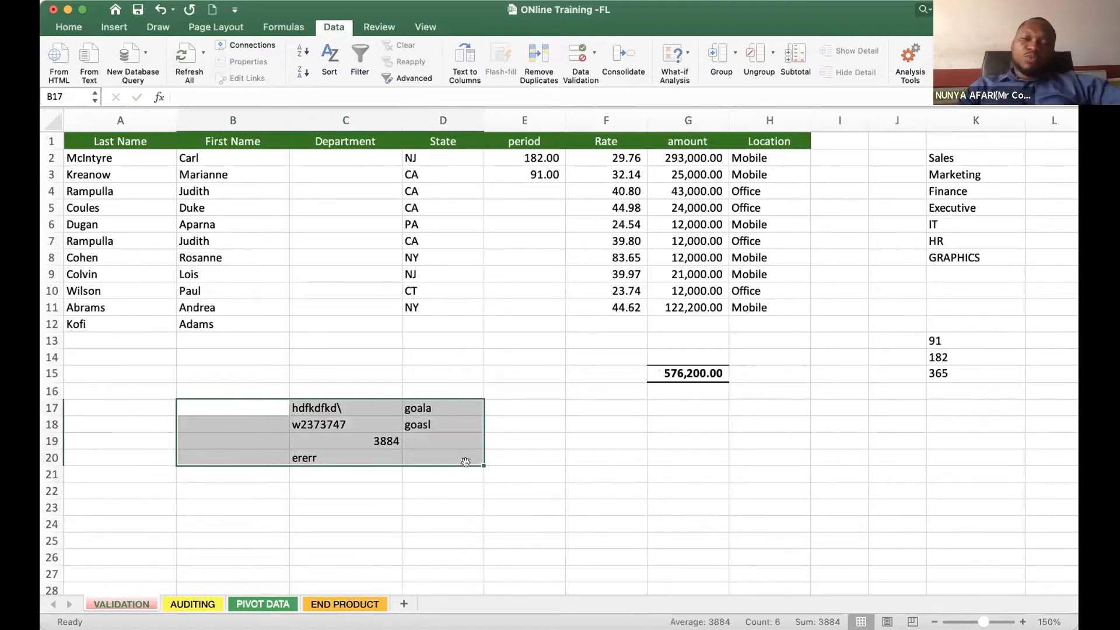
{"action": "key", "text": "Delete"}
{"action": "left_click_drag", "start_coordinate": [335, 152], "coordinate": [337, 321]}
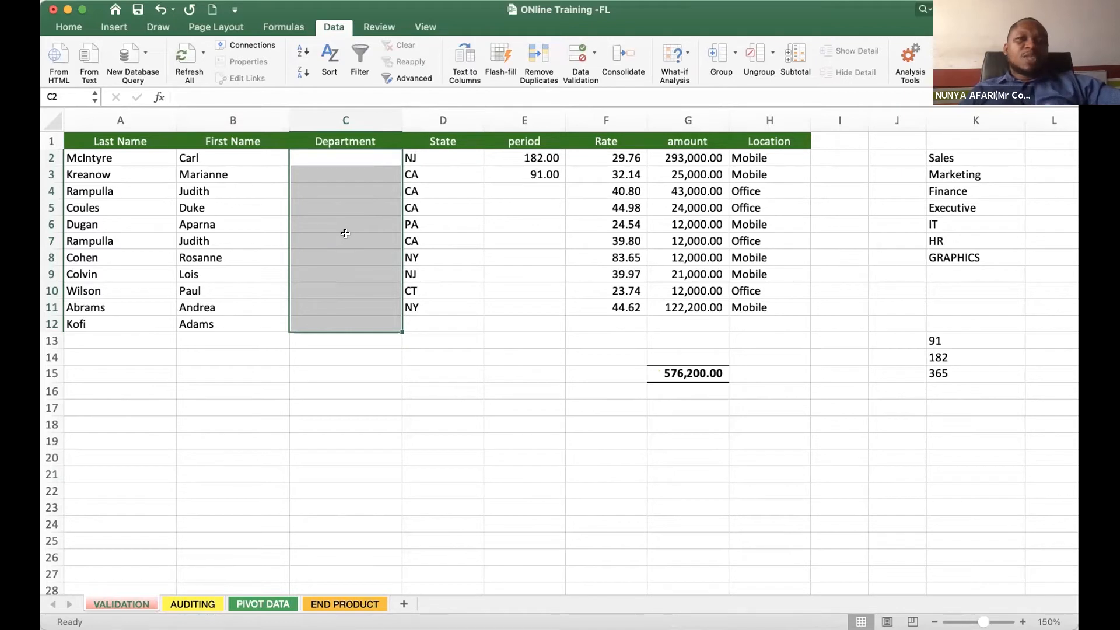
{"action": "left_click", "coordinate": [336, 390]}
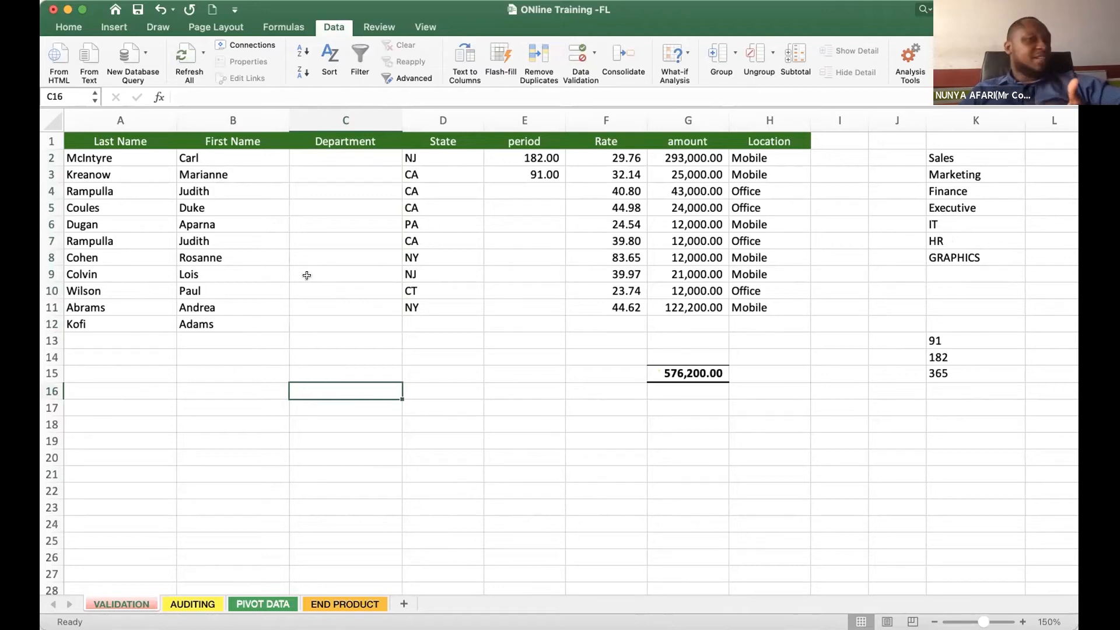
- Open Data Validation for the Department cells C2:C12 and set the allowed values to List
{"action": "left_click_drag", "start_coordinate": [345, 153], "coordinate": [350, 316]}
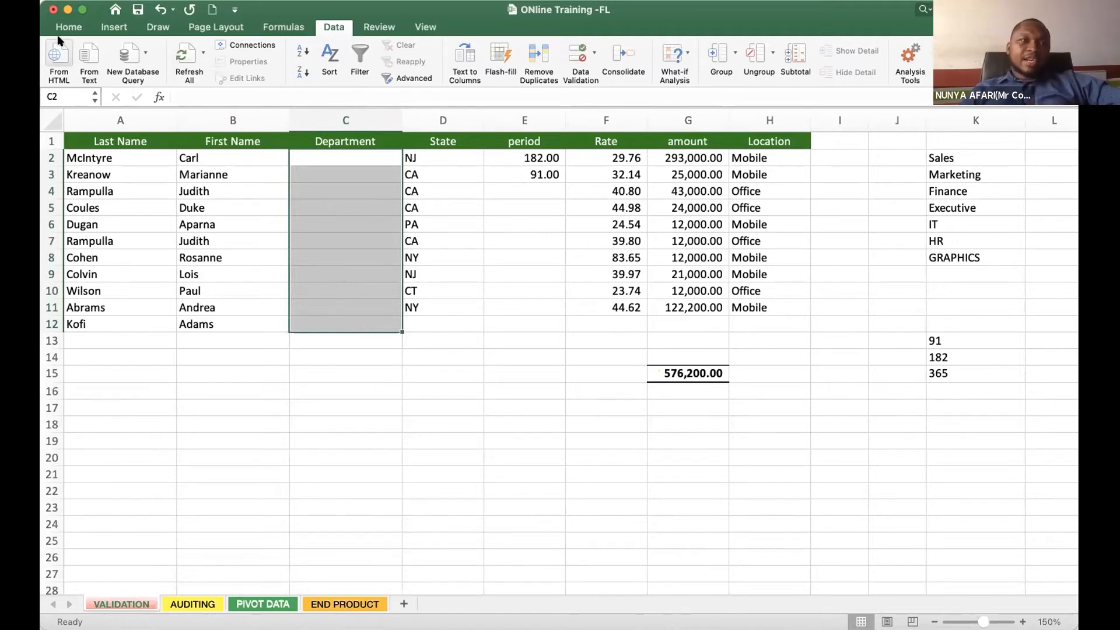
{"action": "left_click_drag", "start_coordinate": [337, 158], "coordinate": [349, 322]}
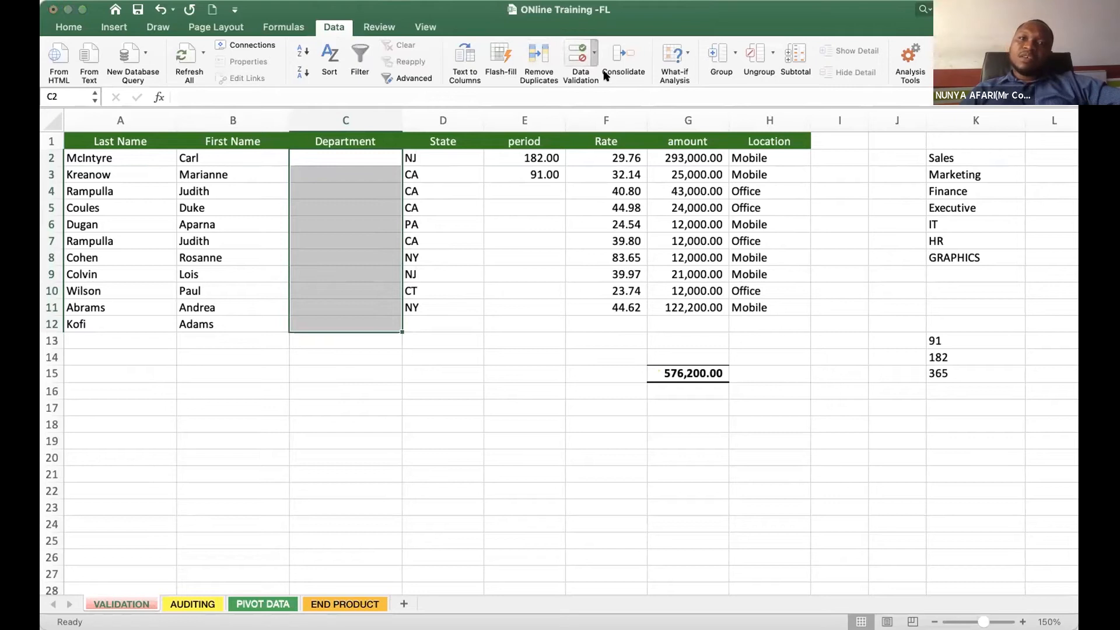
{"action": "left_click", "coordinate": [583, 66]}
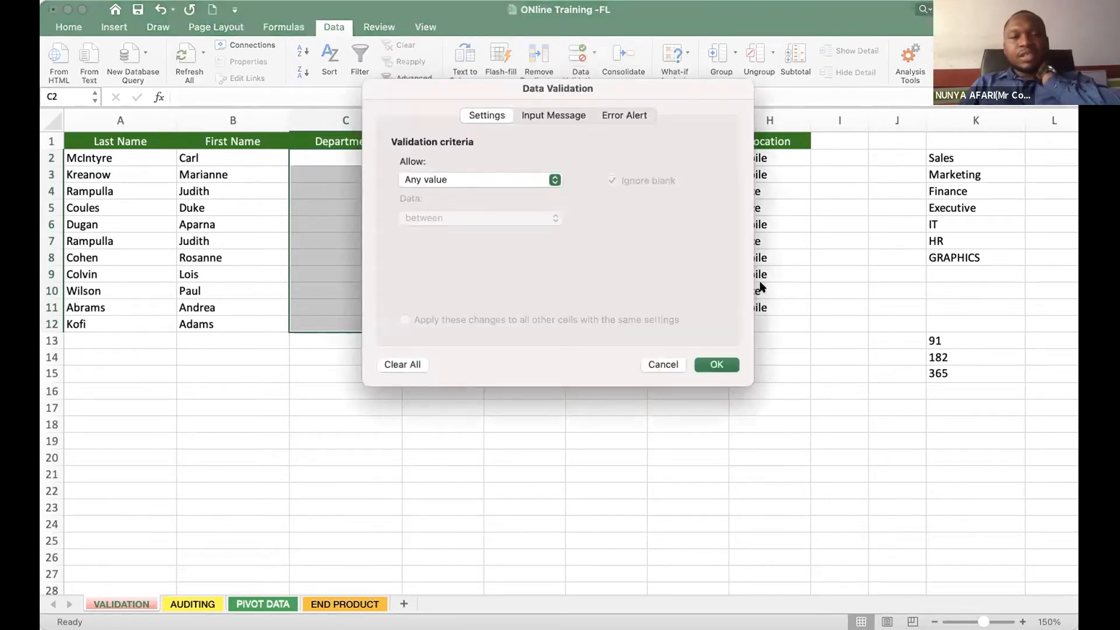
{"action": "left_click_drag", "start_coordinate": [505, 94], "coordinate": [645, 98]}
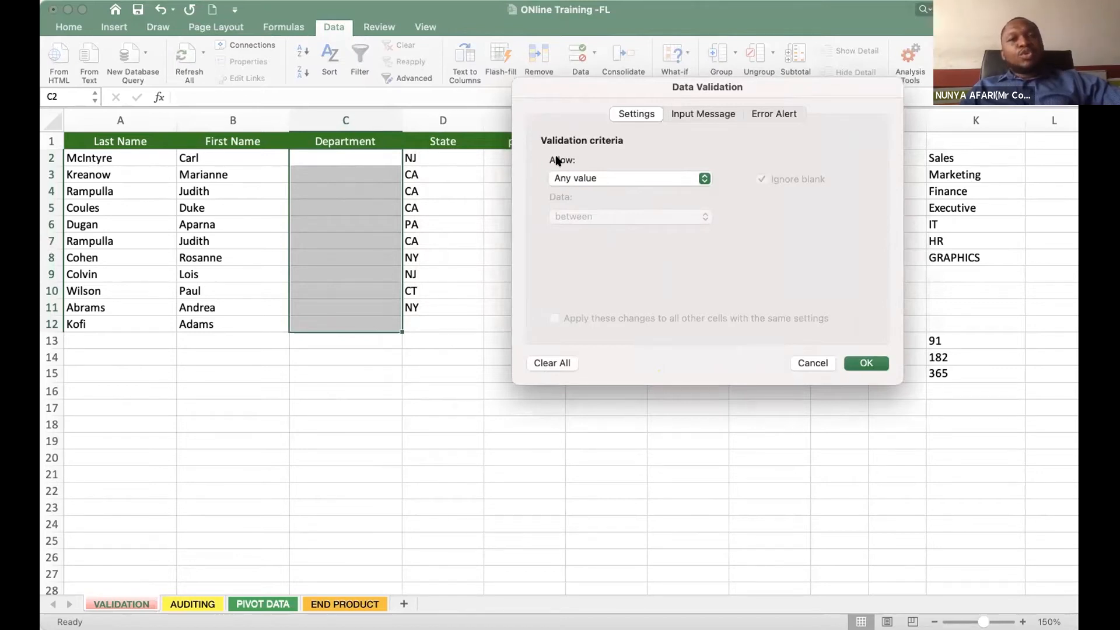
{"action": "left_click", "coordinate": [694, 181]}
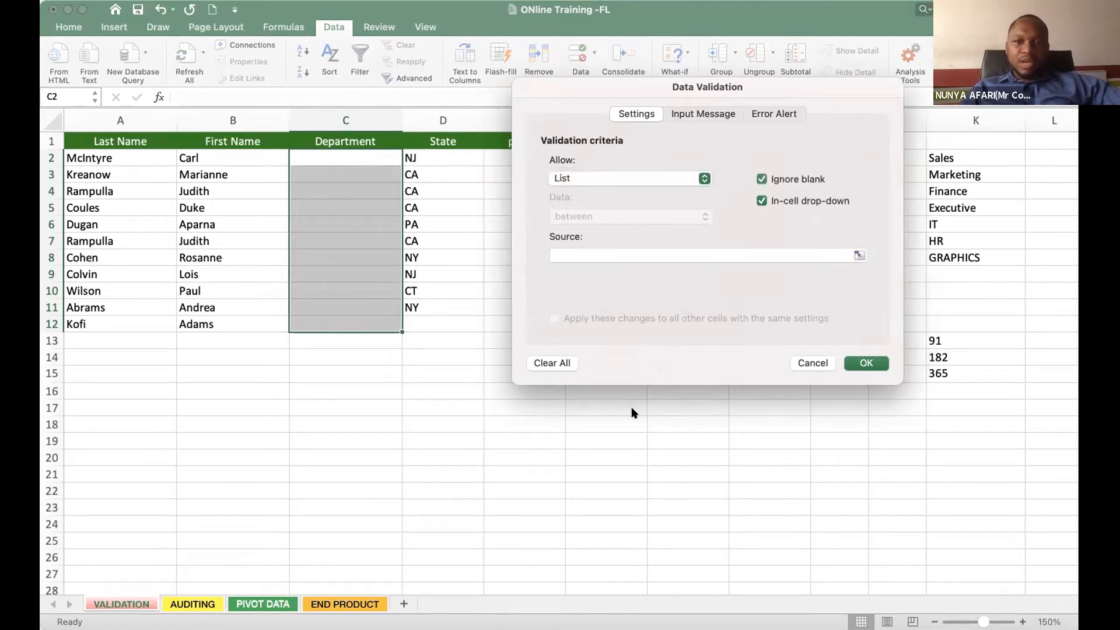
{"action": "left_click", "coordinate": [608, 180]}
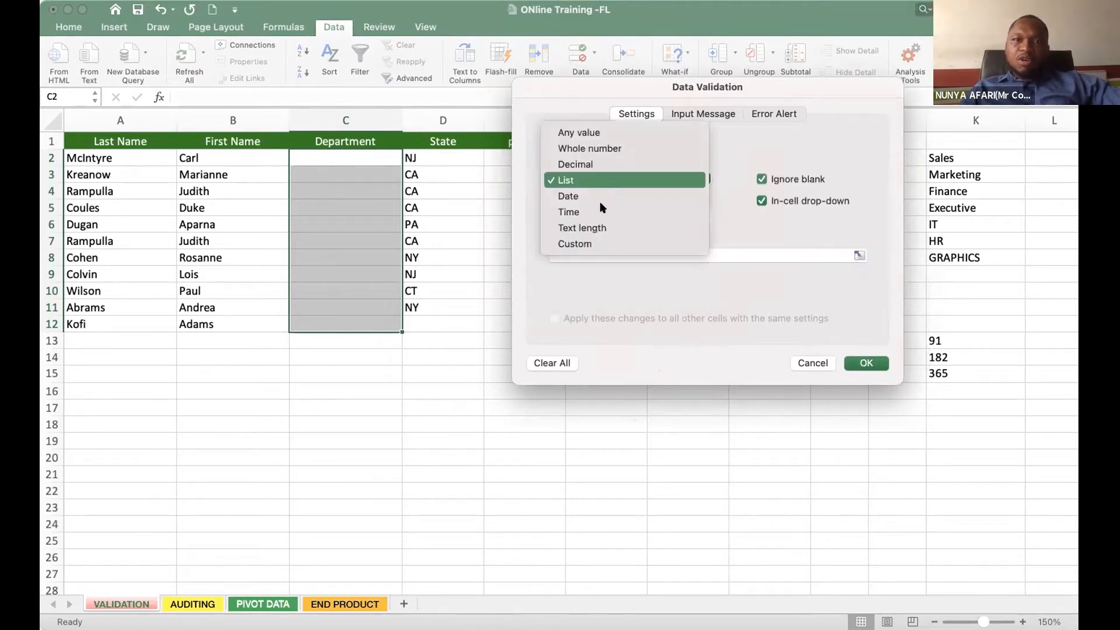
{"action": "left_click", "coordinate": [599, 181]}
{"action": "left_click_drag", "start_coordinate": [591, 88], "coordinate": [575, 128]}
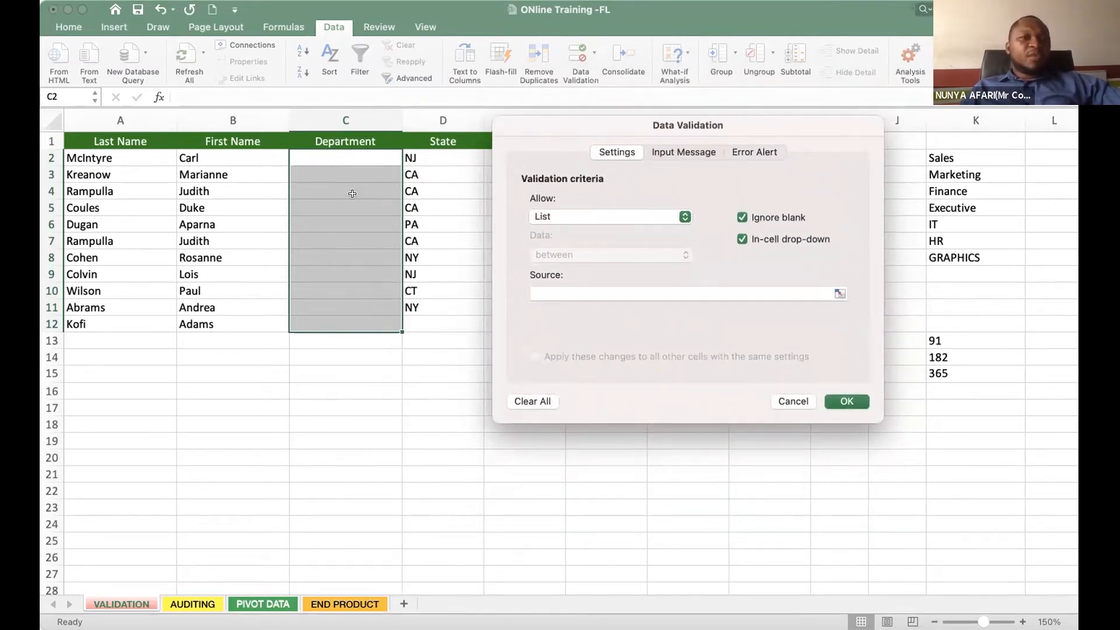
- Set the validation list source to =$K$2:$K$8 and apply the rule to the Department cells
{"action": "left_click", "coordinate": [573, 296]}
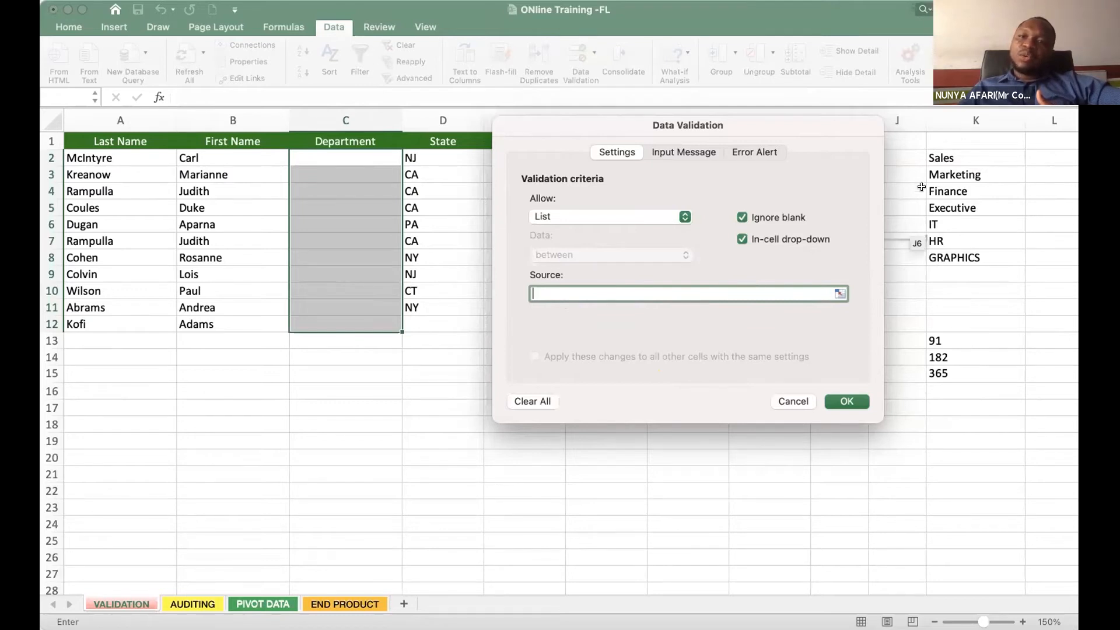
{"action": "left_click_drag", "start_coordinate": [938, 155], "coordinate": [945, 251]}
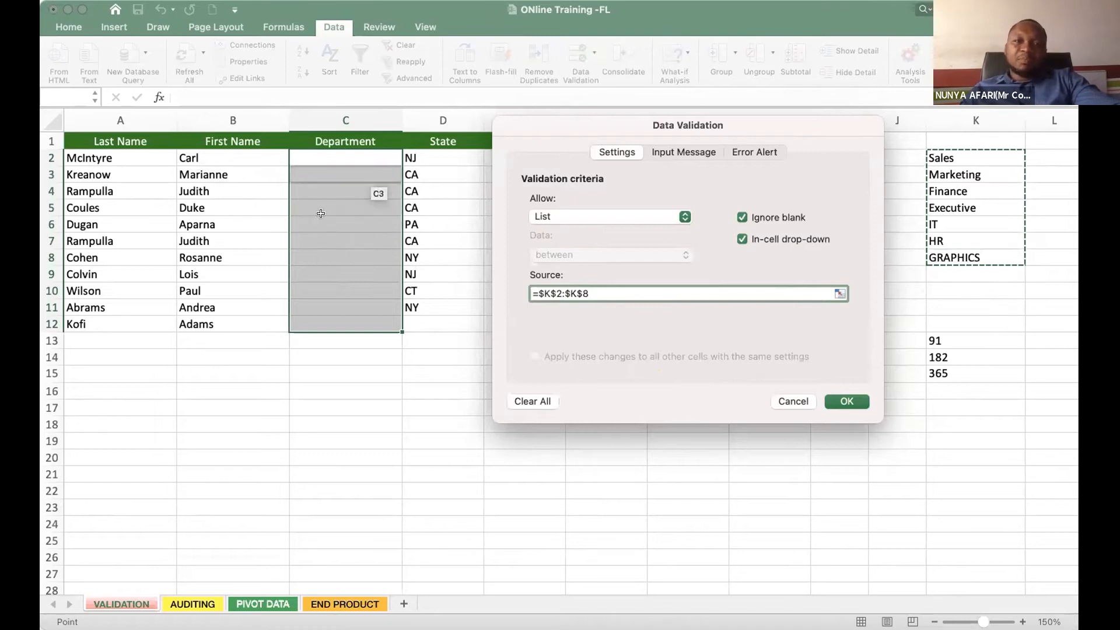
{"action": "mouse_move", "coordinate": [605, 123]}
{"action": "left_mouse_down"}
{"action": "mouse_move", "coordinate": [610, 105]}
{"action": "mouse_move", "coordinate": [599, 139]}
{"action": "left_mouse_up"}
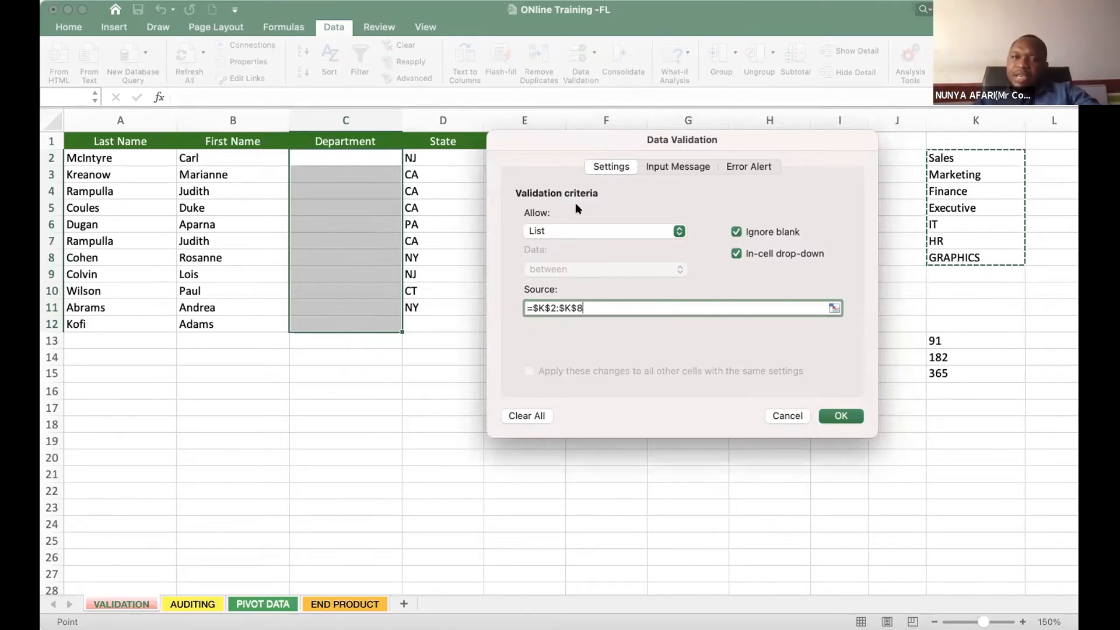
{"action": "left_click_drag", "start_coordinate": [403, 186], "coordinate": [387, 197]}
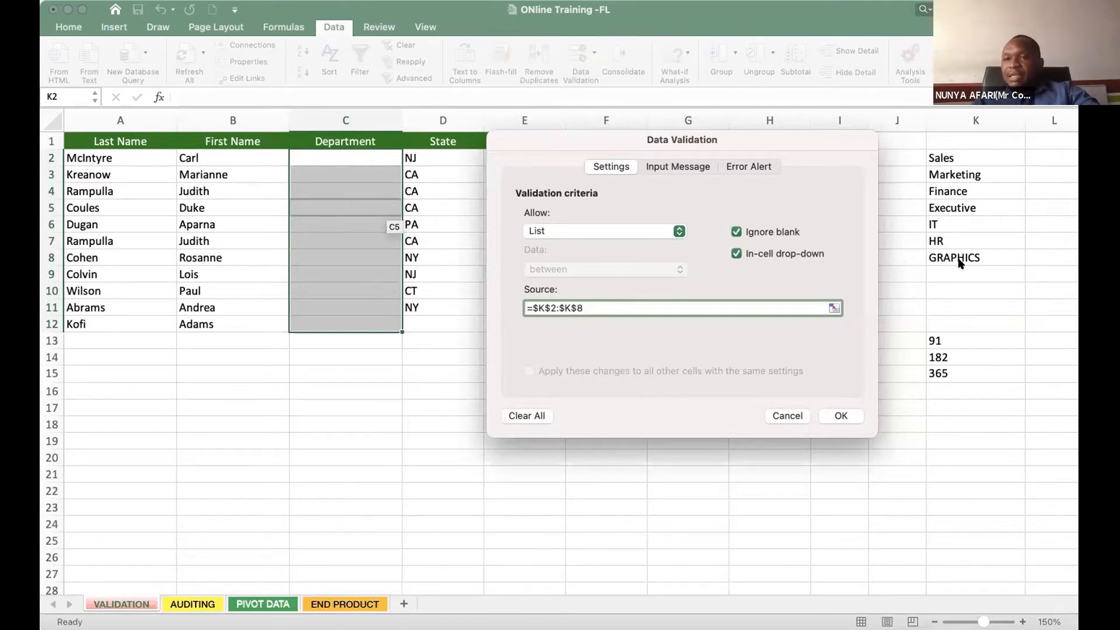
{"action": "left_click", "coordinate": [836, 415]}
{"action": "key", "text": "Return"}
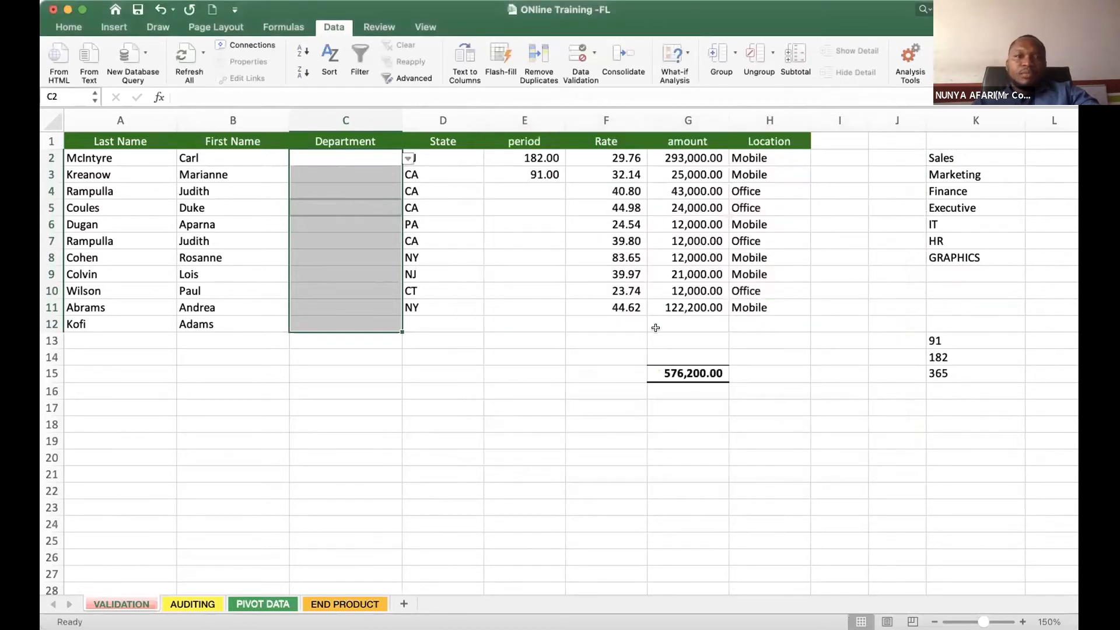
{"action": "left_click", "coordinate": [580, 270]}
{"action": "left_click", "coordinate": [427, 221]}
{"action": "left_click", "coordinate": [372, 200]}
{"action": "left_click", "coordinate": [366, 378]}
{"action": "left_click", "coordinate": [337, 455]}
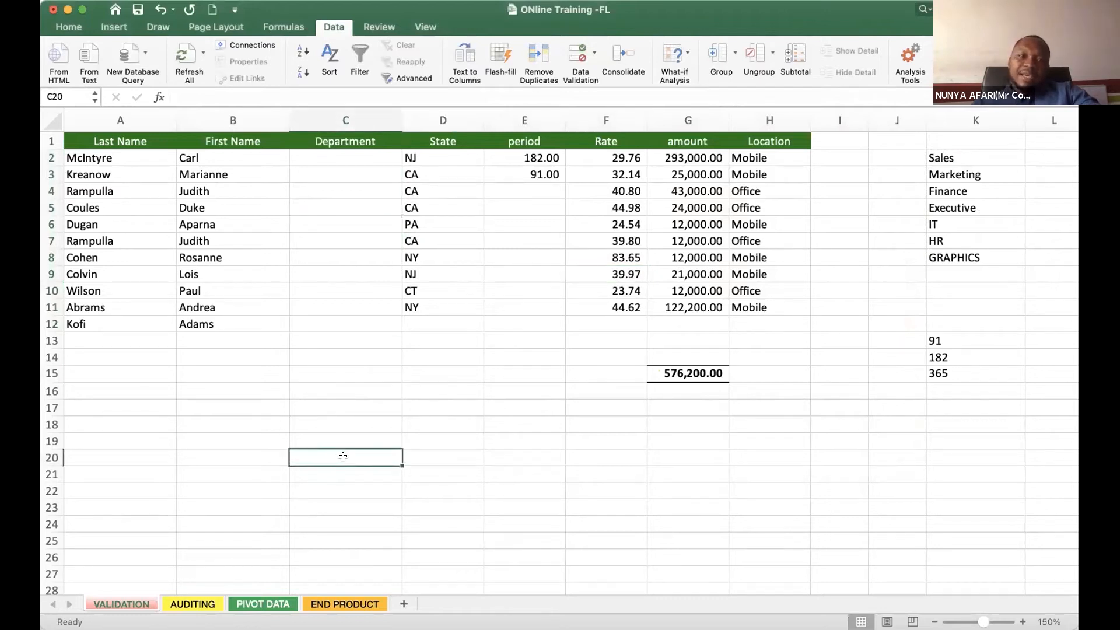
{"action": "left_click", "coordinate": [342, 391]}
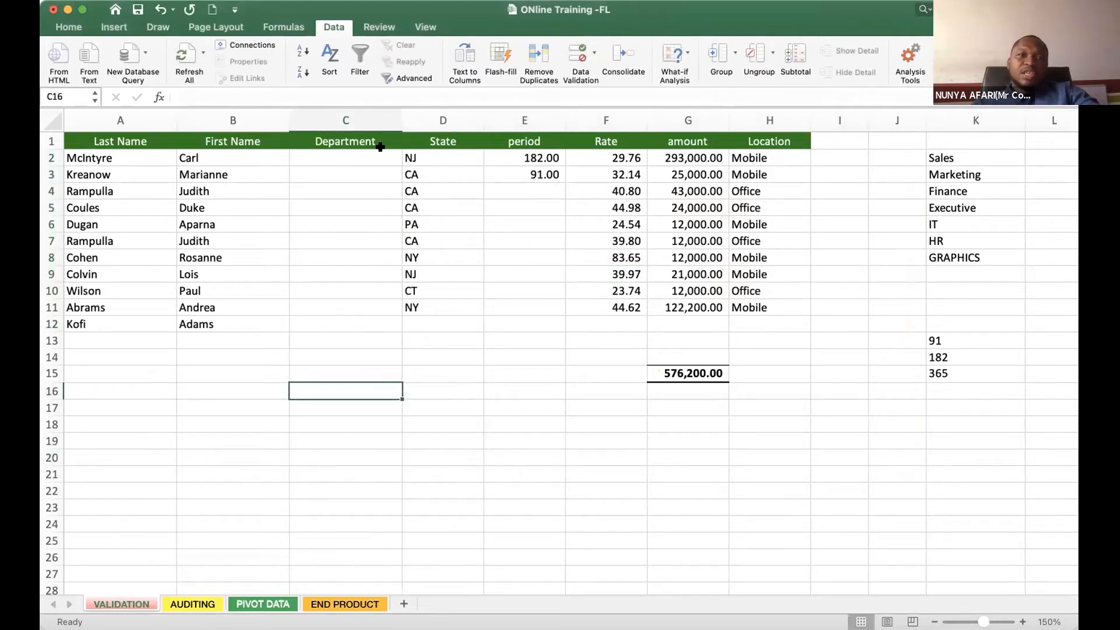
- Choose Marketing from the validated department list for cell C2
{"action": "left_click", "coordinate": [354, 154]}
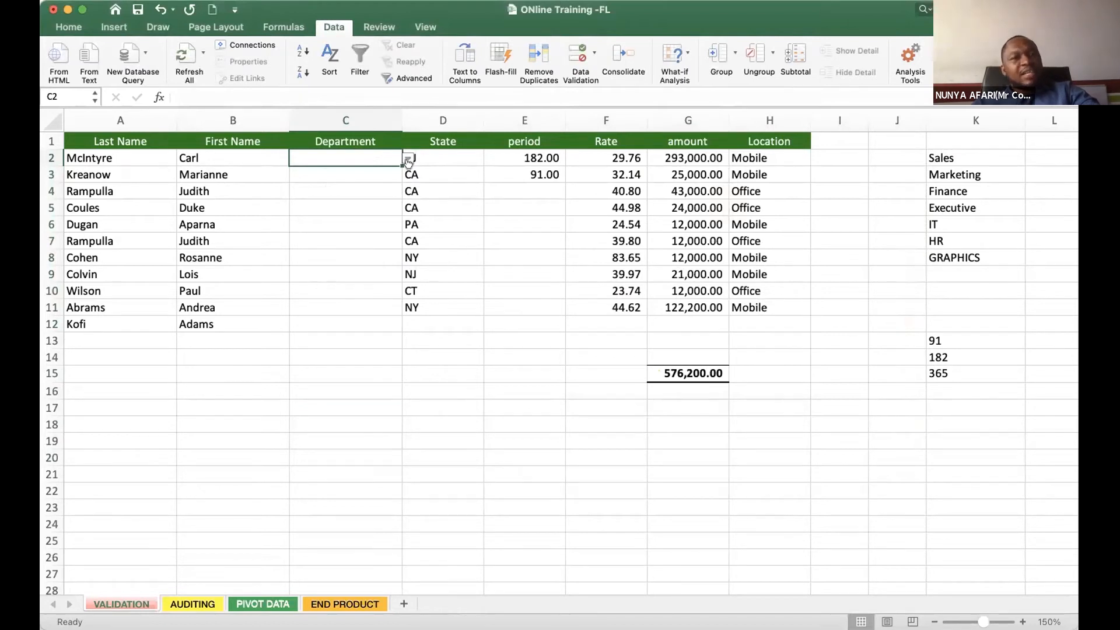
{"action": "left_click", "coordinate": [305, 255]}
{"action": "left_click", "coordinate": [364, 155]}
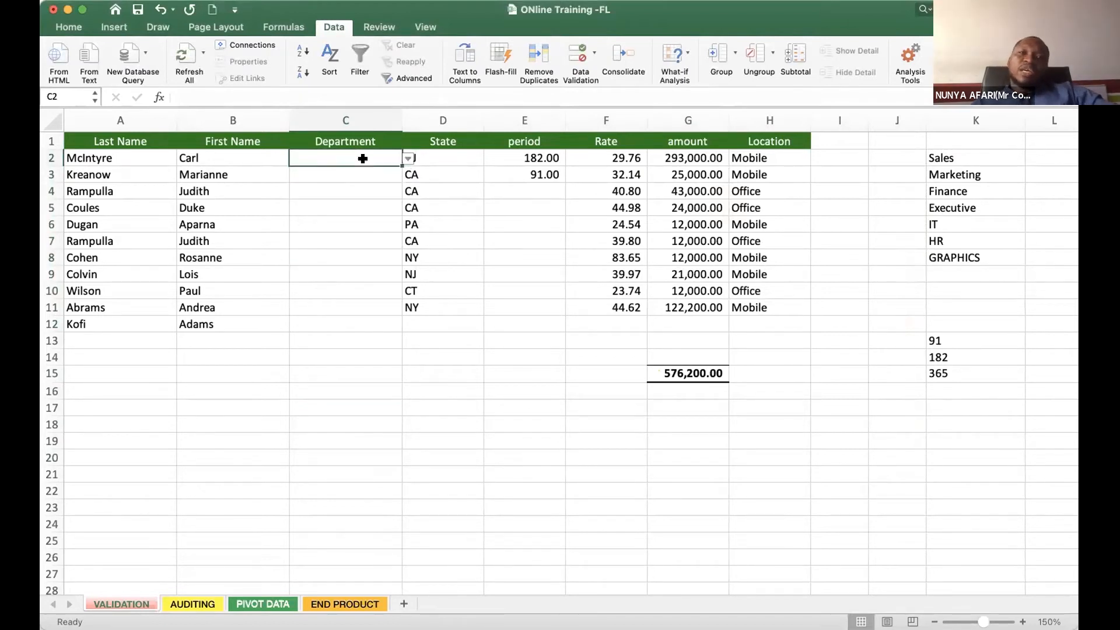
{"action": "left_click", "coordinate": [408, 158]}
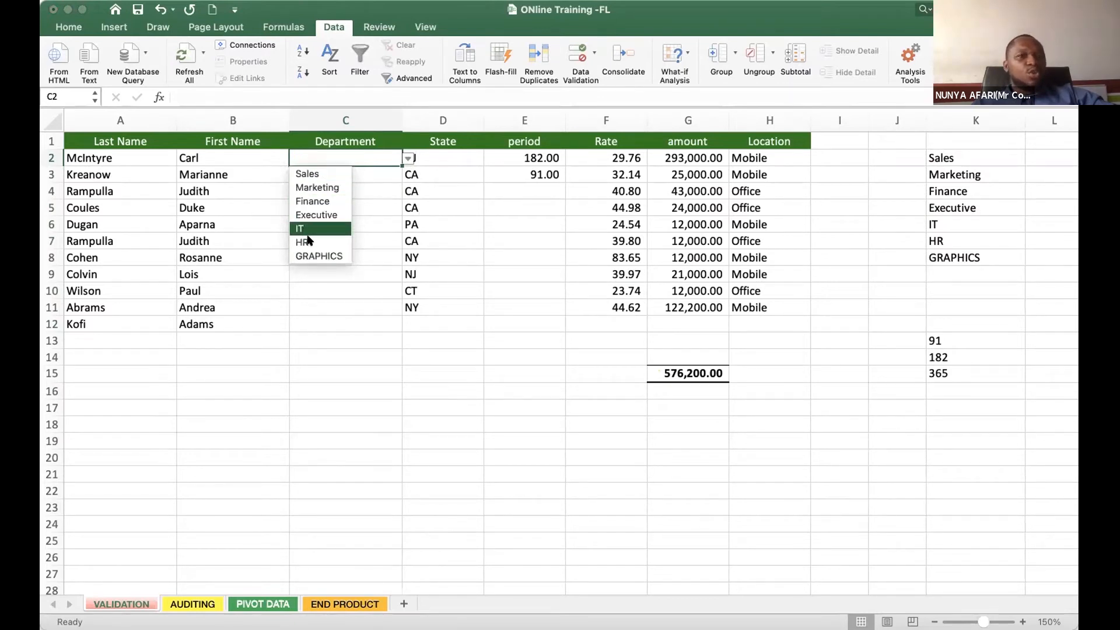
{"action": "left_click", "coordinate": [399, 204]}
{"action": "left_click", "coordinate": [408, 159]}
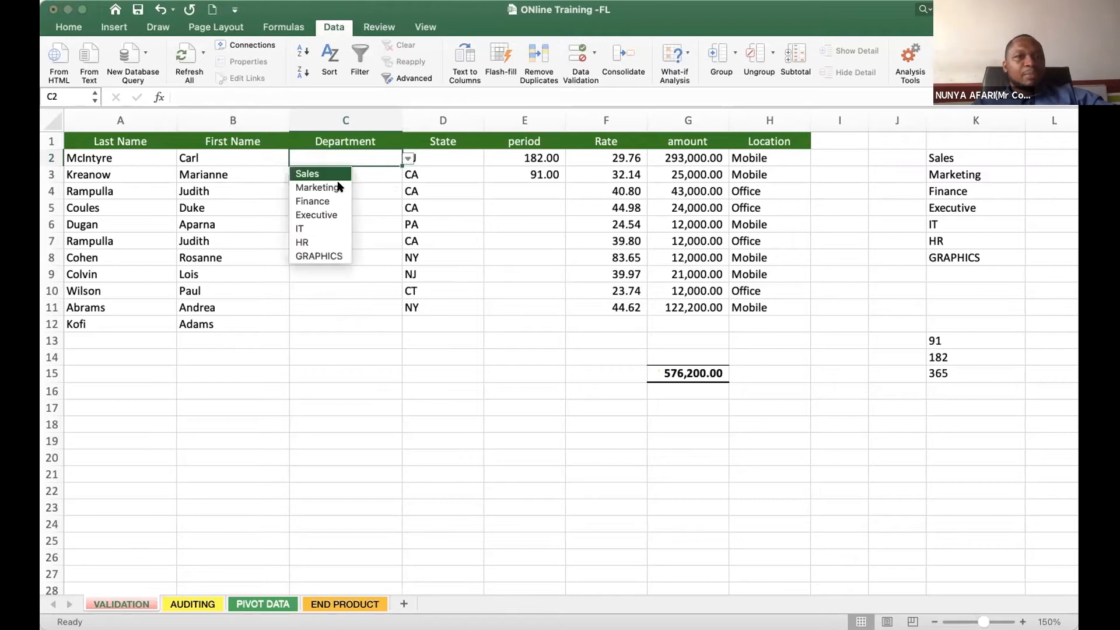
{"action": "left_click", "coordinate": [319, 188]}
- Choose Finance from the validated department list for cells C3 and C4
{"action": "left_click", "coordinate": [331, 174]}
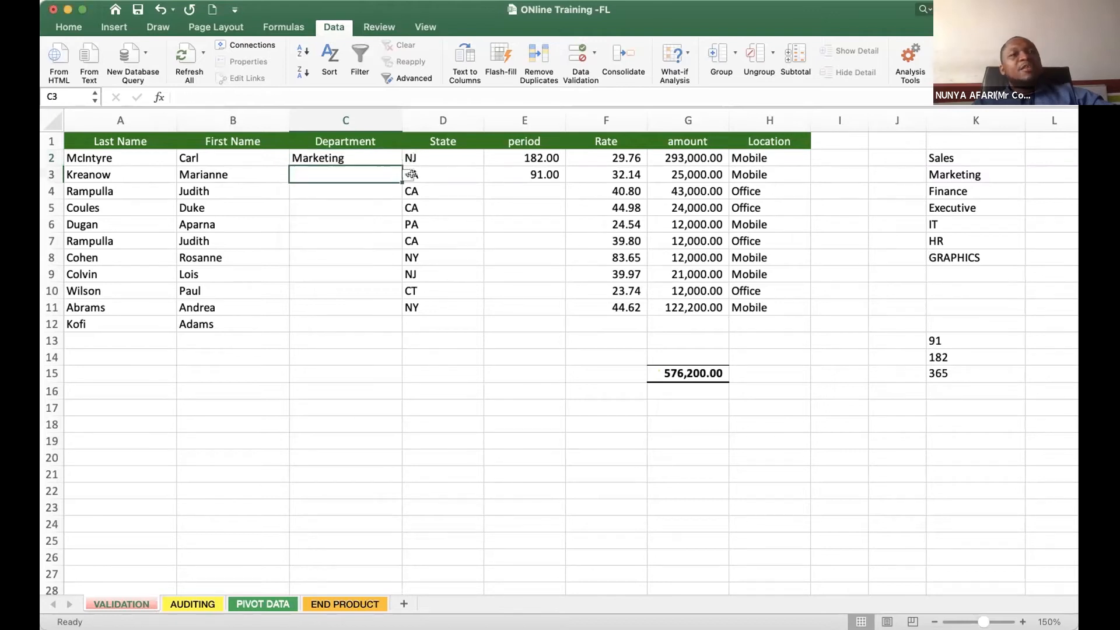
{"action": "key", "text": "alt+Down"}
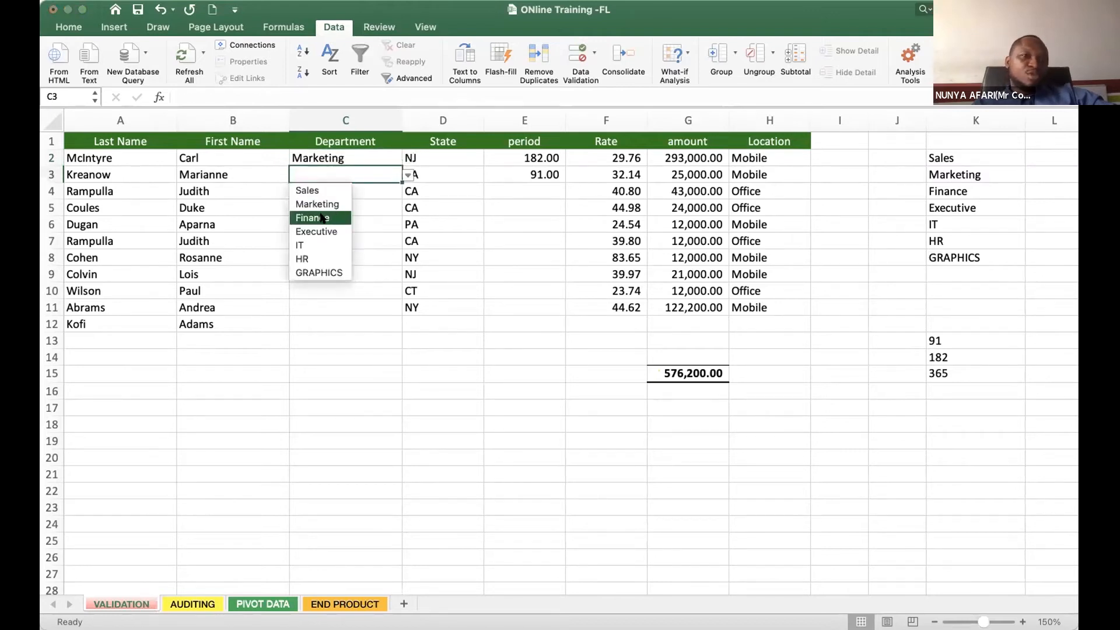
{"action": "left_click", "coordinate": [322, 218]}
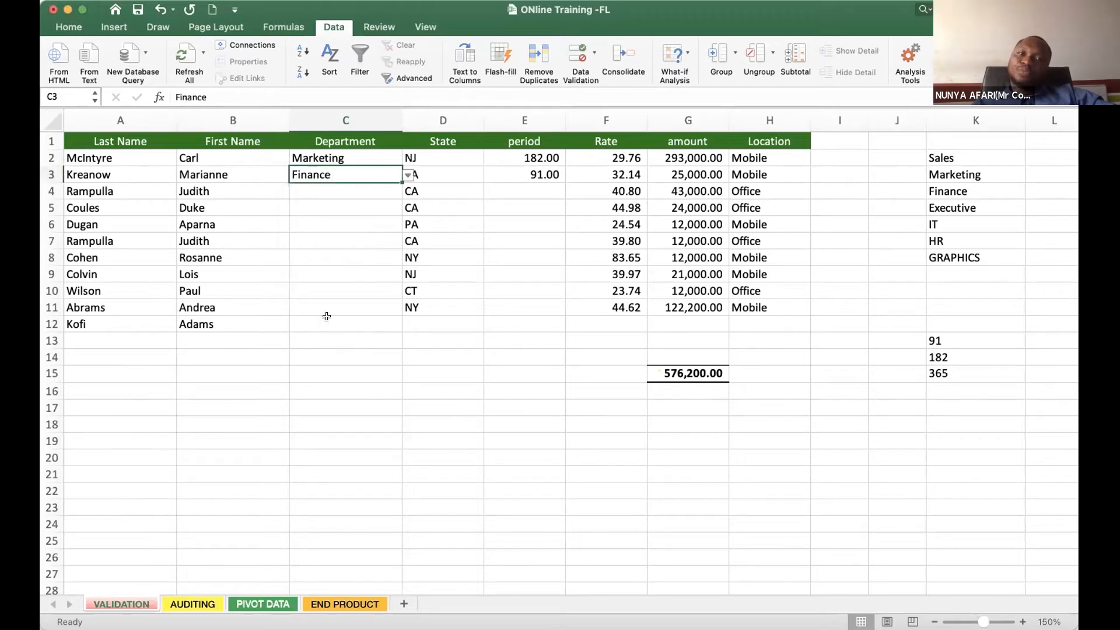
{"action": "left_click", "coordinate": [396, 188]}
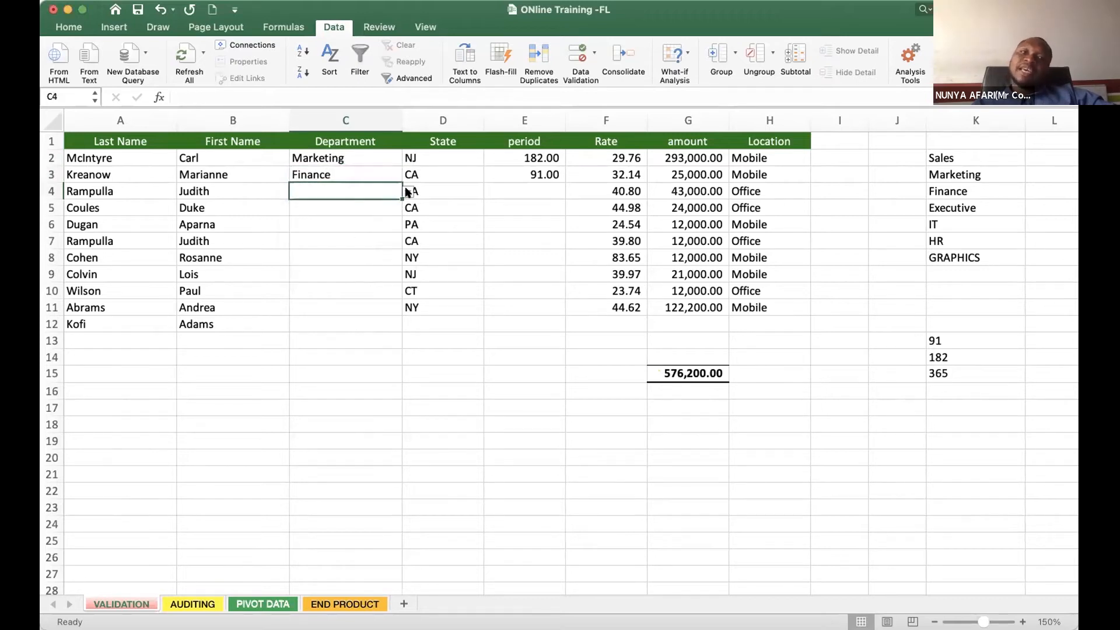
{"action": "key", "text": "alt+Down"}
{"action": "left_click", "coordinate": [330, 233]}
- Test the department validation by trying to enter the misspelled value Fianance in cell C5
{"action": "left_click", "coordinate": [330, 215]}
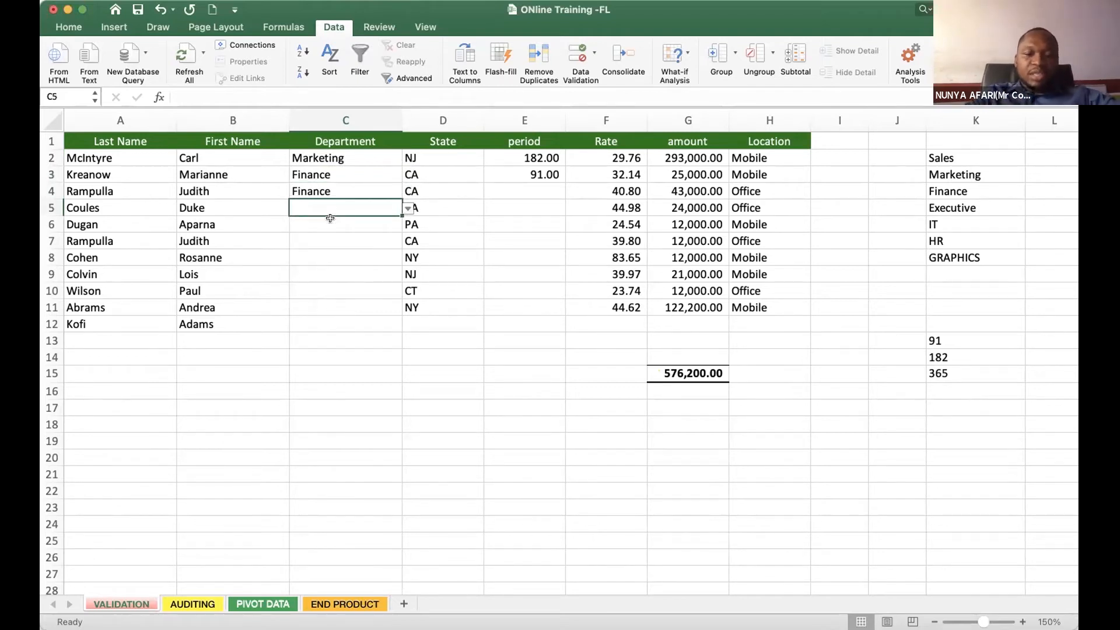
{"action": "type", "text": "Fian"}
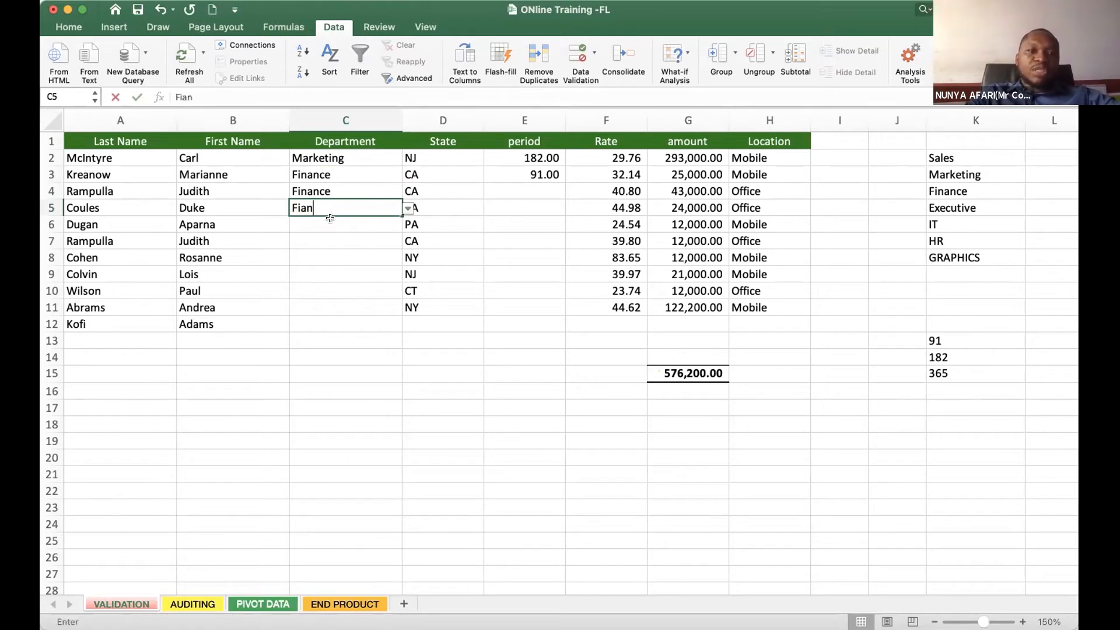
{"action": "type", "text": "ance"}
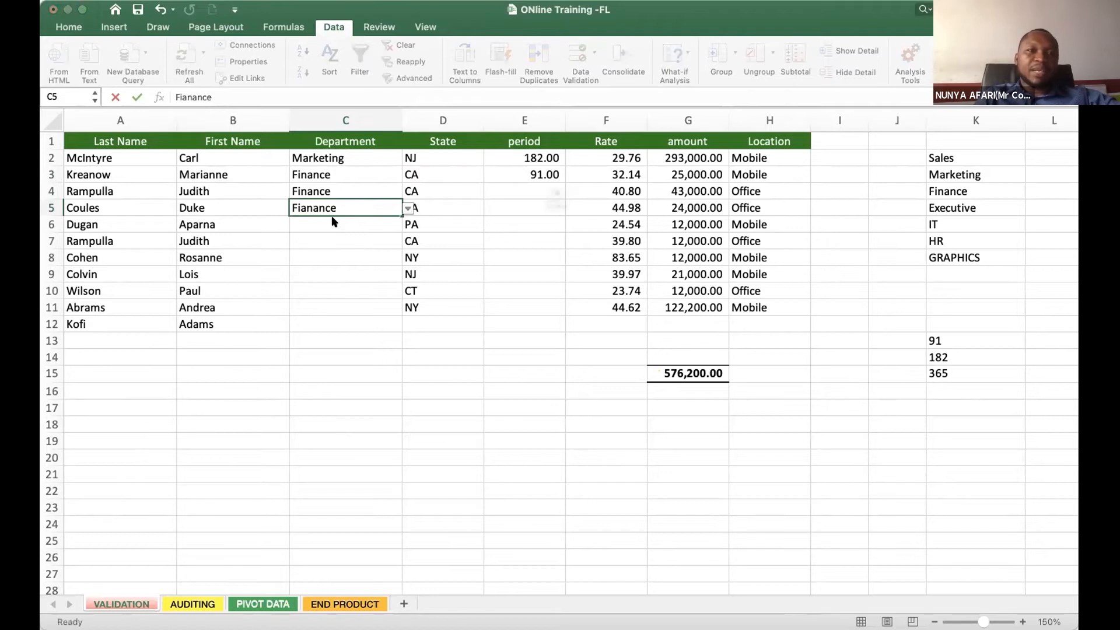
{"action": "key", "text": "Return"}
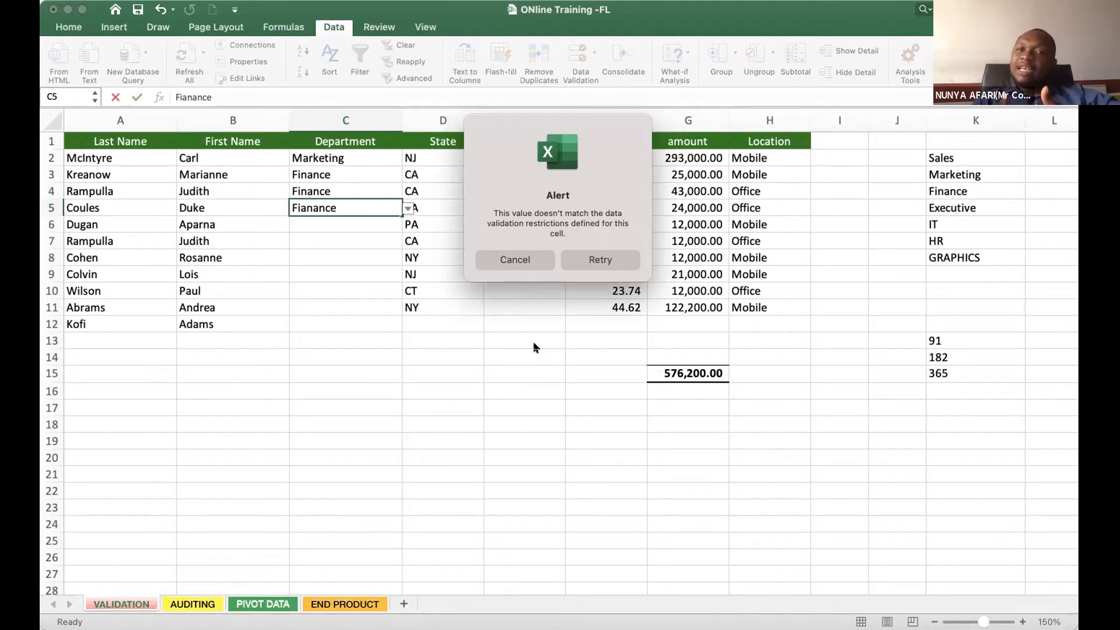
{"action": "left_click", "coordinate": [505, 261]}
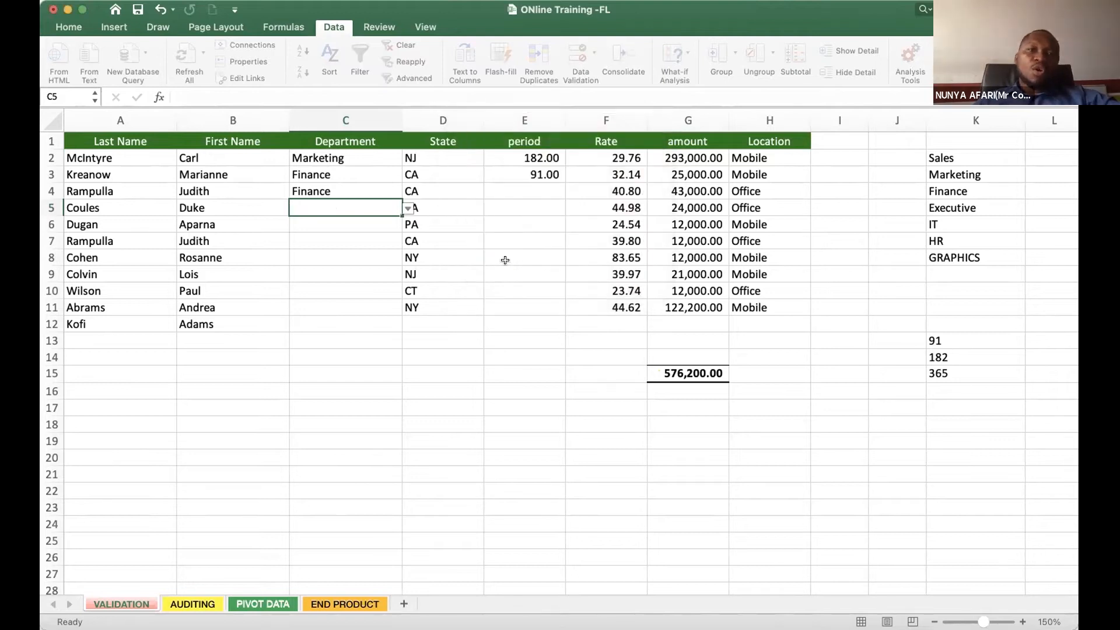
- Choose IT for cell C5 and Executive for cell C6 from the validated department list
{"action": "left_click", "coordinate": [317, 236]}
{"action": "left_click", "coordinate": [361, 207]}
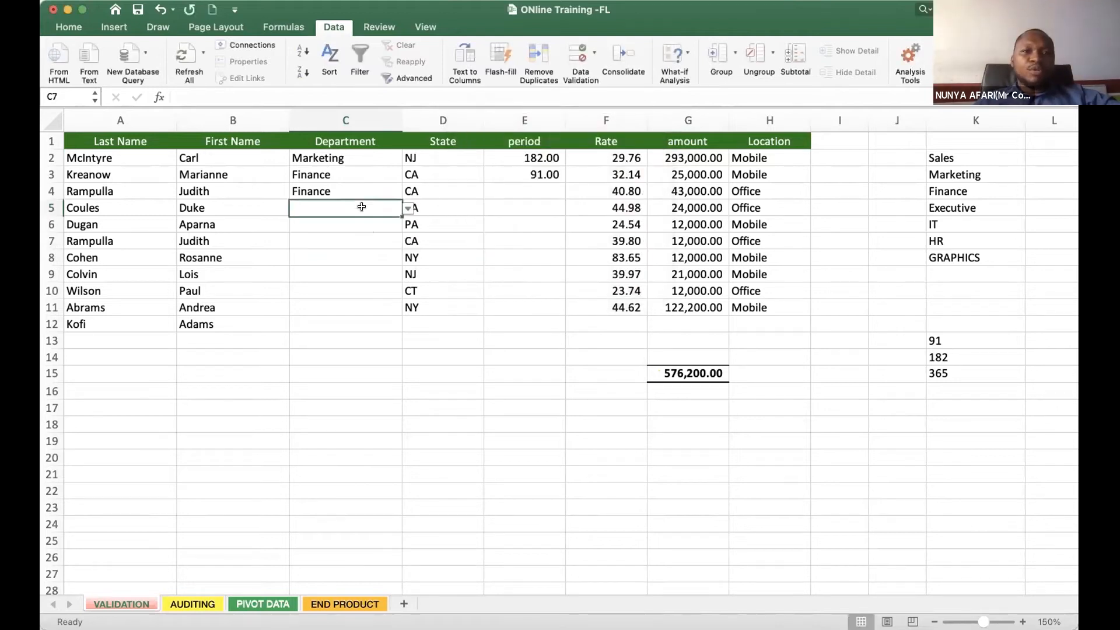
{"action": "left_click", "coordinate": [408, 209]}
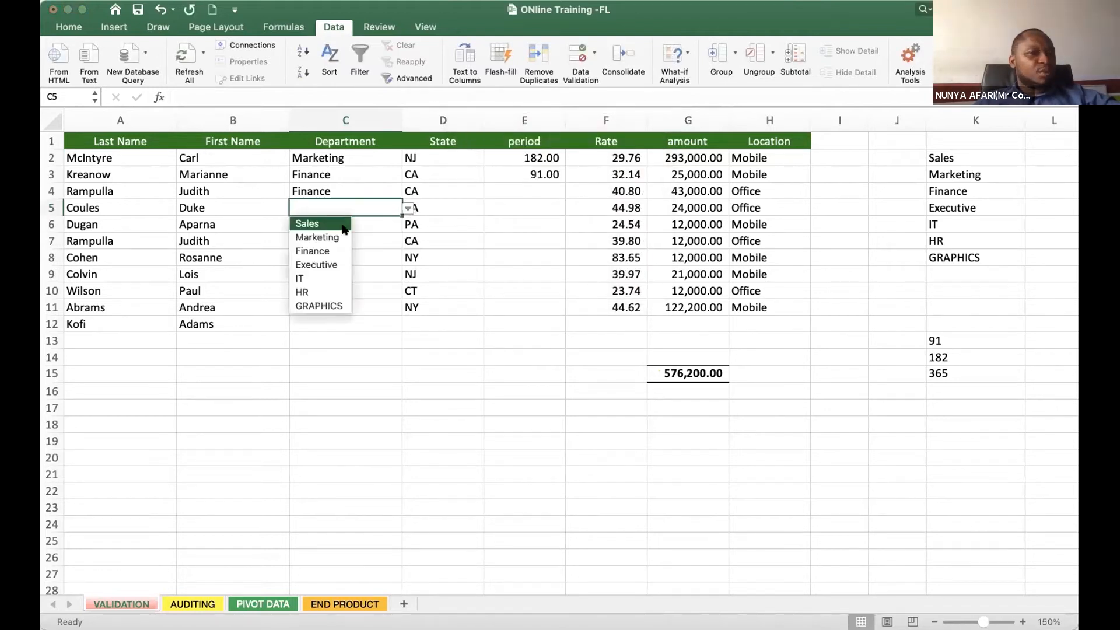
{"action": "left_click", "coordinate": [311, 279]}
{"action": "left_click", "coordinate": [365, 225]}
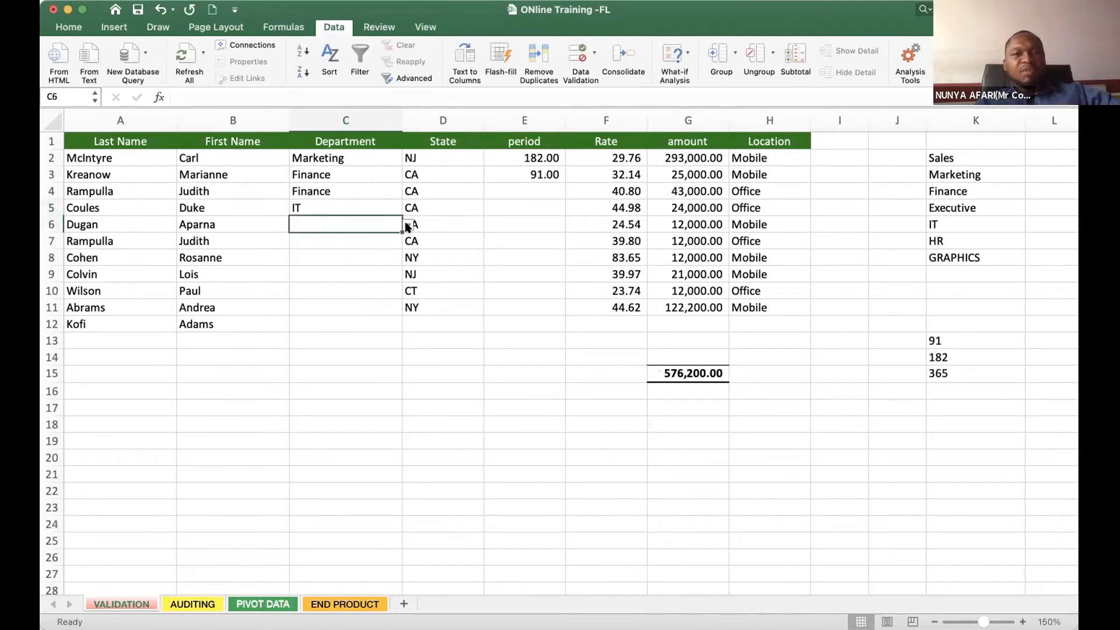
{"action": "left_click", "coordinate": [408, 225]}
{"action": "left_click", "coordinate": [330, 281]}
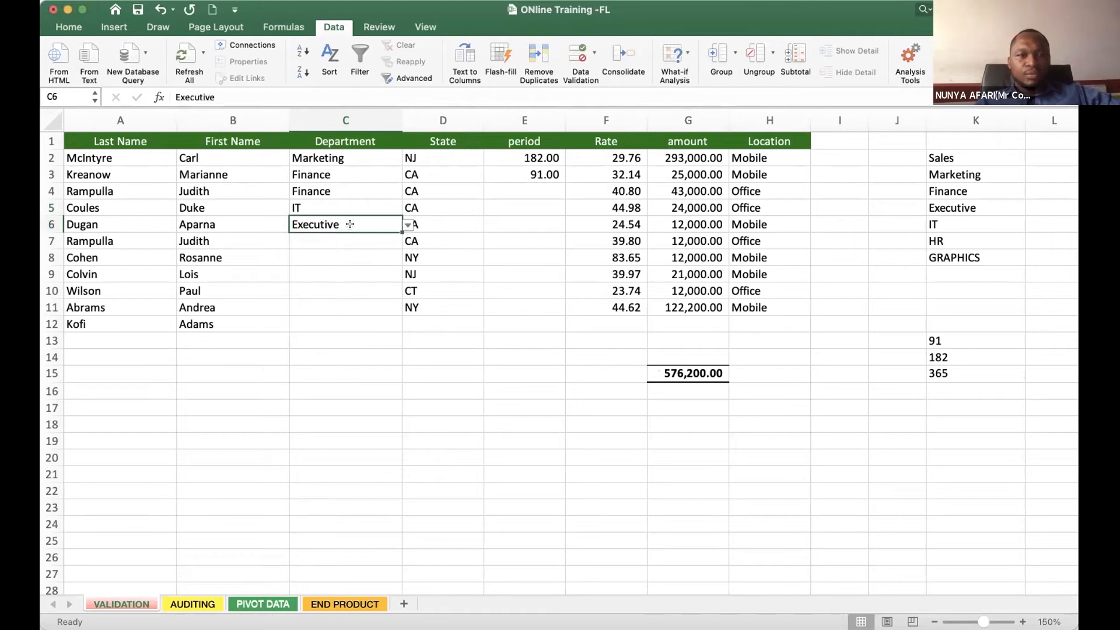
- Choose Executive from the validated department list for cell C9
{"action": "left_click", "coordinate": [344, 240]}
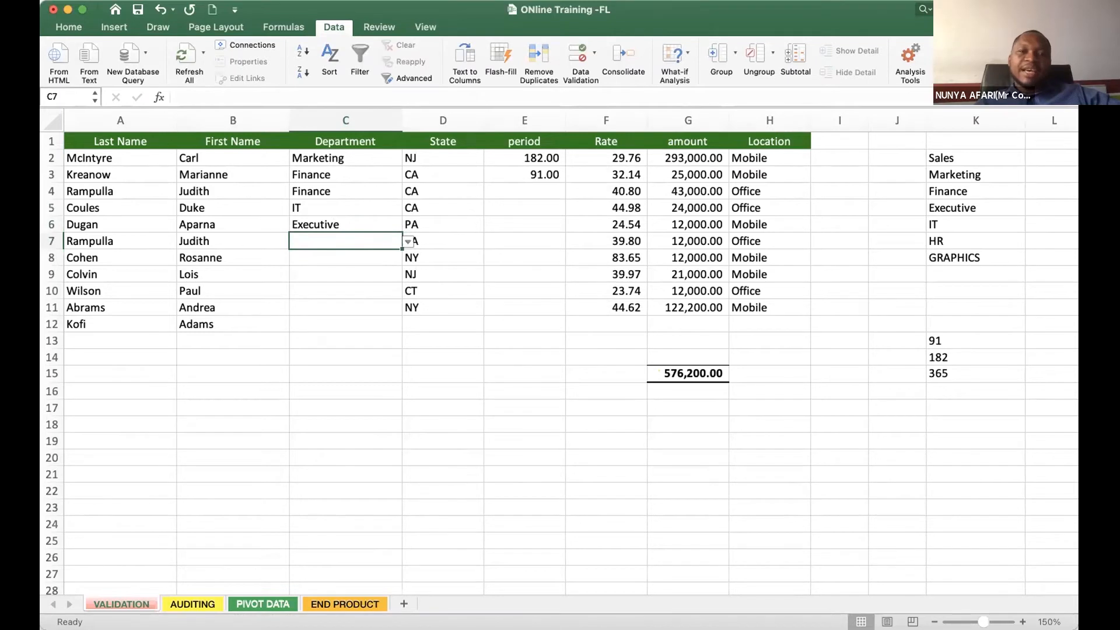
{"action": "left_click", "coordinate": [330, 257]}
{"action": "left_click", "coordinate": [329, 272]}
{"action": "left_click", "coordinate": [409, 276]}
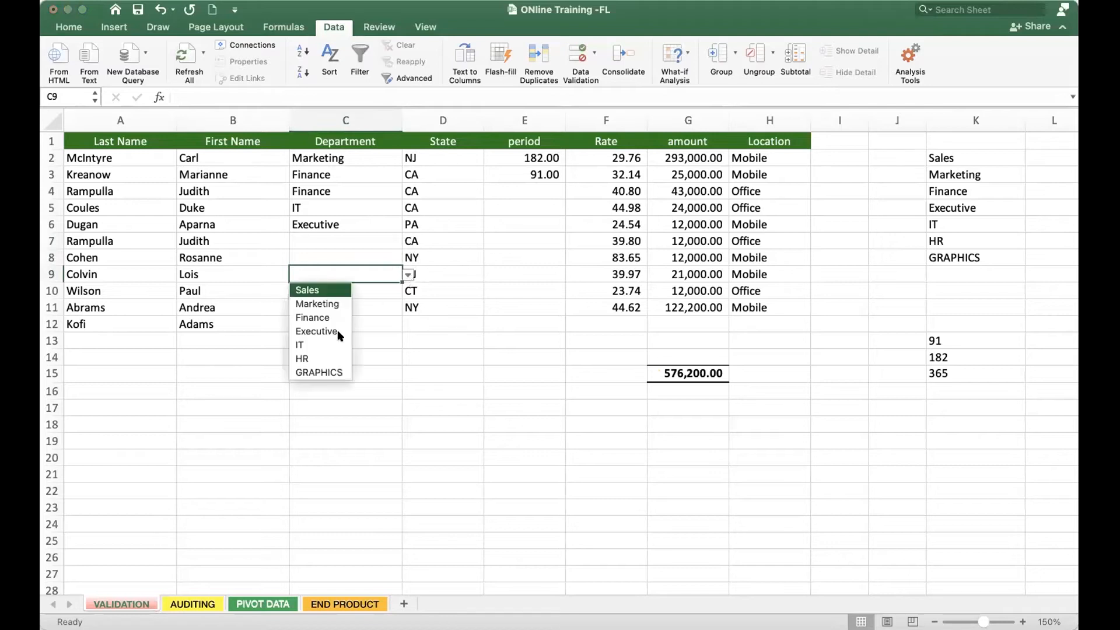
{"action": "left_click", "coordinate": [315, 331]}
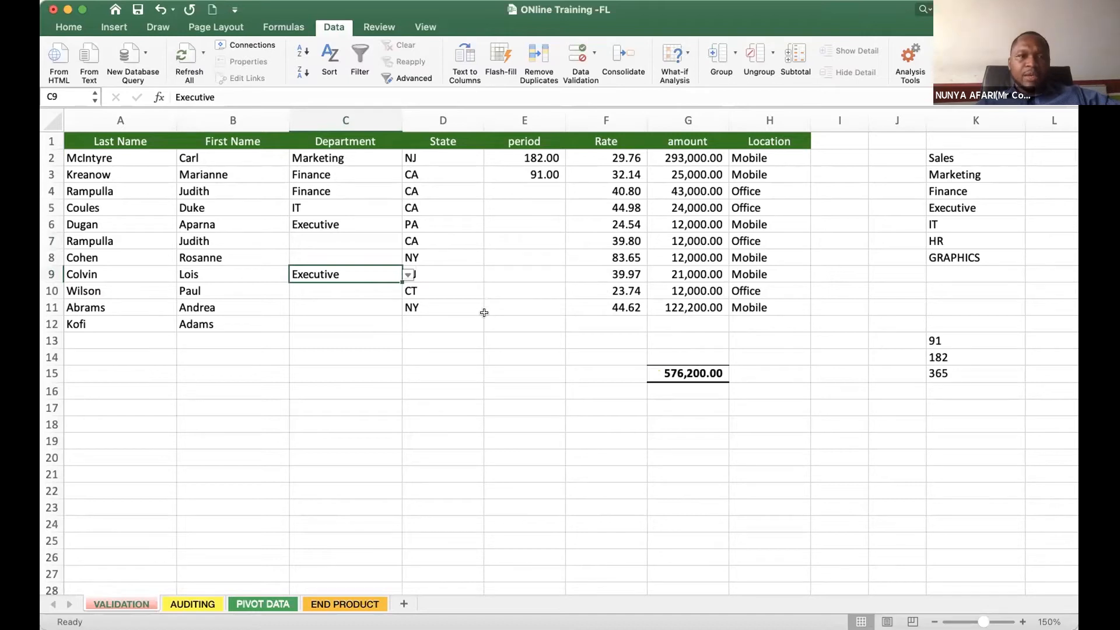
- Test the validation by entering sales in lowercase directly in Department cell C10
{"action": "left_click", "coordinate": [220, 289]}
{"action": "left_click", "coordinate": [314, 284]}
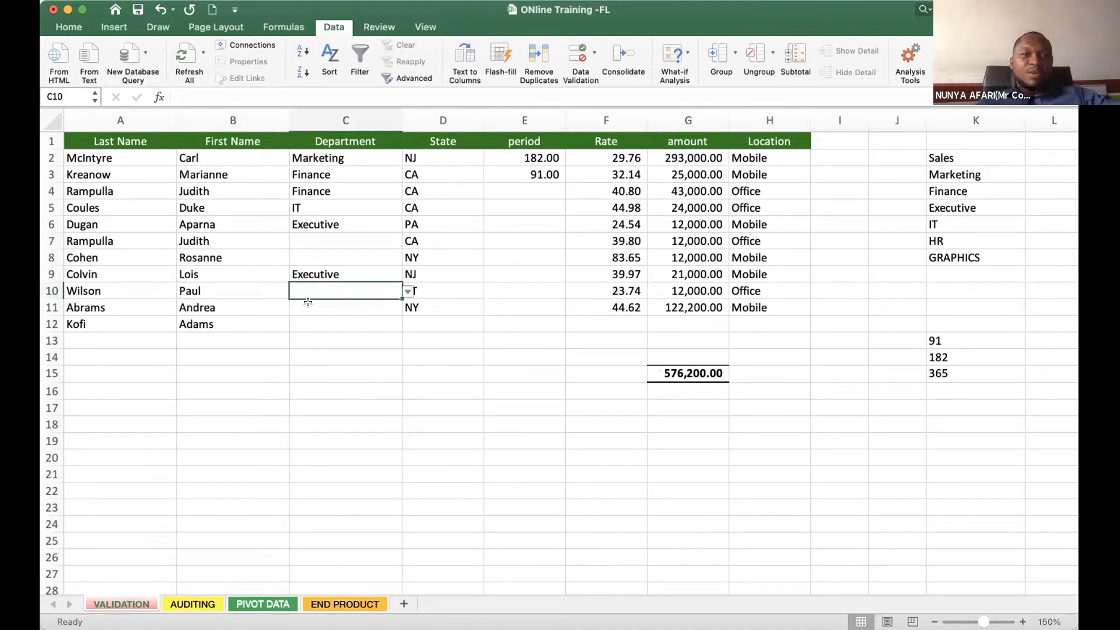
{"action": "type", "text": "sales"}
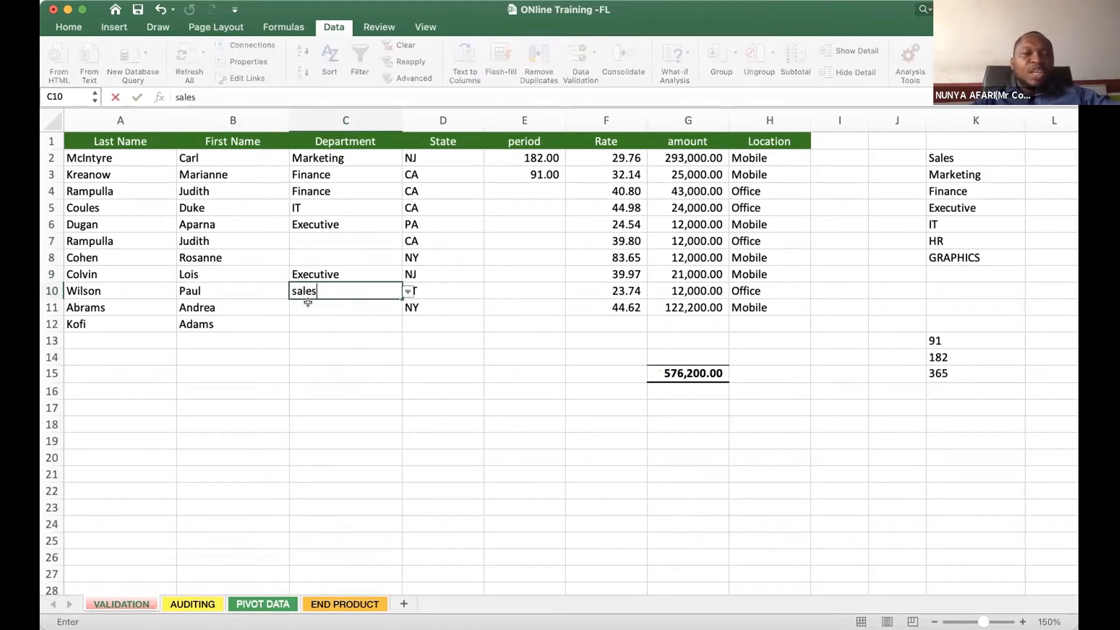
{"action": "key", "text": "Return"}
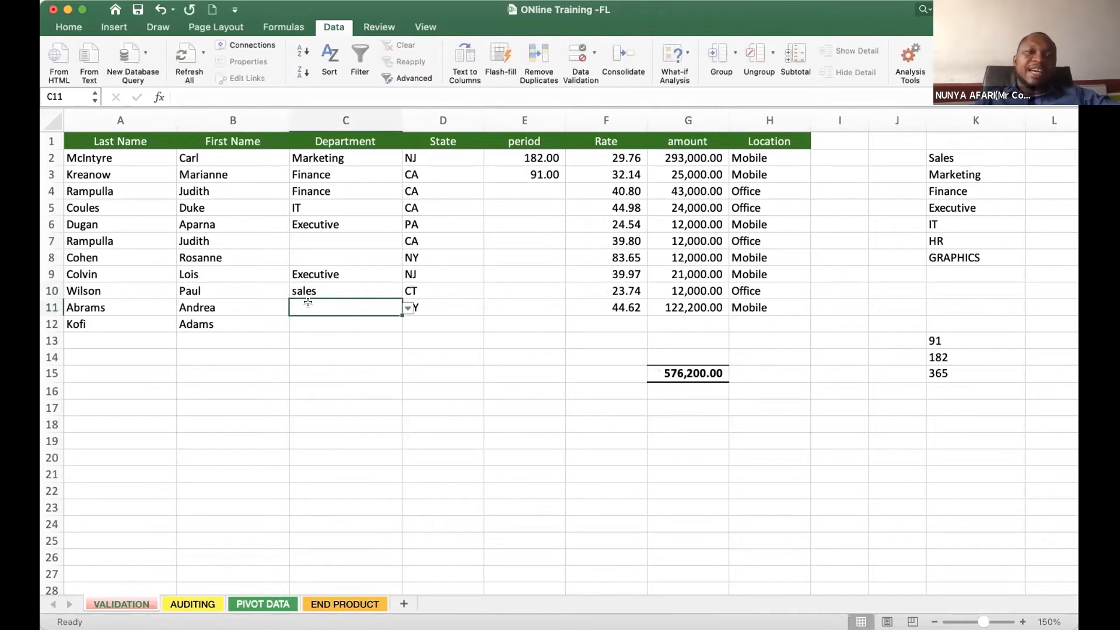
- Set the department in cell C10 to IT from the validated list
{"action": "left_click", "coordinate": [316, 290]}
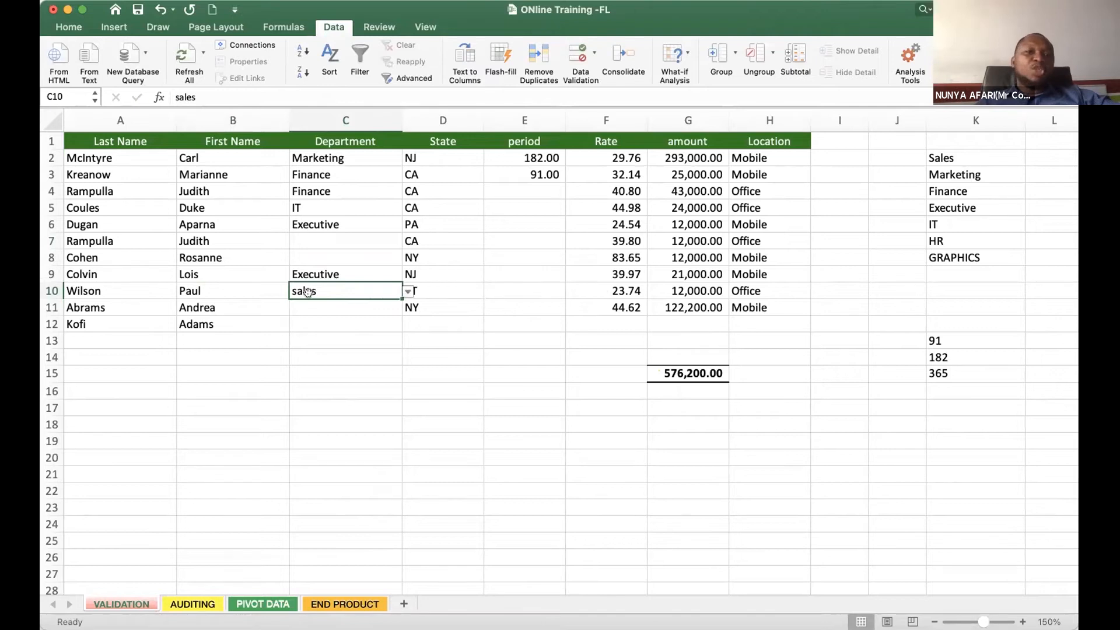
{"action": "left_click", "coordinate": [408, 291]}
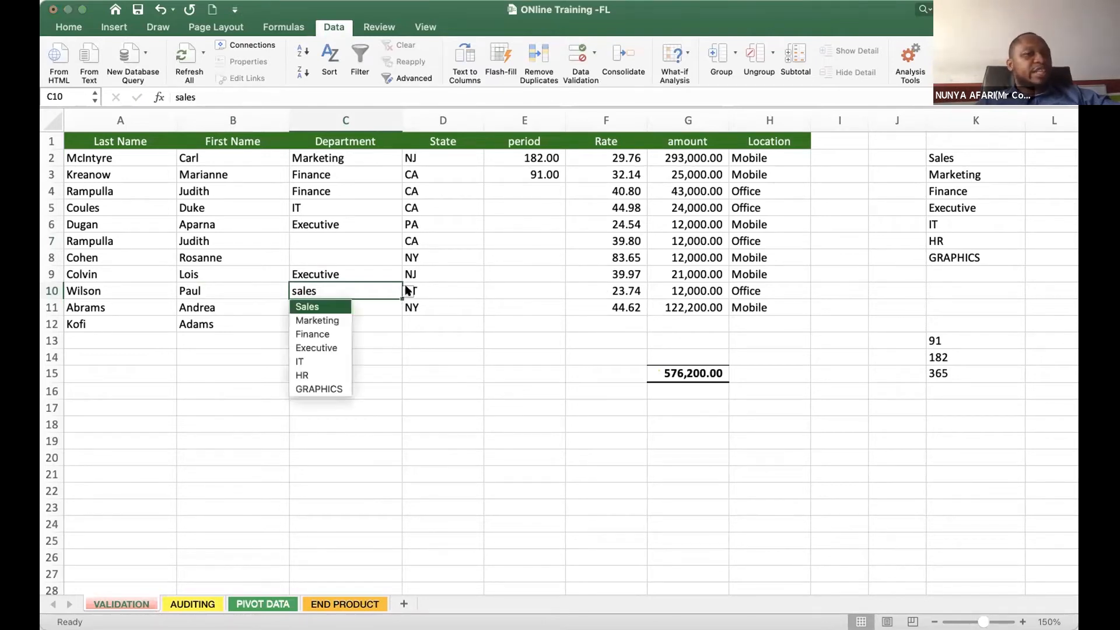
{"action": "left_click", "coordinate": [310, 363]}
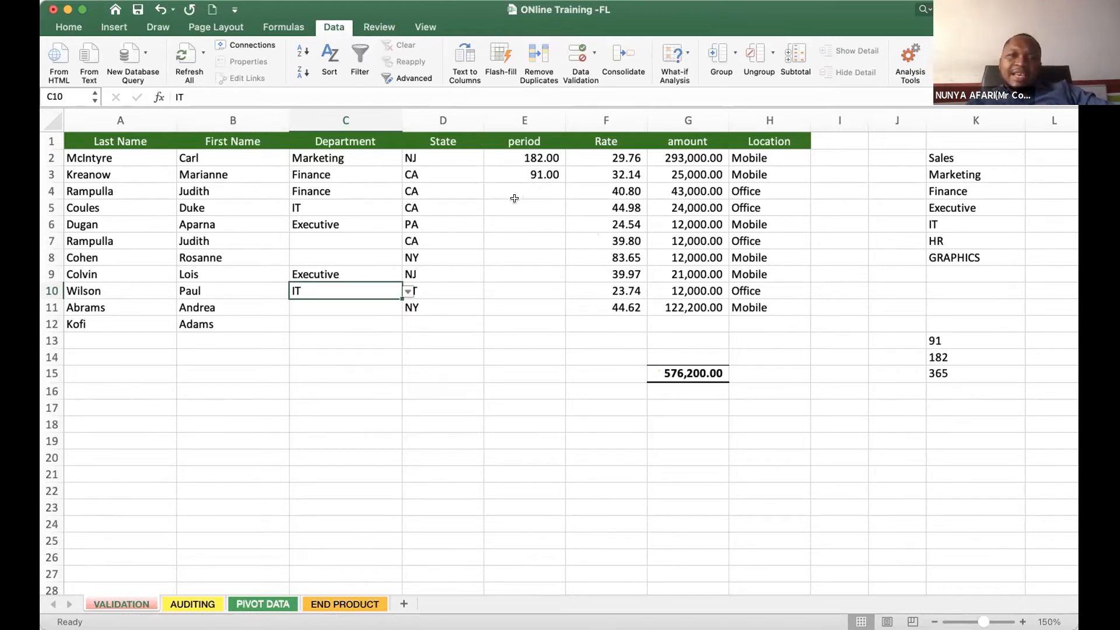
- Clear the existing period entries from cells E2:E3
{"action": "left_click_drag", "start_coordinate": [551, 156], "coordinate": [542, 174]}
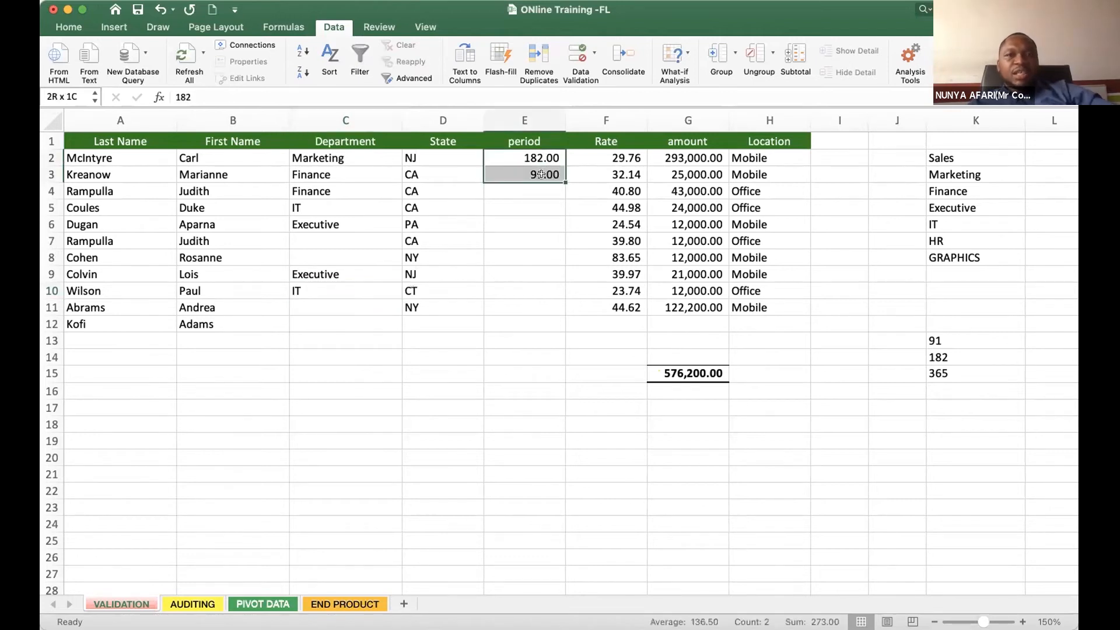
{"action": "key", "text": "Delete"}
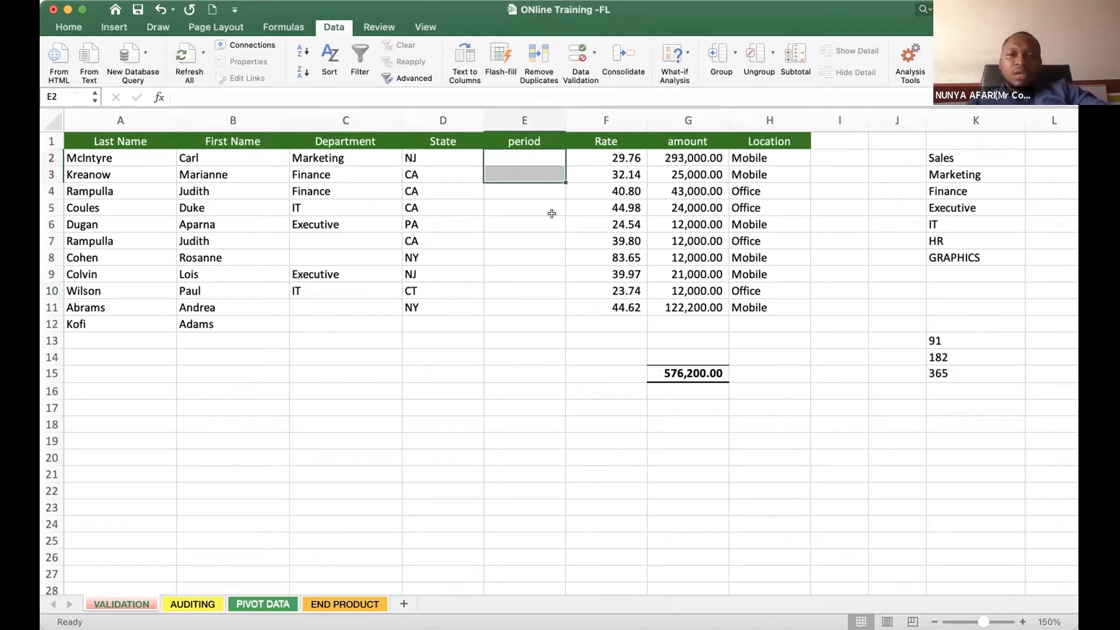
- Review the period, Rate and amount columns and compare them with the validated Department cells C2:C12
{"action": "left_click", "coordinate": [514, 273]}
{"action": "left_click", "coordinate": [513, 337]}
{"action": "left_click", "coordinate": [527, 155]}
{"action": "left_click", "coordinate": [524, 307]}
{"action": "left_click", "coordinate": [720, 310]}
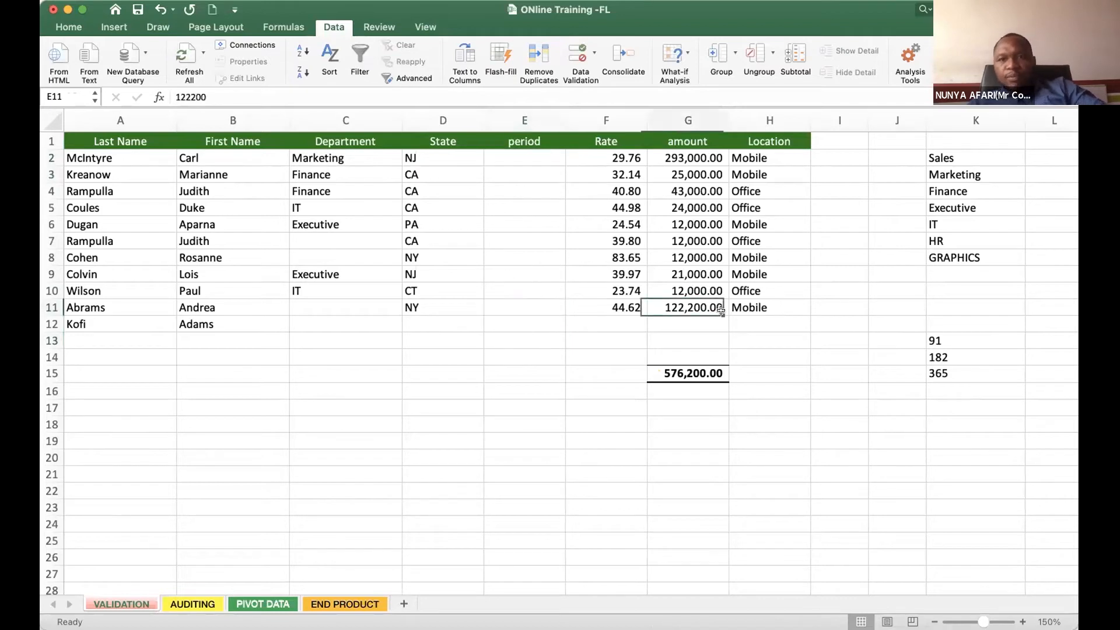
{"action": "left_click_drag", "start_coordinate": [525, 120], "coordinate": [695, 133]}
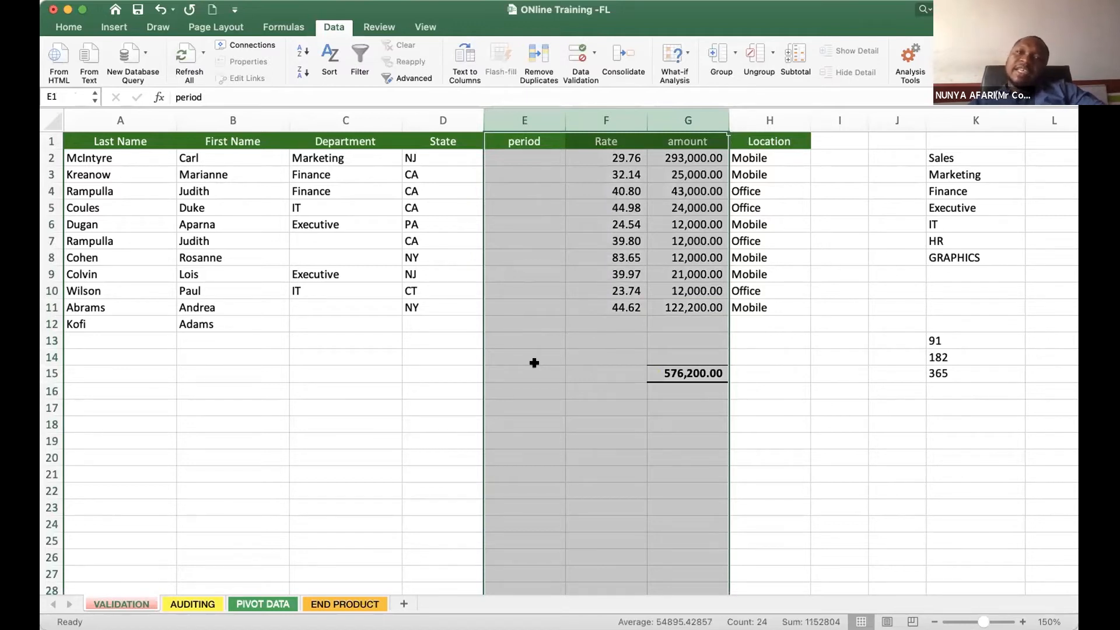
{"action": "left_click_drag", "start_coordinate": [319, 170], "coordinate": [319, 317]}
{"action": "left_click_drag", "start_coordinate": [317, 159], "coordinate": [319, 325]}
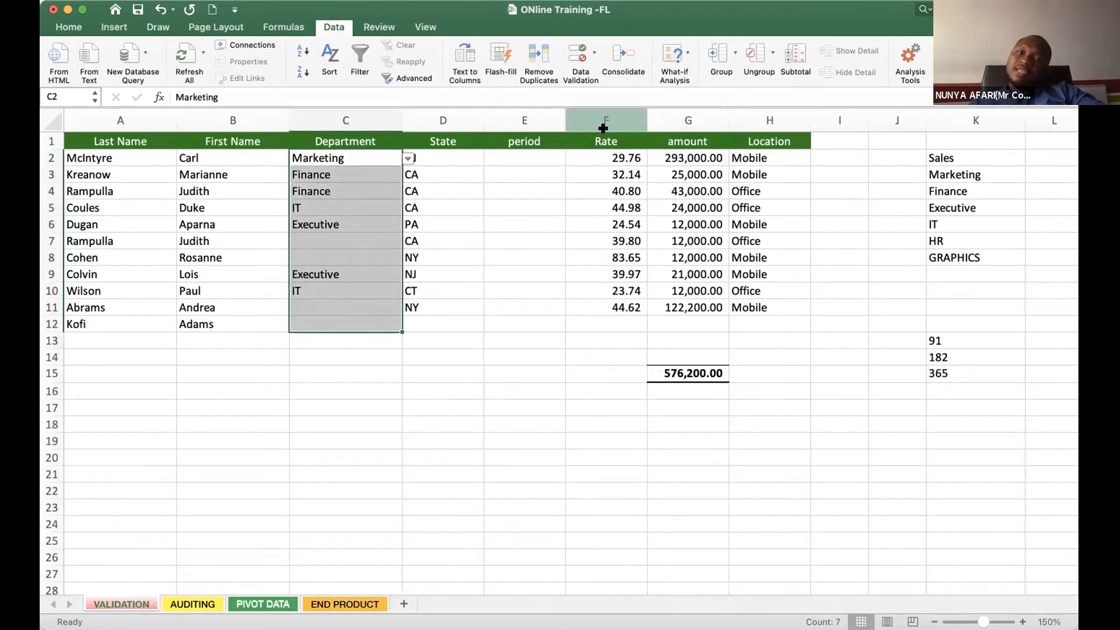
- Examine the period cells E2:E11 and the individual amounts in column G
{"action": "left_click_drag", "start_coordinate": [523, 156], "coordinate": [512, 310]}
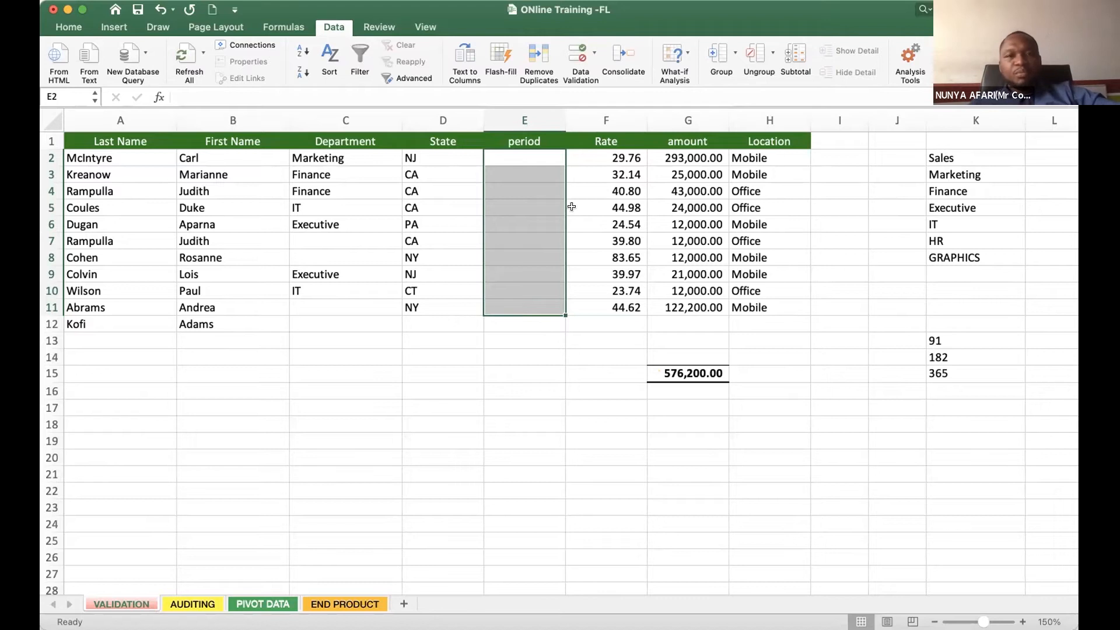
{"action": "left_click", "coordinate": [515, 155]}
{"action": "left_click", "coordinate": [526, 139]}
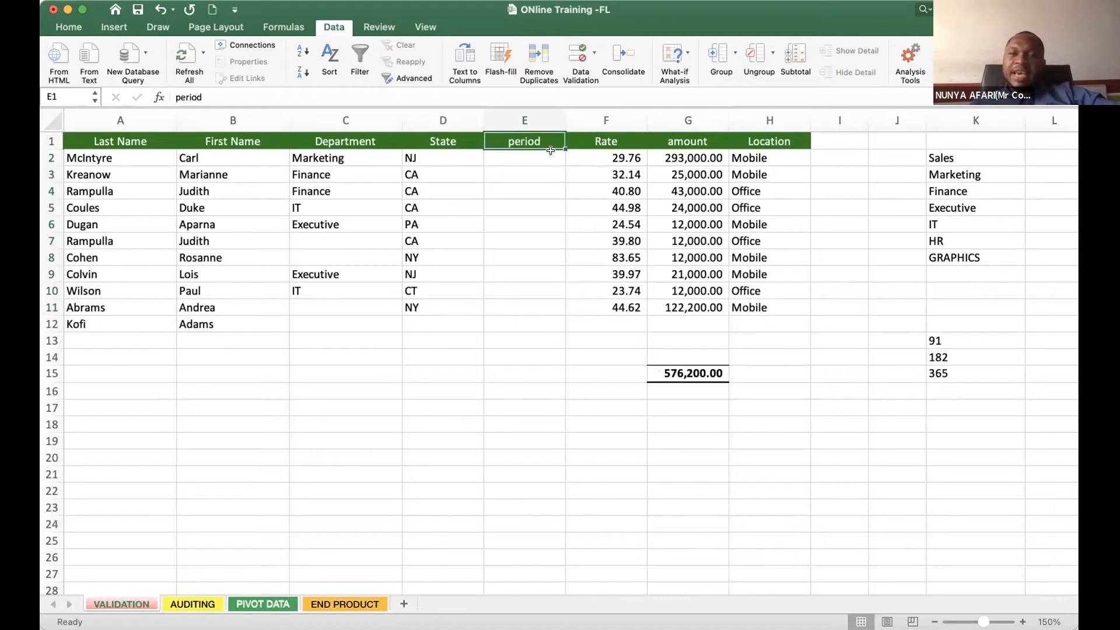
{"action": "left_click", "coordinate": [508, 157]}
{"action": "left_click", "coordinate": [687, 154]}
{"action": "key", "text": "Down"}
{"action": "key", "text": "Down"}
{"action": "key", "text": "Down"}
{"action": "key", "text": "Down"}
{"action": "key", "text": "Down"}
{"action": "key", "text": "Down"}
{"action": "key", "text": "Down"}
{"action": "key", "text": "Down"}
{"action": "key", "text": "Down"}
{"action": "key", "text": "Down"}
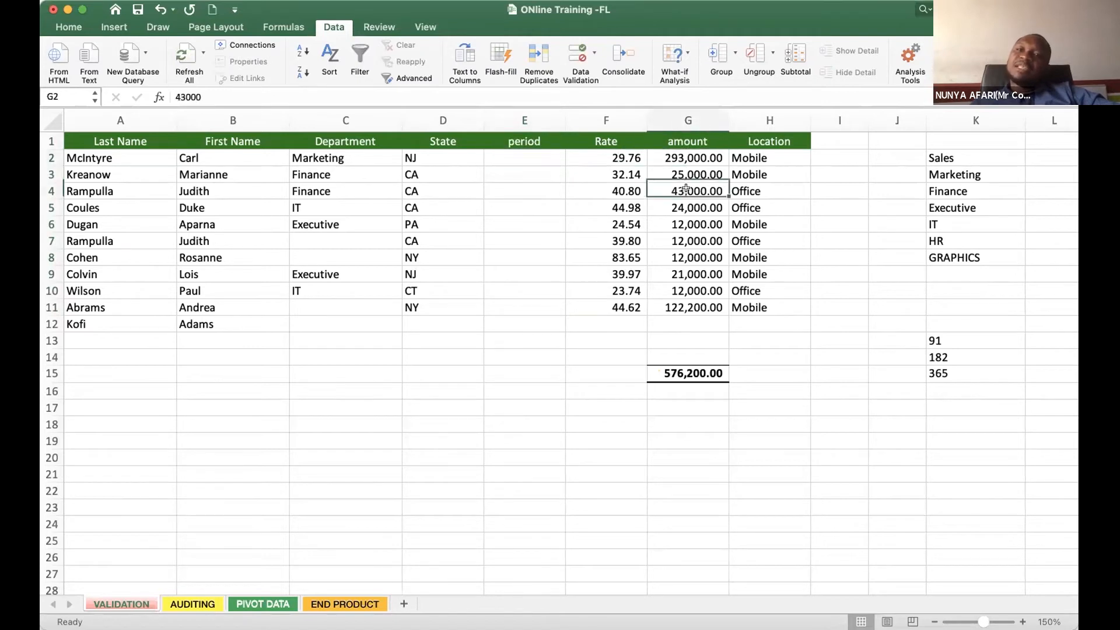
{"action": "left_click", "coordinate": [680, 255]}
{"action": "left_click", "coordinate": [677, 193]}
{"action": "left_click", "coordinate": [675, 158]}
{"action": "left_click", "coordinate": [675, 173]}
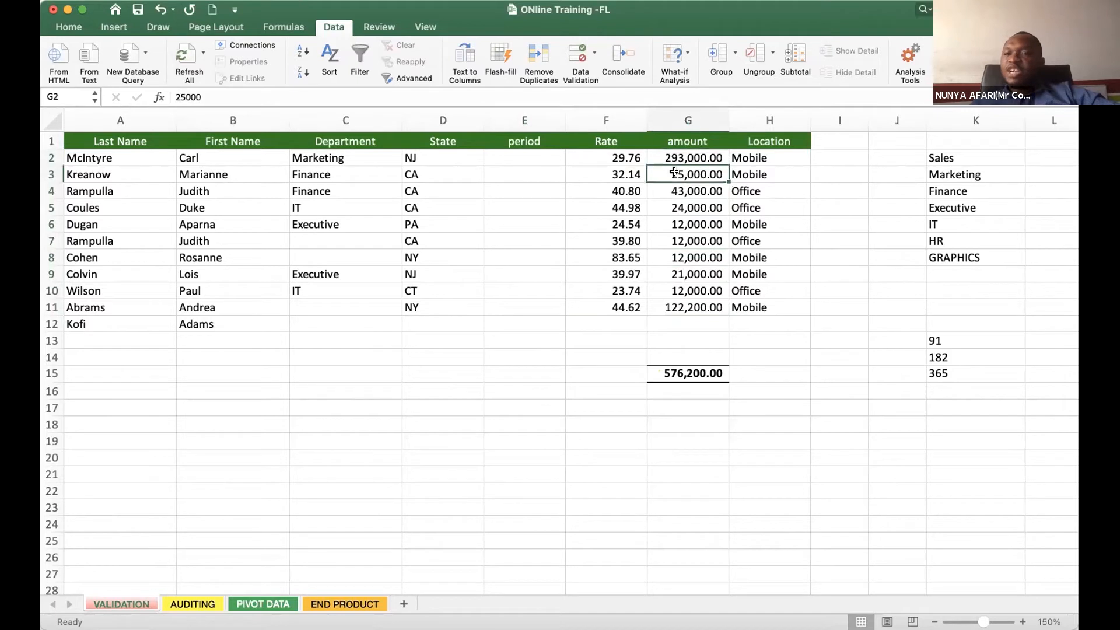
{"action": "left_click", "coordinate": [672, 190]}
{"action": "left_click", "coordinate": [669, 206]}
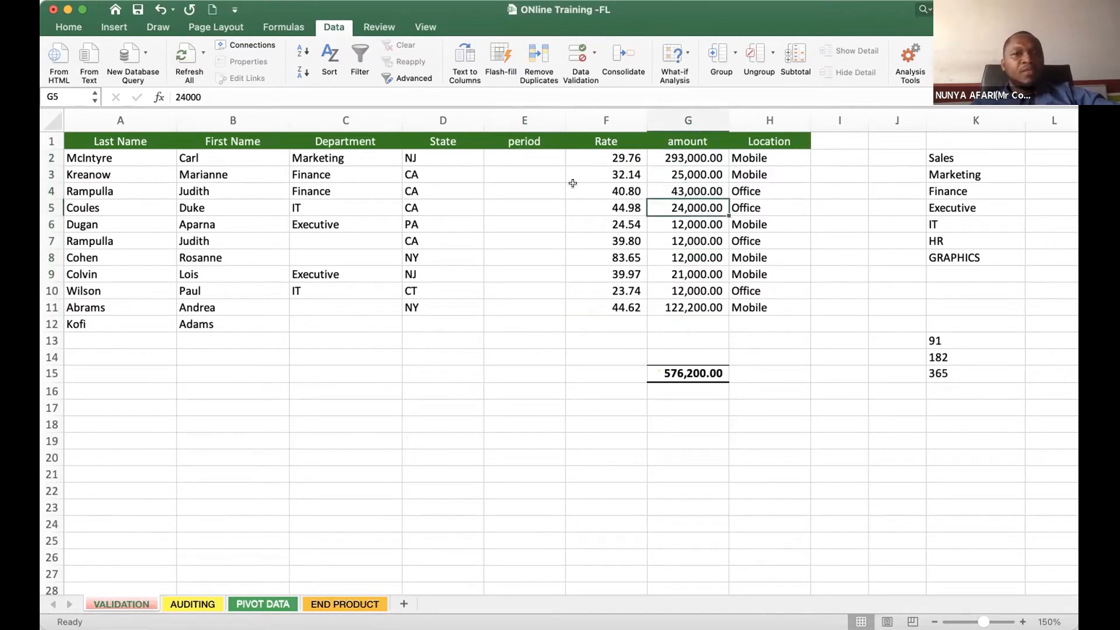
- Examine the Rate values in column F and the first period cell E2
{"action": "left_click", "coordinate": [688, 155]}
{"action": "left_click", "coordinate": [607, 157]}
{"action": "left_click", "coordinate": [608, 221]}
{"action": "left_click", "coordinate": [604, 253]}
{"action": "left_click", "coordinate": [603, 290]}
{"action": "left_click", "coordinate": [605, 302]}
{"action": "left_click", "coordinate": [620, 161]}
{"action": "left_click", "coordinate": [496, 158]}
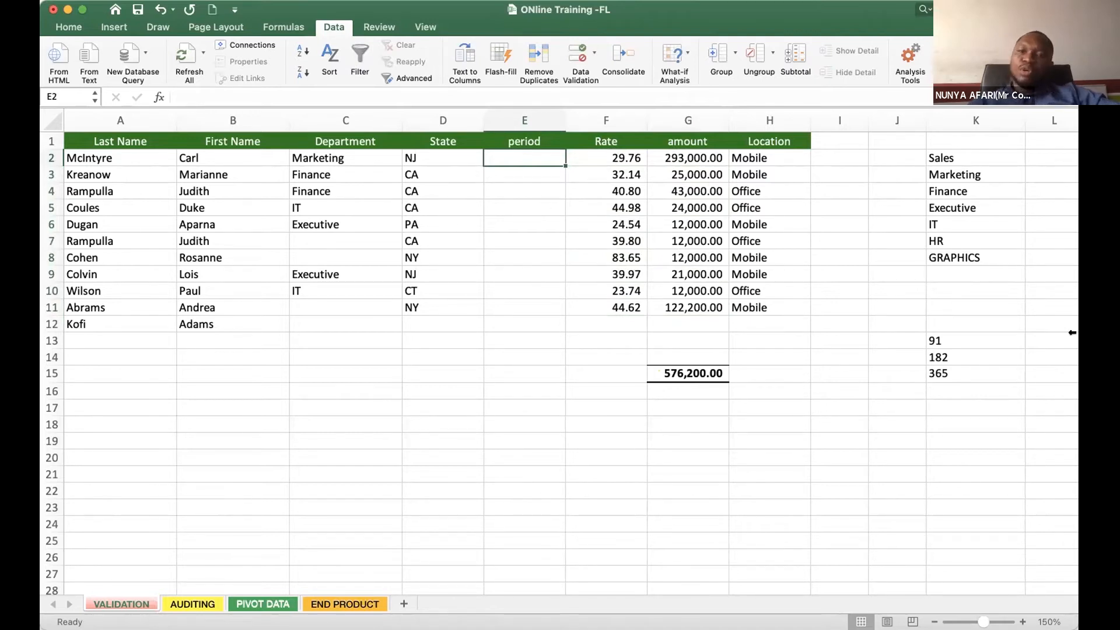
- Review the permitted period values in K13:K15 against the empty period cell E2
{"action": "left_click_drag", "start_coordinate": [942, 341], "coordinate": [948, 374]}
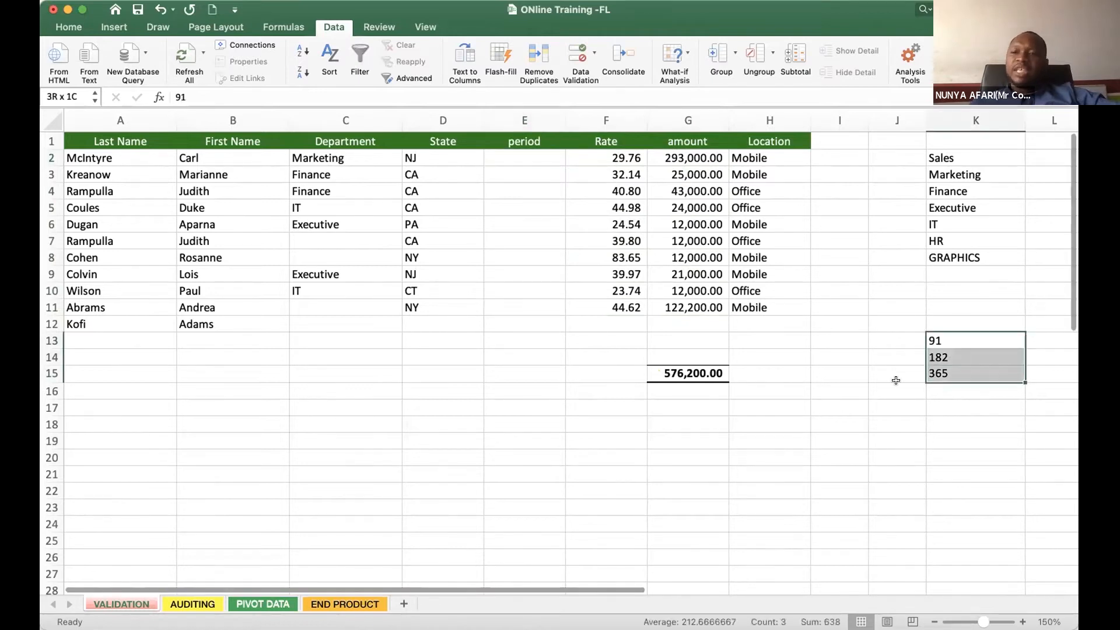
{"action": "left_click", "coordinate": [963, 341]}
{"action": "left_click", "coordinate": [947, 358]}
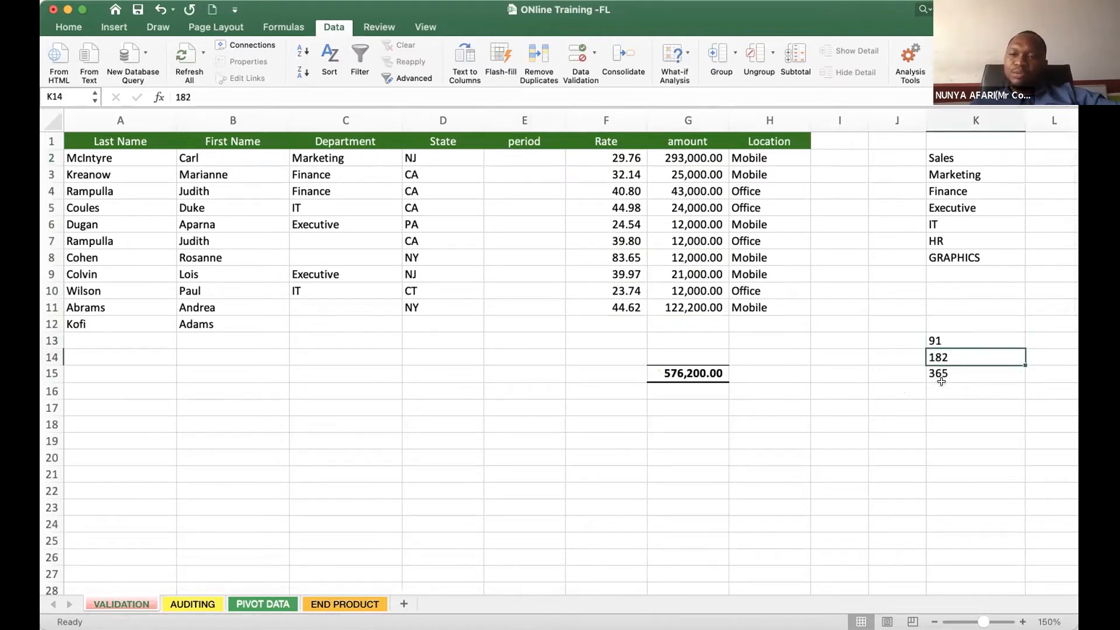
{"action": "left_click", "coordinate": [944, 375]}
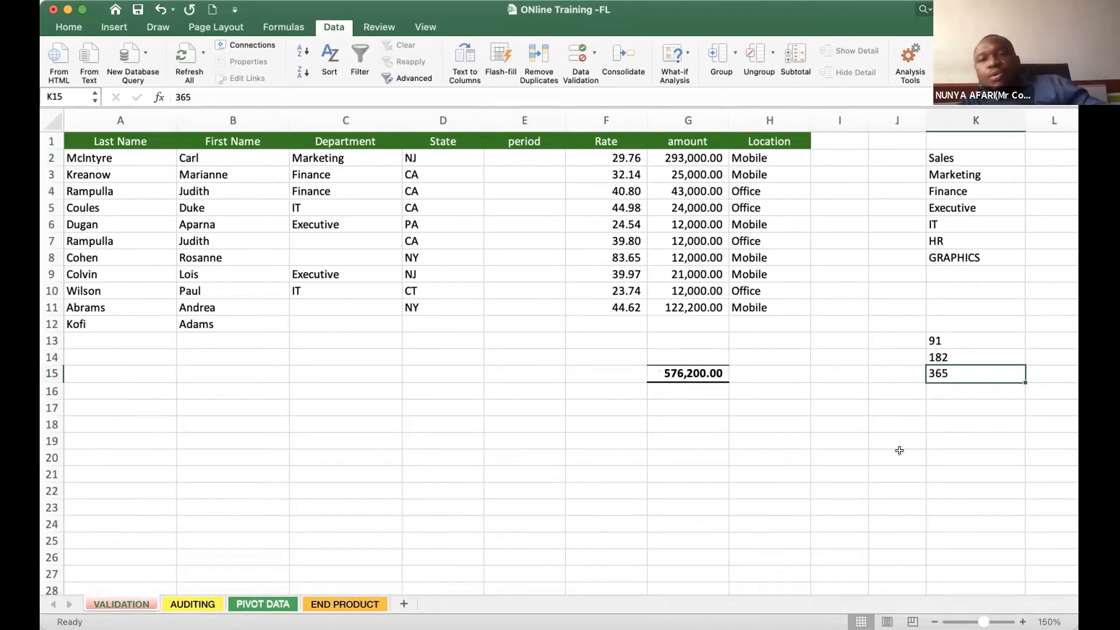
{"action": "left_click_drag", "start_coordinate": [952, 337], "coordinate": [951, 353]}
{"action": "left_click", "coordinate": [525, 155]}
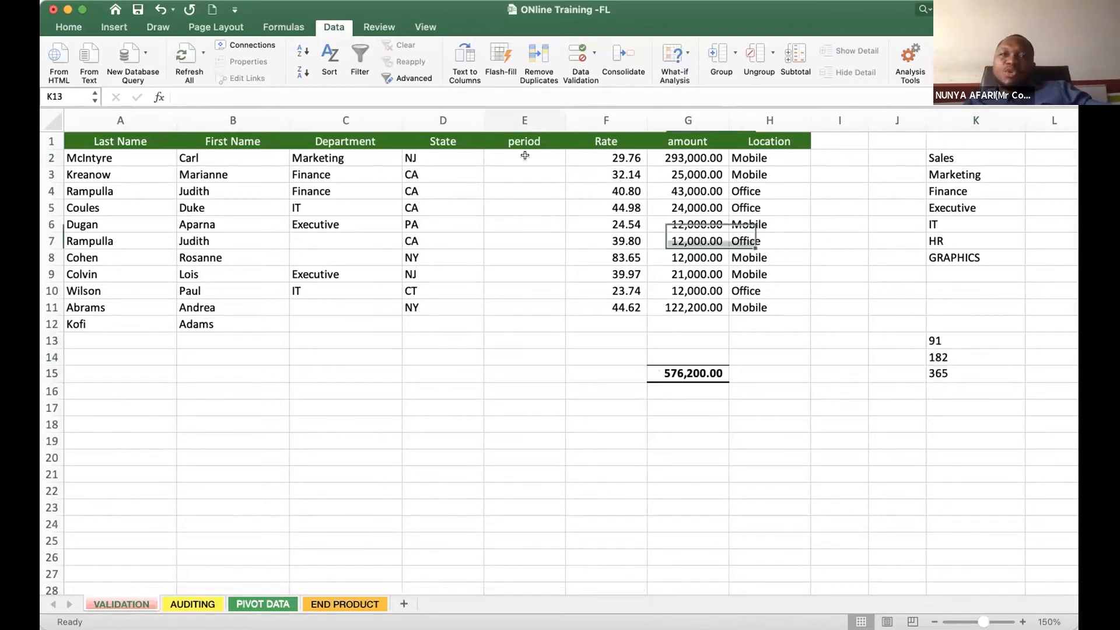
{"action": "left_click", "coordinate": [951, 353]}
{"action": "left_click", "coordinate": [505, 148]}
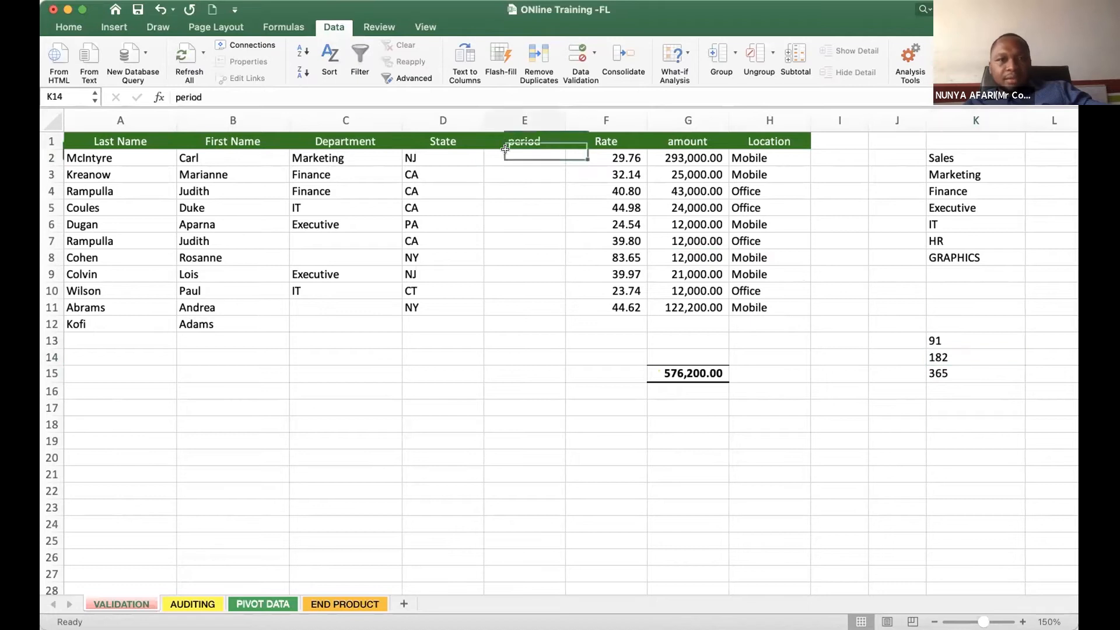
- Enter 95 as the period in cell E2
{"action": "left_click", "coordinate": [523, 161]}
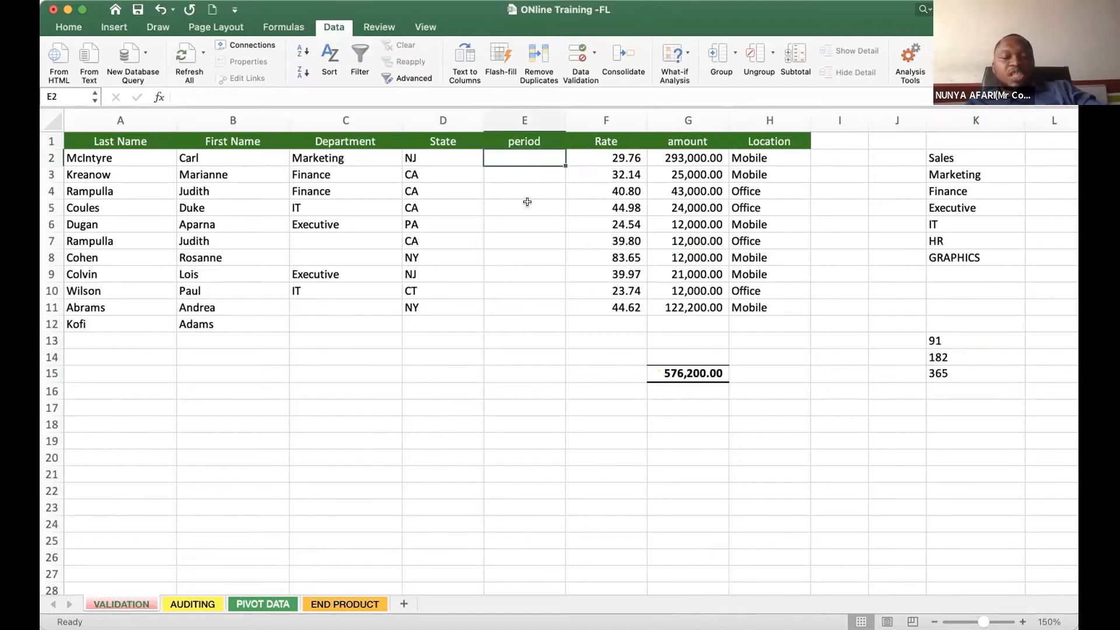
{"action": "type", "text": "95"}
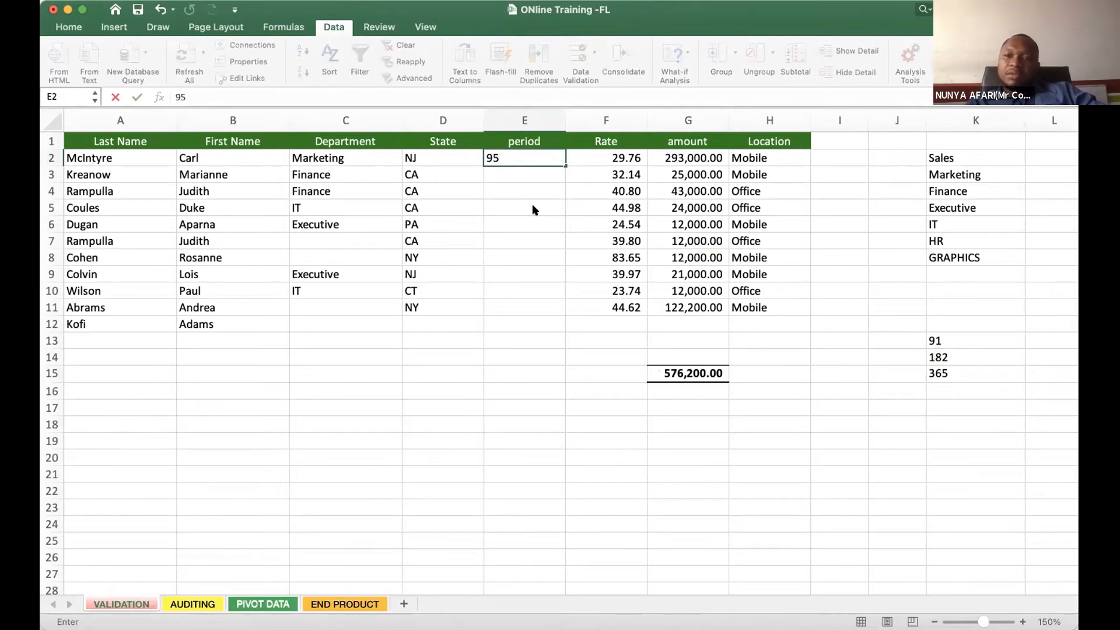
{"action": "key", "text": "Return"}
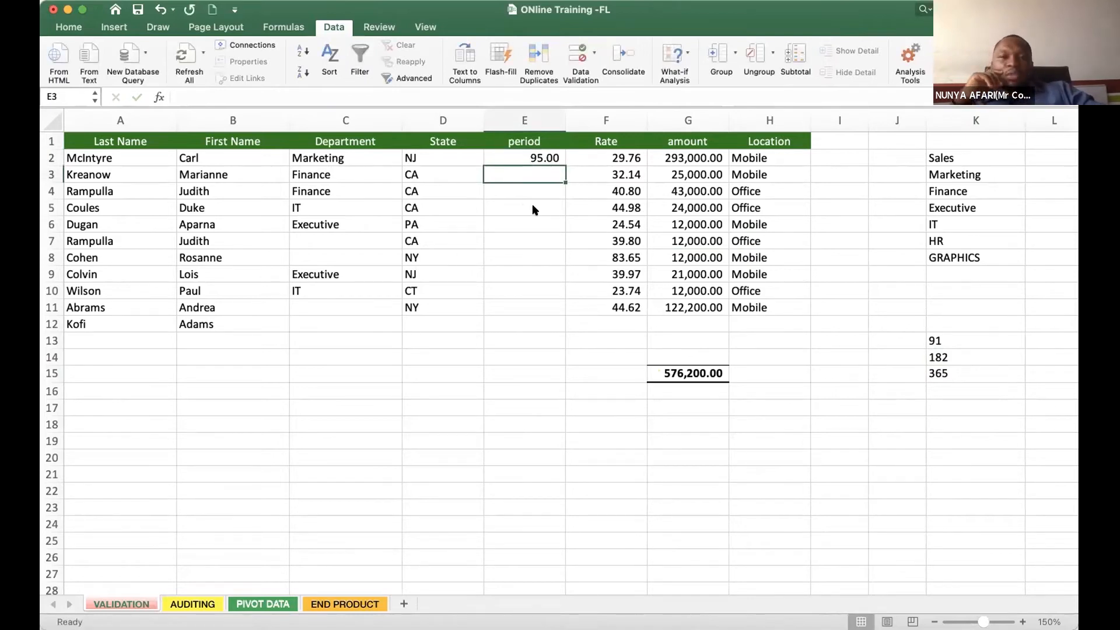
- Examine each of the permitted period values in K13:K15 individually
{"action": "left_click_drag", "start_coordinate": [964, 338], "coordinate": [962, 374]}
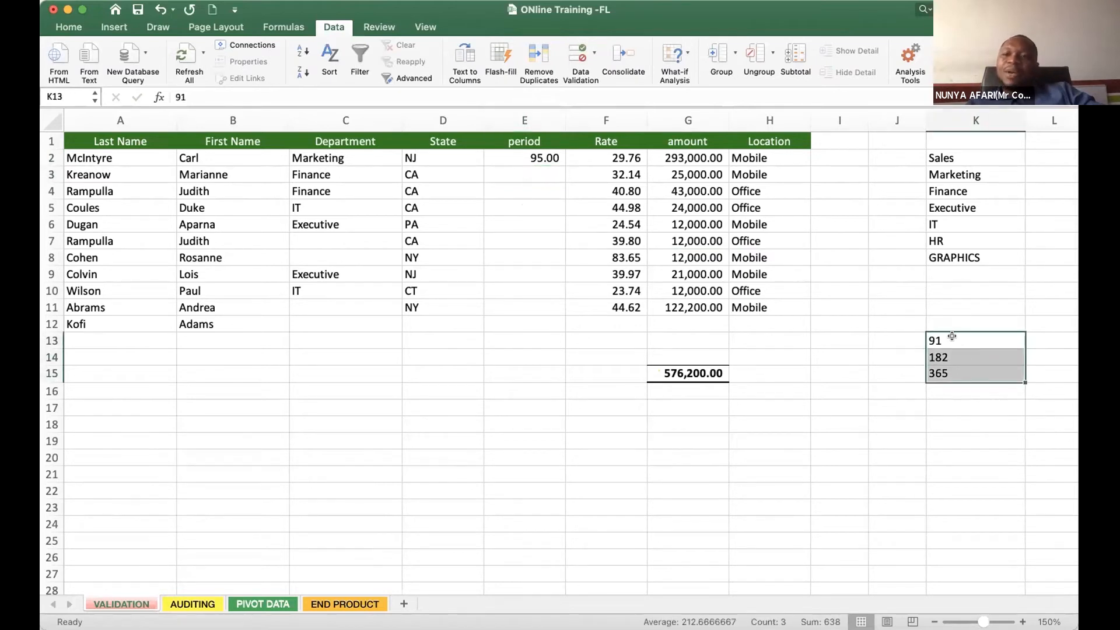
{"action": "left_click", "coordinate": [948, 338]}
{"action": "left_click", "coordinate": [949, 358]}
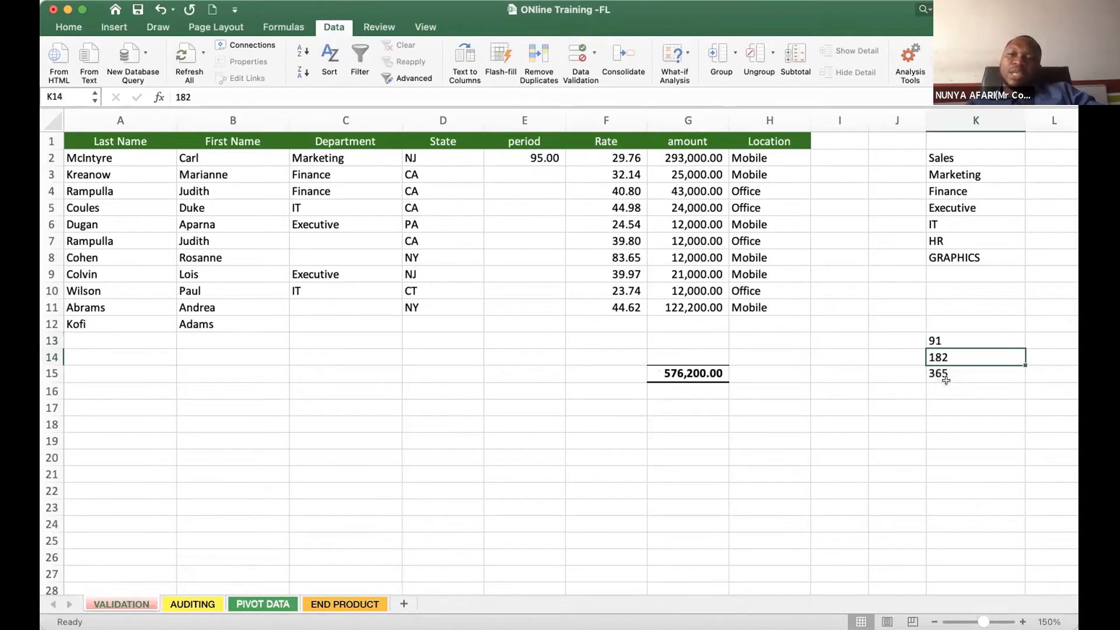
{"action": "left_click", "coordinate": [950, 373]}
{"action": "left_click", "coordinate": [957, 340]}
{"action": "left_click", "coordinate": [947, 357]}
{"action": "left_click", "coordinate": [942, 374]}
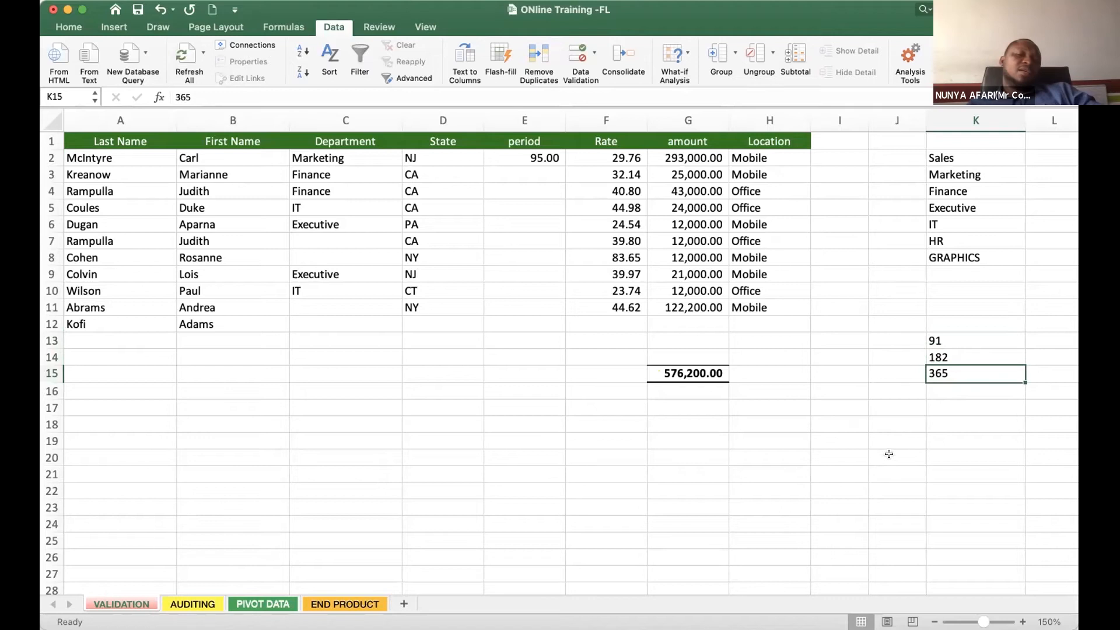
- Enter 170 as the period in cell E3
{"action": "left_click", "coordinate": [534, 157]}
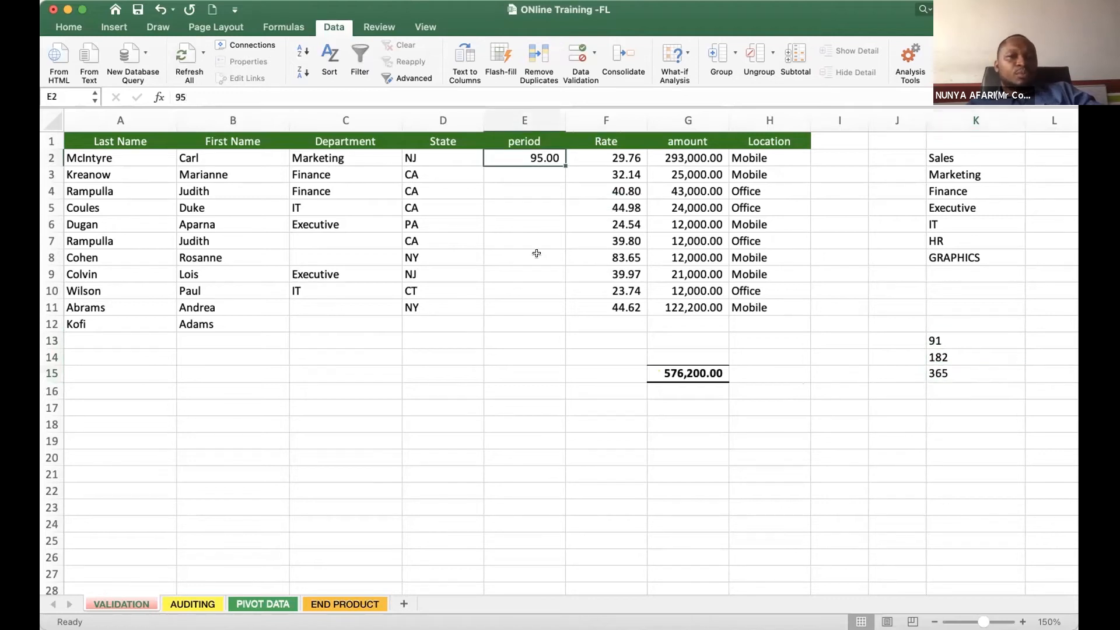
{"action": "left_click", "coordinate": [541, 172]}
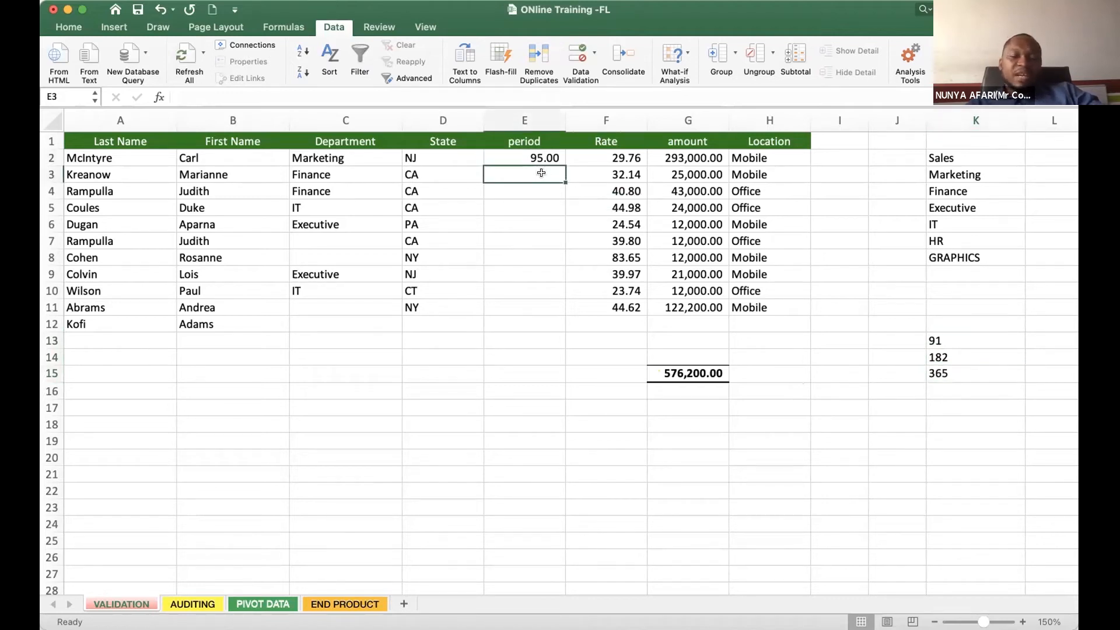
{"action": "type", "text": "170"}
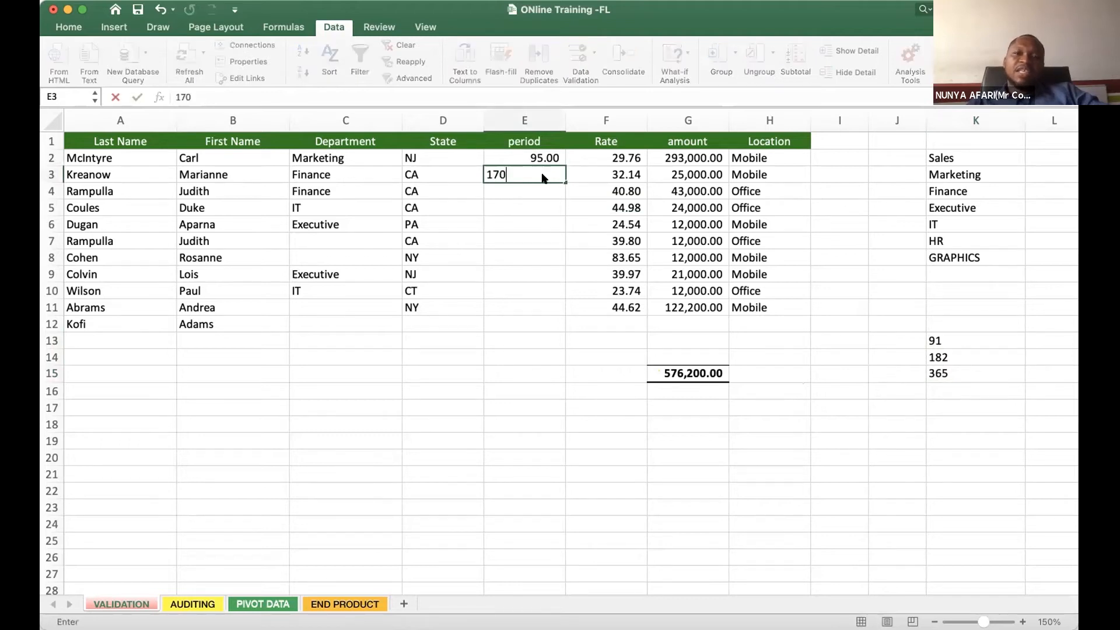
{"action": "key", "text": "Return"}
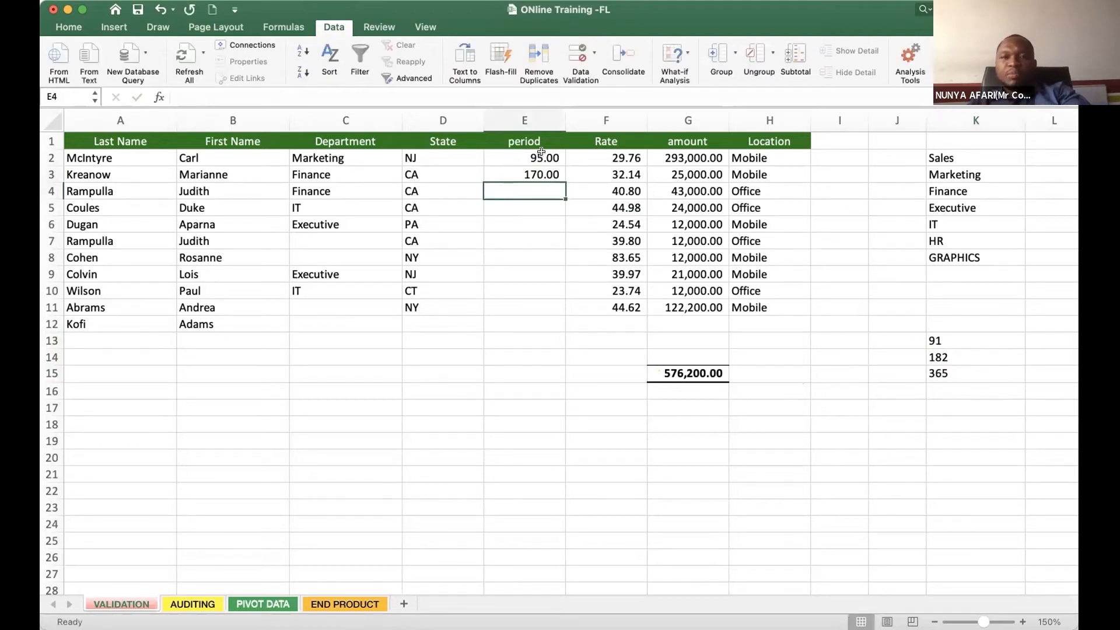
- Format the period cells E2:E3 to show no decimal places
{"action": "left_click", "coordinate": [524, 120]}
{"action": "left_click", "coordinate": [79, 31]}
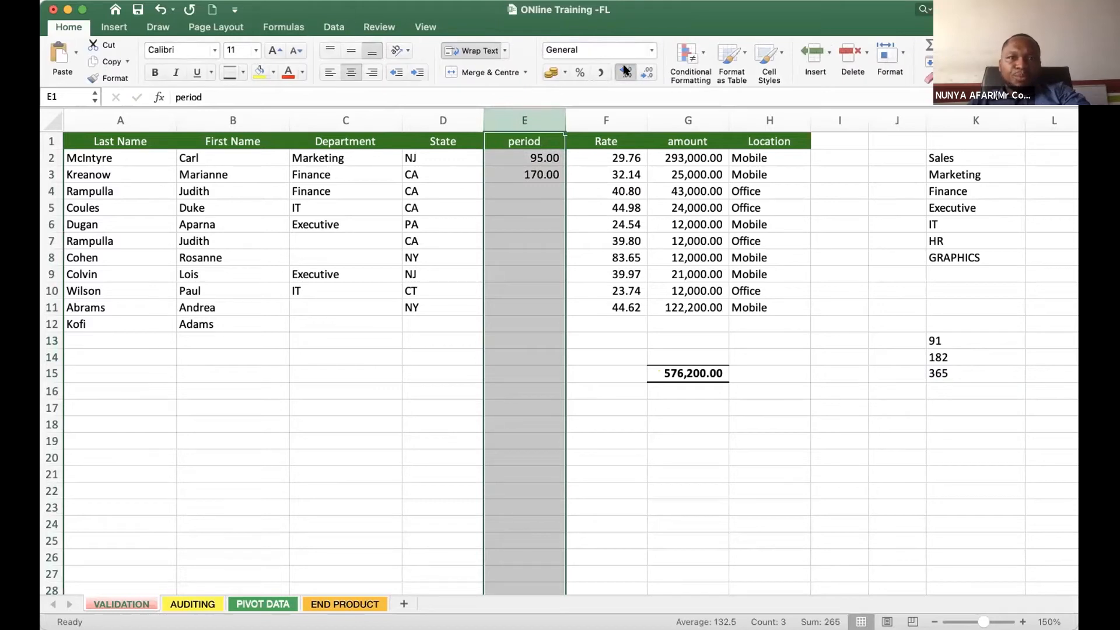
{"action": "left_click_drag", "start_coordinate": [533, 157], "coordinate": [534, 174]}
{"action": "left_click", "coordinate": [647, 73]}
{"action": "left_click", "coordinate": [647, 72]}
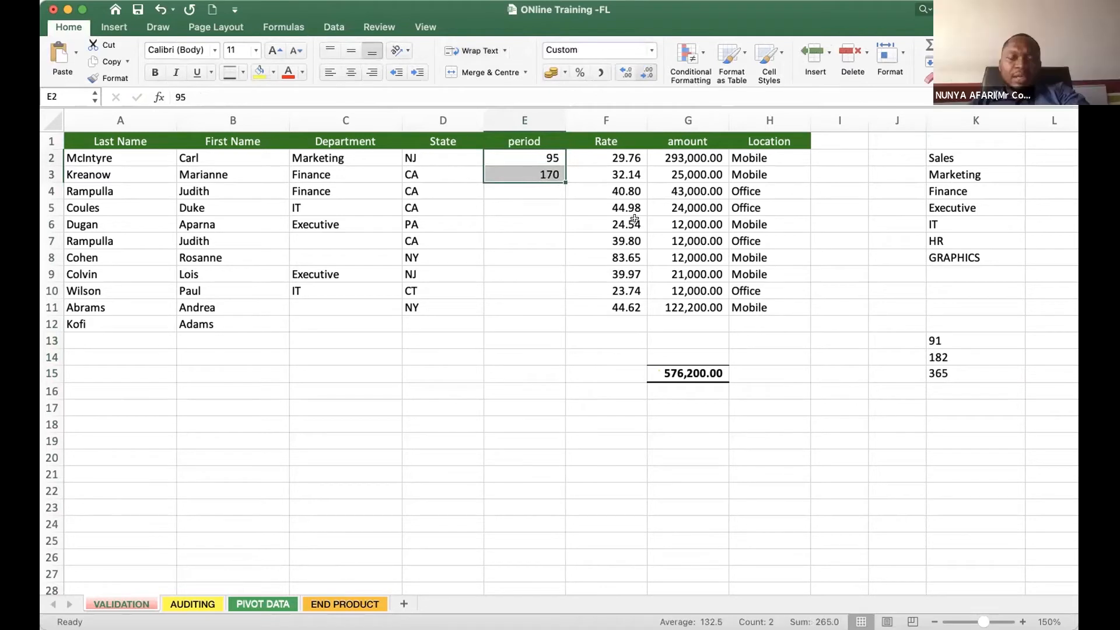
- Clear the period cells E2:E11
{"action": "left_click", "coordinate": [593, 340]}
{"action": "left_click_drag", "start_coordinate": [516, 157], "coordinate": [525, 301]}
{"action": "key", "text": "Delete"}
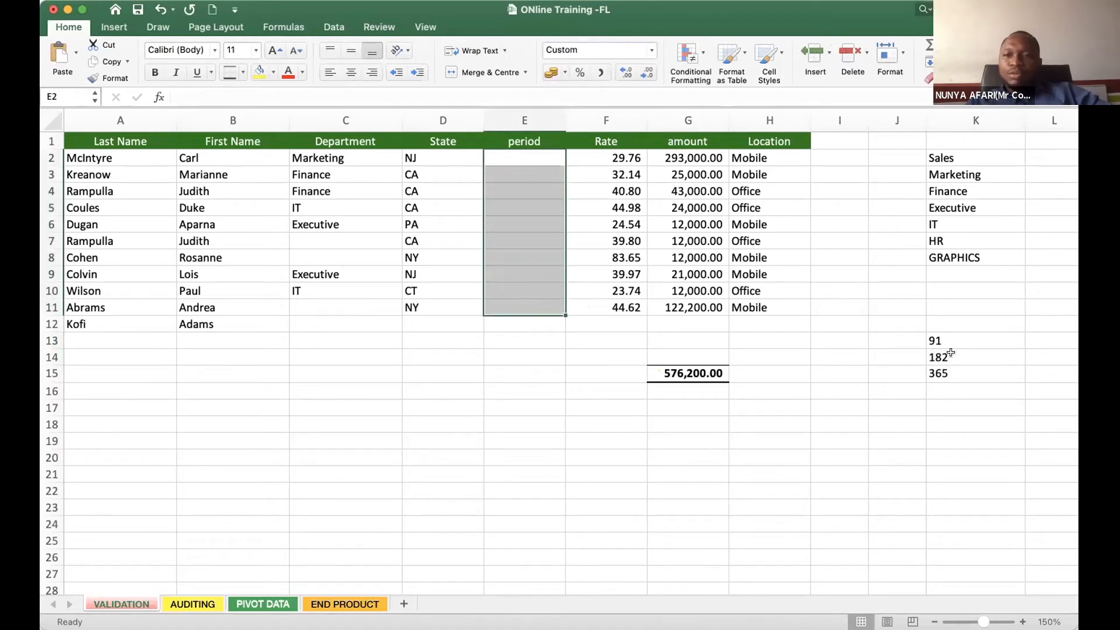
- Compare the empty period cells E2:E11 with the permitted values in K13:K15
{"action": "left_click_drag", "start_coordinate": [515, 154], "coordinate": [532, 303]}
{"action": "left_click_drag", "start_coordinate": [527, 158], "coordinate": [530, 302]}
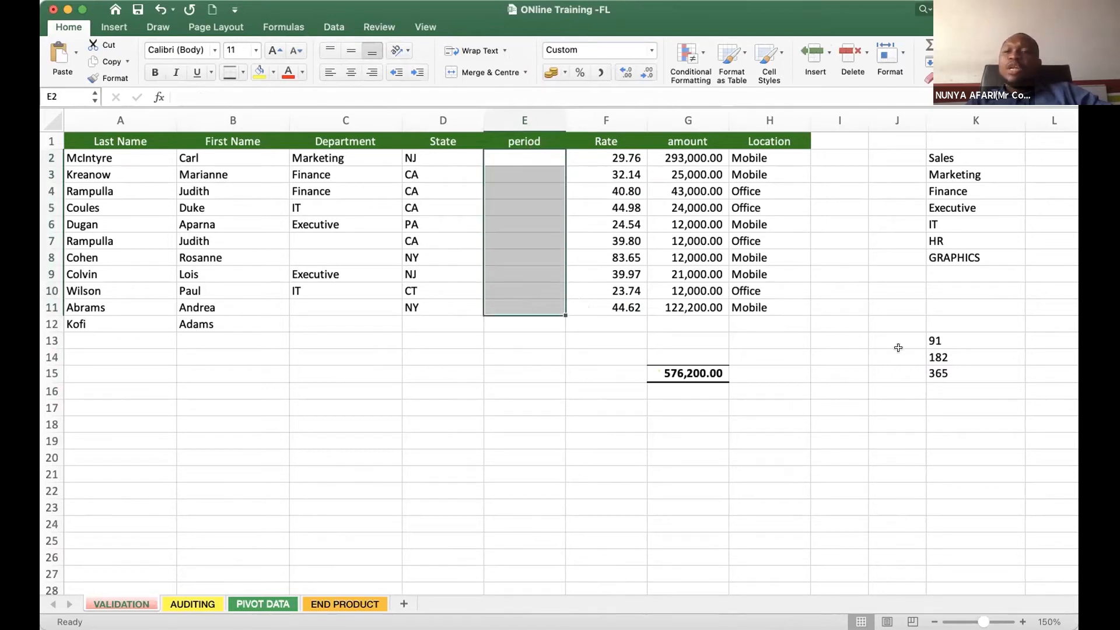
{"action": "left_click_drag", "start_coordinate": [953, 340], "coordinate": [950, 373]}
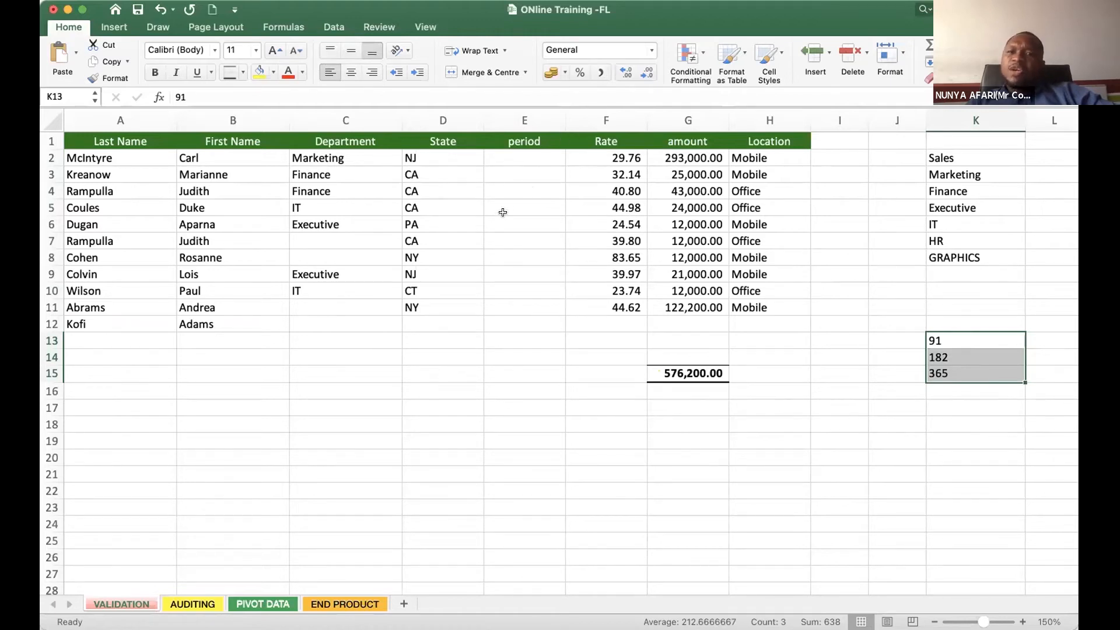
{"action": "left_click", "coordinate": [523, 170]}
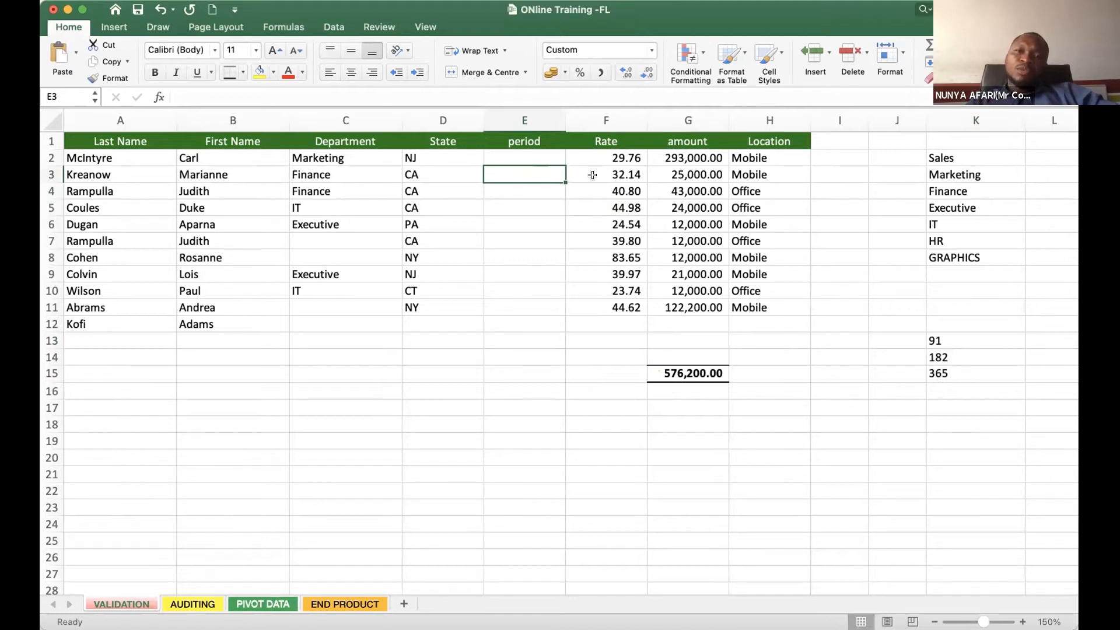
{"action": "left_click_drag", "start_coordinate": [535, 153], "coordinate": [540, 299]}
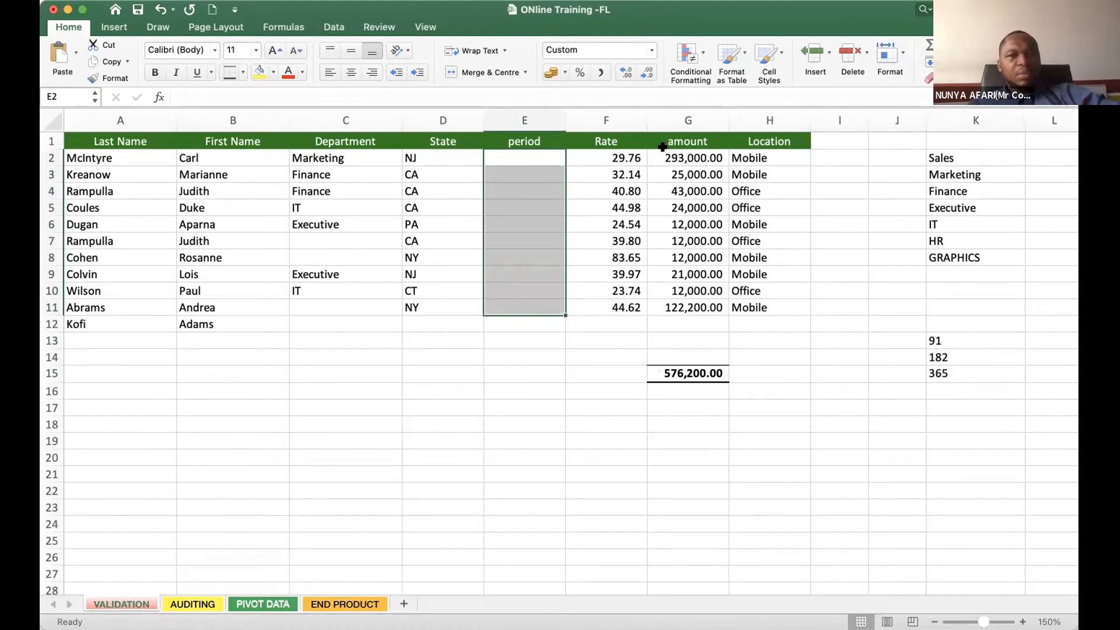
{"action": "left_click", "coordinate": [525, 253]}
- Start a data validation rule for period cells E2:E11 and set it to allow a List
{"action": "left_click_drag", "start_coordinate": [514, 155], "coordinate": [515, 307]}
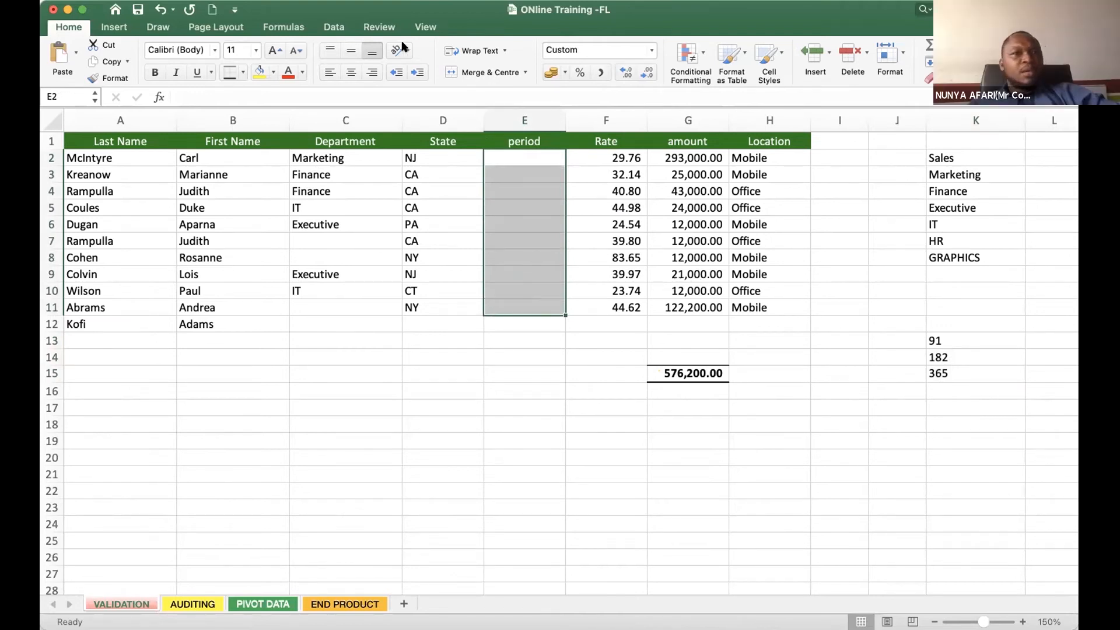
{"action": "left_click", "coordinate": [334, 27]}
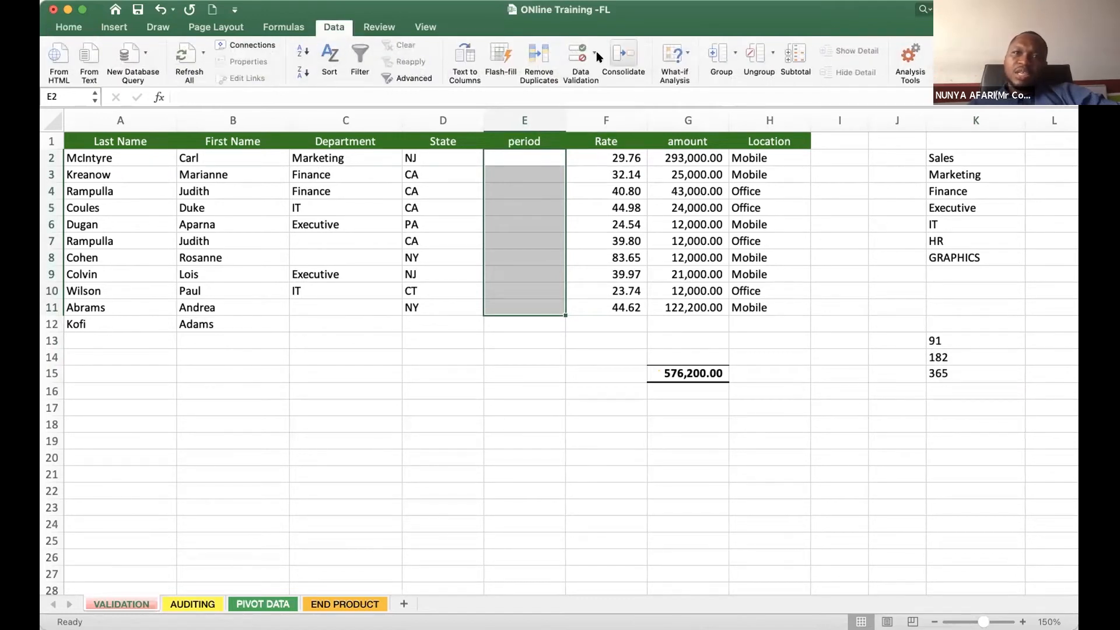
{"action": "left_click", "coordinate": [604, 83]}
{"action": "left_click_drag", "start_coordinate": [492, 99], "coordinate": [210, 190]}
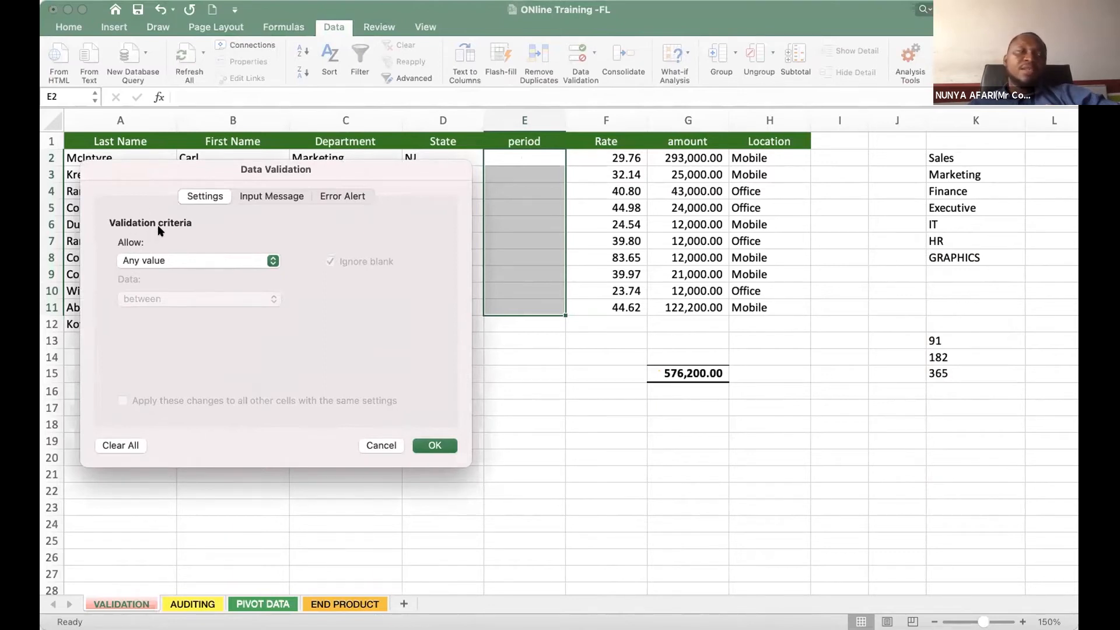
{"action": "left_click", "coordinate": [205, 260]}
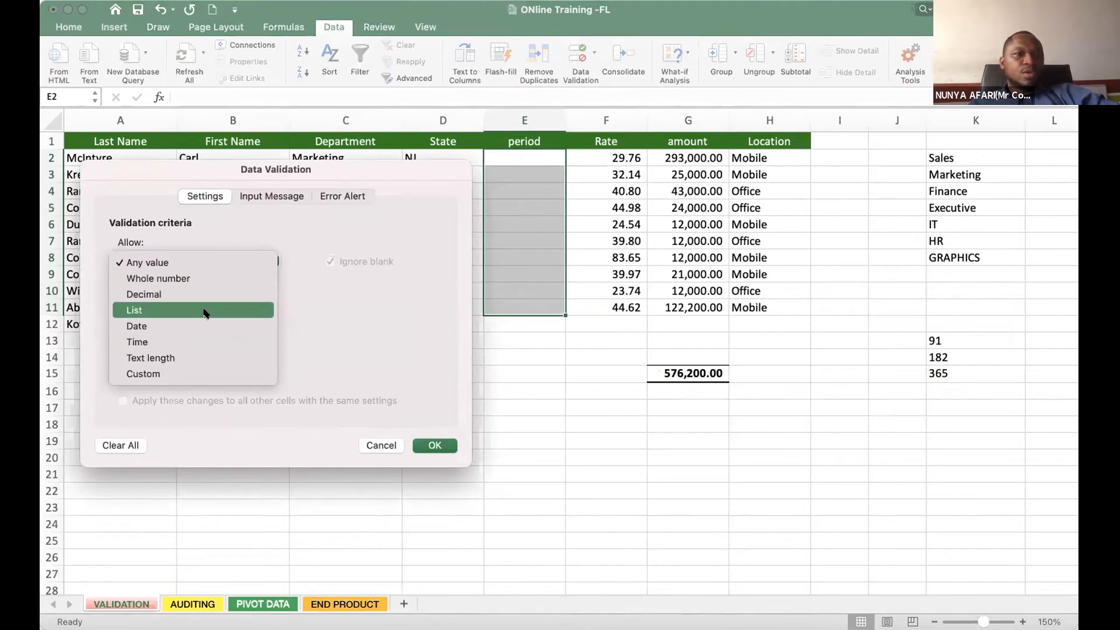
{"action": "left_click", "coordinate": [182, 233]}
{"action": "left_click", "coordinate": [166, 261]}
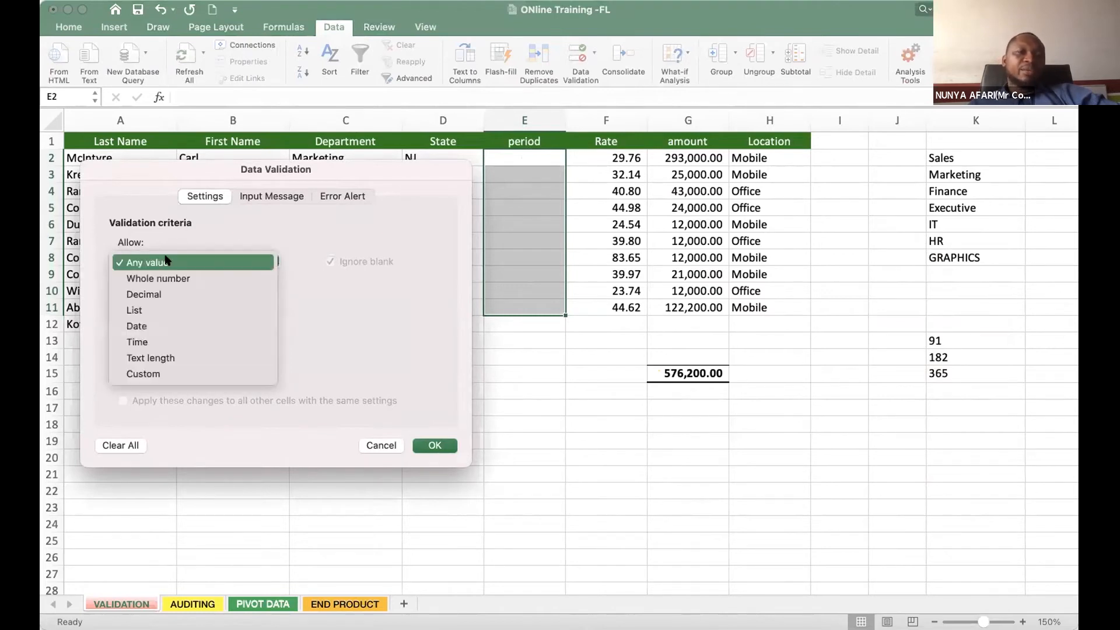
{"action": "left_click", "coordinate": [159, 311]}
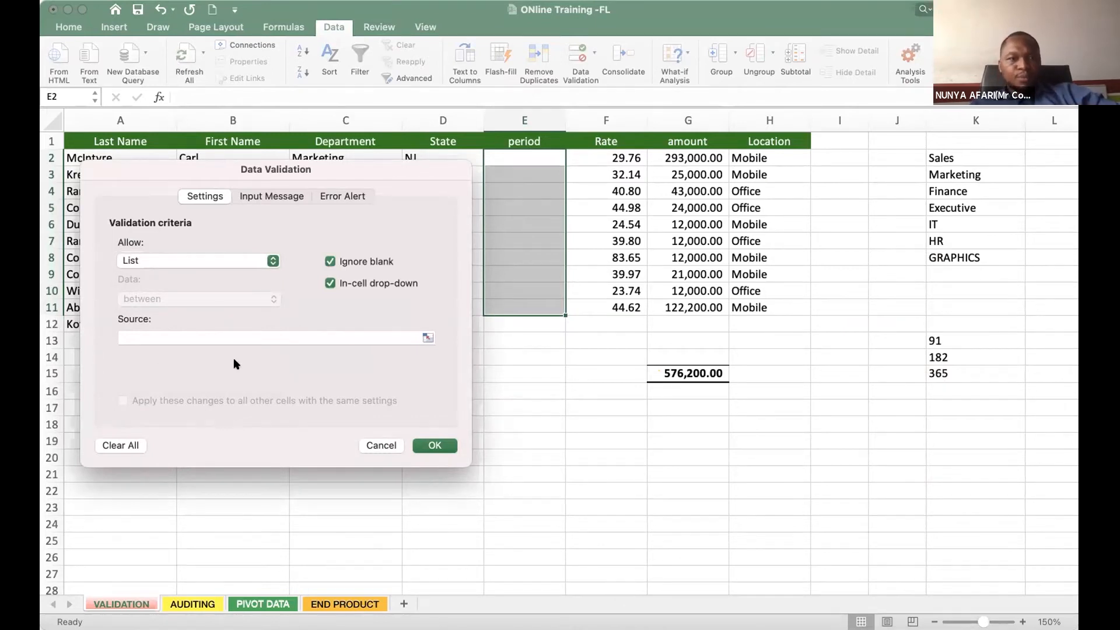
- Set the list source of the period cells' validation rule to 91,182,365 and apply the rule
{"action": "left_click", "coordinate": [148, 333]}
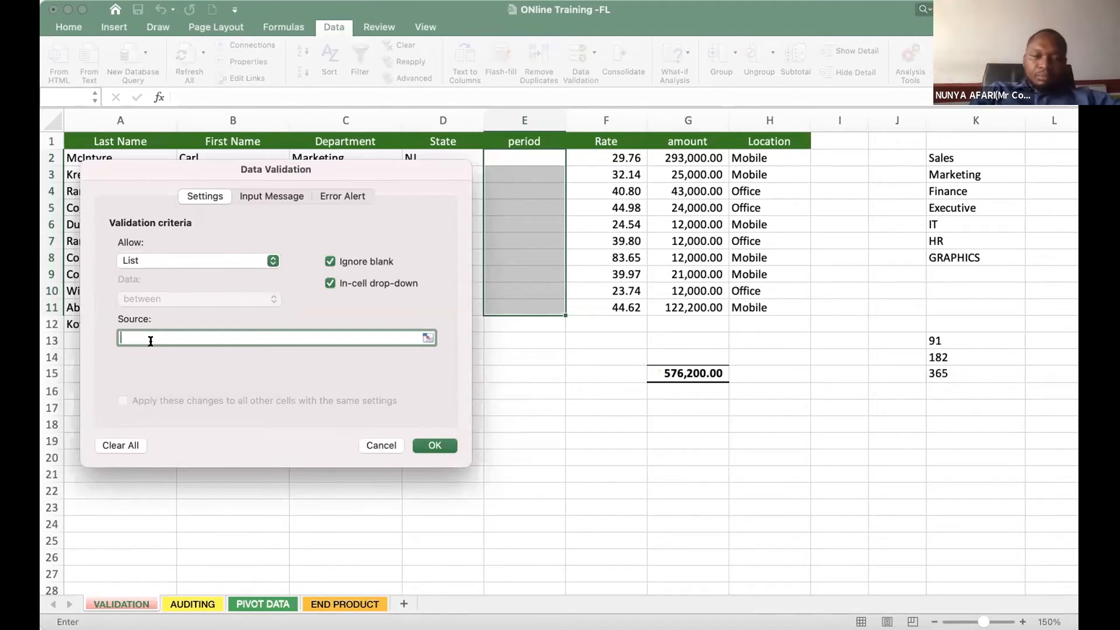
{"action": "type", "text": "91"}
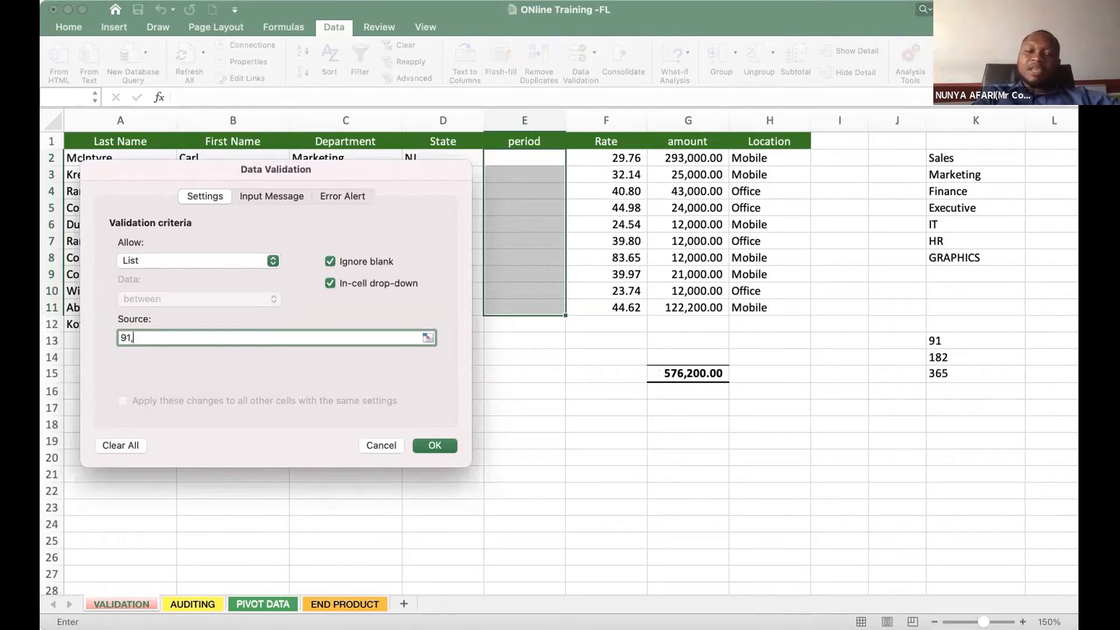
{"action": "type", "text": ",182,365"}
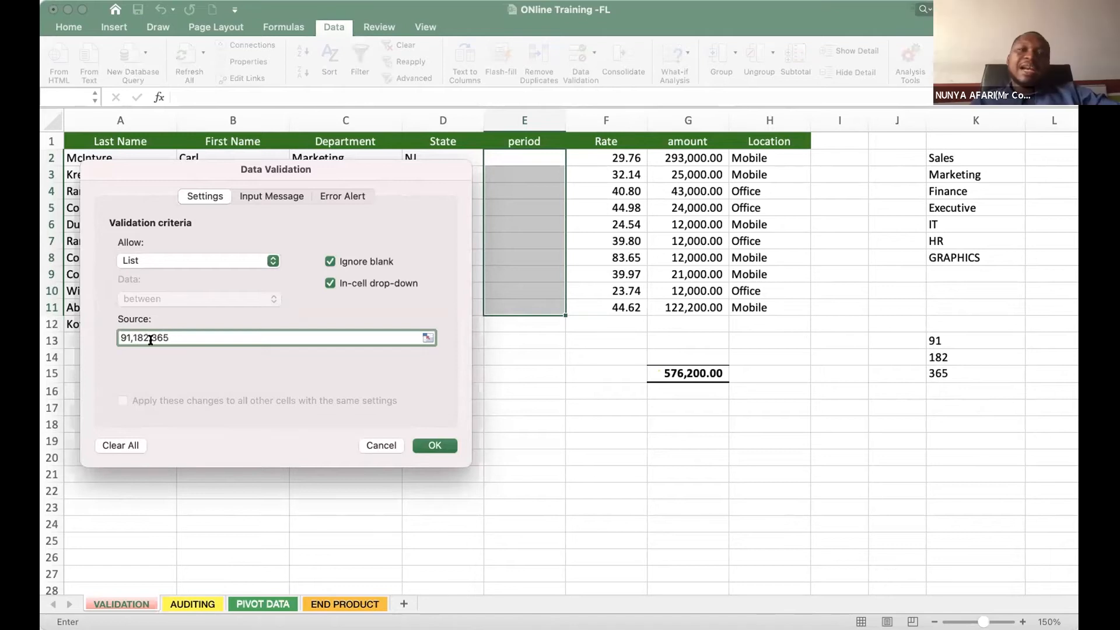
{"action": "left_click_drag", "start_coordinate": [242, 160], "coordinate": [390, 126]}
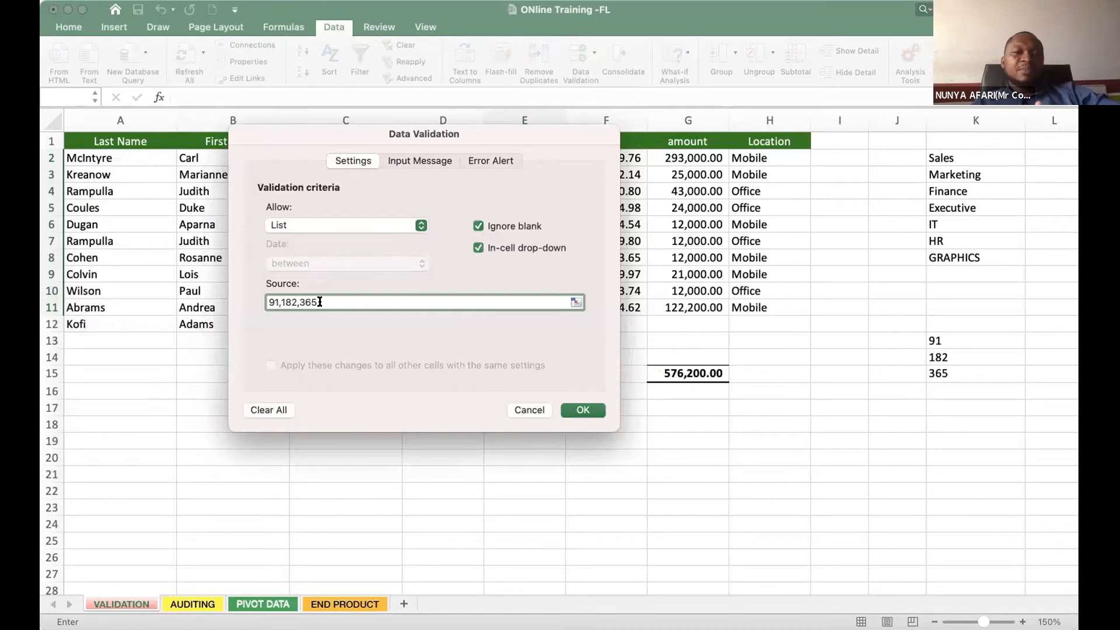
{"action": "left_click_drag", "start_coordinate": [380, 136], "coordinate": [209, 127]}
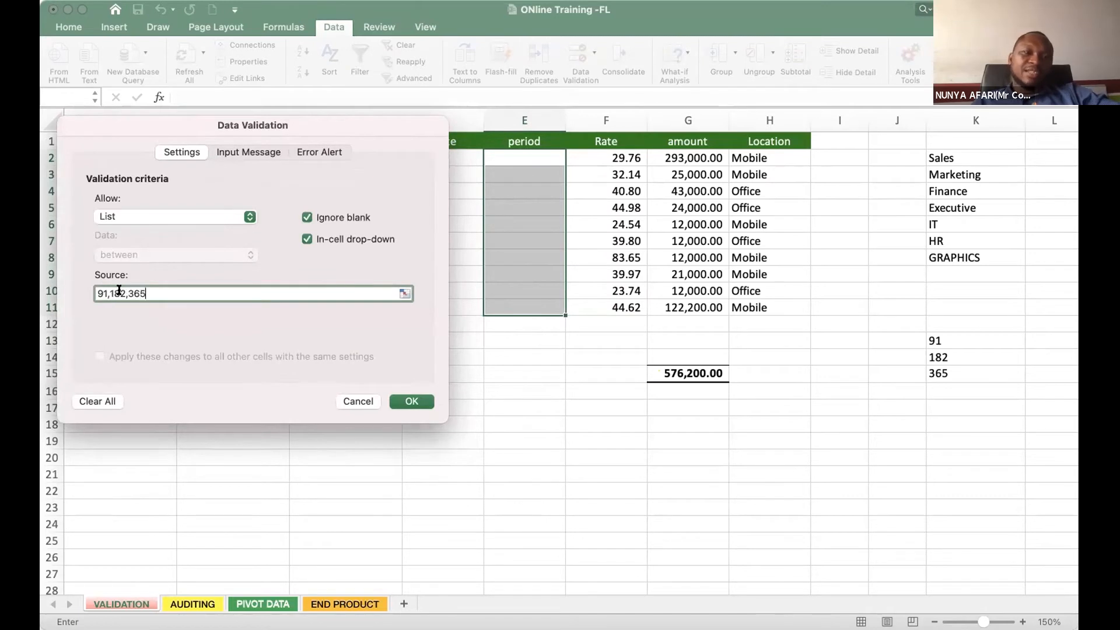
{"action": "left_click_drag", "start_coordinate": [148, 294], "coordinate": [89, 286]}
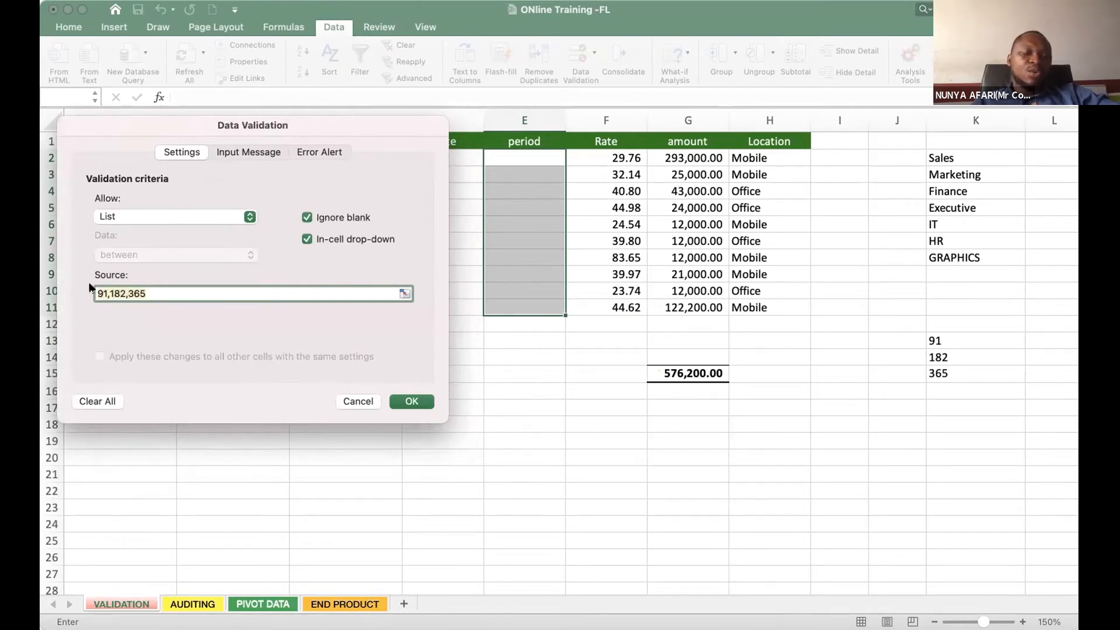
{"action": "left_click", "coordinate": [156, 292]}
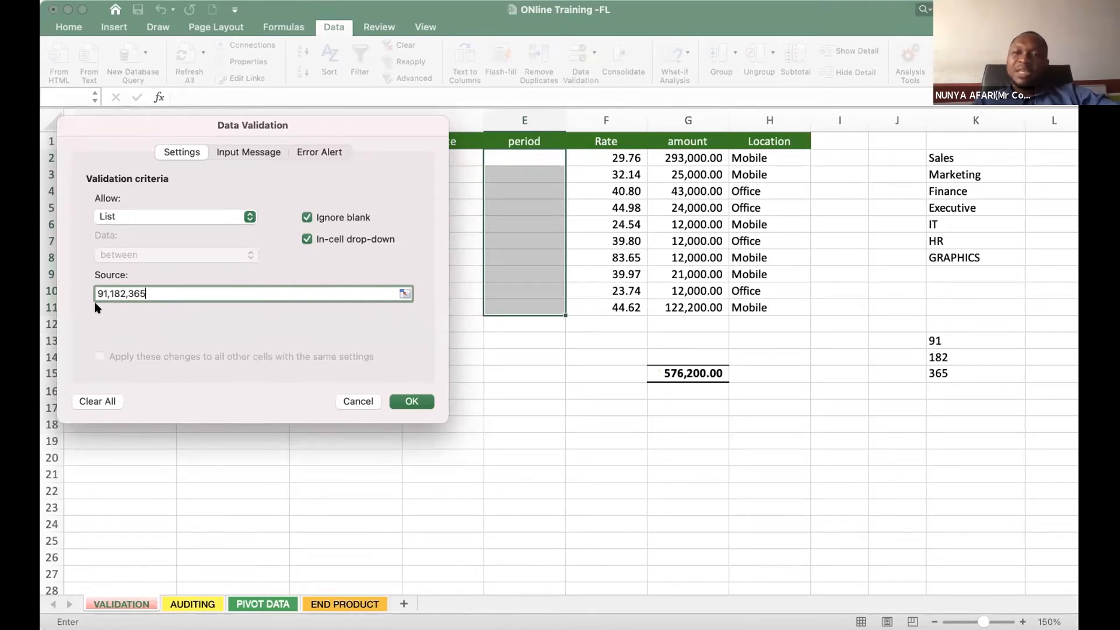
{"action": "left_click", "coordinate": [410, 403]}
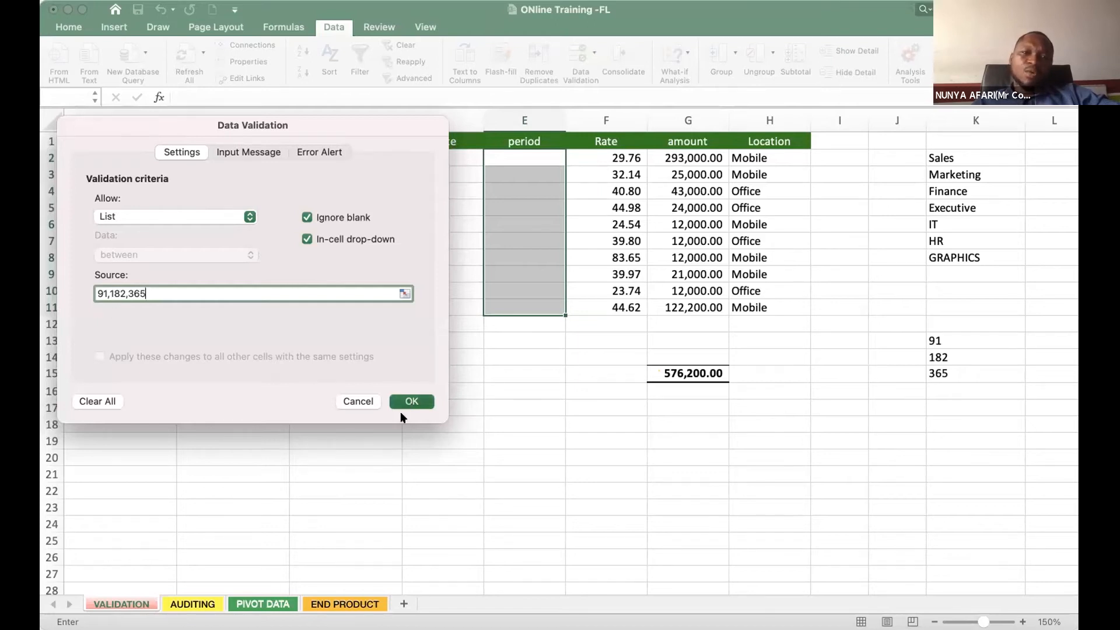
- Check that the period cells between E2 and E11 offer a drop-down list
{"action": "left_click", "coordinate": [584, 392]}
{"action": "left_click", "coordinate": [540, 155]}
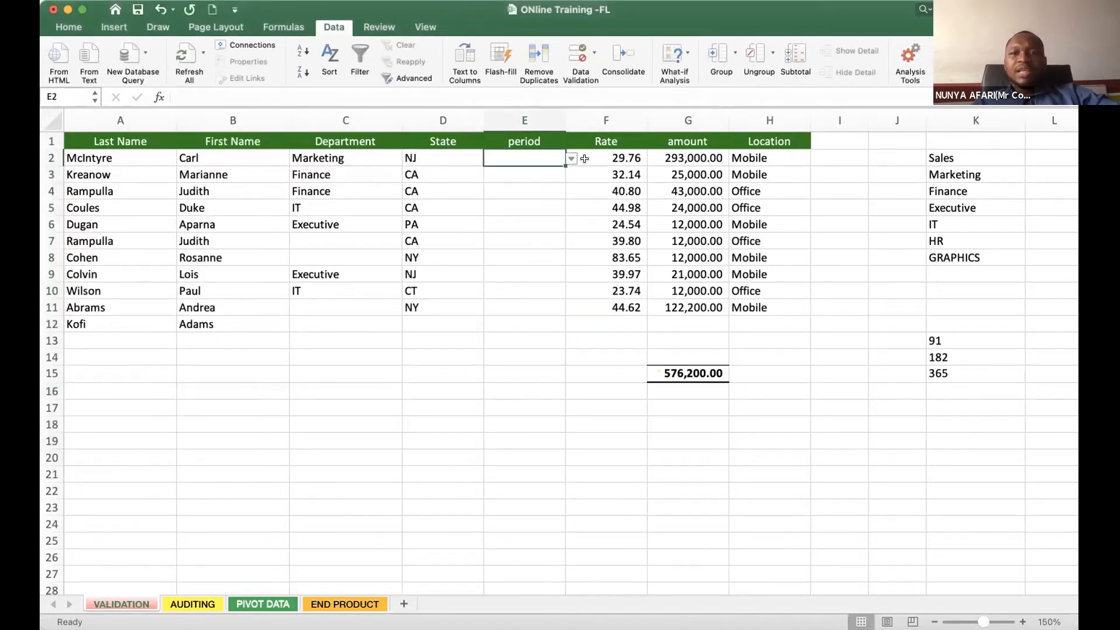
{"action": "left_click", "coordinate": [537, 192]}
{"action": "left_click", "coordinate": [526, 258]}
{"action": "left_click", "coordinate": [525, 307]}
{"action": "left_click", "coordinate": [526, 189]}
- Choose 182 for period cell E2 and 365 for E3 from their drop-down lists
{"action": "left_click", "coordinate": [547, 163]}
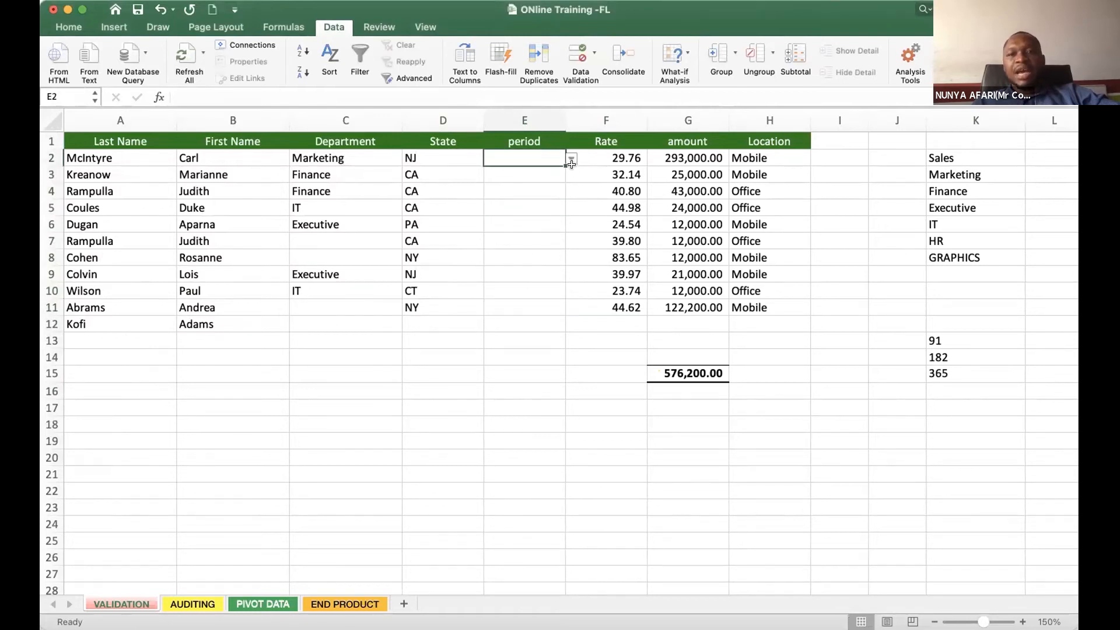
{"action": "left_click", "coordinate": [571, 159]}
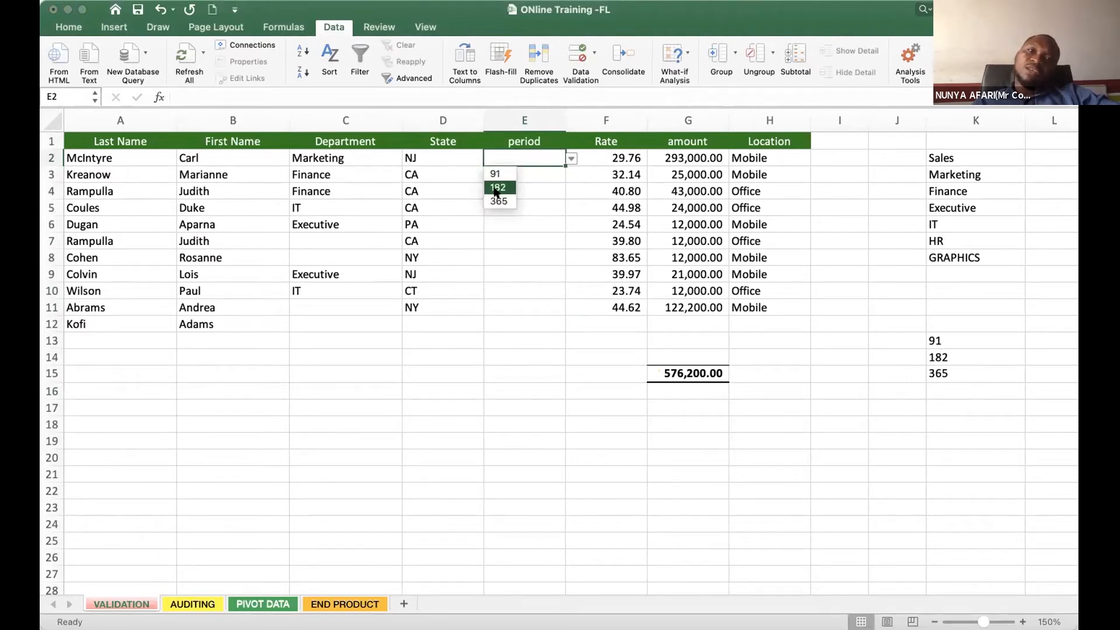
{"action": "key", "text": "Return"}
{"action": "left_click", "coordinate": [542, 174]}
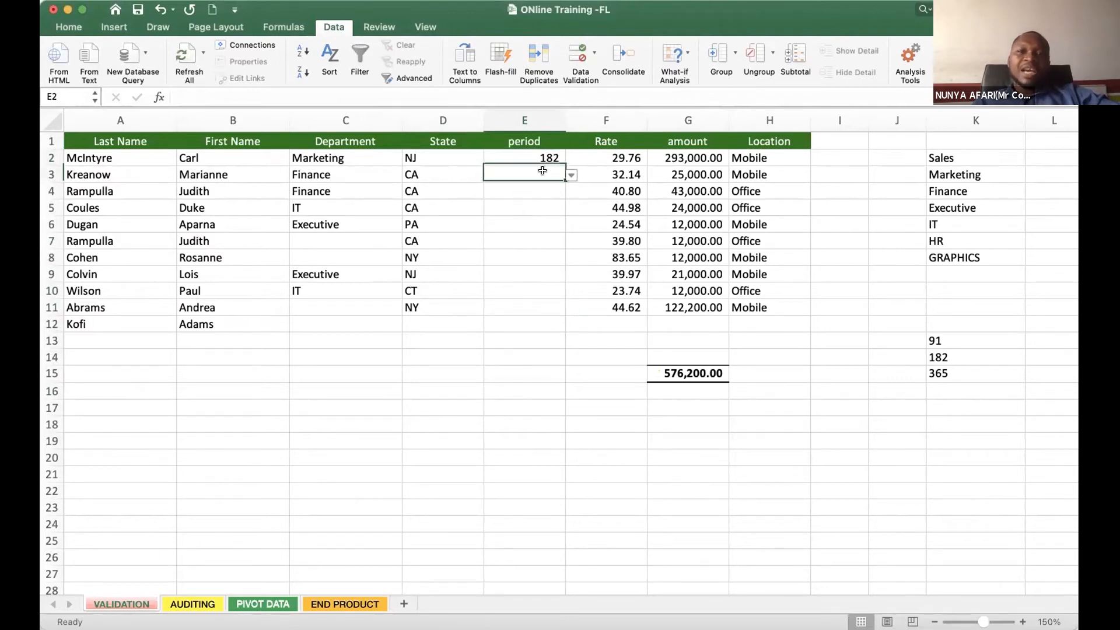
{"action": "left_click", "coordinate": [570, 176]}
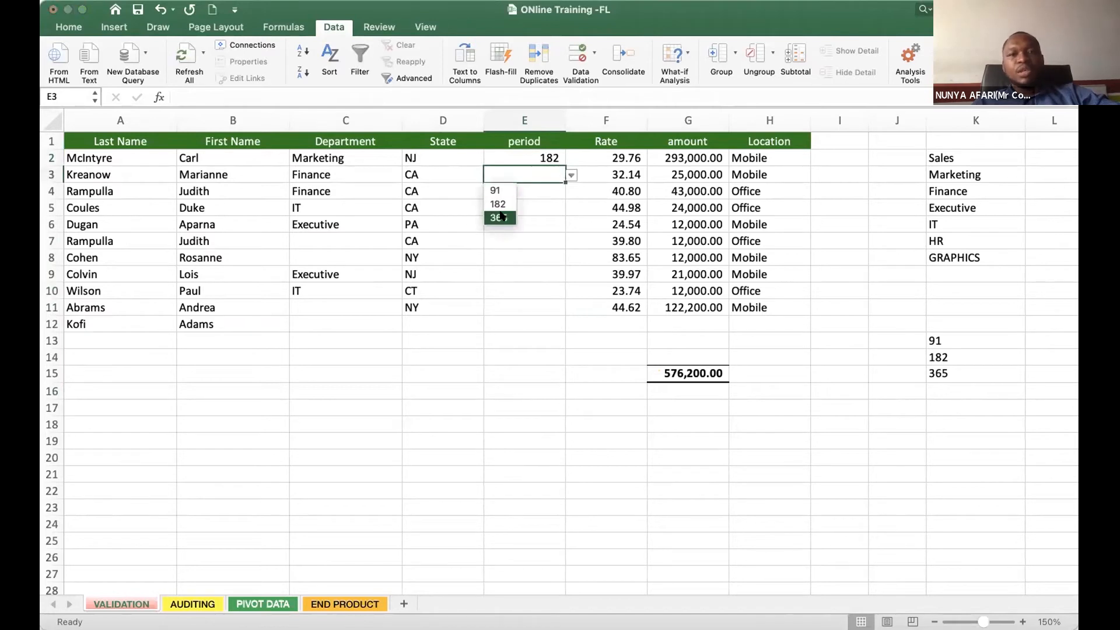
{"action": "left_click", "coordinate": [499, 218]}
- Try to enter 45, a value outside the permitted list, in period cell E4
{"action": "left_click", "coordinate": [550, 184]}
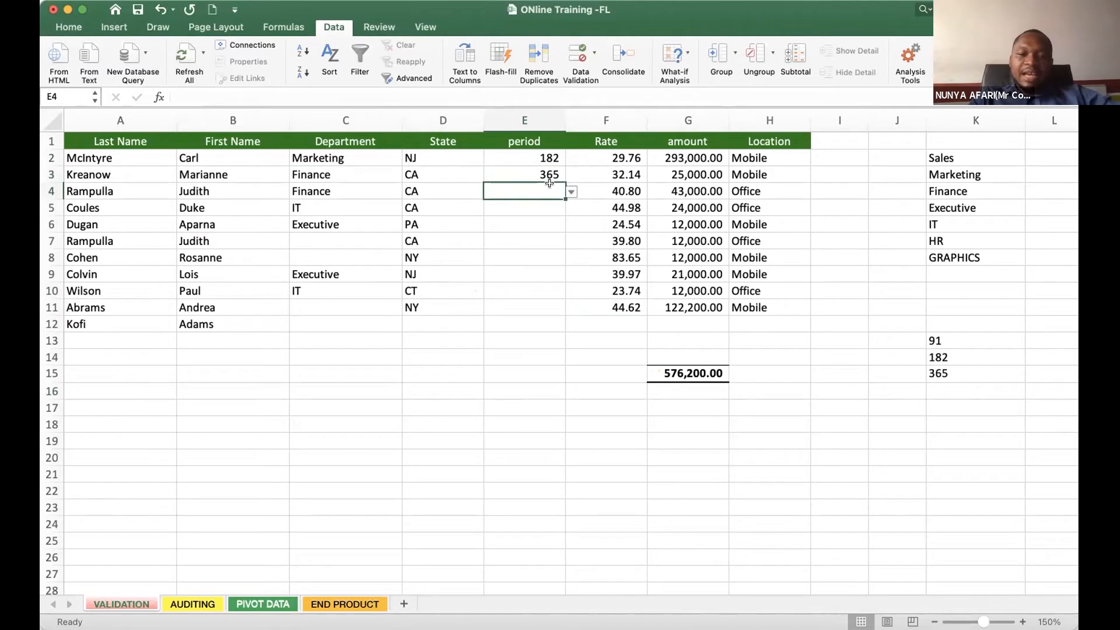
{"action": "type", "text": "45"}
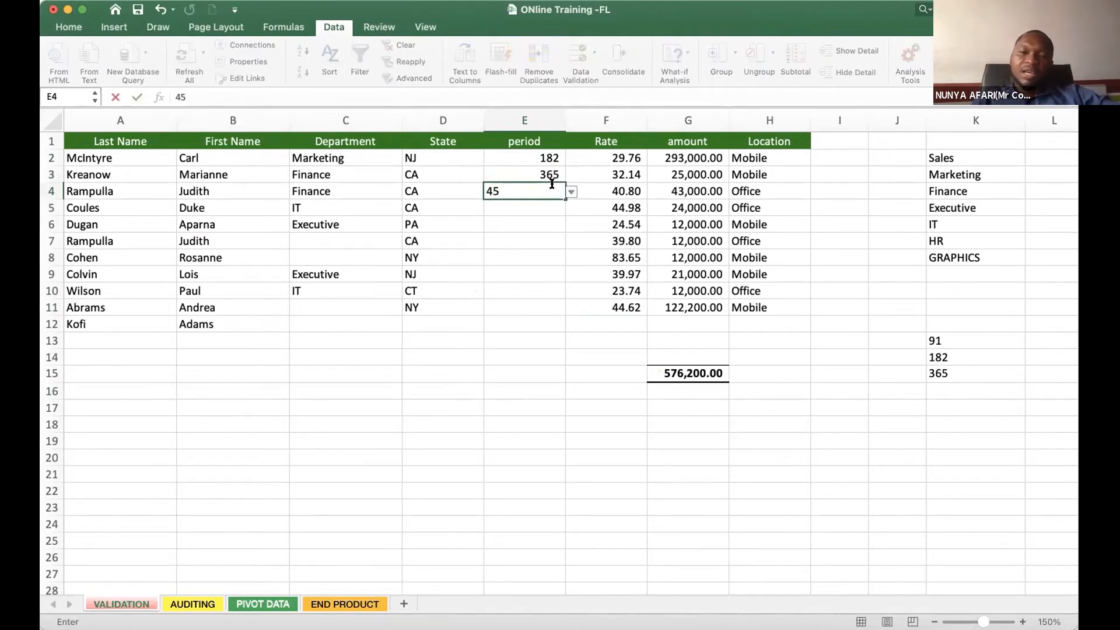
{"action": "key", "text": "Return"}
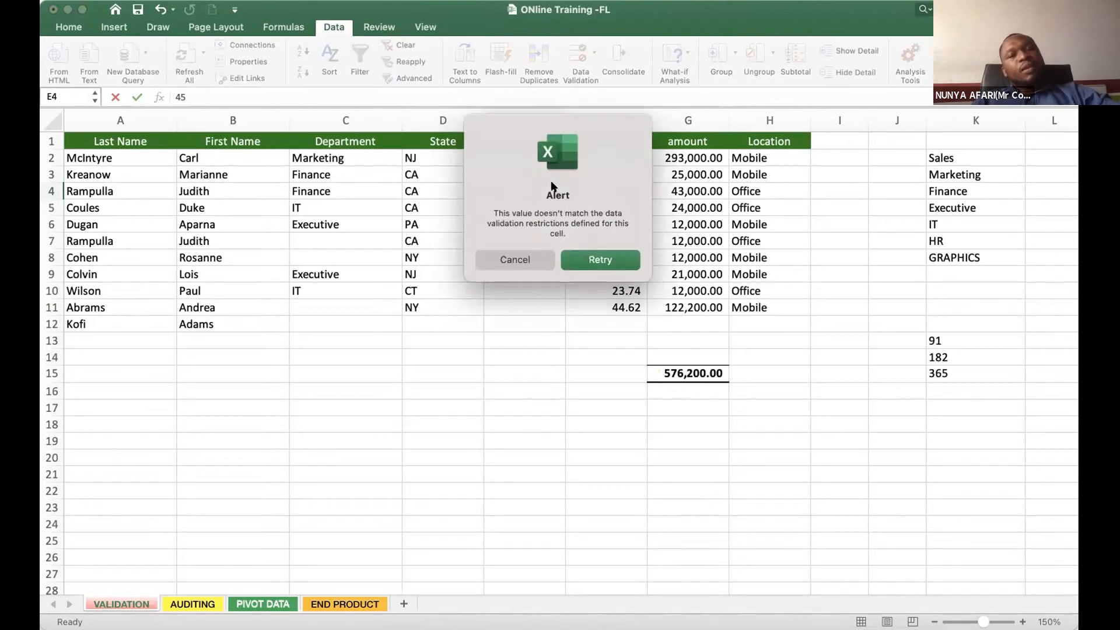
{"action": "left_click", "coordinate": [532, 262]}
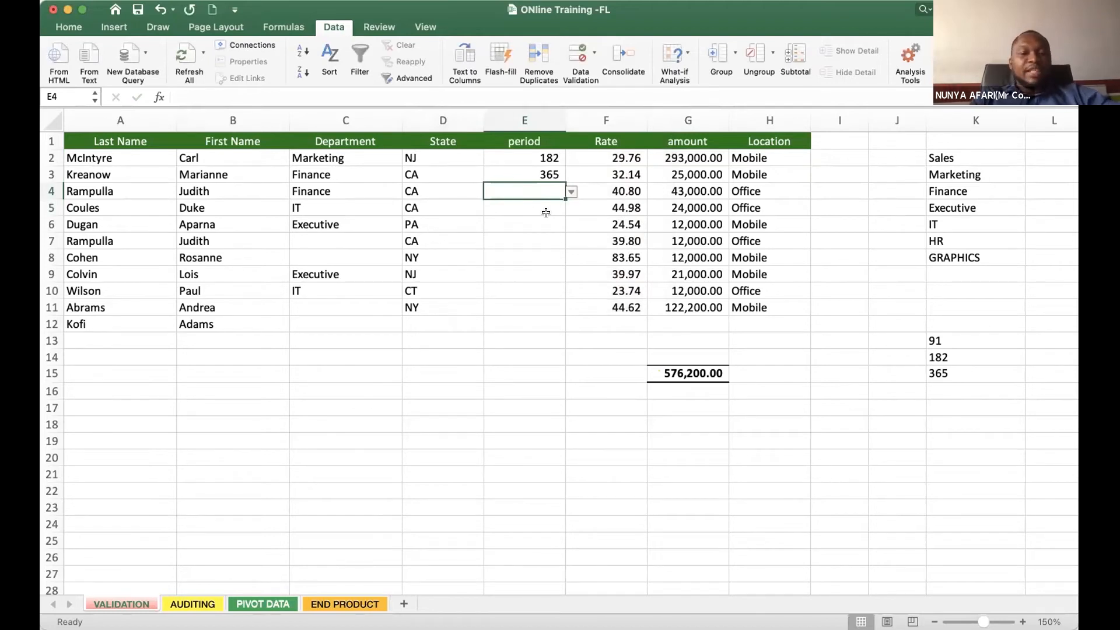
- Try to enter 172 in period cell E4
{"action": "type", "text": "182"}
{"action": "key", "text": "BackSpace"}
{"action": "key", "text": "BackSpace"}
{"action": "type", "text": "72"}
{"action": "key", "text": "Return"}
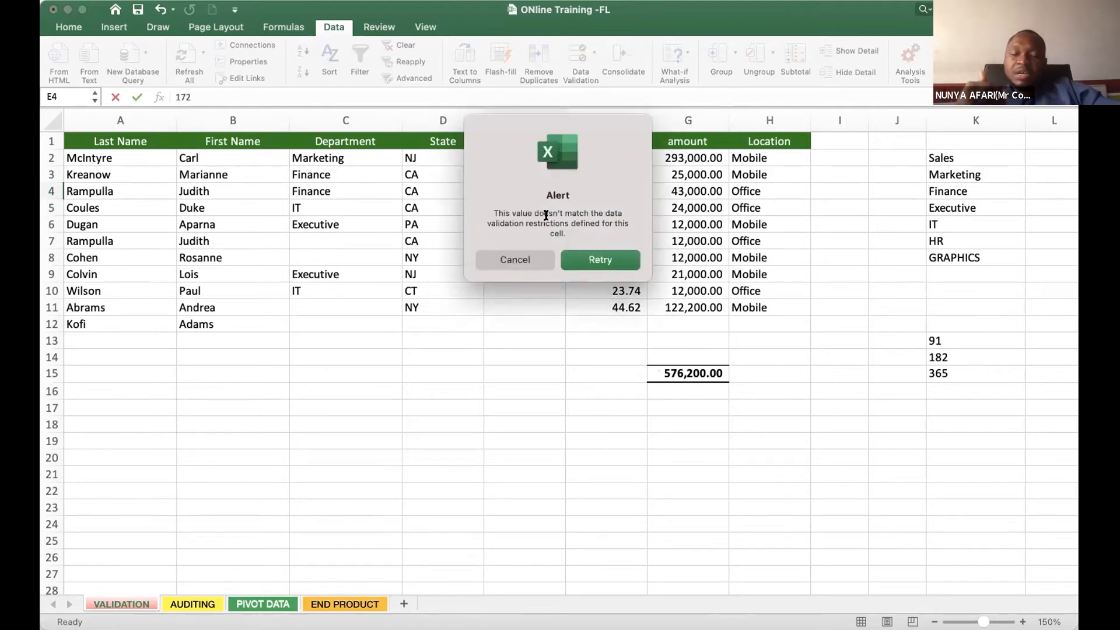
{"action": "left_click", "coordinate": [522, 260]}
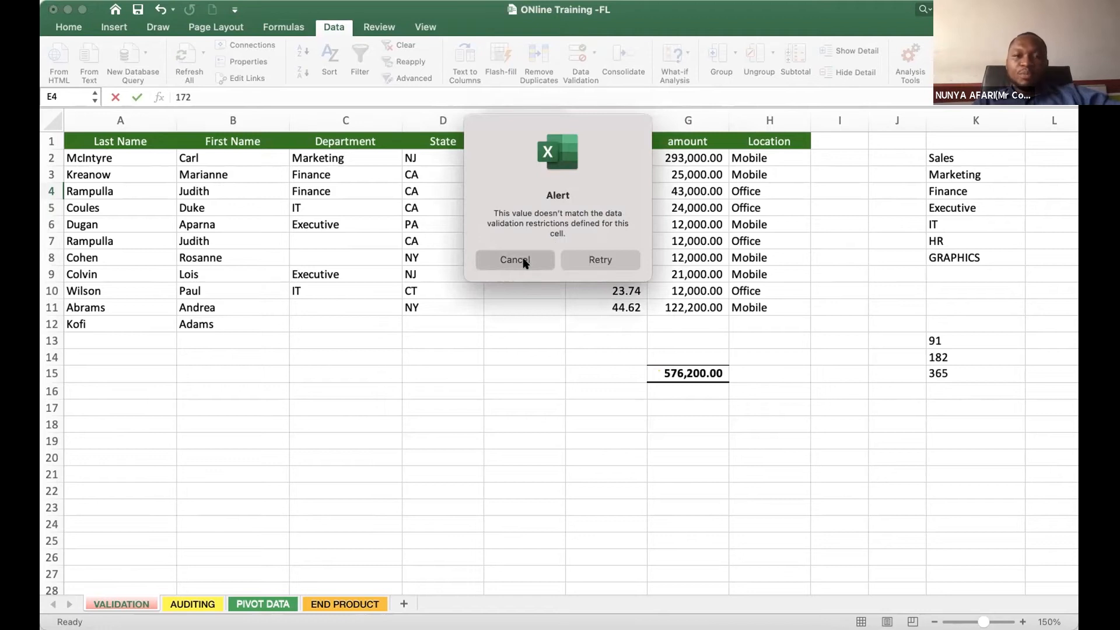
- Choose 182 for period cell E4 from its drop-down list
{"action": "left_click", "coordinate": [570, 191]}
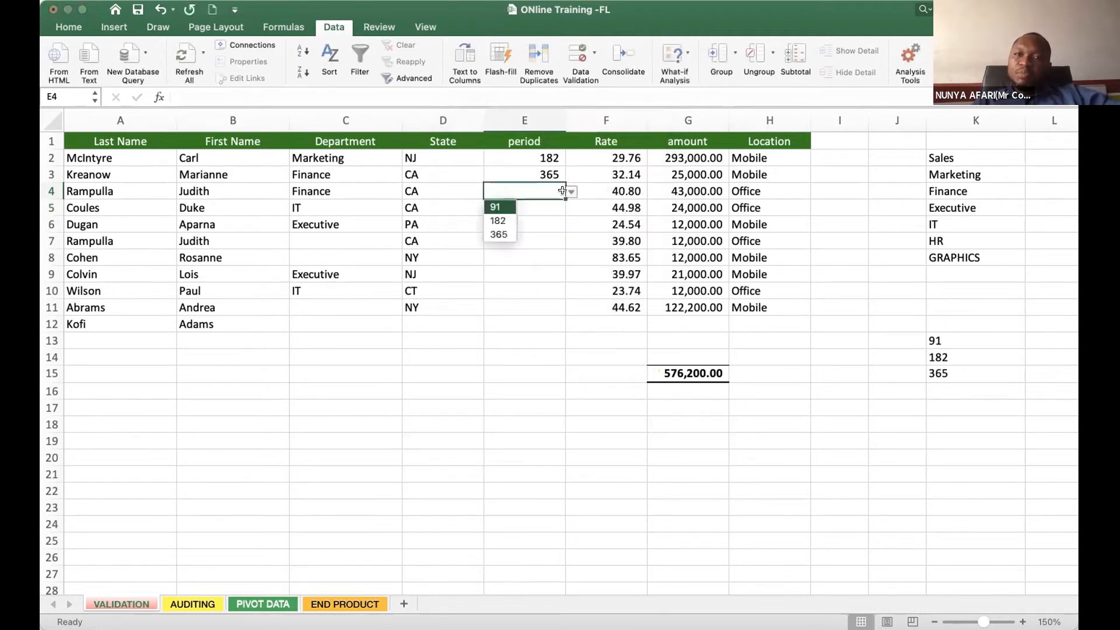
{"action": "left_click", "coordinate": [506, 222]}
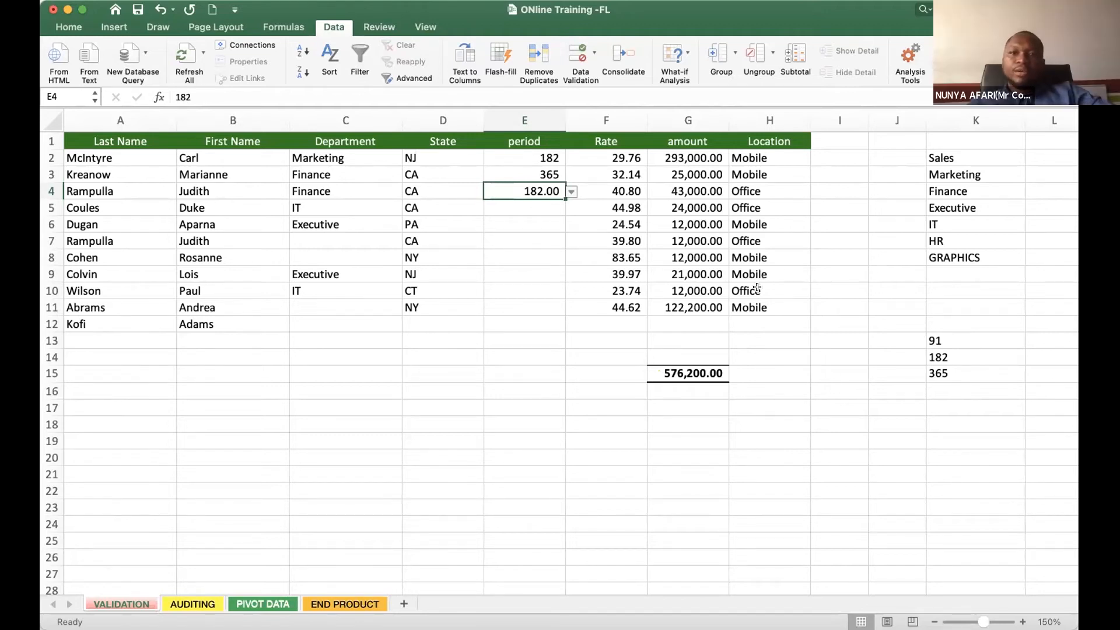
{"action": "left_click", "coordinate": [526, 257]}
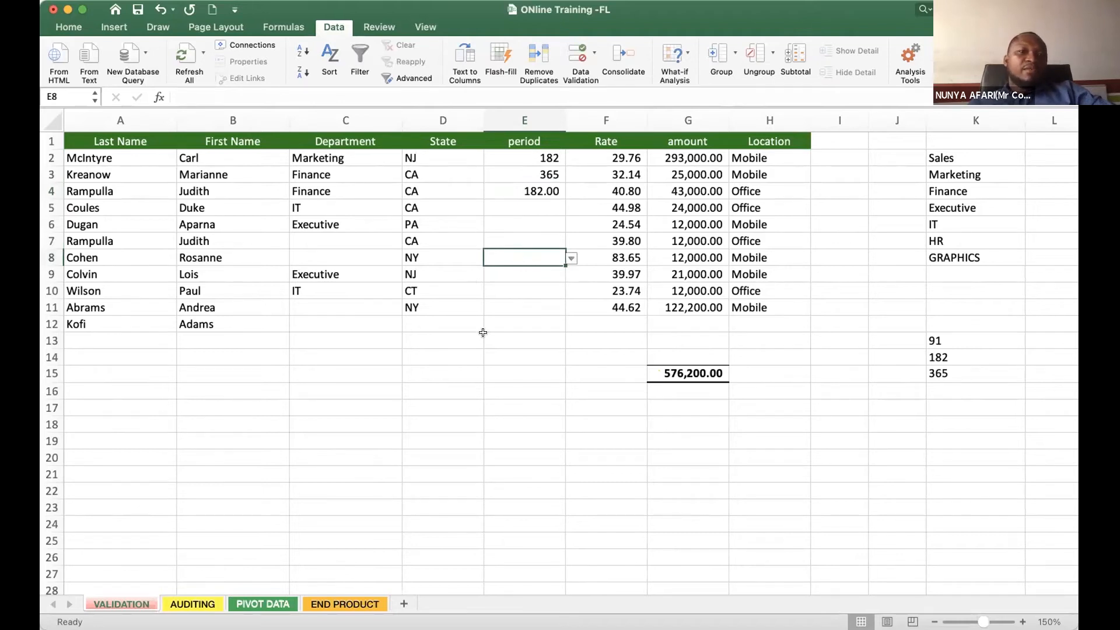
- Clear all data validation settings from period cells E9:E10
{"action": "left_click_drag", "start_coordinate": [525, 290], "coordinate": [518, 352]}
{"action": "left_click", "coordinate": [524, 373]}
{"action": "left_click_drag", "start_coordinate": [525, 275], "coordinate": [526, 302]}
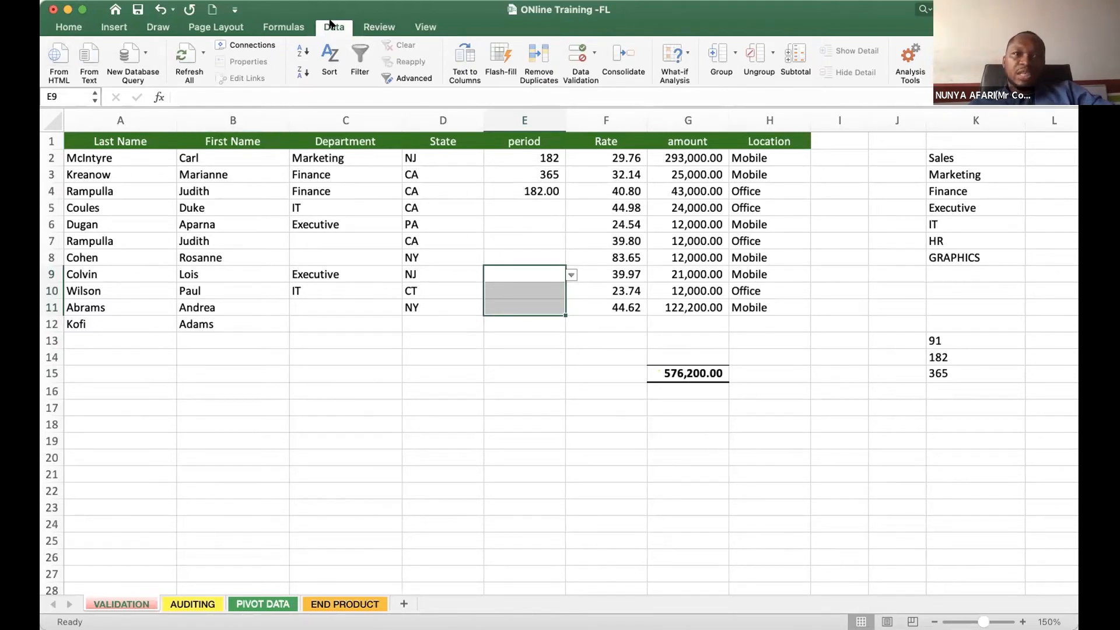
{"action": "left_click_drag", "start_coordinate": [522, 361], "coordinate": [526, 374]}
{"action": "mouse_move", "coordinate": [539, 275]}
{"action": "left_mouse_down"}
{"action": "mouse_move", "coordinate": [541, 300]}
{"action": "mouse_move", "coordinate": [541, 288]}
{"action": "left_mouse_up"}
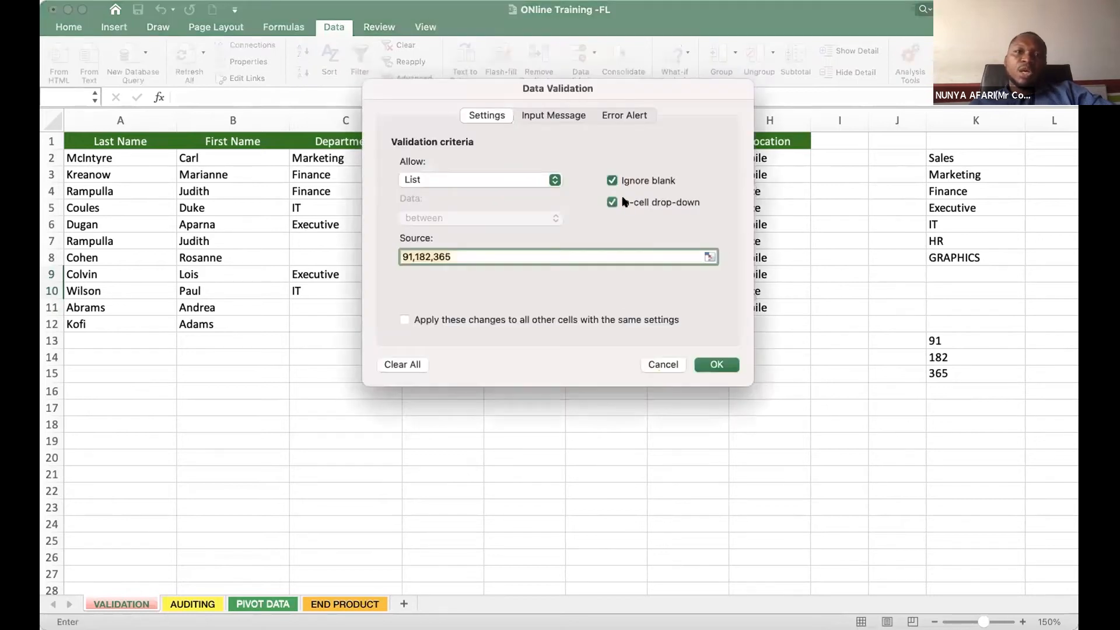
{"action": "left_click_drag", "start_coordinate": [473, 85], "coordinate": [255, 120]}
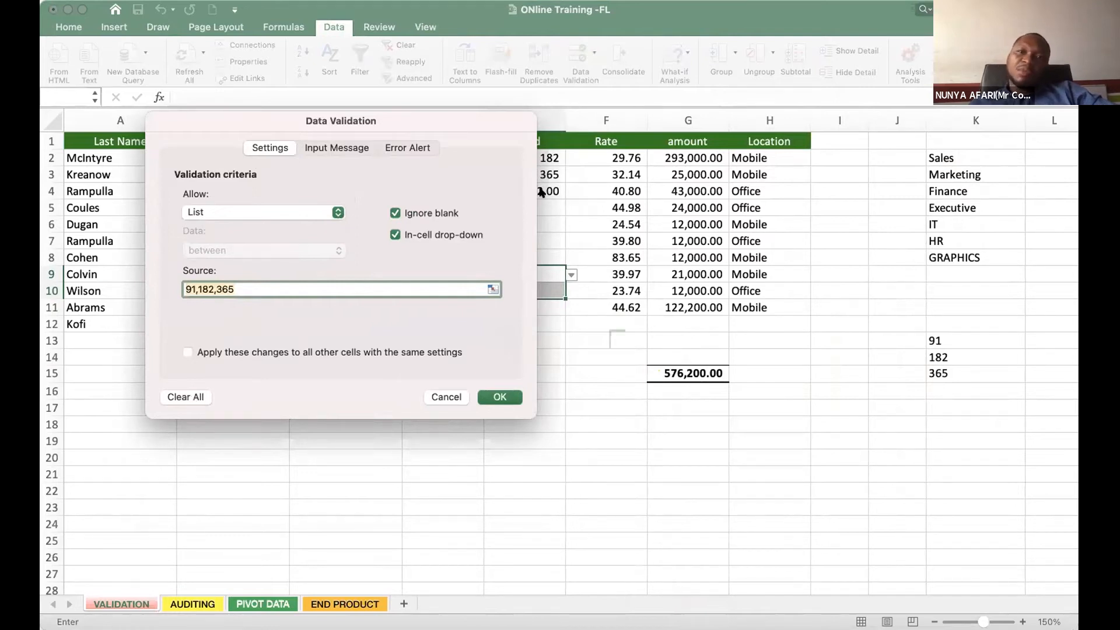
{"action": "left_click", "coordinate": [196, 399]}
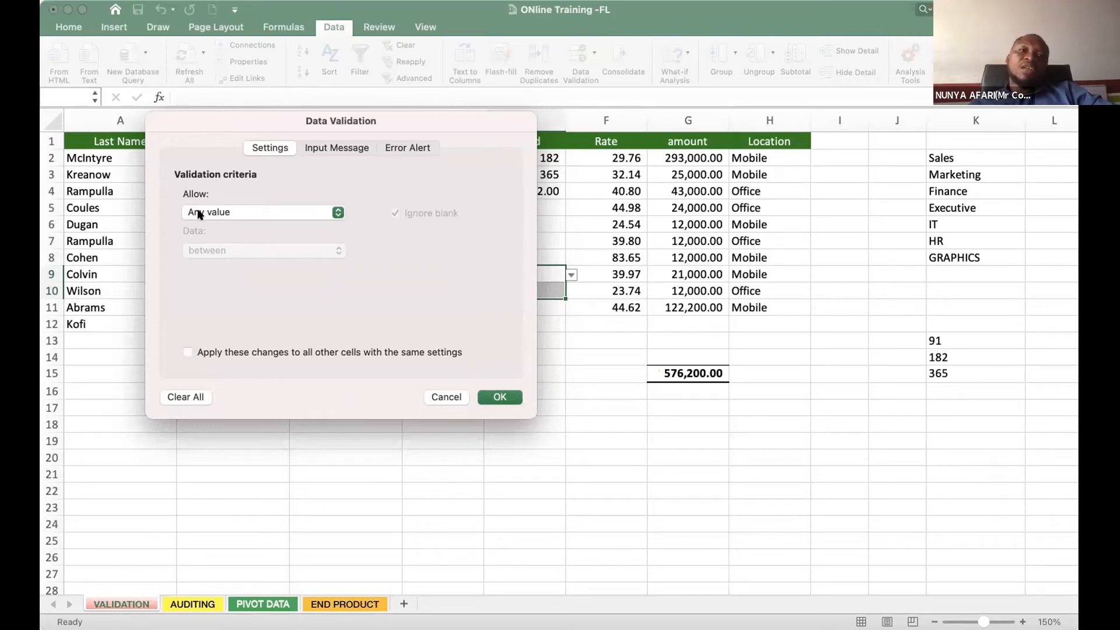
{"action": "left_click", "coordinate": [497, 396]}
- Check the period cells E9 to E11 for drop-down lists and enter sedfvsdf in E10 to test free entry
{"action": "left_click", "coordinate": [538, 370]}
{"action": "left_click", "coordinate": [543, 277]}
{"action": "left_click", "coordinate": [545, 309]}
{"action": "left_click", "coordinate": [544, 270]}
{"action": "left_click", "coordinate": [545, 308]}
{"action": "left_click", "coordinate": [543, 293]}
{"action": "type", "text": "sedfvsdf"}
{"action": "key", "text": "Return"}
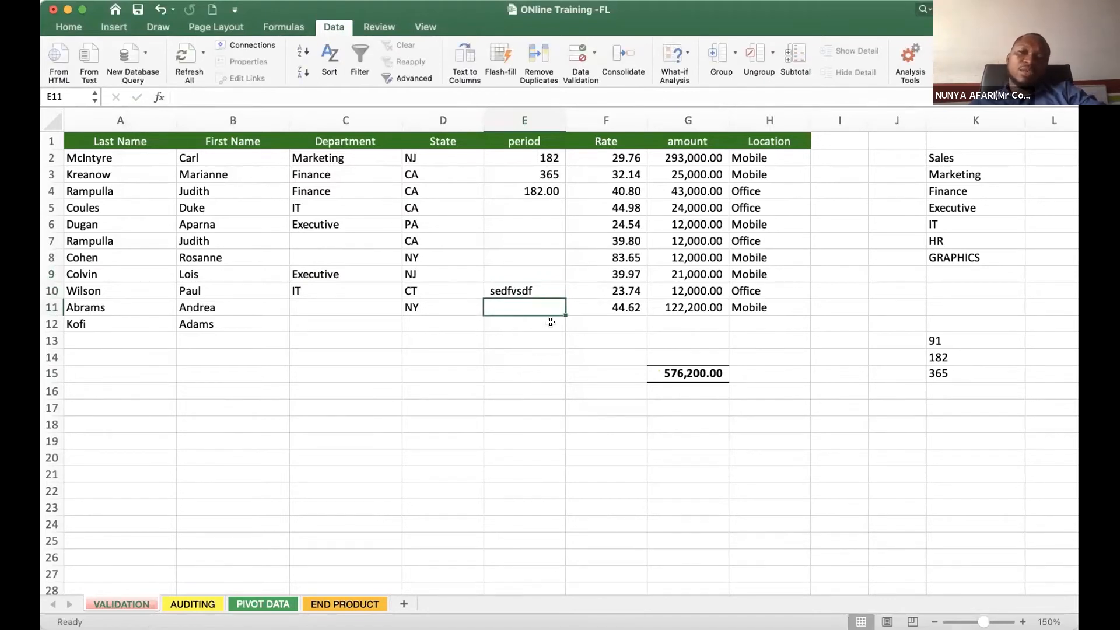
{"action": "left_click_drag", "start_coordinate": [517, 272], "coordinate": [520, 327]}
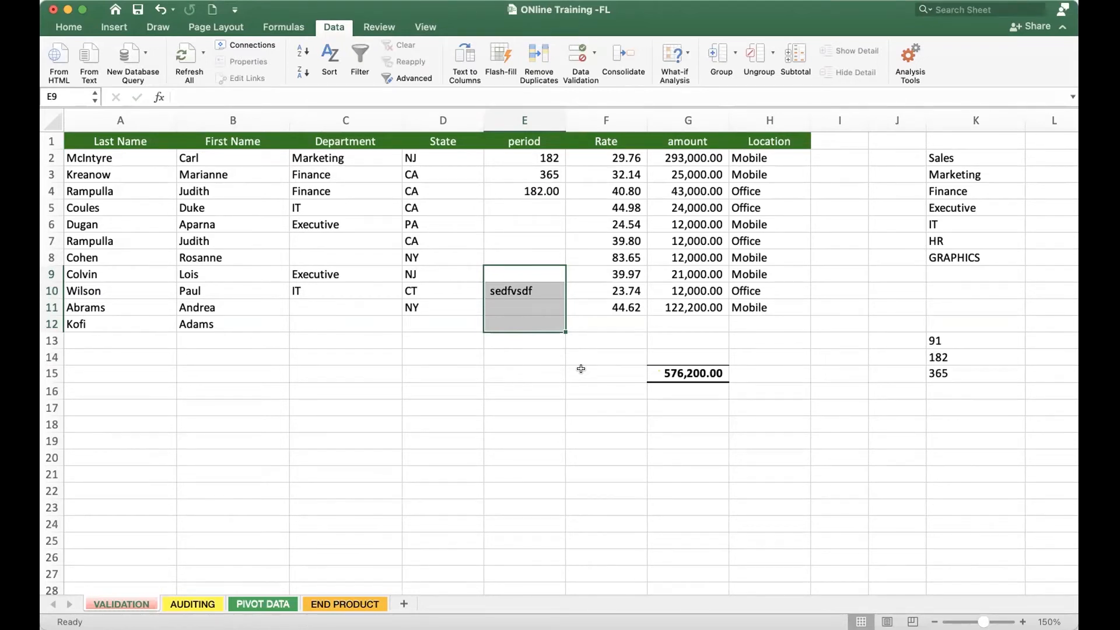
{"action": "left_click", "coordinate": [524, 287]}
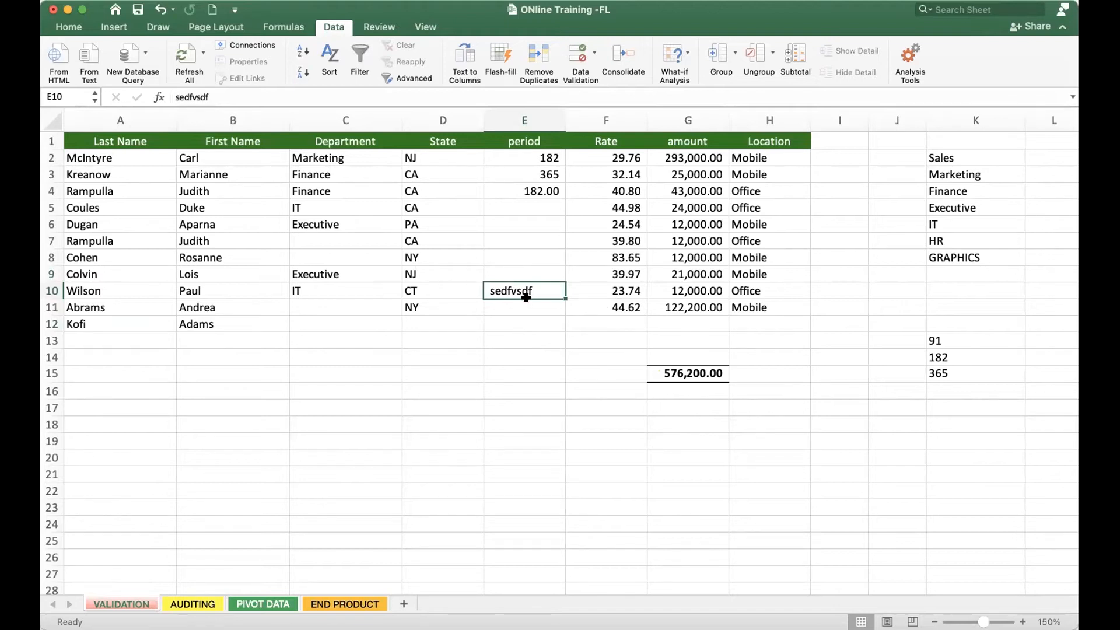
{"action": "left_click_drag", "start_coordinate": [524, 310], "coordinate": [534, 277]}
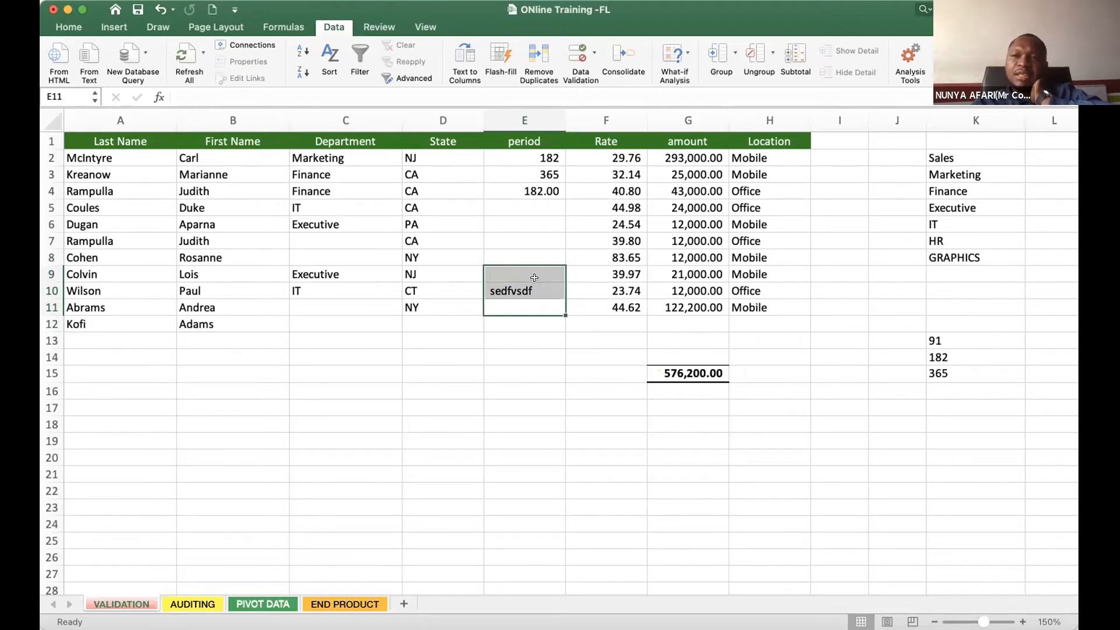
{"action": "mouse_move", "coordinate": [524, 292]}
{"action": "left_mouse_down"}
{"action": "mouse_move", "coordinate": [519, 270]}
{"action": "mouse_move", "coordinate": [514, 298]}
{"action": "left_mouse_up"}
{"action": "left_click", "coordinate": [514, 292]}
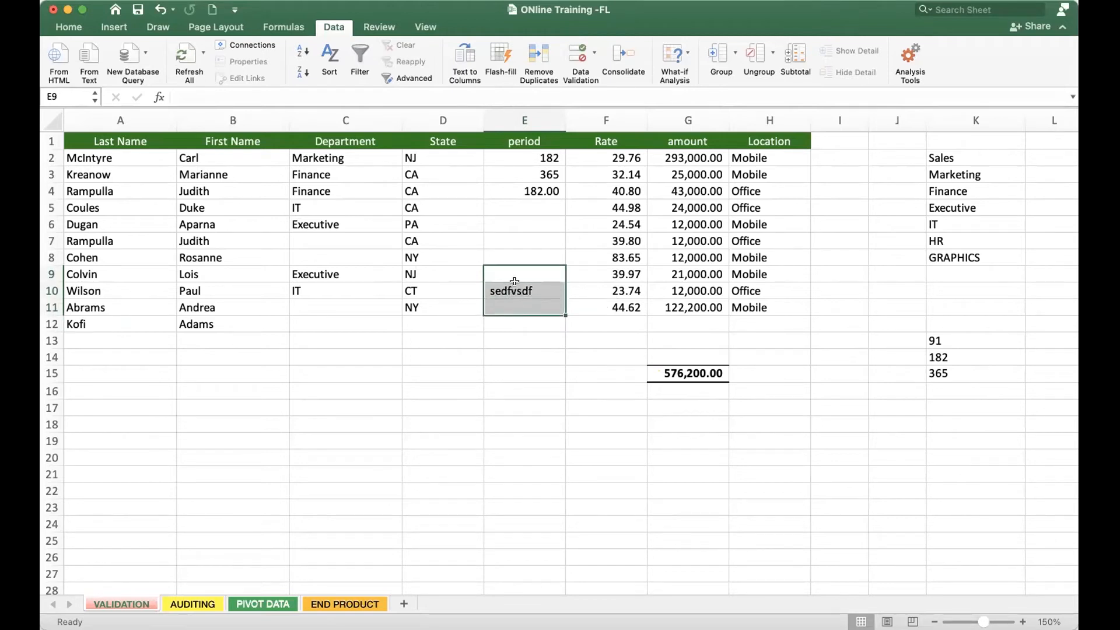
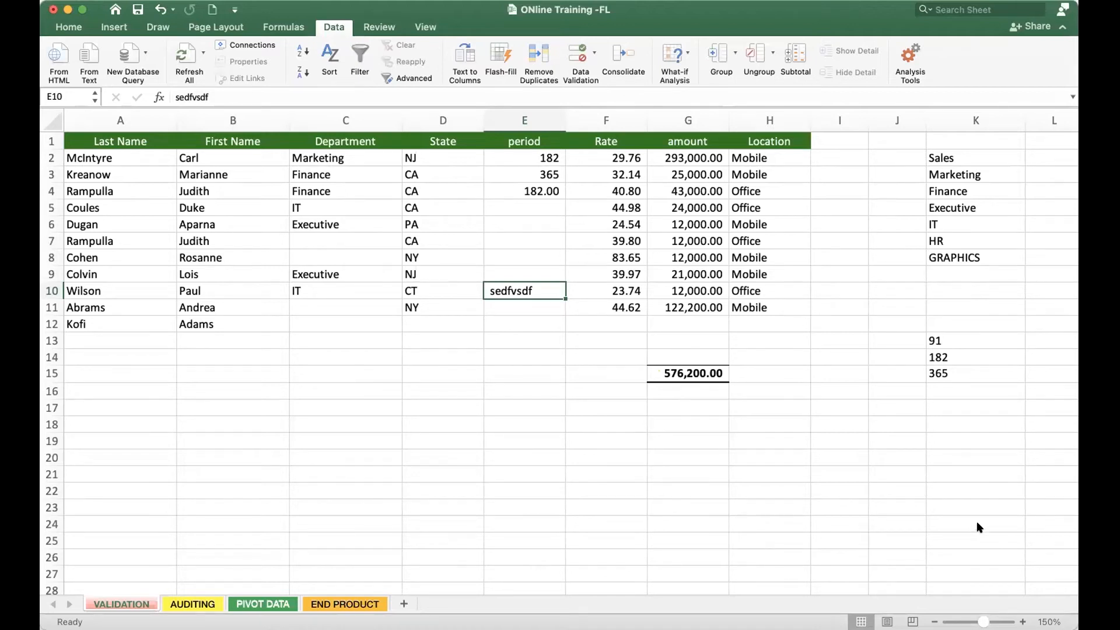
- Delete the test text from period cell E10
{"action": "left_click", "coordinate": [732, 343]}
{"action": "left_click", "coordinate": [514, 290]}
{"action": "key", "text": "Delete"}
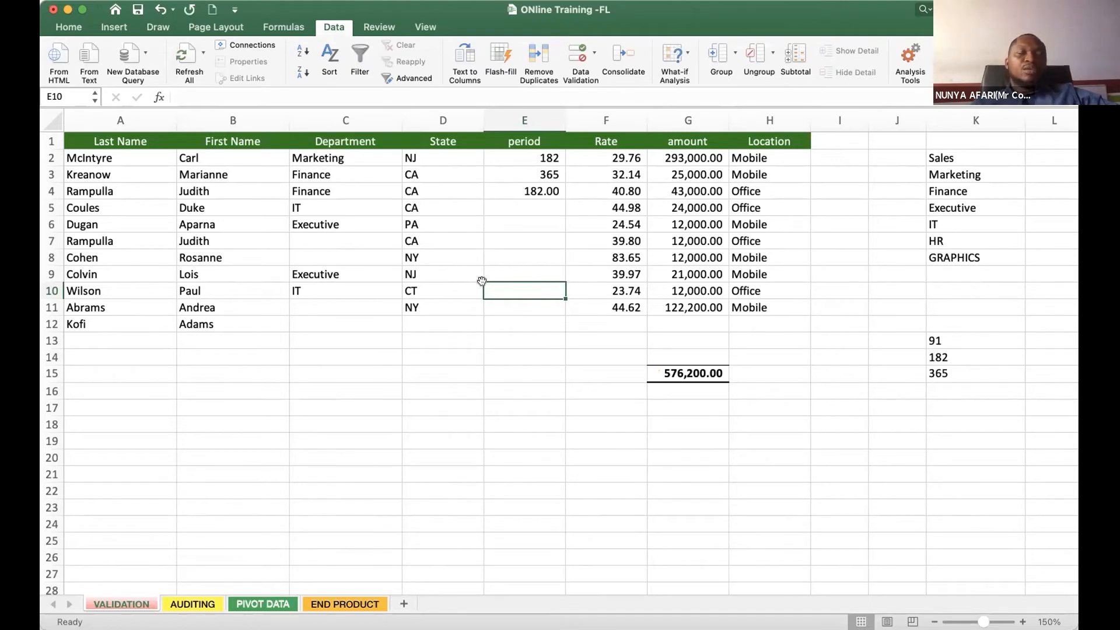
- Format period cell E4 to show its number without decimal places
{"action": "left_click", "coordinate": [543, 196]}
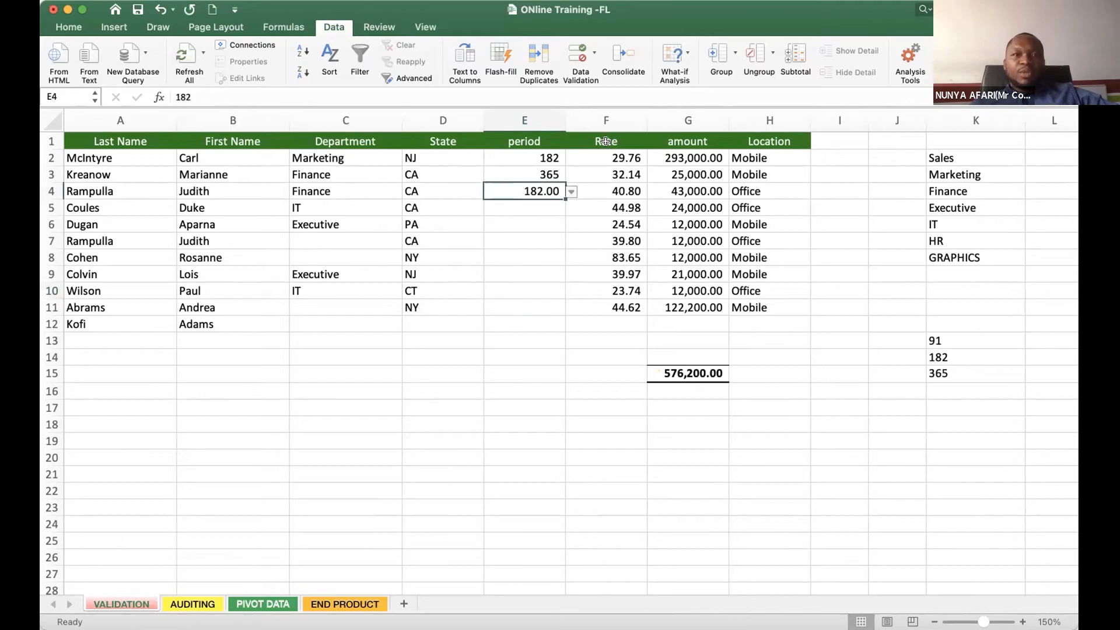
{"action": "left_click", "coordinate": [62, 28]}
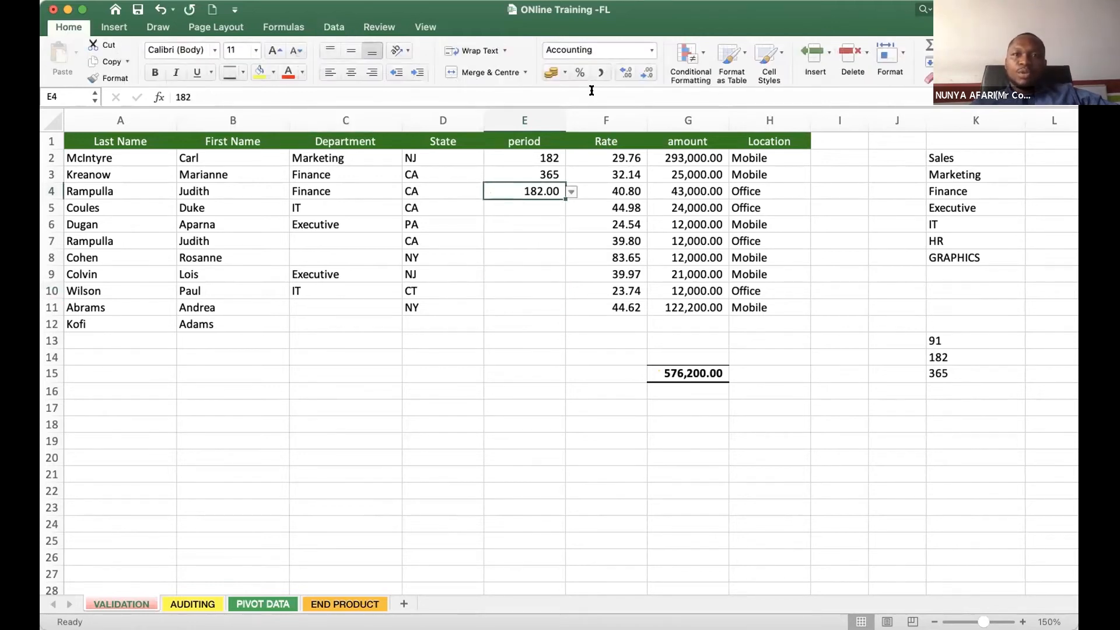
{"action": "left_click", "coordinate": [633, 73]}
{"action": "left_click", "coordinate": [648, 74]}
{"action": "left_click", "coordinate": [650, 74]}
{"action": "left_click", "coordinate": [649, 74]}
- Inspect the period cells E2 to E11 to see which ones still offer a drop-down list
{"action": "left_click", "coordinate": [529, 263]}
{"action": "left_click", "coordinate": [530, 276]}
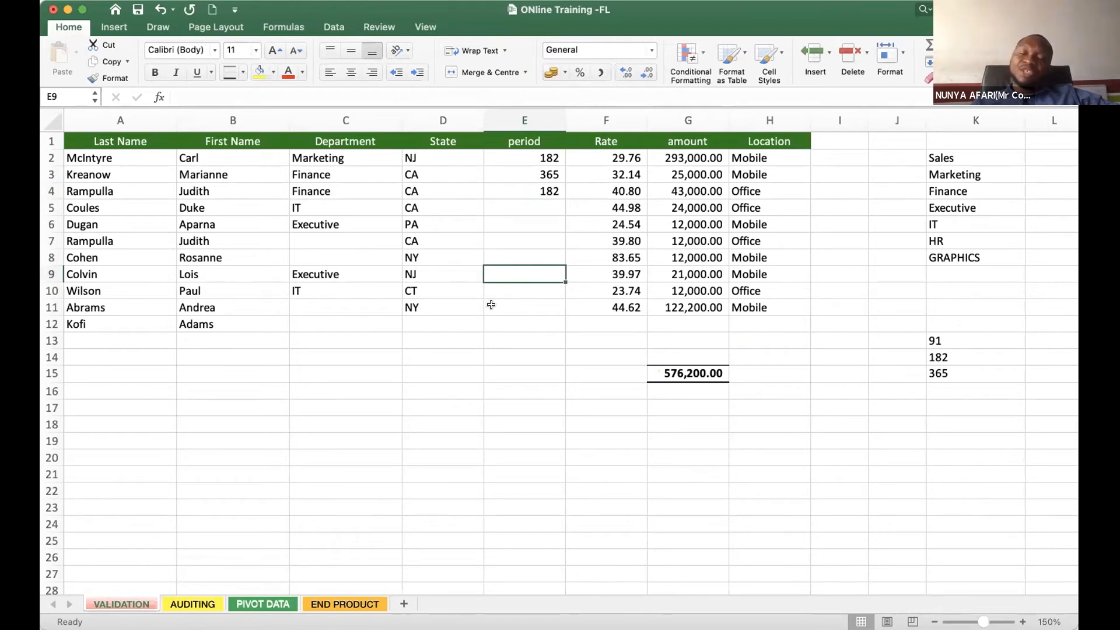
{"action": "left_click", "coordinate": [512, 302]}
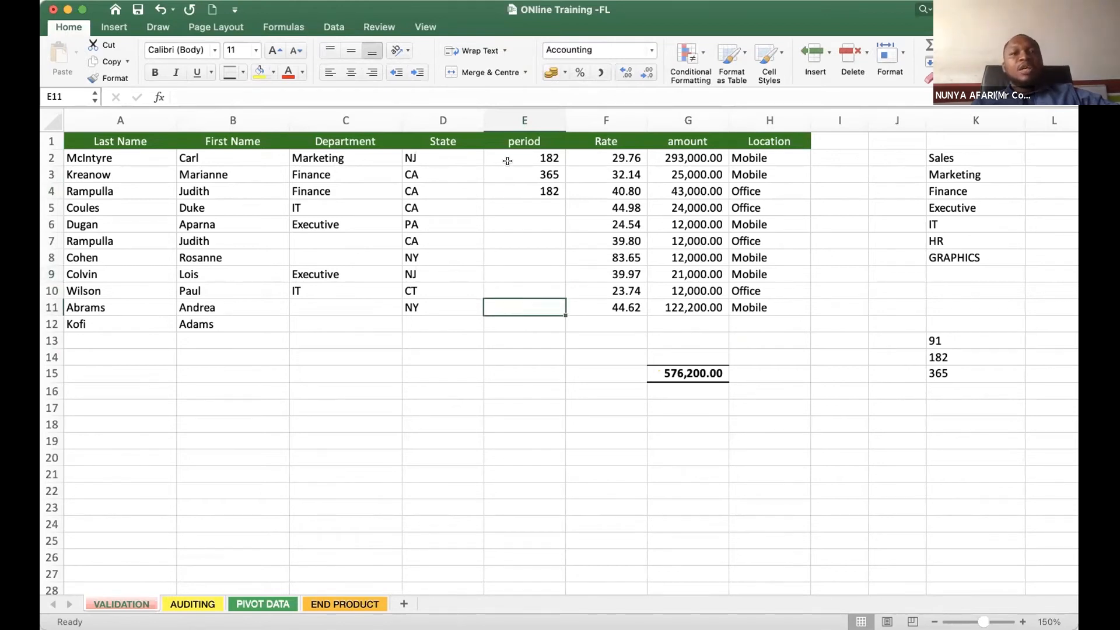
{"action": "left_click_drag", "start_coordinate": [508, 160], "coordinate": [496, 299]}
{"action": "left_click", "coordinate": [488, 324]}
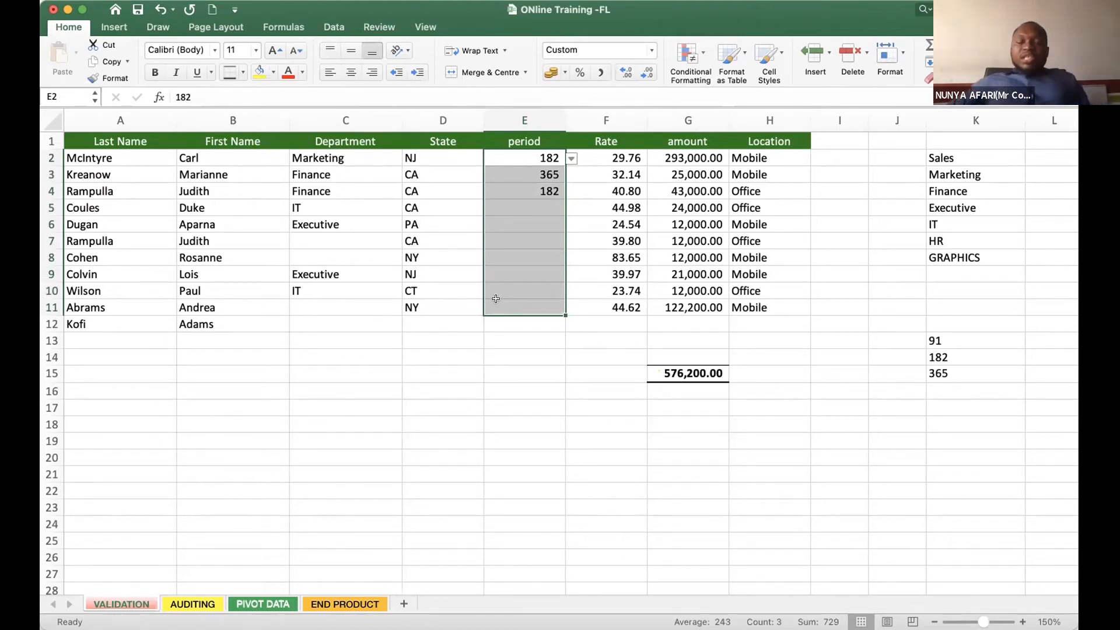
{"action": "left_click", "coordinate": [545, 226]}
{"action": "left_click", "coordinate": [538, 307]}
{"action": "left_click", "coordinate": [528, 156]}
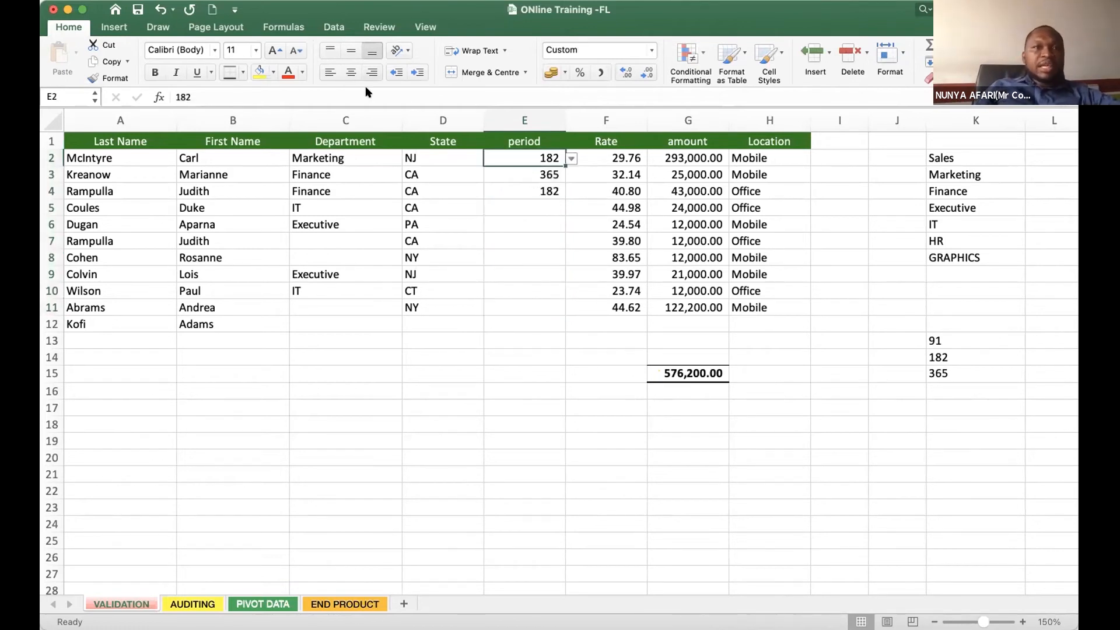
- Review the Protect Sheet options for the VALIDATION sheet and cancel without applying protection
{"action": "left_click", "coordinate": [379, 26]}
{"action": "left_click", "coordinate": [642, 353]}
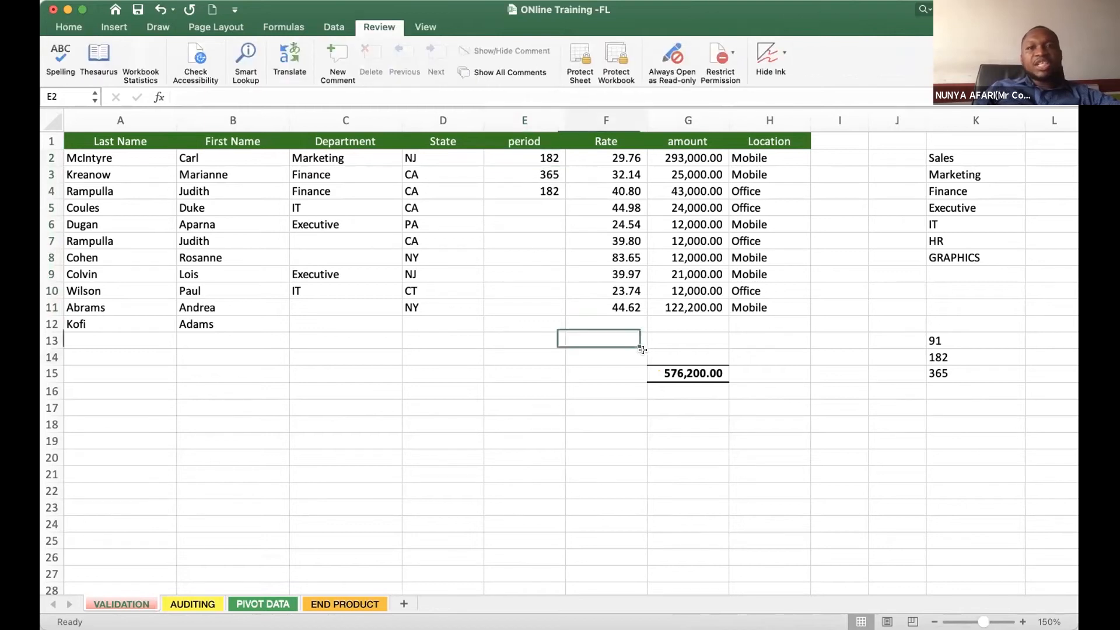
{"action": "left_click", "coordinate": [545, 164]}
{"action": "left_click", "coordinate": [525, 290]}
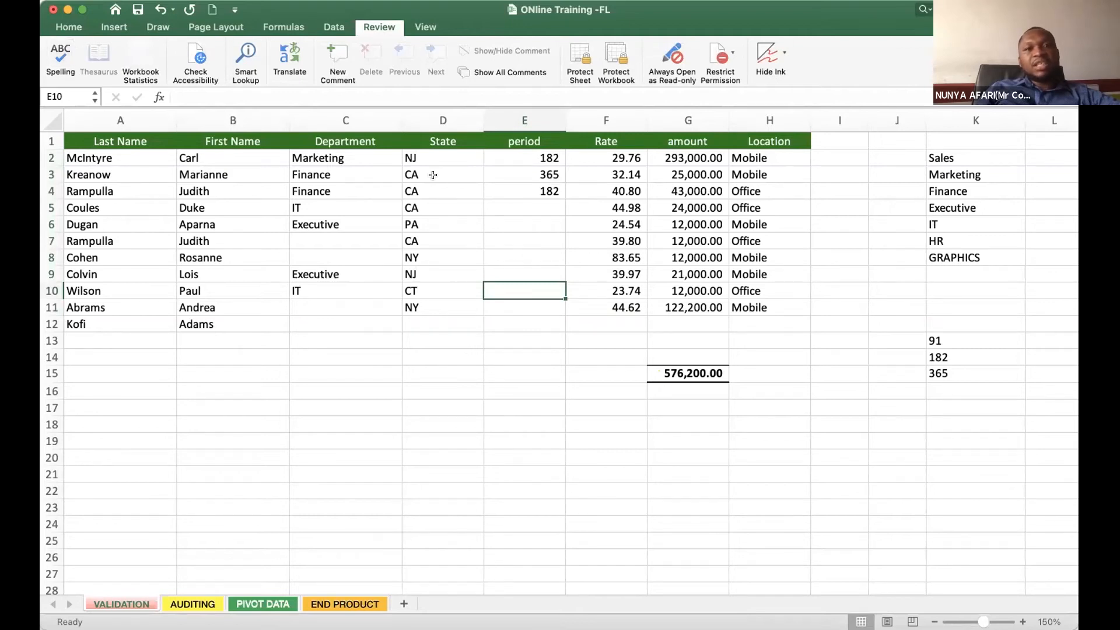
{"action": "left_click", "coordinate": [578, 59]}
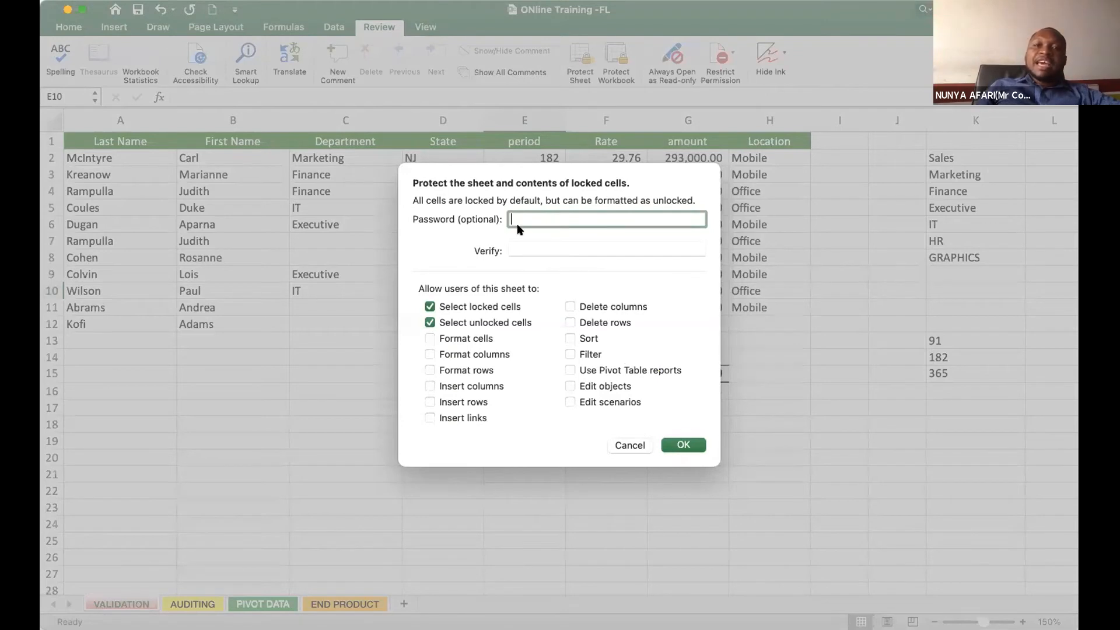
{"action": "left_click", "coordinate": [632, 445]}
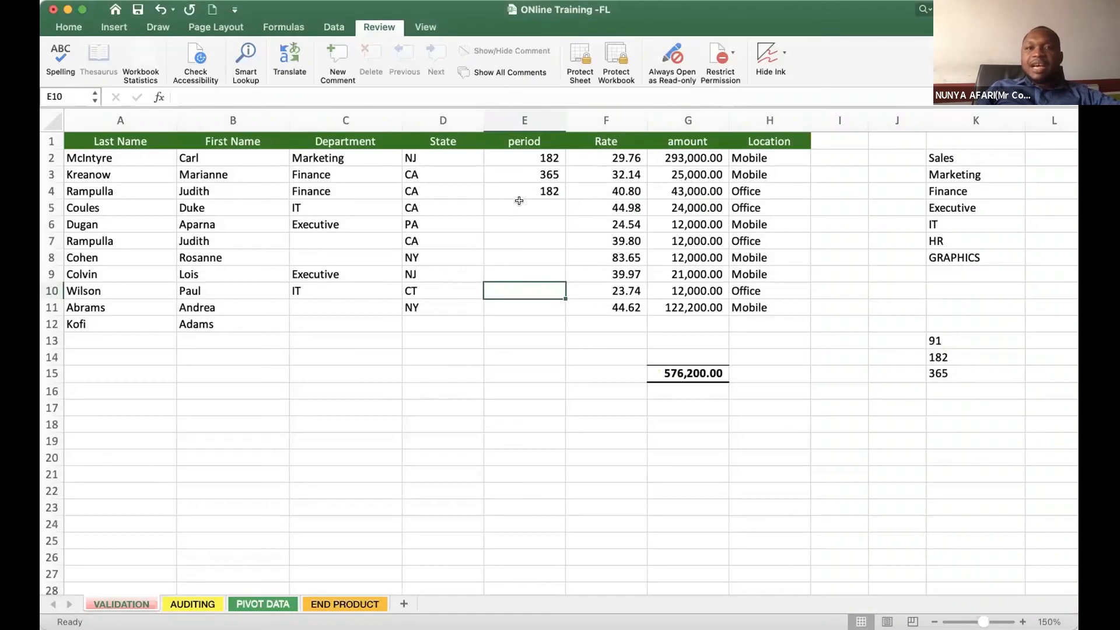
- Compare the period cells that have a drop-down list with cleared cell E10
{"action": "left_click", "coordinate": [520, 205]}
{"action": "left_click", "coordinate": [519, 189]}
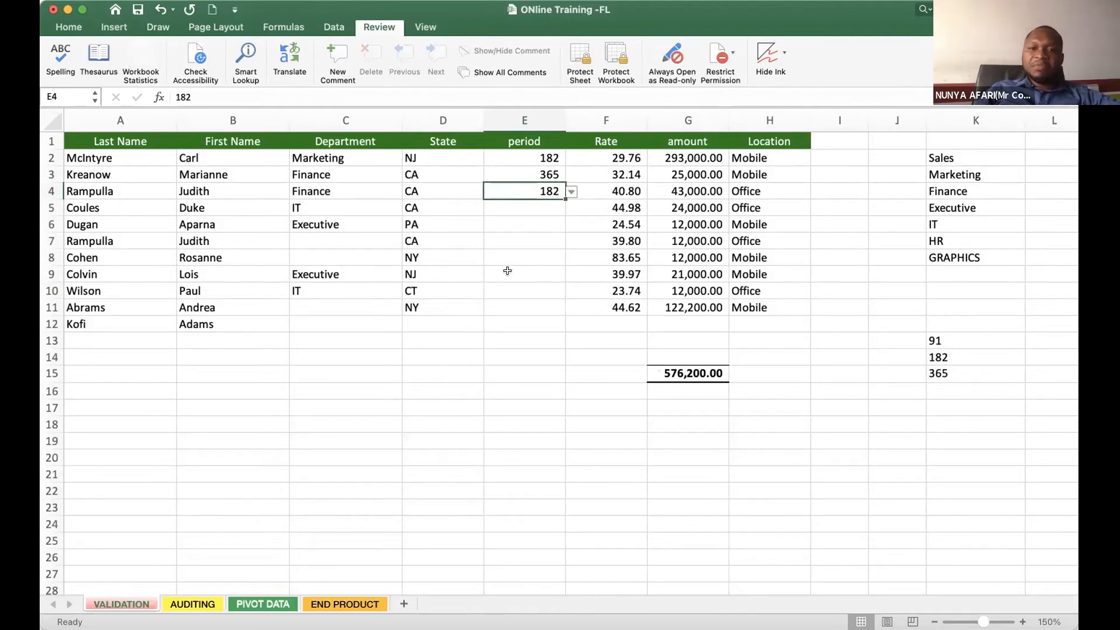
{"action": "left_click", "coordinate": [529, 254]}
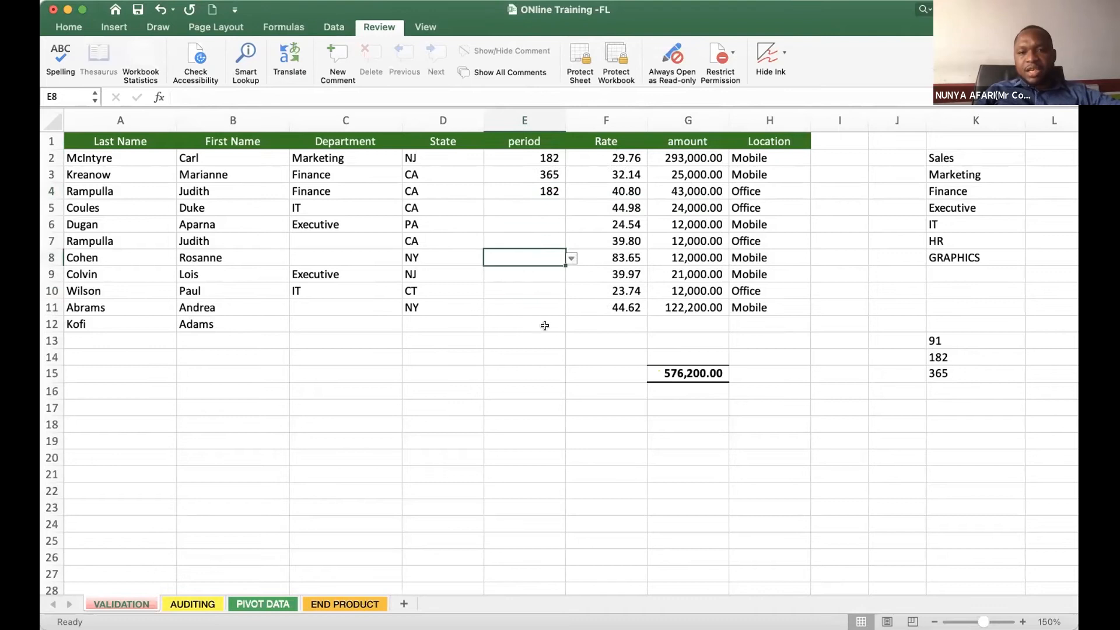
{"action": "left_click", "coordinate": [513, 288]}
{"action": "left_click", "coordinate": [539, 170]}
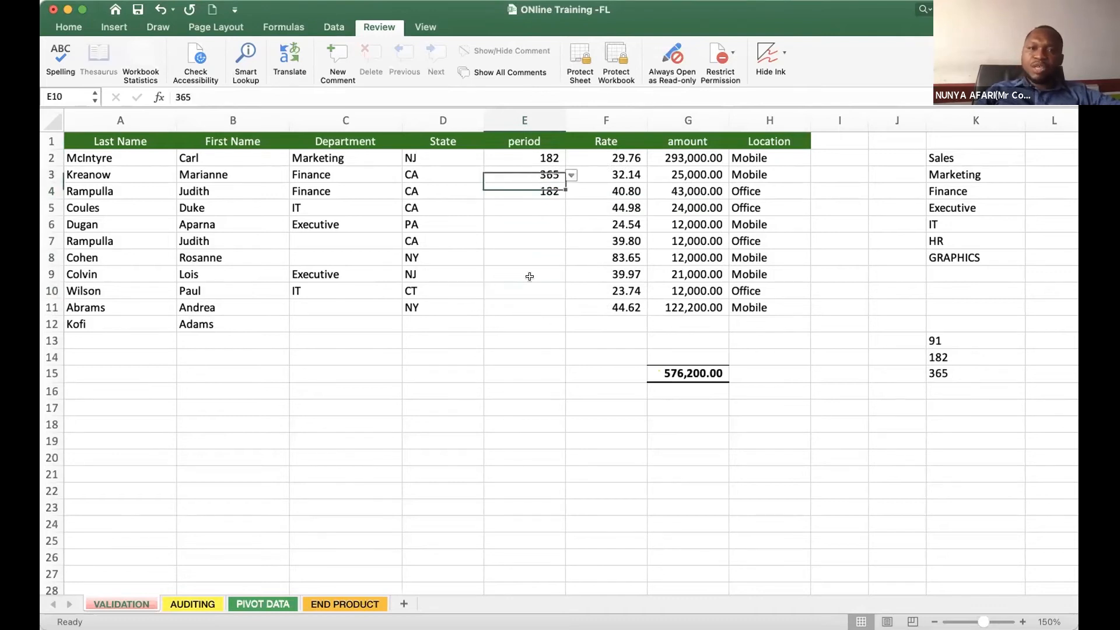
{"action": "left_click", "coordinate": [519, 152]}
{"action": "left_click", "coordinate": [523, 223]}
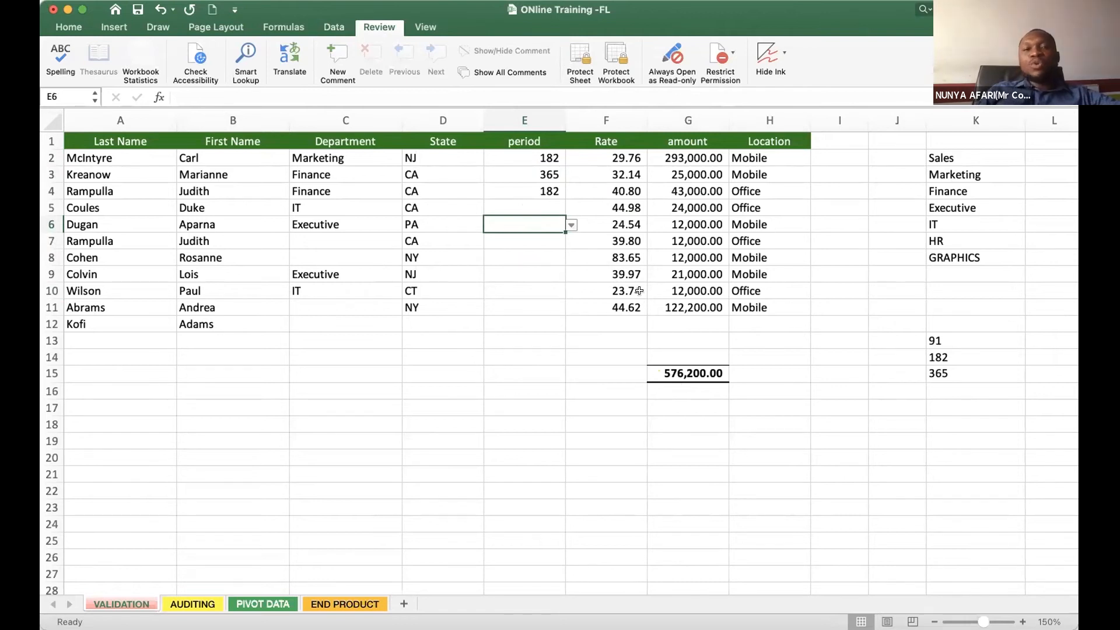
{"action": "left_click", "coordinate": [521, 161]}
{"action": "left_click", "coordinate": [534, 262]}
{"action": "left_click", "coordinate": [704, 210]}
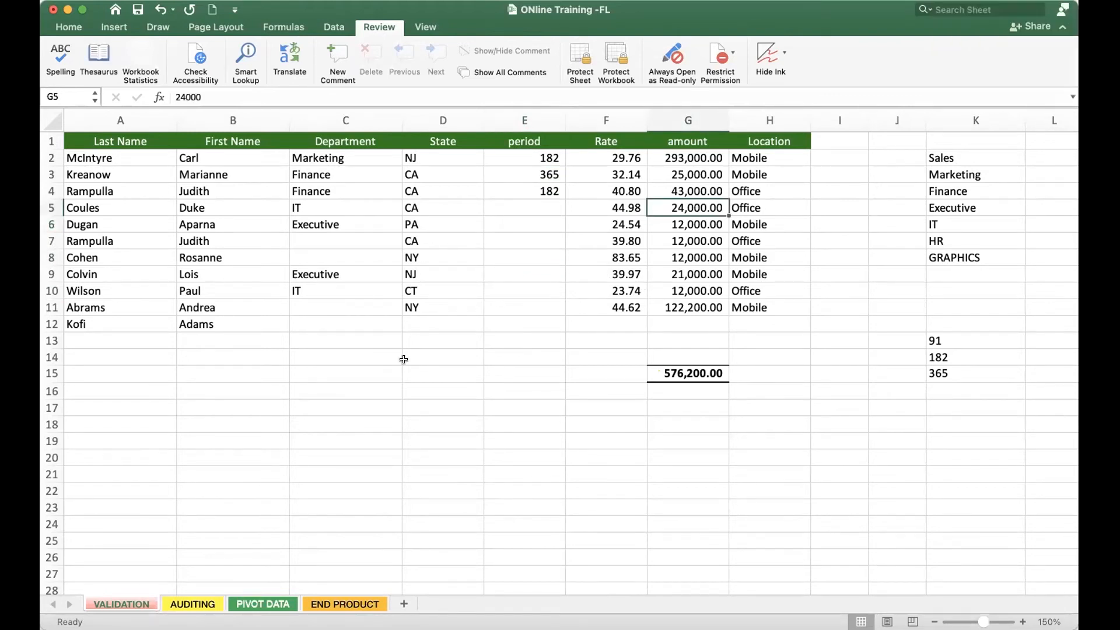
{"action": "left_click", "coordinate": [195, 407]}
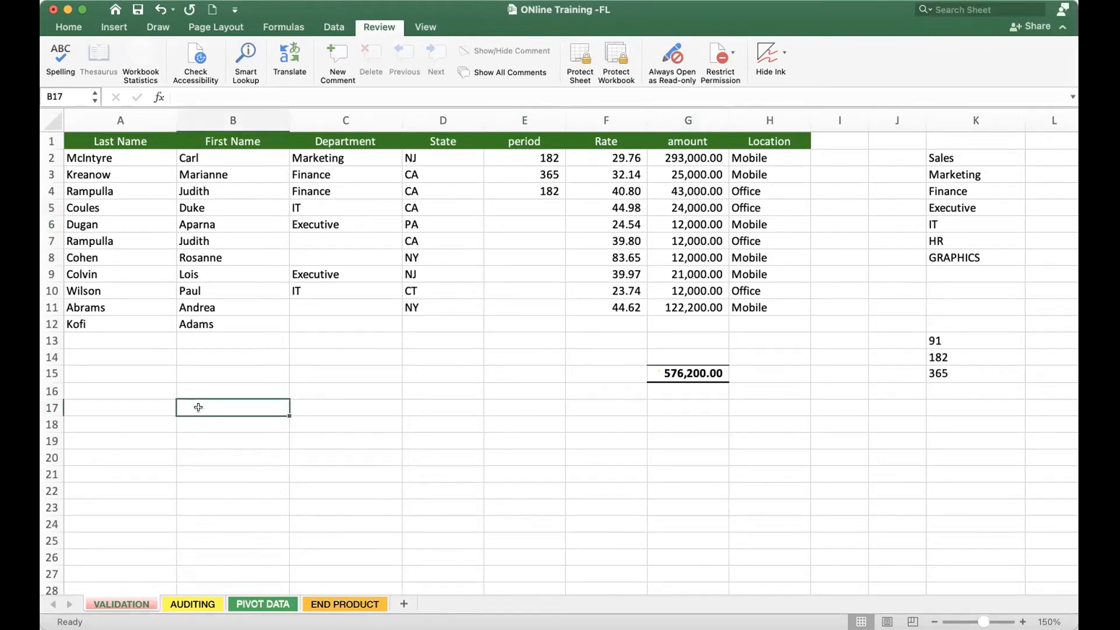
{"action": "left_click", "coordinate": [77, 373]}
{"action": "left_click", "coordinate": [45, 372]}
{"action": "left_click", "coordinate": [230, 409]}
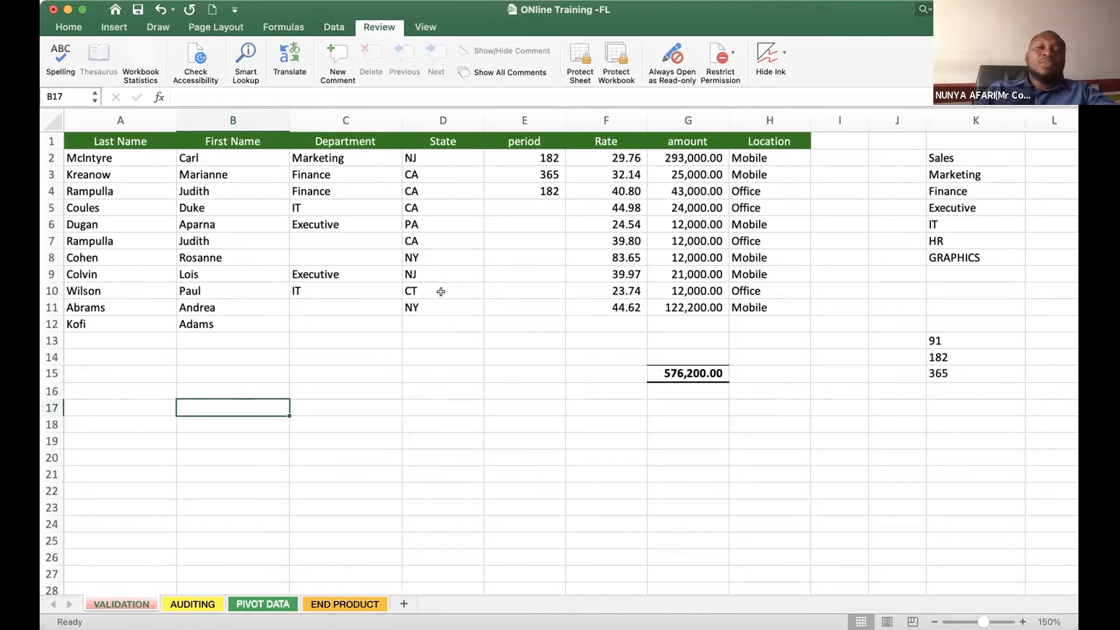
- Switch to the AUDITING sheet and enlarge its view to 130%
{"action": "left_click", "coordinate": [192, 605]}
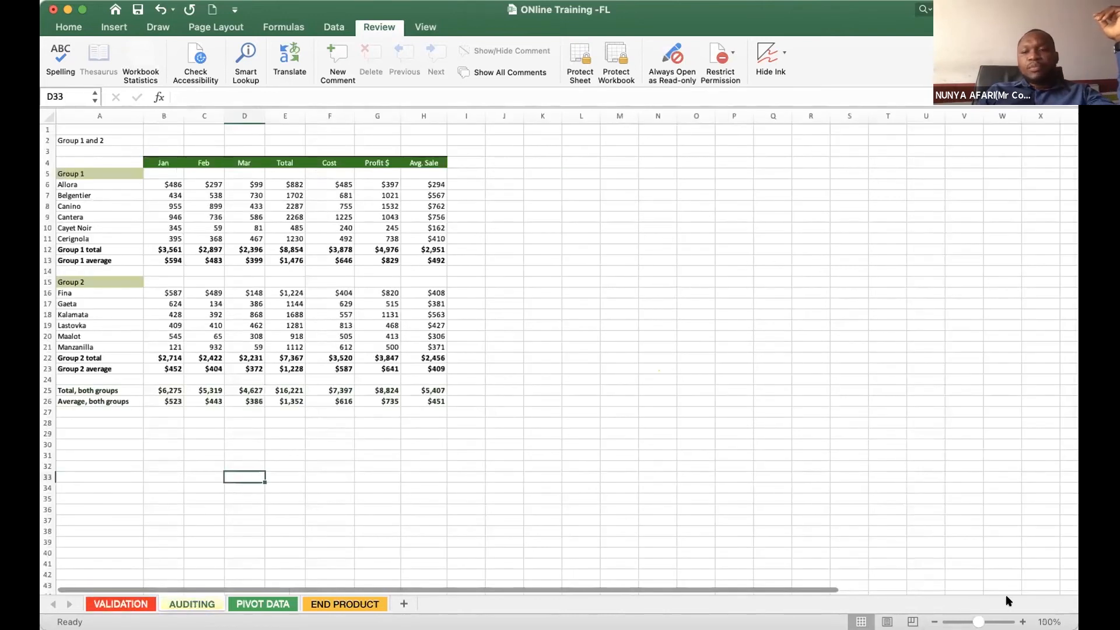
{"action": "left_click", "coordinate": [1023, 622]}
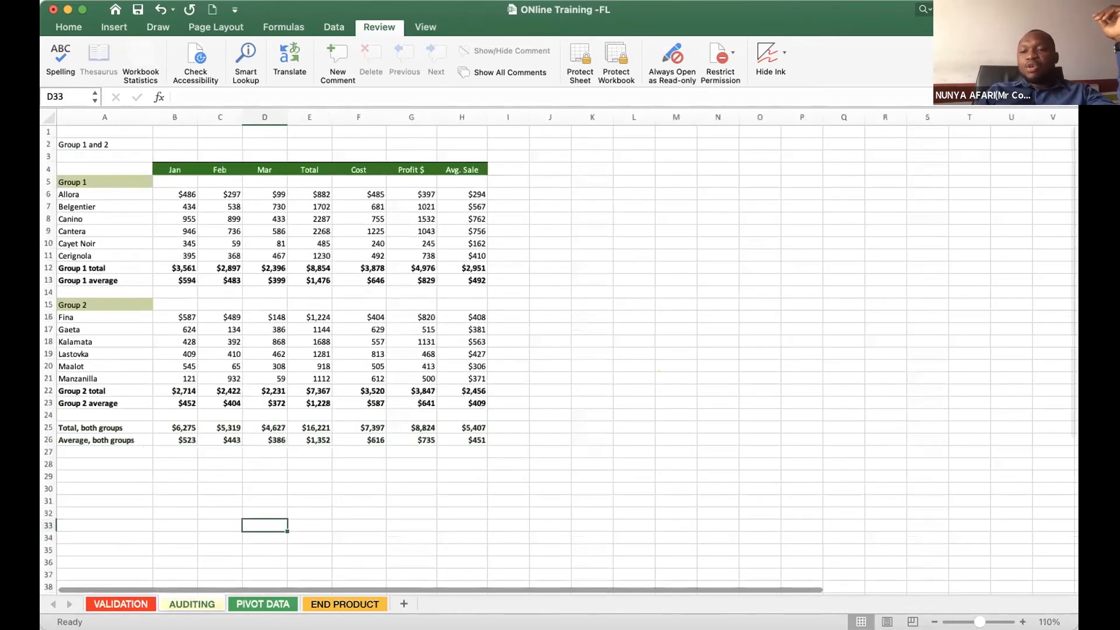
{"action": "left_click", "coordinate": [1023, 622]}
{"action": "left_click", "coordinate": [1023, 622]}
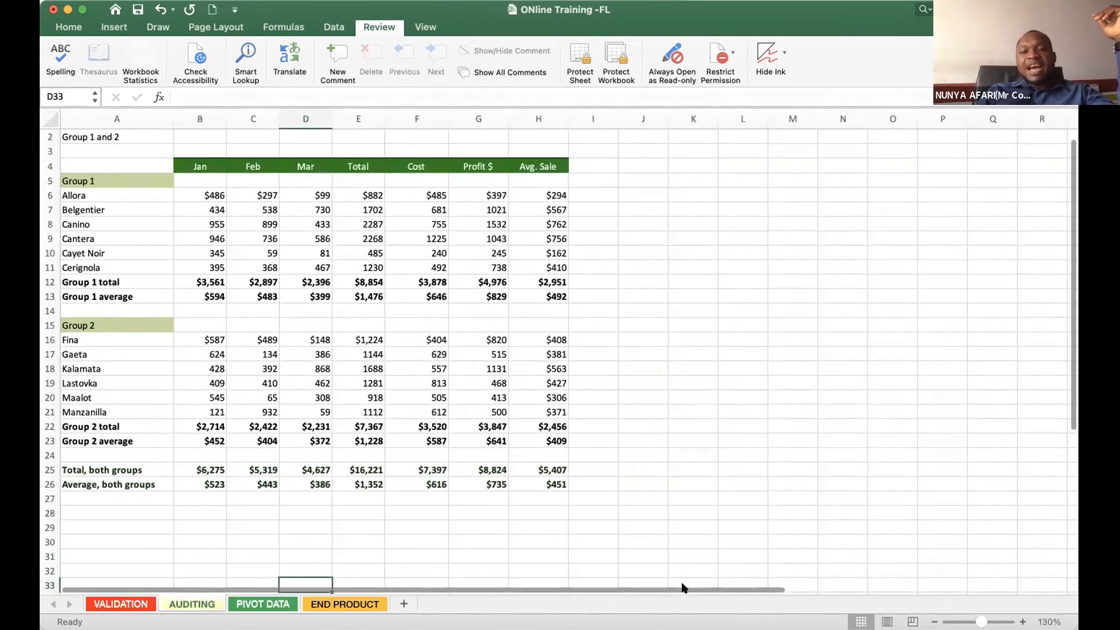
{"action": "left_click", "coordinate": [434, 385]}
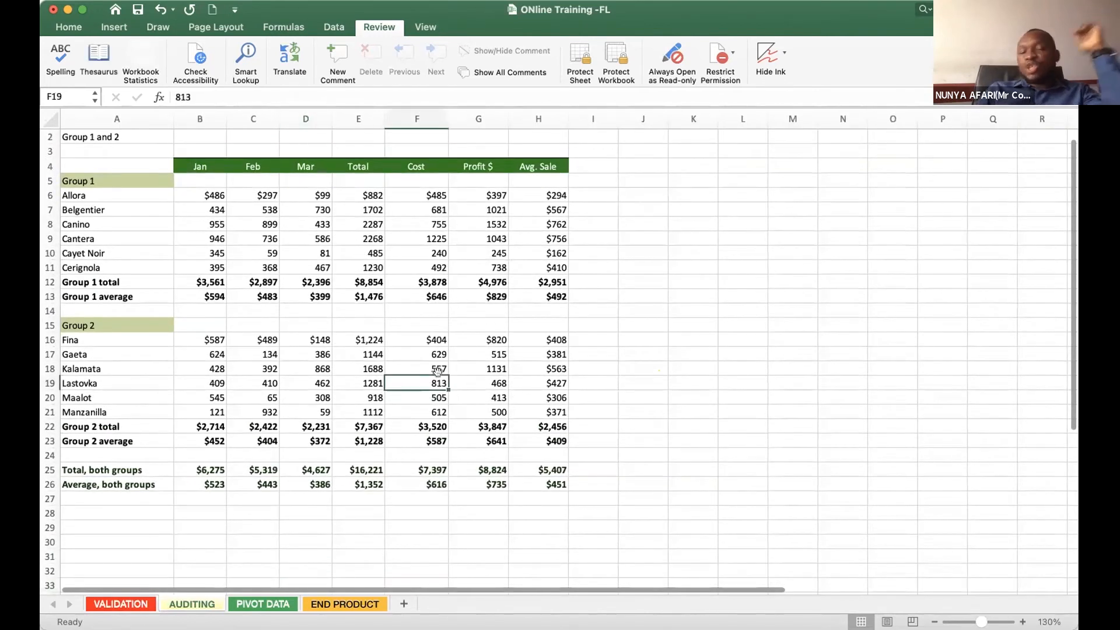
{"action": "key", "text": "super+c"}
{"action": "left_click", "coordinate": [304, 279]}
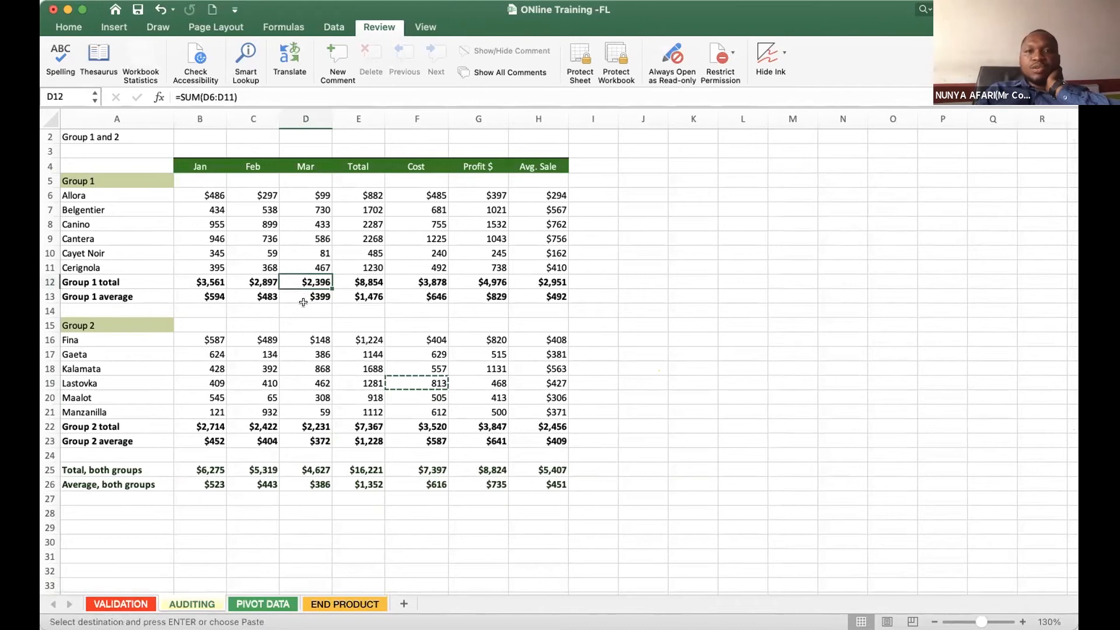
{"action": "left_click_drag", "start_coordinate": [578, 355], "coordinate": [573, 341]}
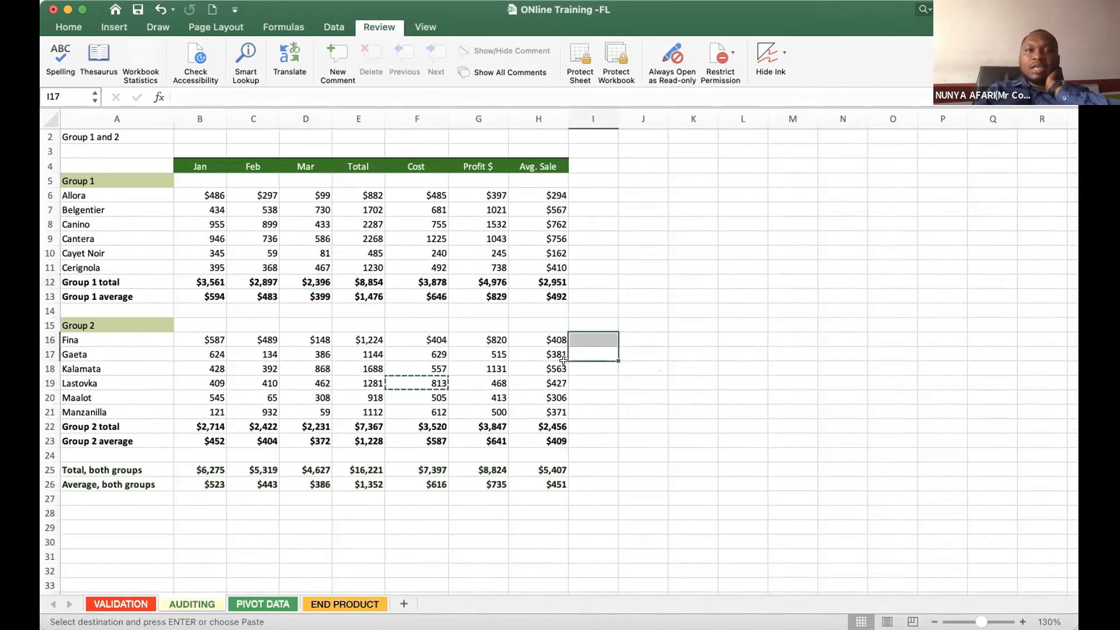
{"action": "left_click", "coordinate": [272, 25]}
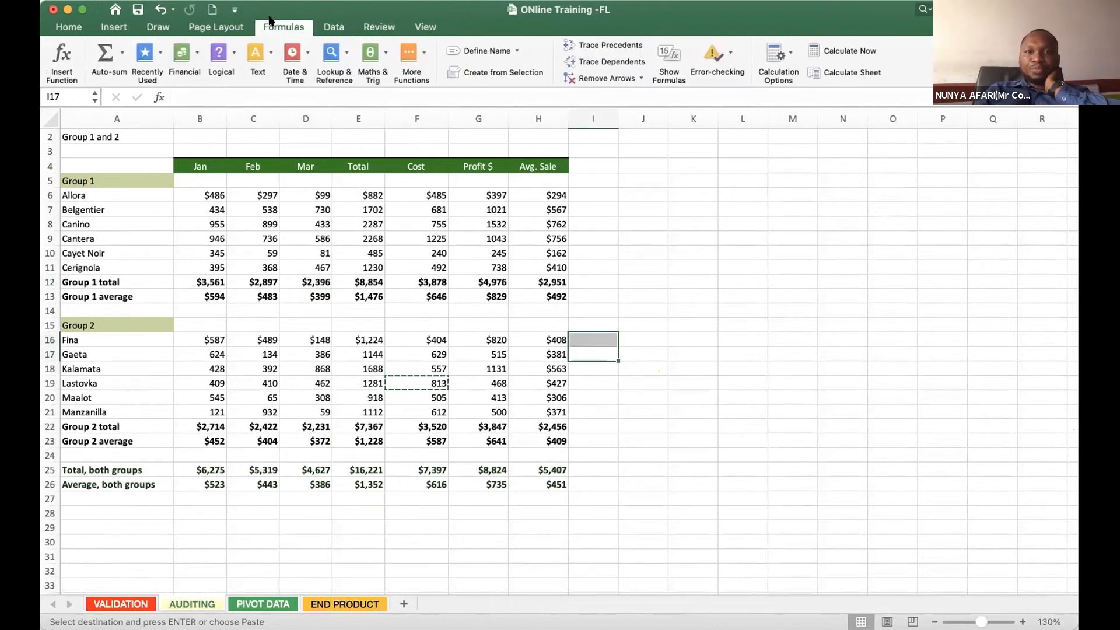
{"action": "key", "text": "Escape"}
{"action": "left_click", "coordinate": [551, 284]}
{"action": "left_click", "coordinate": [268, 511]}
{"action": "left_click", "coordinate": [594, 543]}
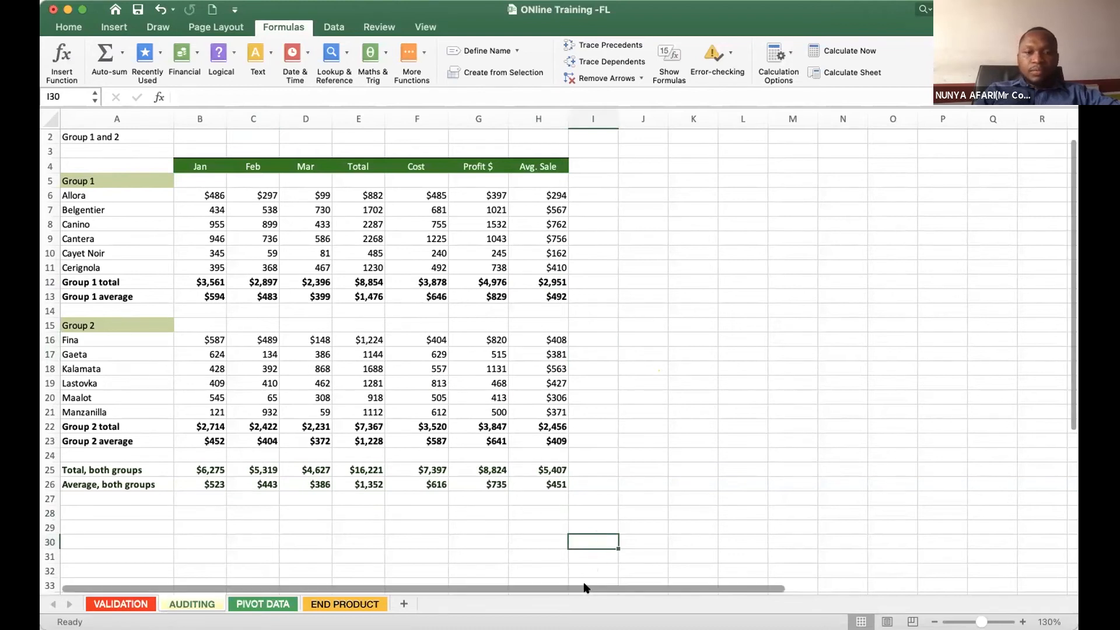
- Examine the Allora row's monthly figures, cost, and total, profit and average sale formulas at 150% zoom
{"action": "left_click", "coordinate": [200, 193]}
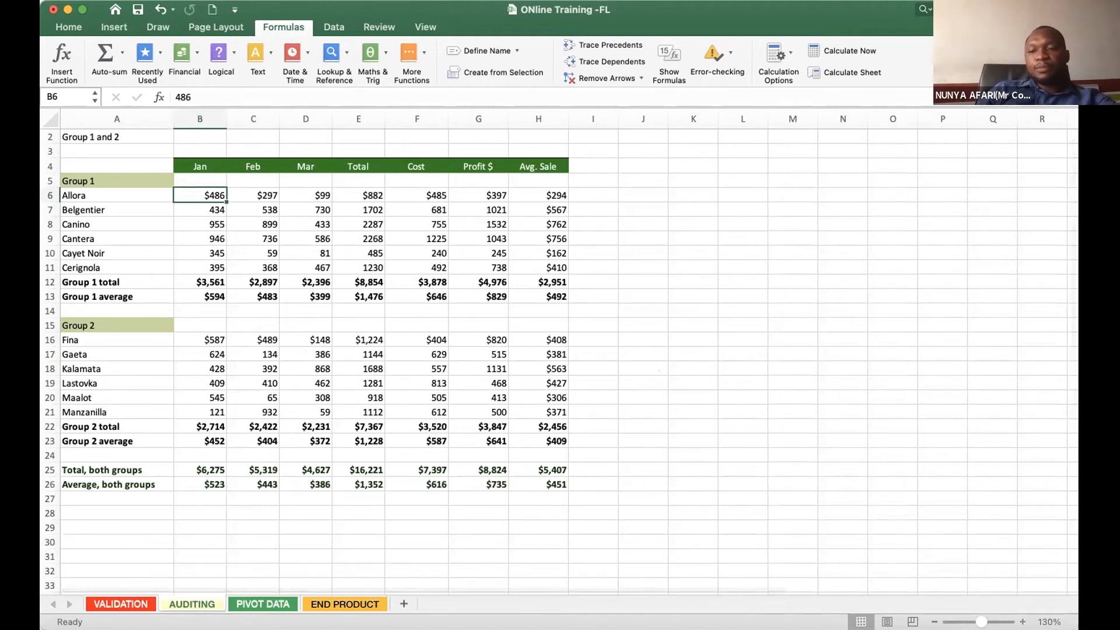
{"action": "left_click", "coordinate": [1023, 622]}
{"action": "left_click", "coordinate": [1023, 622]}
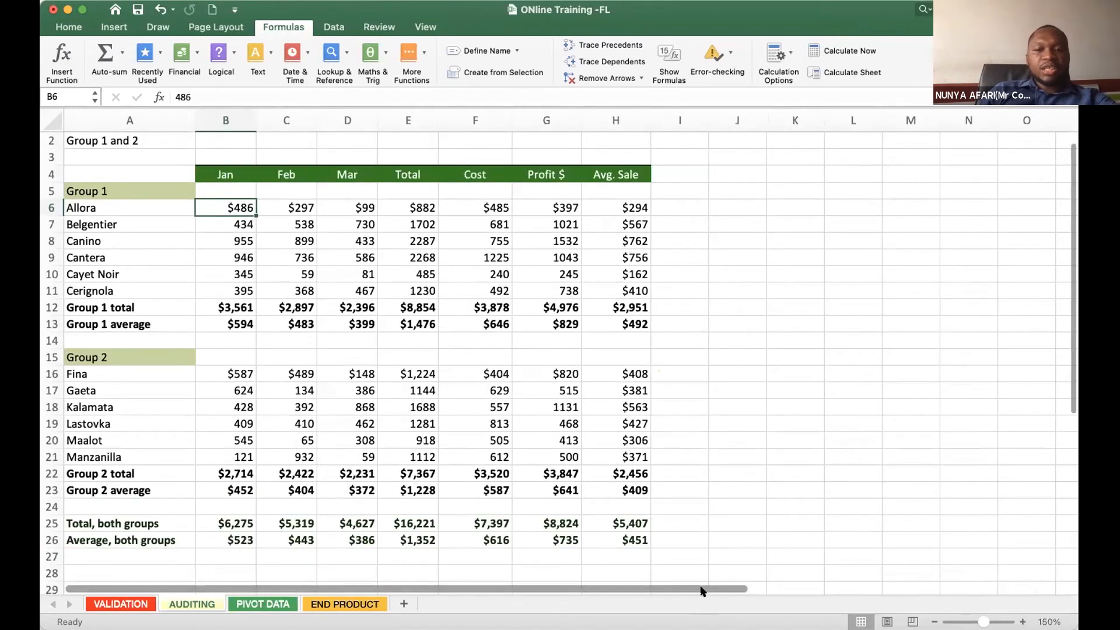
{"action": "left_click_drag", "start_coordinate": [122, 206], "coordinate": [111, 289]}
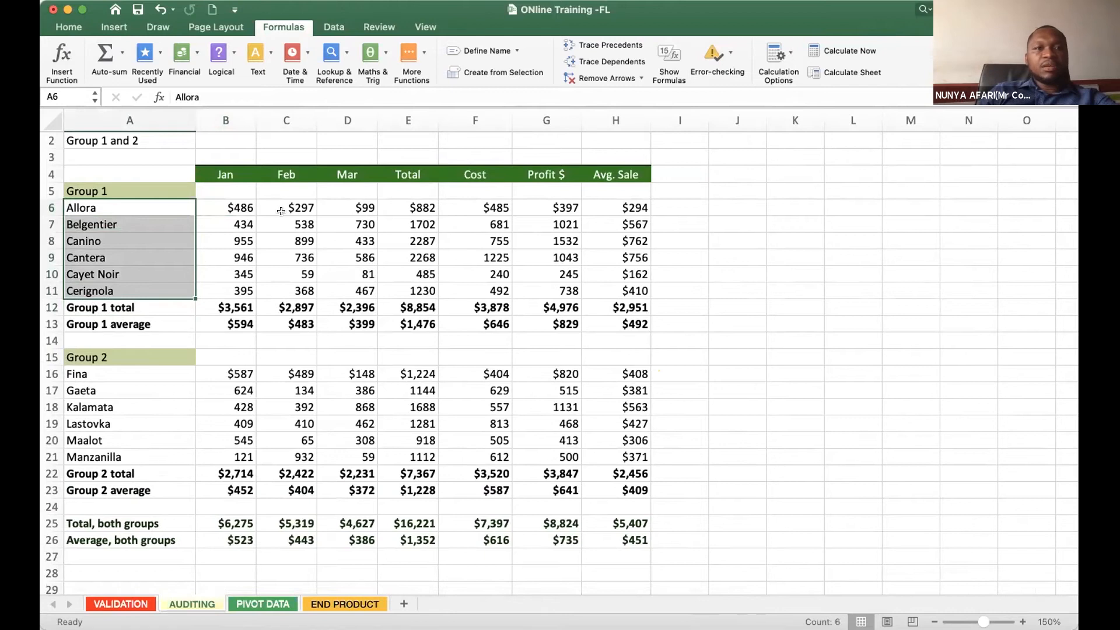
{"action": "left_click_drag", "start_coordinate": [225, 205], "coordinate": [357, 279]}
{"action": "double_click", "coordinate": [413, 208]}
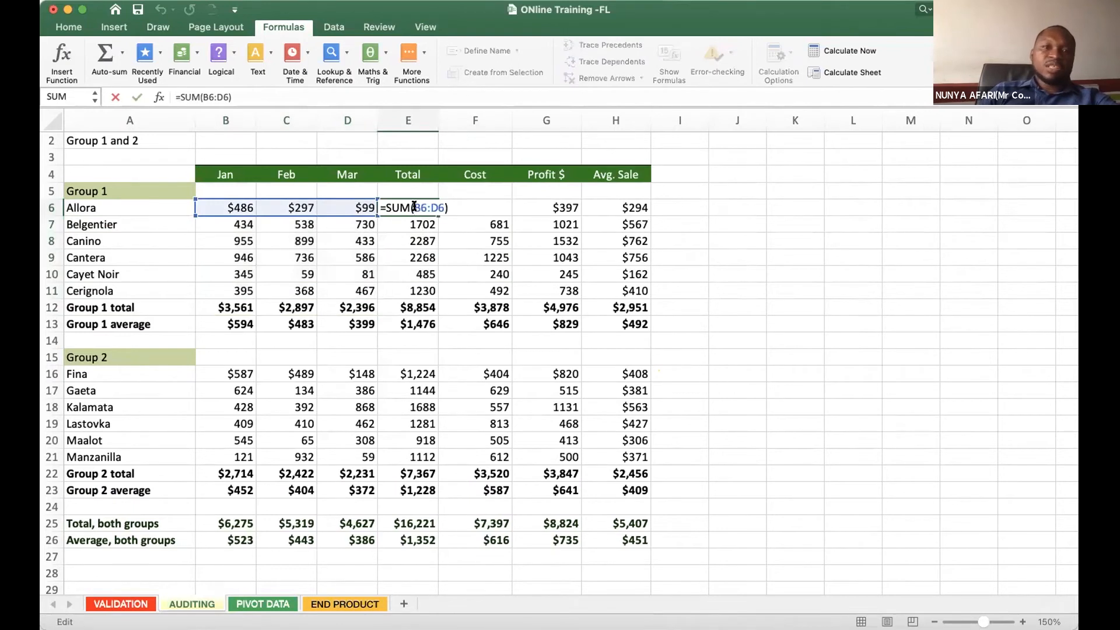
{"action": "key", "text": "Return"}
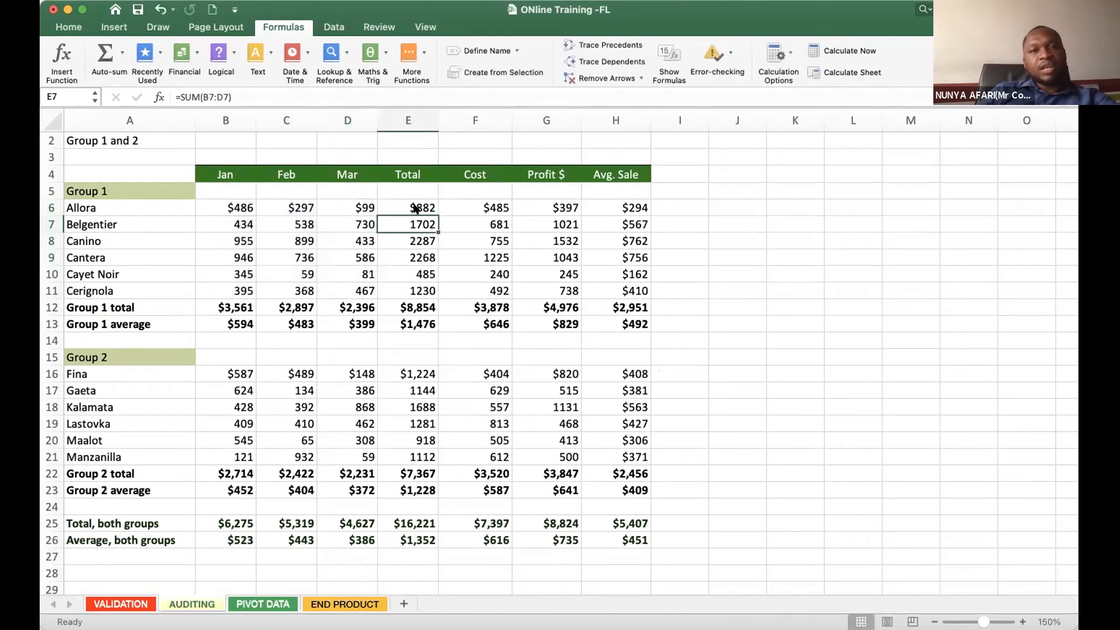
{"action": "left_click", "coordinate": [459, 207]}
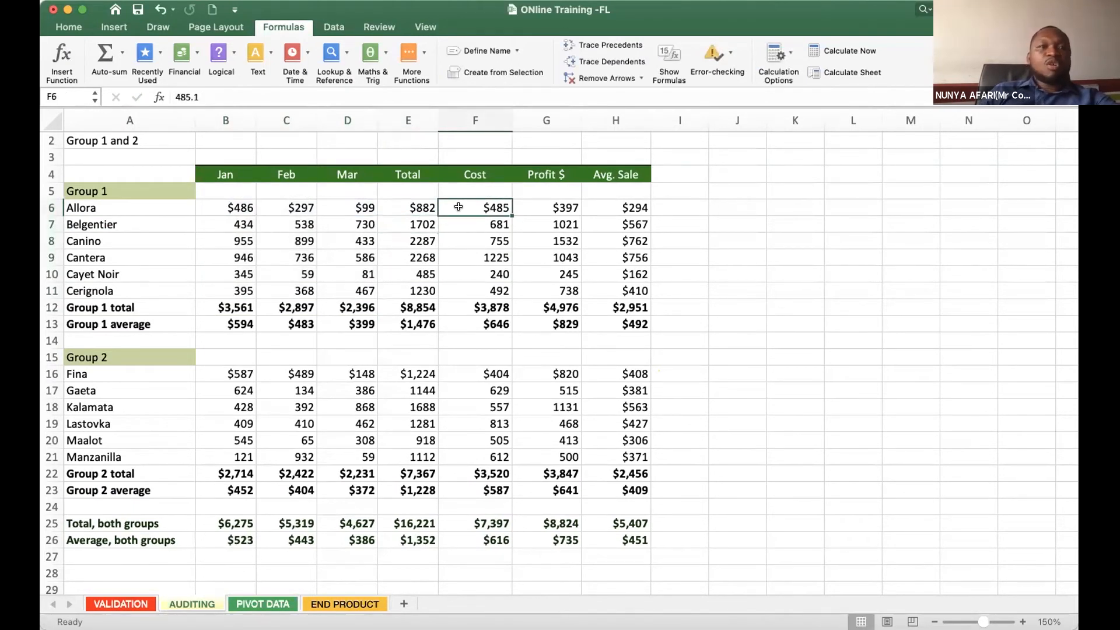
{"action": "left_click", "coordinate": [560, 206]}
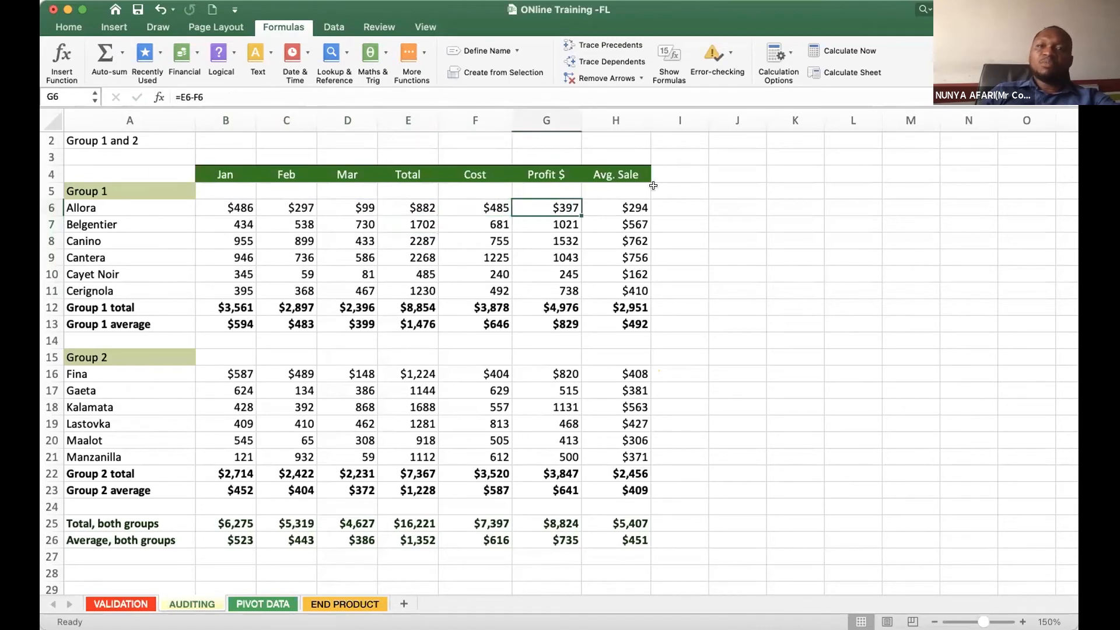
{"action": "key", "text": "Right"}
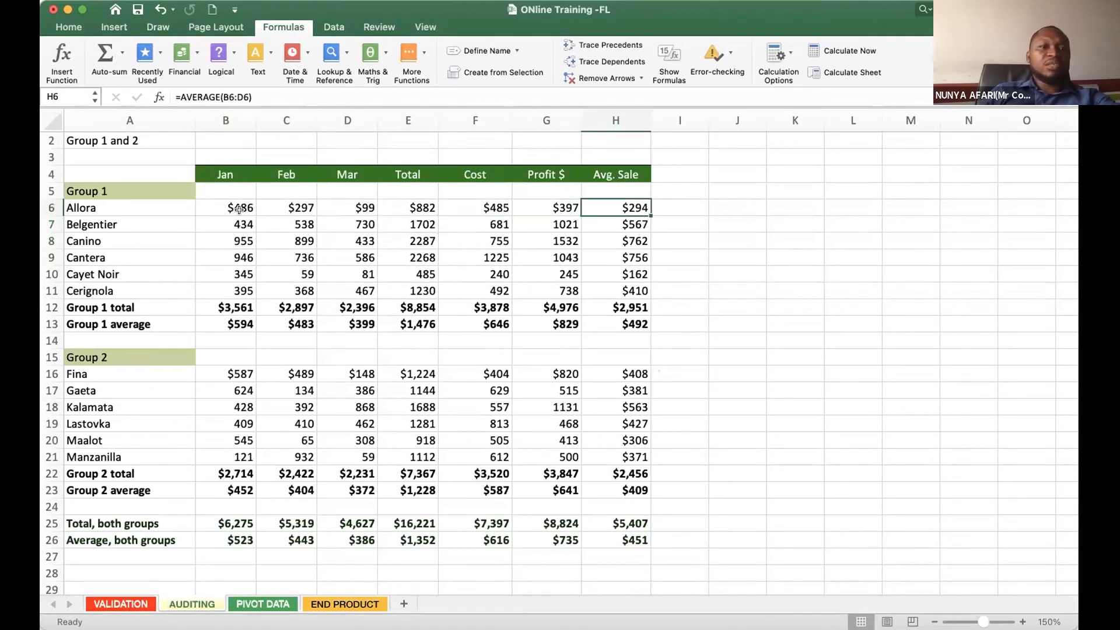
- Examine the Cost, Profit $ and Avg. Sale columns and the Group 1 total and average rows
{"action": "left_click", "coordinate": [492, 178]}
{"action": "left_click", "coordinate": [574, 175]}
{"action": "left_click", "coordinate": [616, 165]}
{"action": "left_click", "coordinate": [629, 270]}
{"action": "left_click", "coordinate": [458, 312]}
{"action": "left_click", "coordinate": [274, 327]}
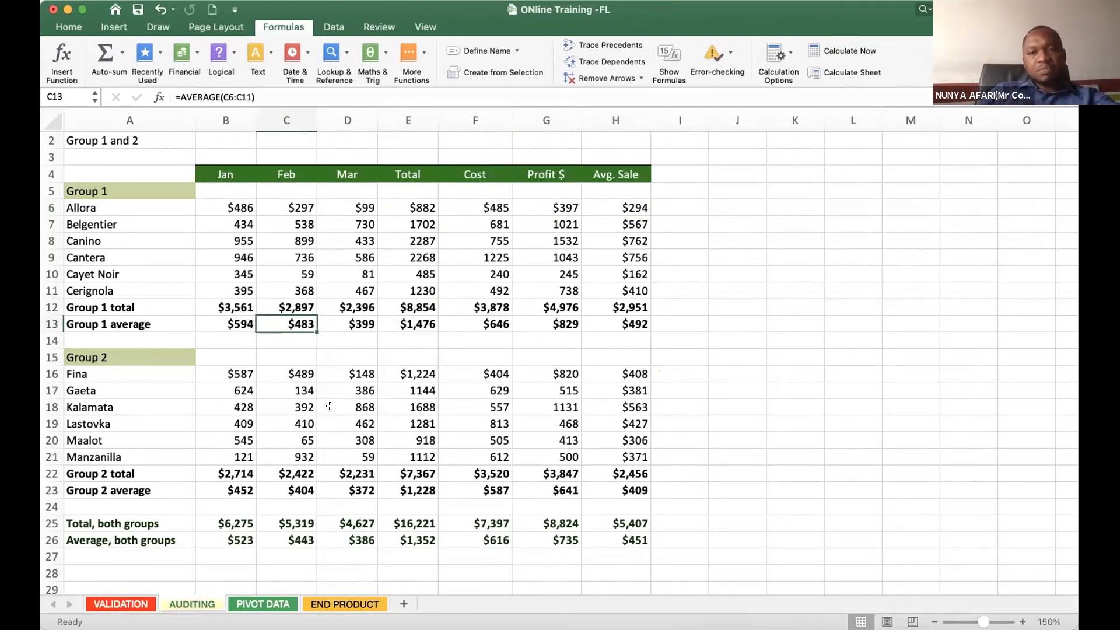
- Examine the Feb Group 1 total, the combined total and average formulas for both groups, and the item figures feeding them
{"action": "left_click", "coordinate": [312, 303]}
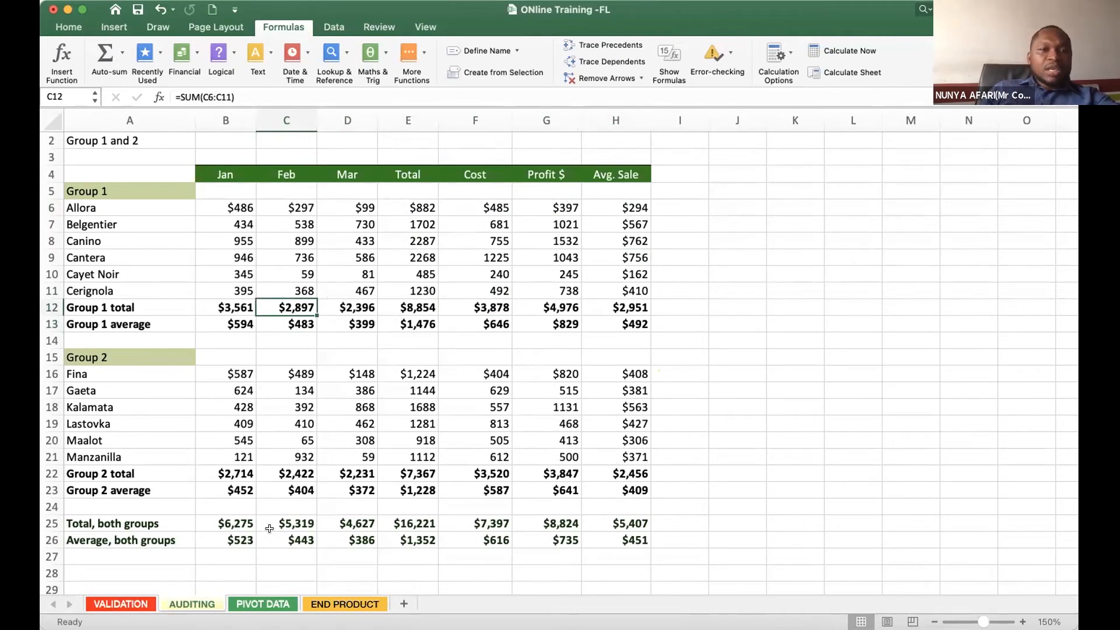
{"action": "left_click", "coordinate": [93, 236]}
{"action": "left_click", "coordinate": [119, 426]}
{"action": "left_click", "coordinate": [300, 523]}
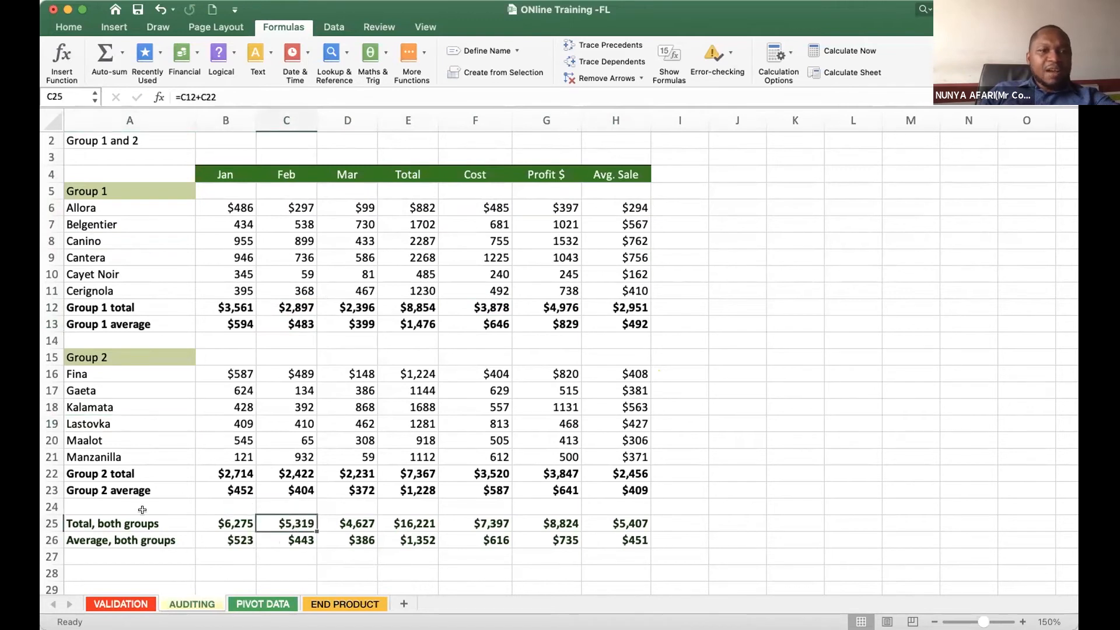
{"action": "left_click", "coordinate": [99, 540]}
{"action": "left_click", "coordinate": [476, 540]}
{"action": "left_click", "coordinate": [286, 407]}
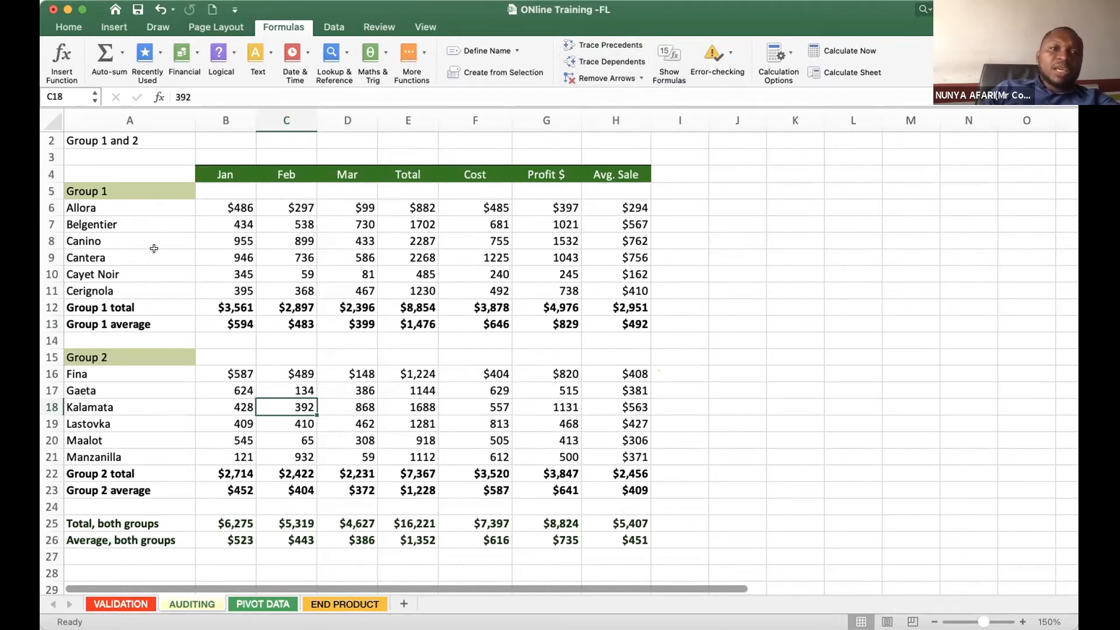
{"action": "left_click", "coordinate": [217, 242]}
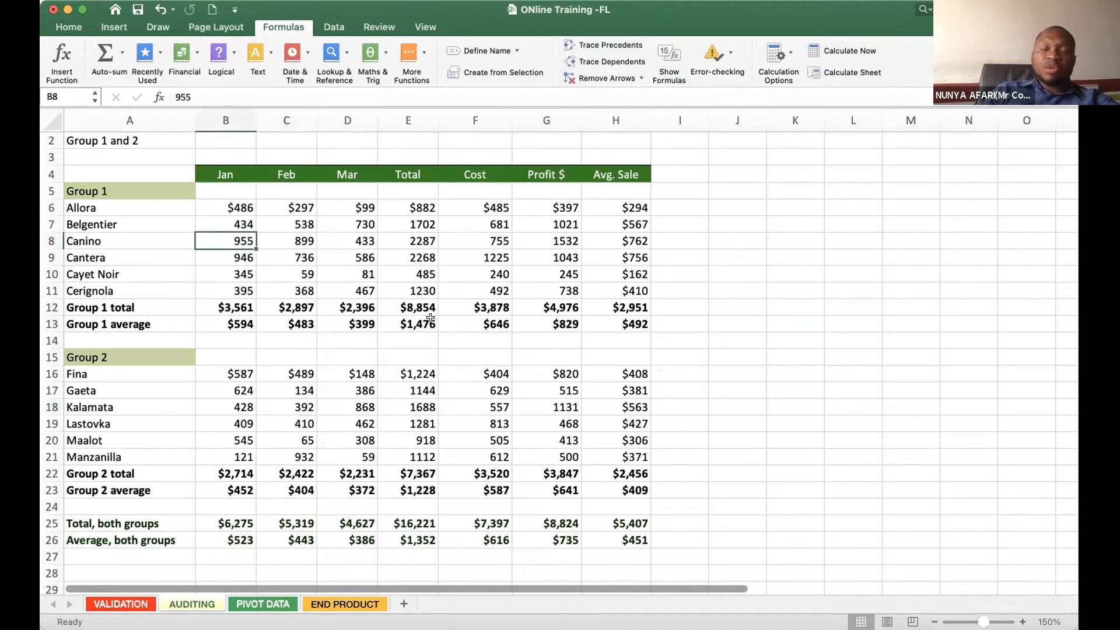
{"action": "left_click", "coordinate": [284, 461]}
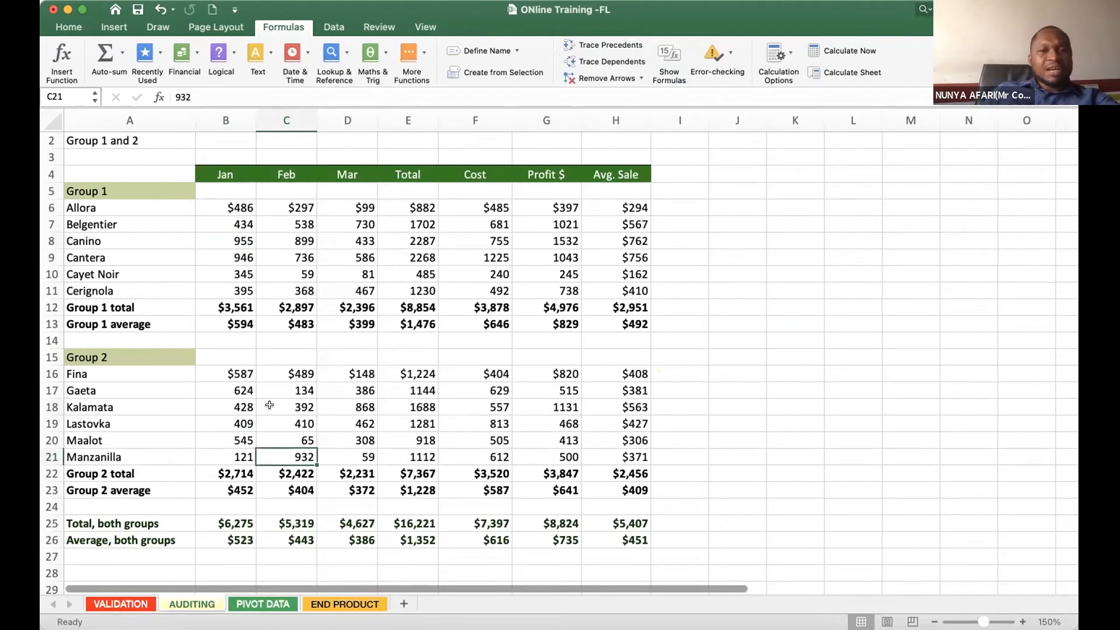
- Trace the dependents of Canino's Jan figure (B8) and the Feb Group 1 average (C13), and clear the tracing arrows
{"action": "left_click", "coordinate": [219, 241]}
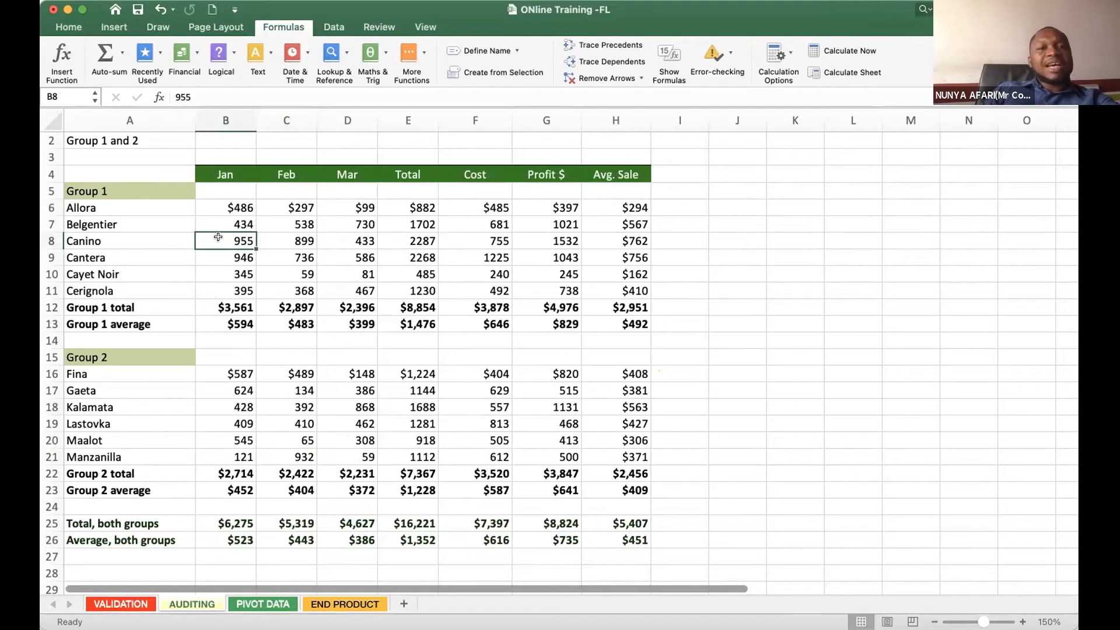
{"action": "left_click", "coordinate": [621, 66]}
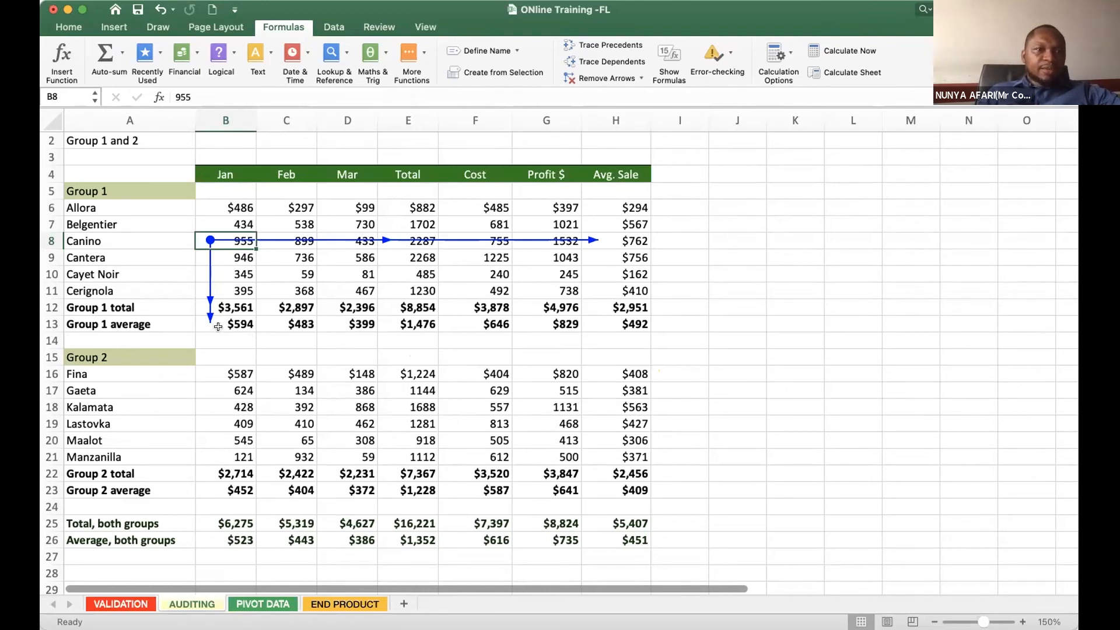
{"action": "left_click", "coordinate": [294, 323]}
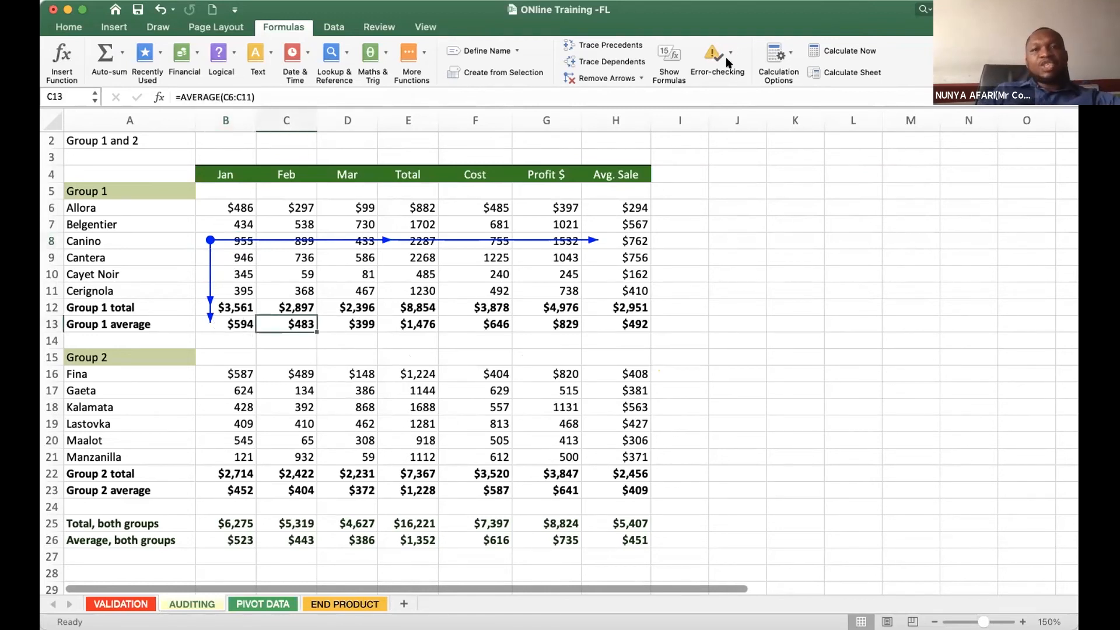
{"action": "left_click", "coordinate": [606, 62]}
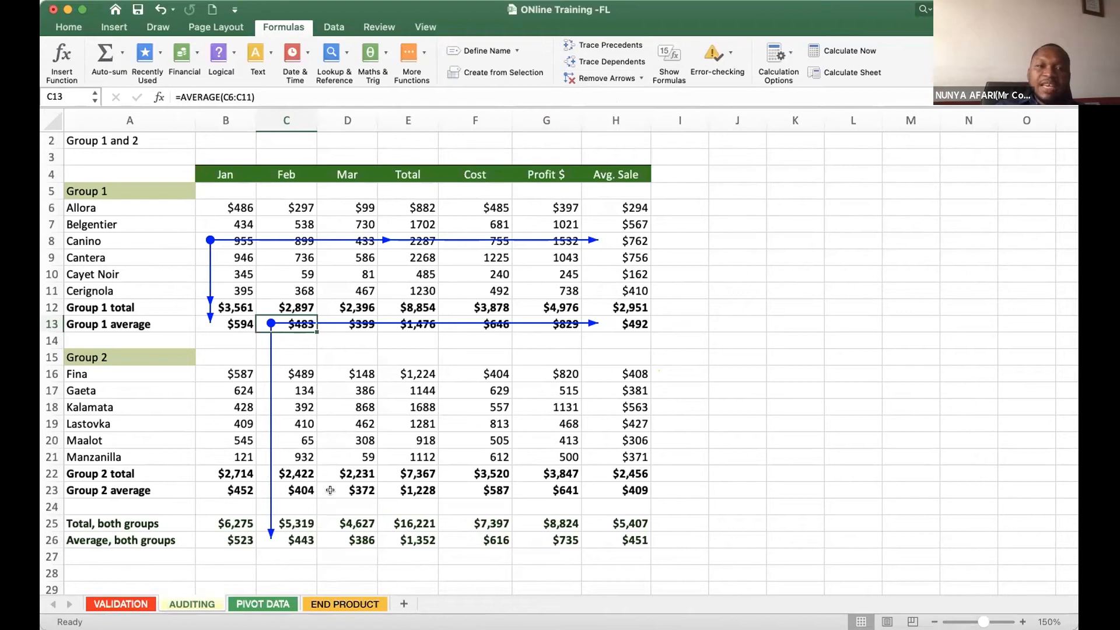
{"action": "left_click", "coordinate": [640, 82]}
{"action": "left_click", "coordinate": [391, 408]}
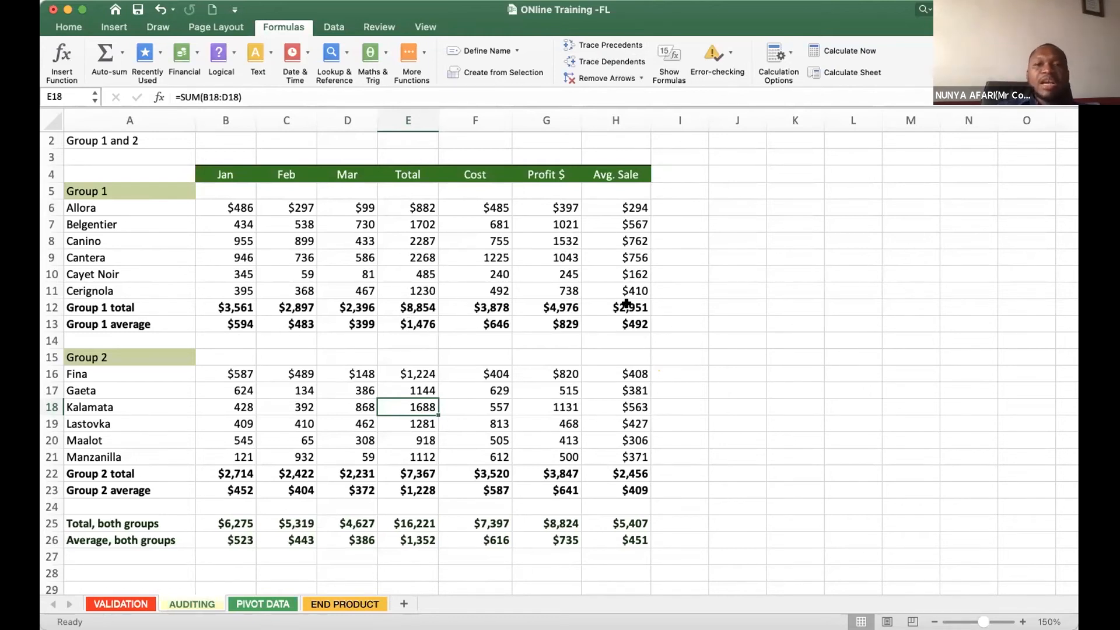
- Trace the precedents of the Group 1 Profit $ total (G12) and the combined Cost total (F25), and clear the tracing arrows
{"action": "left_click", "coordinate": [535, 310]}
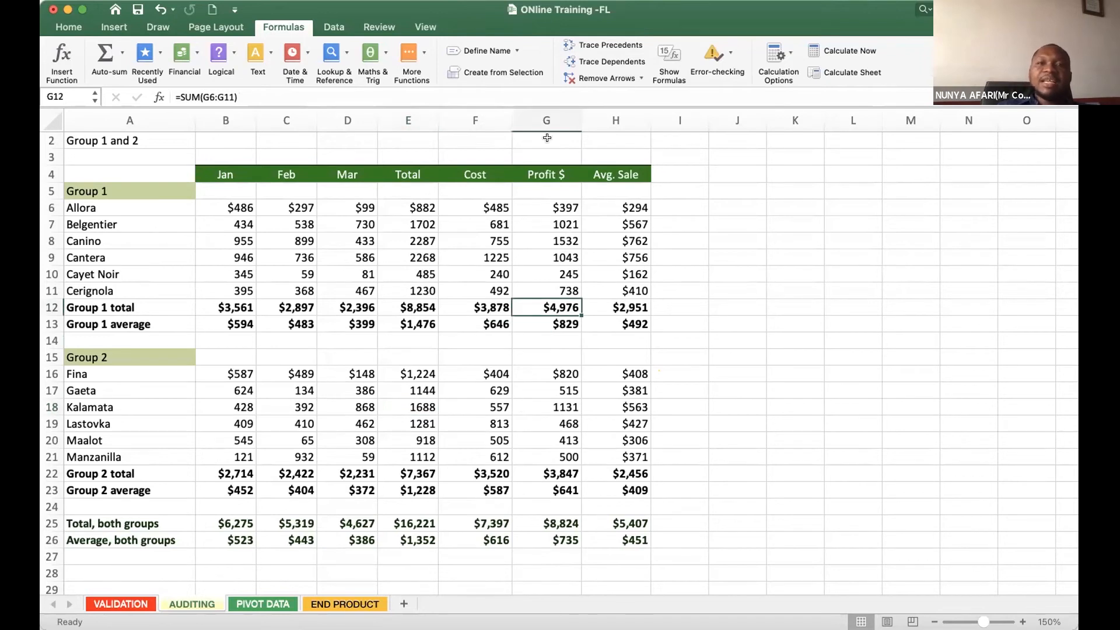
{"action": "left_click", "coordinate": [601, 45]}
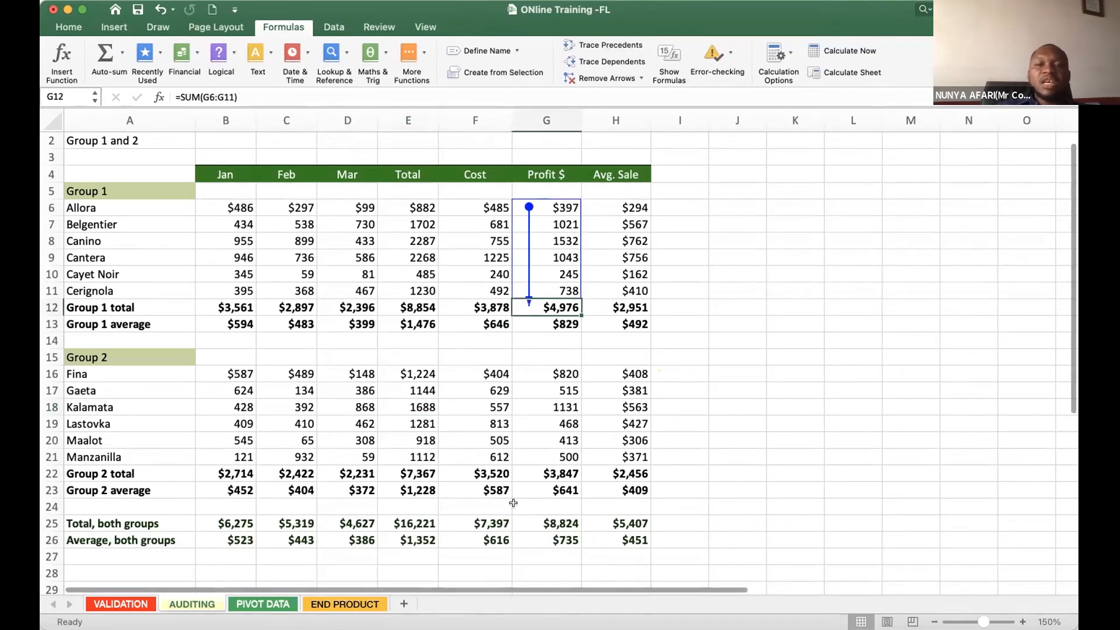
{"action": "left_click", "coordinate": [476, 520]}
{"action": "left_click", "coordinate": [601, 45]}
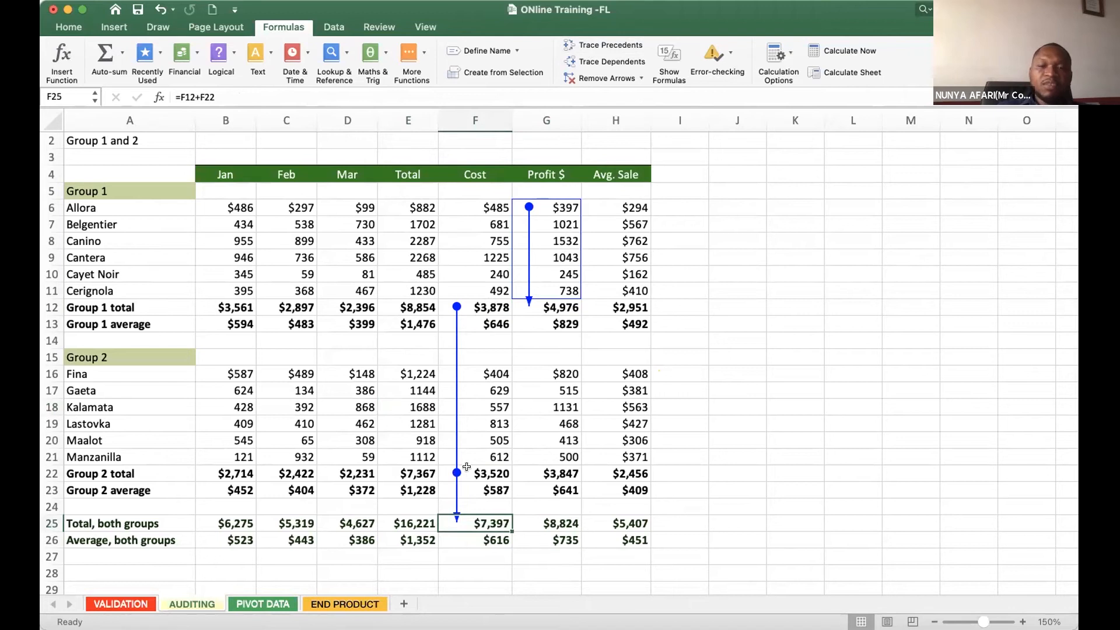
{"action": "left_click", "coordinate": [559, 304]}
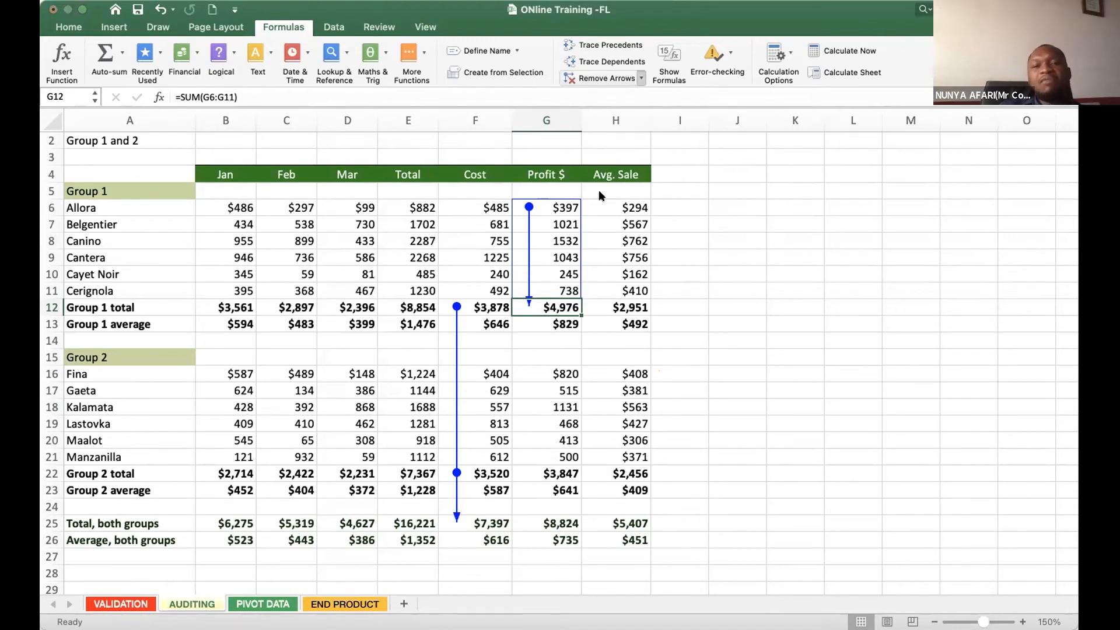
{"action": "left_click", "coordinate": [516, 255]}
{"action": "left_click", "coordinate": [469, 421]}
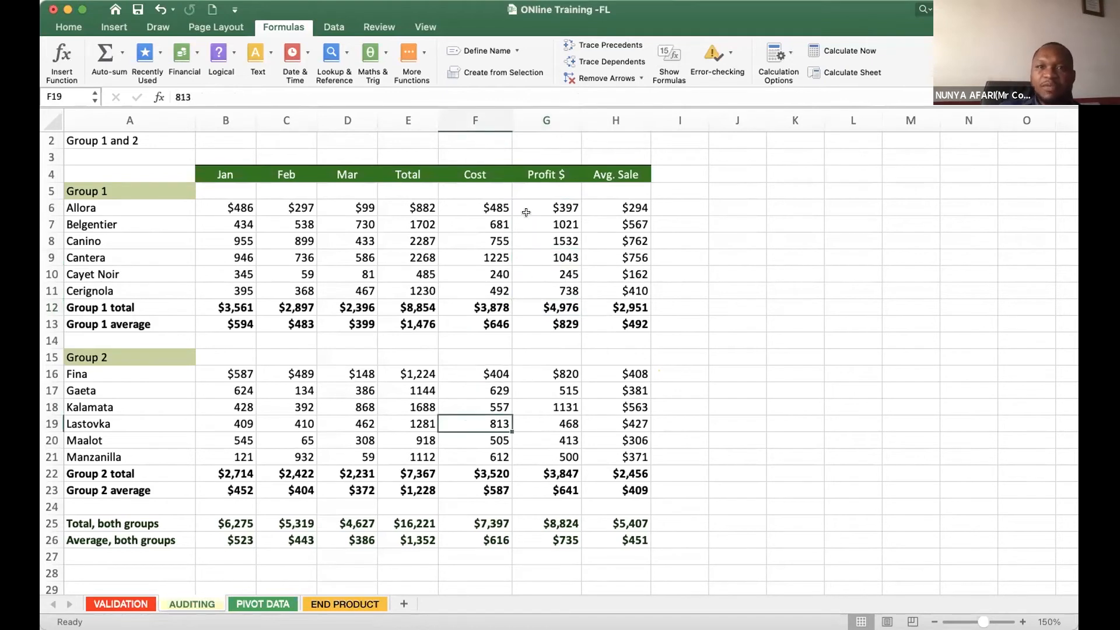
- Display all formulas on the AUDITING sheet in place of their results, and switch back to the calculated values
{"action": "left_click", "coordinate": [671, 68]}
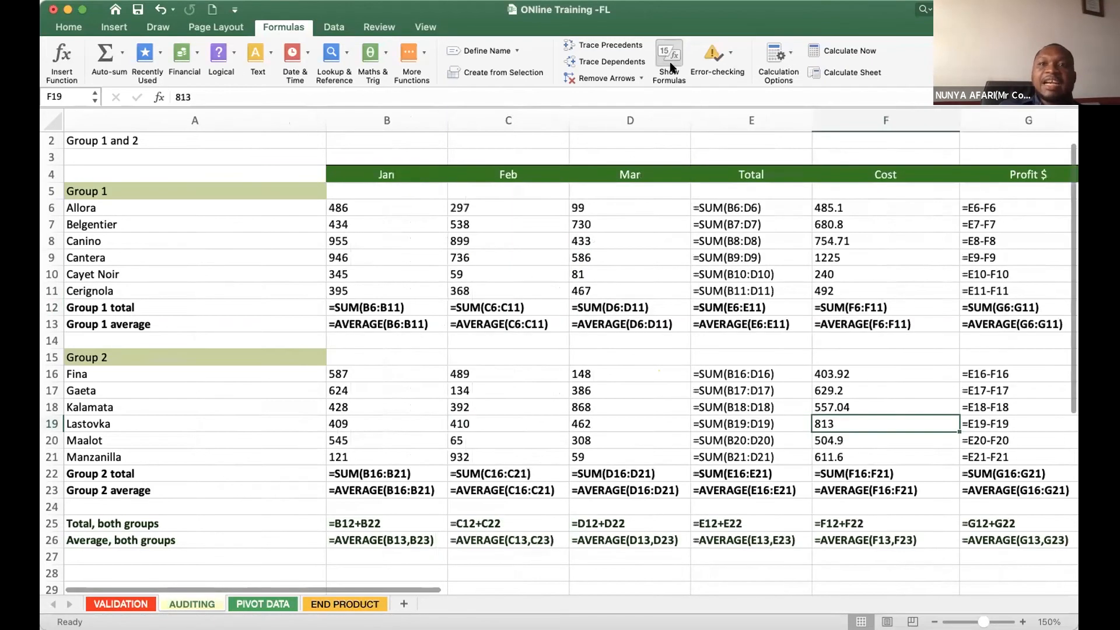
{"action": "left_click", "coordinate": [671, 68]}
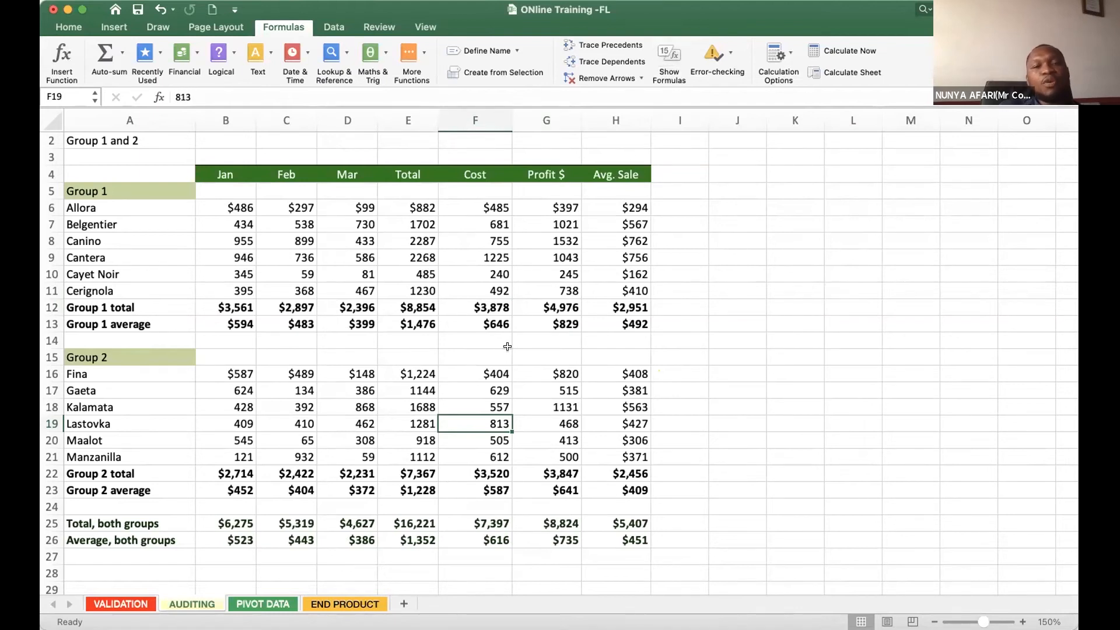
- Check individual Group 1 and Group 2 cells to compare plain entries with formulas, ending on the Group 2 Cost average (F23)
{"action": "left_click", "coordinate": [239, 325]}
{"action": "left_click", "coordinate": [286, 472]}
{"action": "left_click", "coordinate": [83, 486]}
{"action": "left_click", "coordinate": [168, 408]}
{"action": "left_click", "coordinate": [175, 394]}
{"action": "left_click", "coordinate": [217, 234]}
{"action": "left_click", "coordinate": [515, 243]}
{"action": "left_click", "coordinate": [456, 486]}
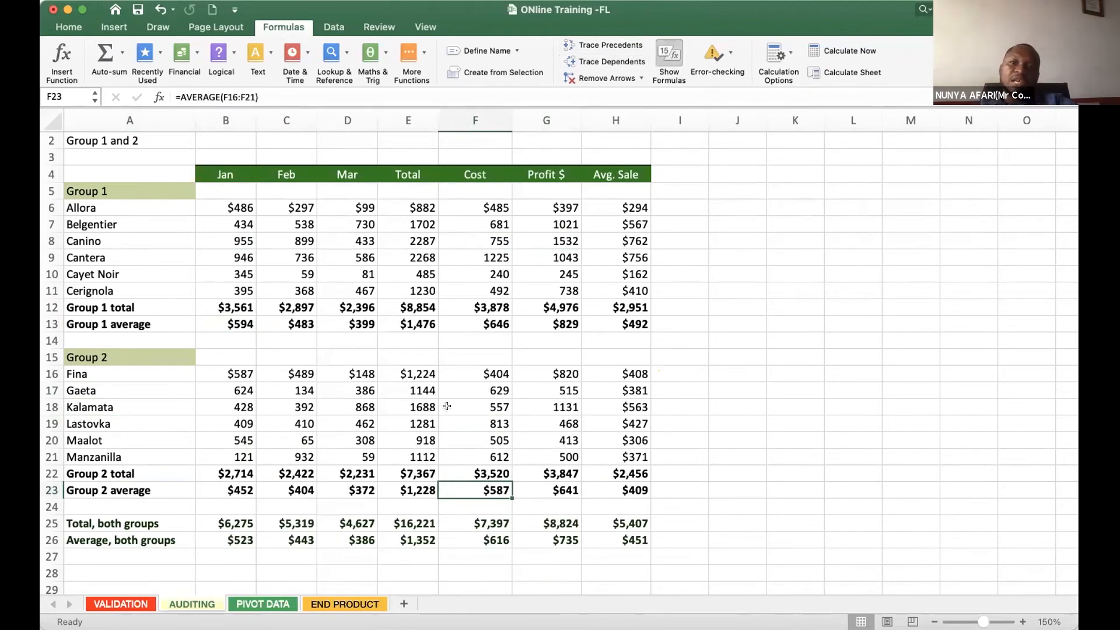
- Display all formulas again, review them across to the Avg. Sale column, and return to the calculated values
{"action": "key", "text": "ctrl+grave"}
{"action": "left_click_drag", "start_coordinate": [402, 588], "coordinate": [520, 587]}
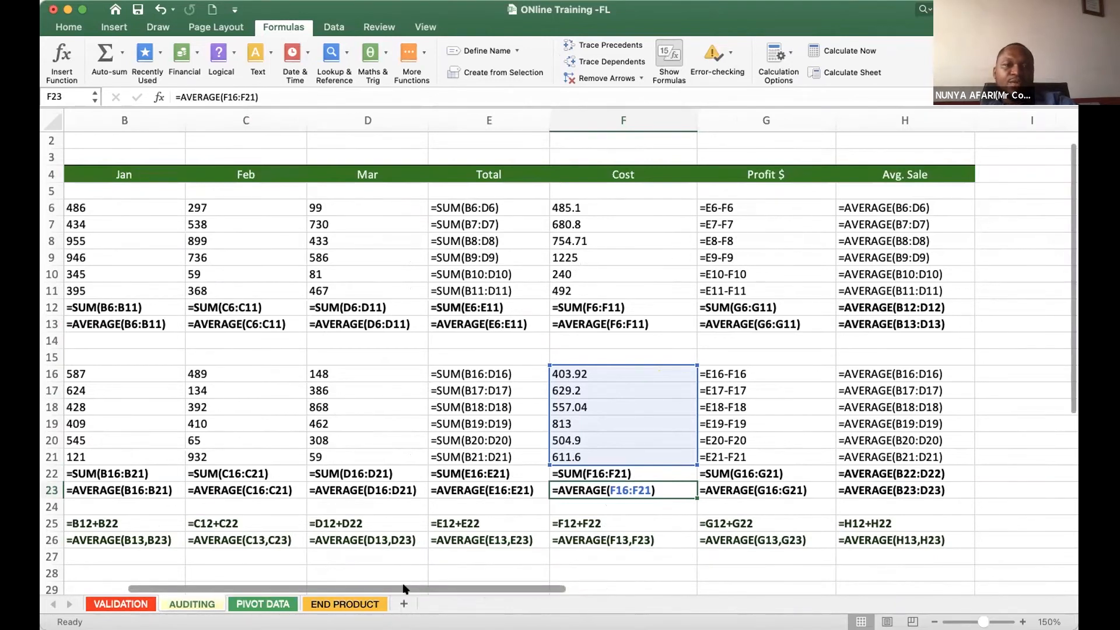
{"action": "left_click_drag", "start_coordinate": [405, 589], "coordinate": [310, 586]}
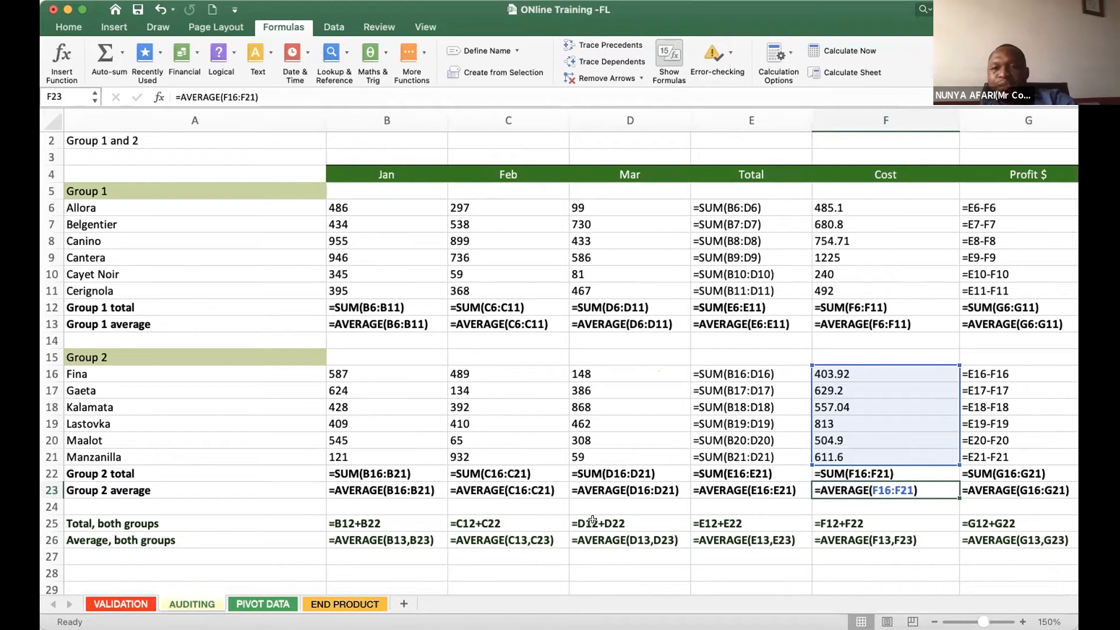
{"action": "left_click", "coordinate": [665, 57]}
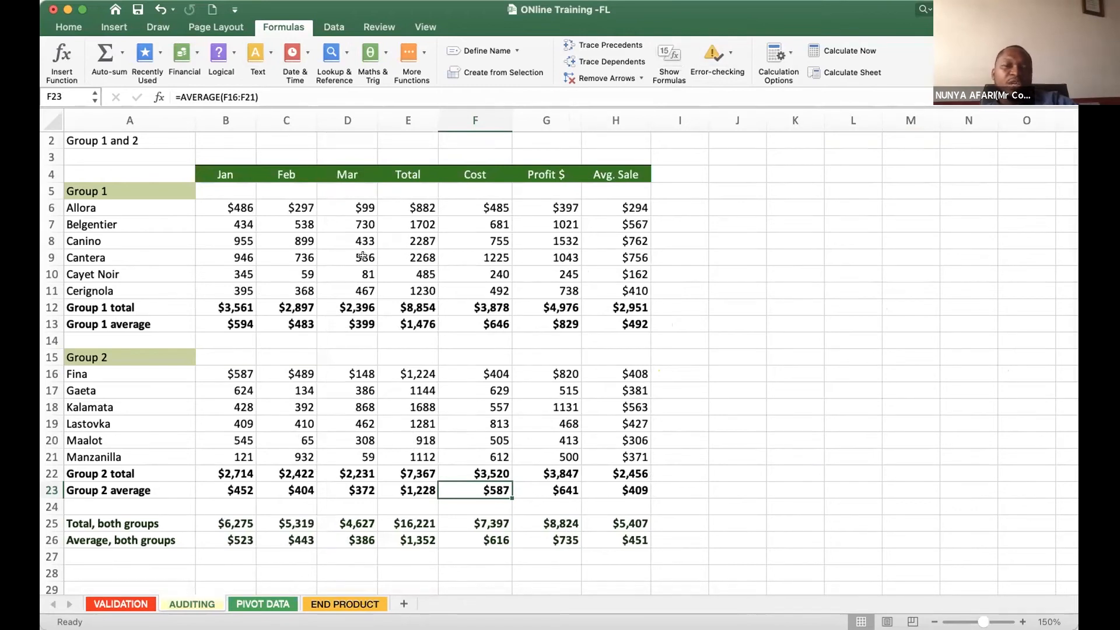
- Inspect the source ranges of the Mar Group 1 total (D12) and Feb Group 1 average (C13), and the combined Cost average formula (F26)
{"action": "left_click", "coordinate": [363, 256]}
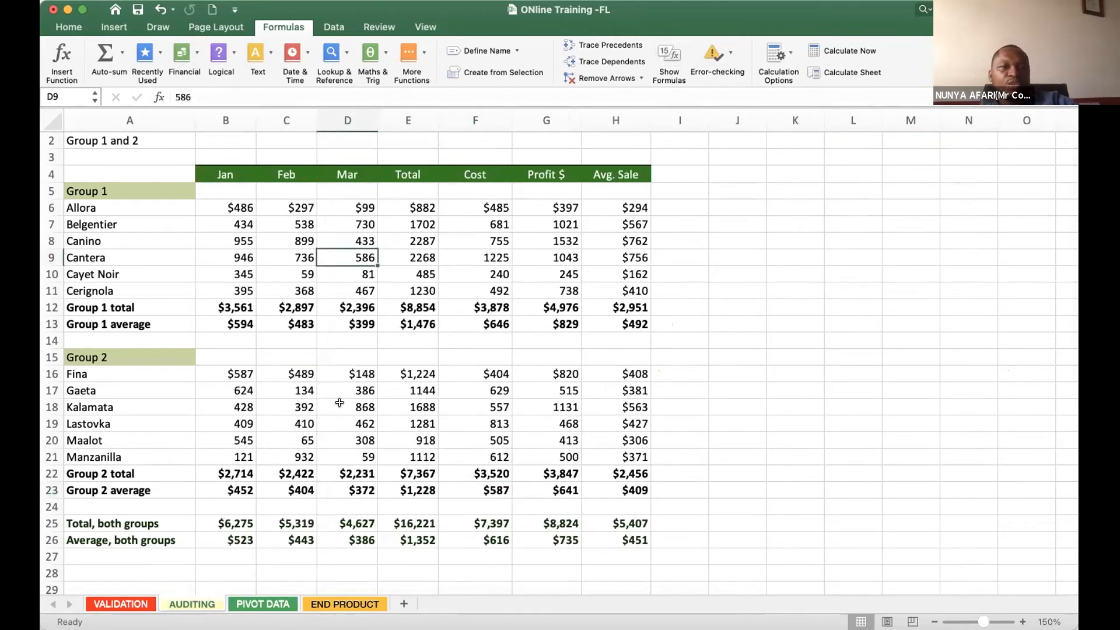
{"action": "double_click", "coordinate": [368, 307]}
{"action": "key", "text": "Return"}
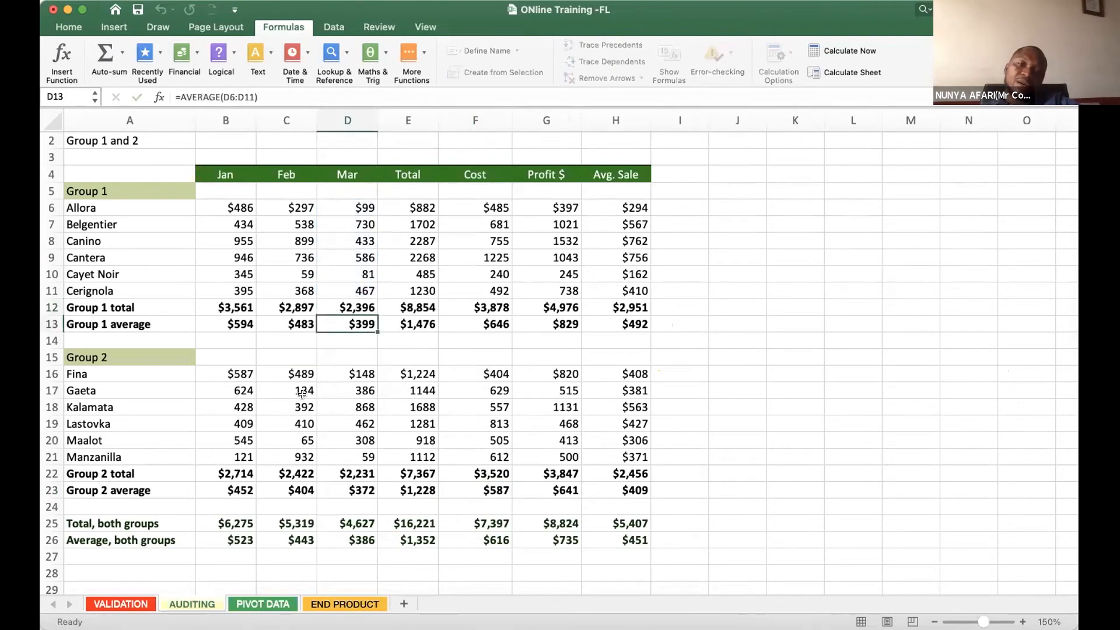
{"action": "double_click", "coordinate": [291, 323]}
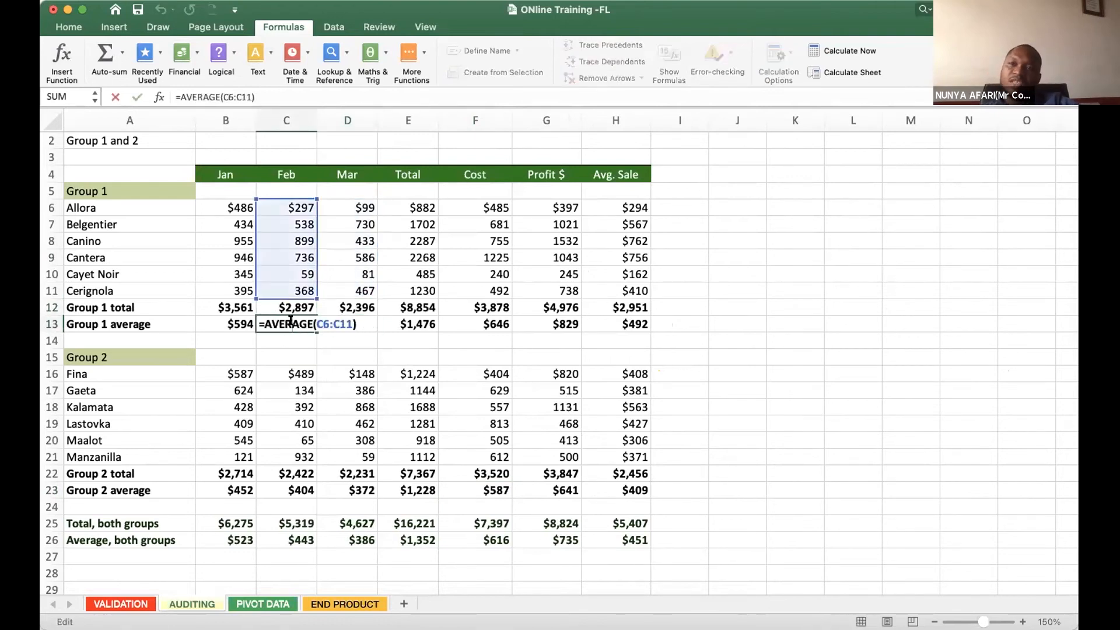
{"action": "key", "text": "Return"}
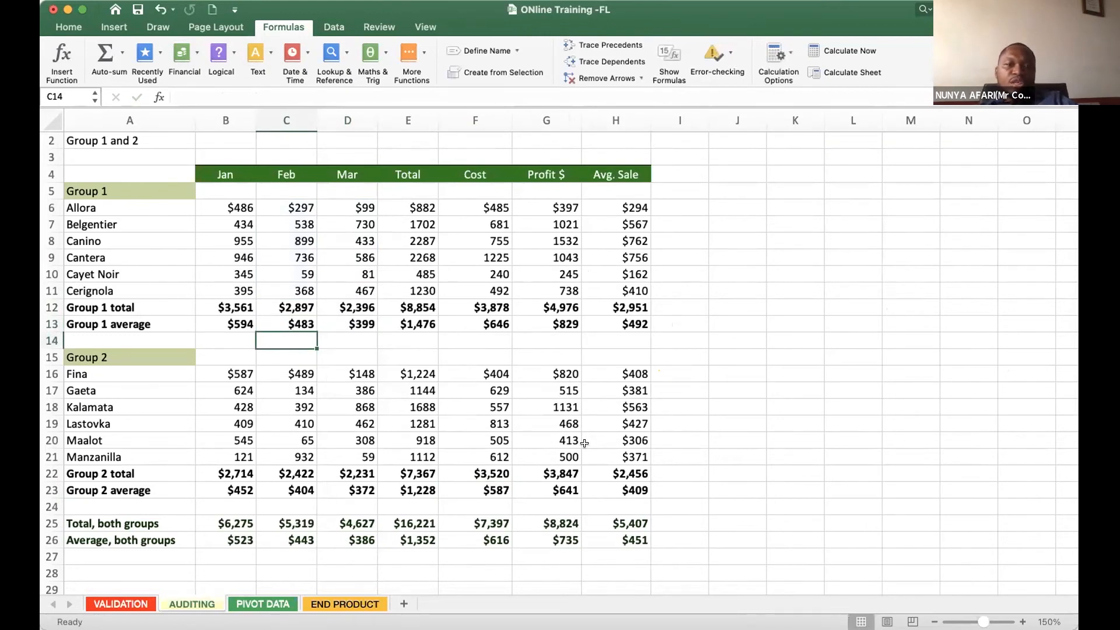
{"action": "left_click", "coordinate": [485, 541]}
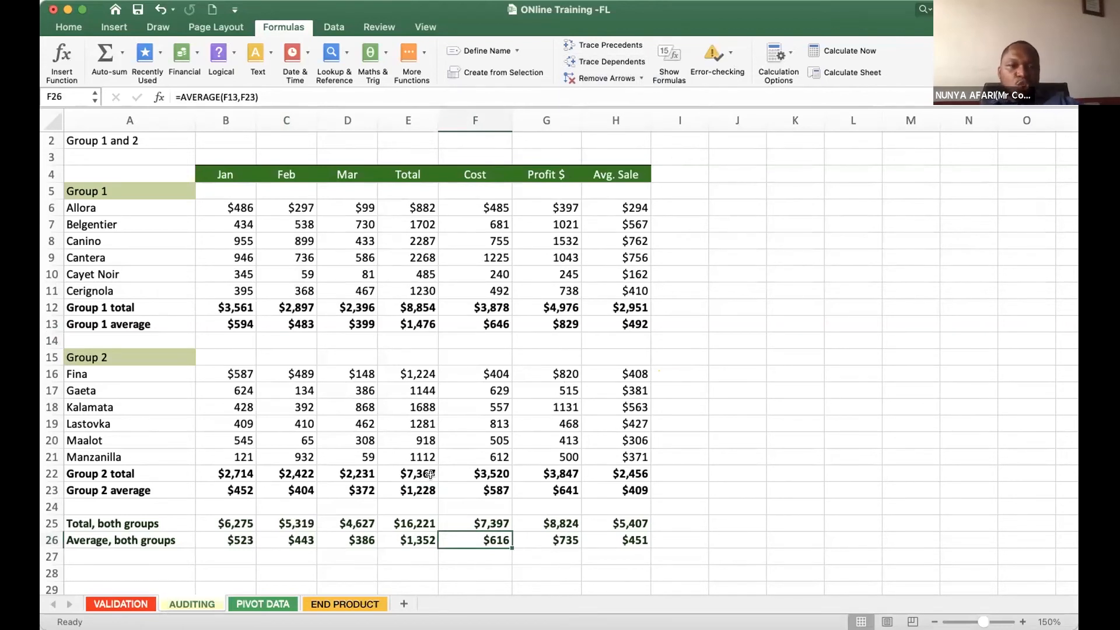
- Clear the Jan, Feb, Mar and Total cells of all Group 2 items (B16:E21)
{"action": "left_click", "coordinate": [345, 406]}
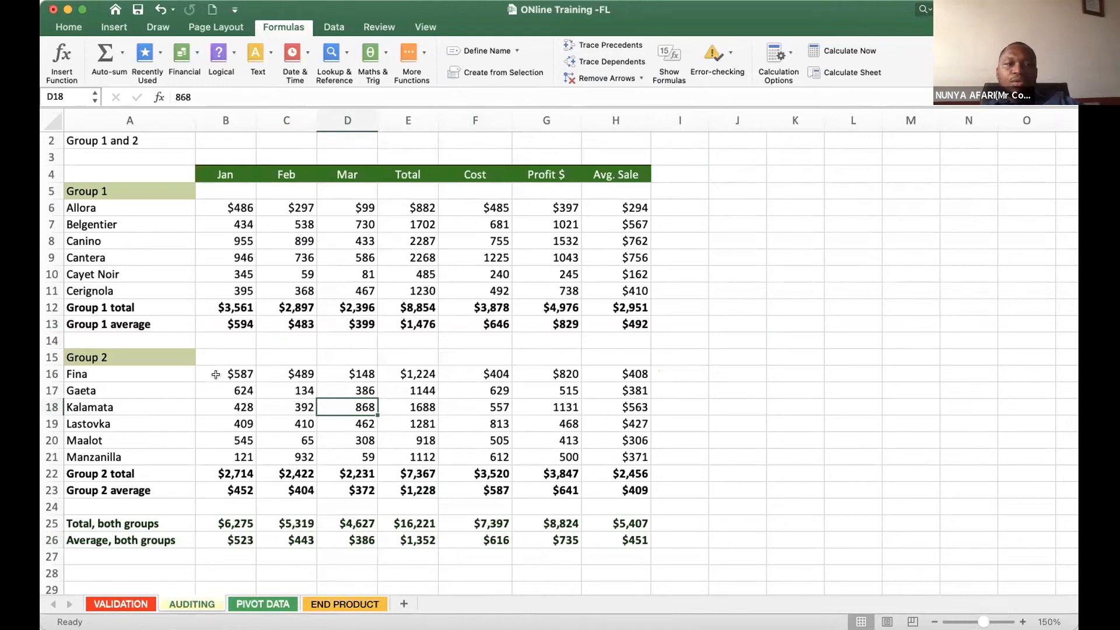
{"action": "left_click_drag", "start_coordinate": [236, 376], "coordinate": [554, 426]}
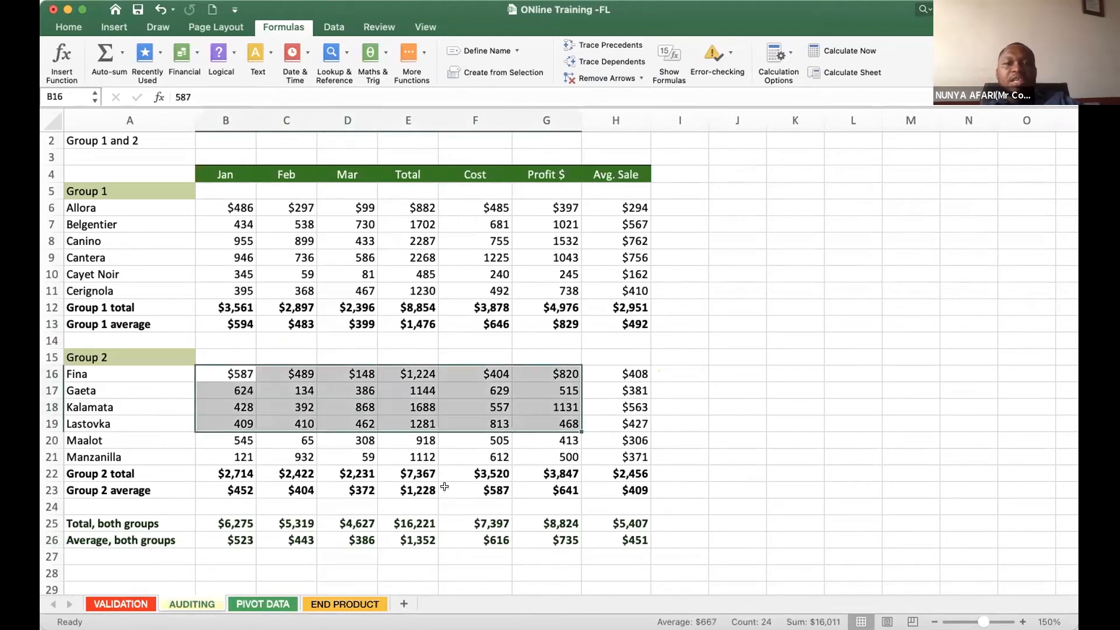
{"action": "left_click", "coordinate": [543, 490]}
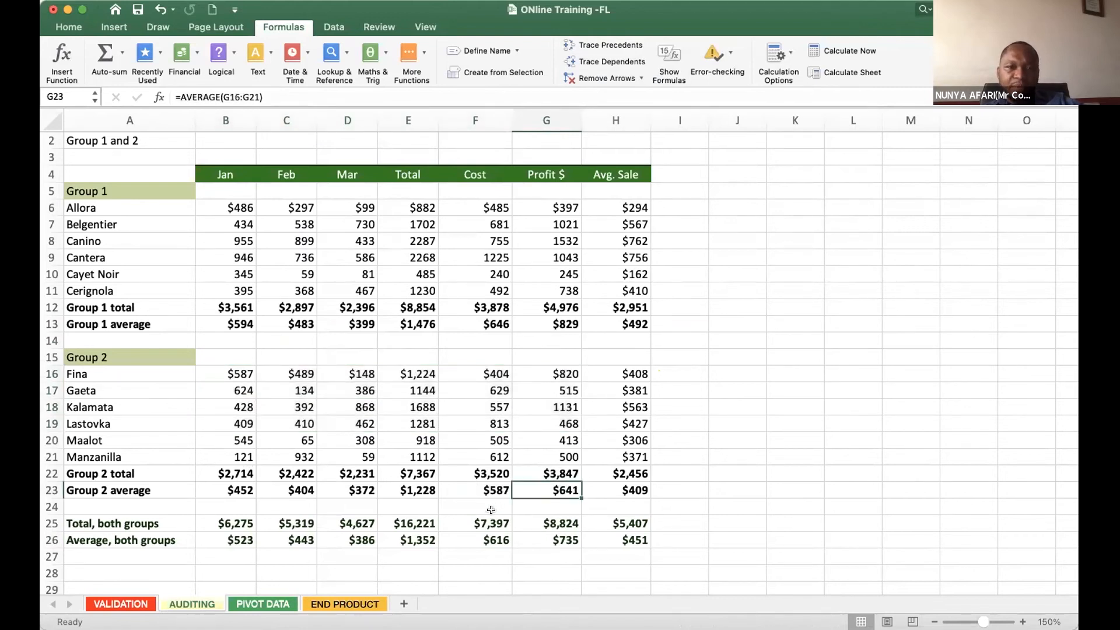
{"action": "left_click", "coordinate": [237, 374]}
{"action": "left_click_drag", "start_coordinate": [304, 394], "coordinate": [414, 451]}
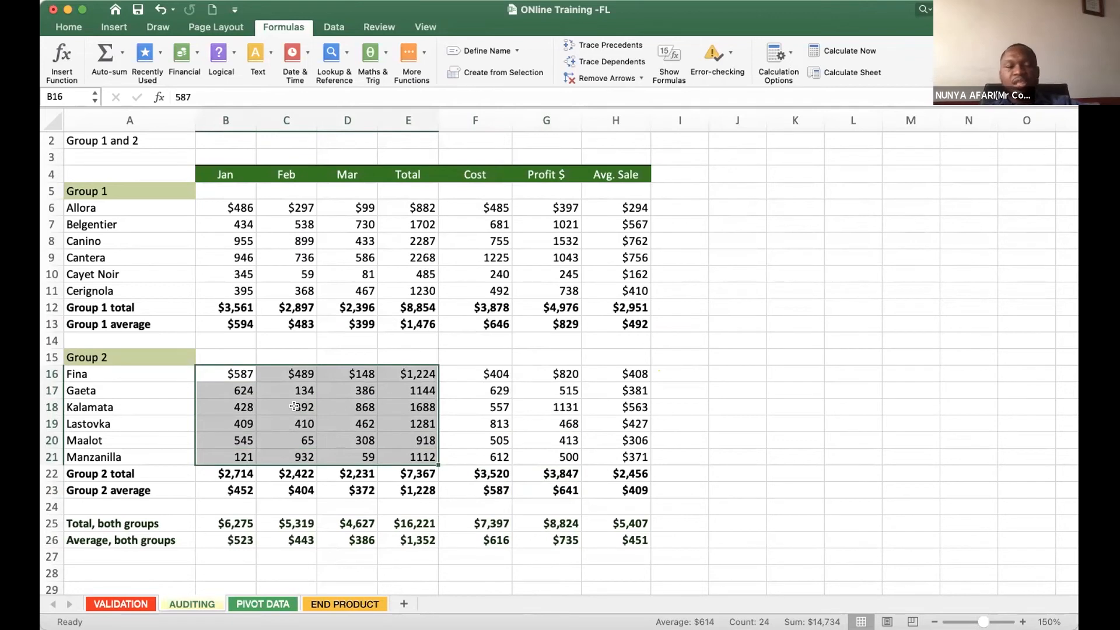
{"action": "key", "text": "Delete"}
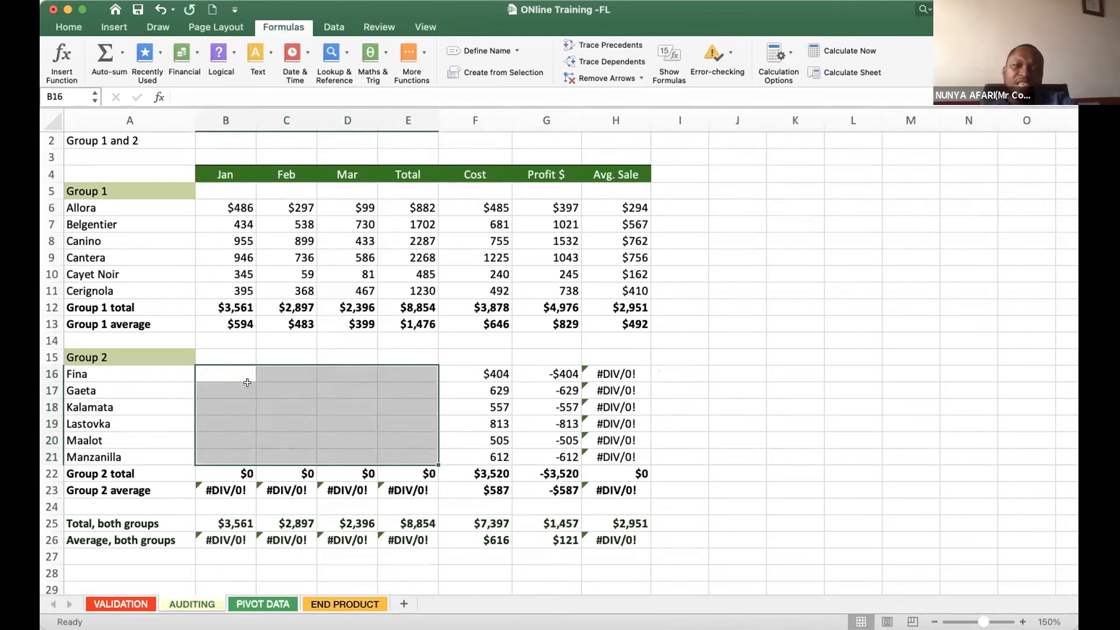
{"action": "left_click", "coordinate": [273, 415]}
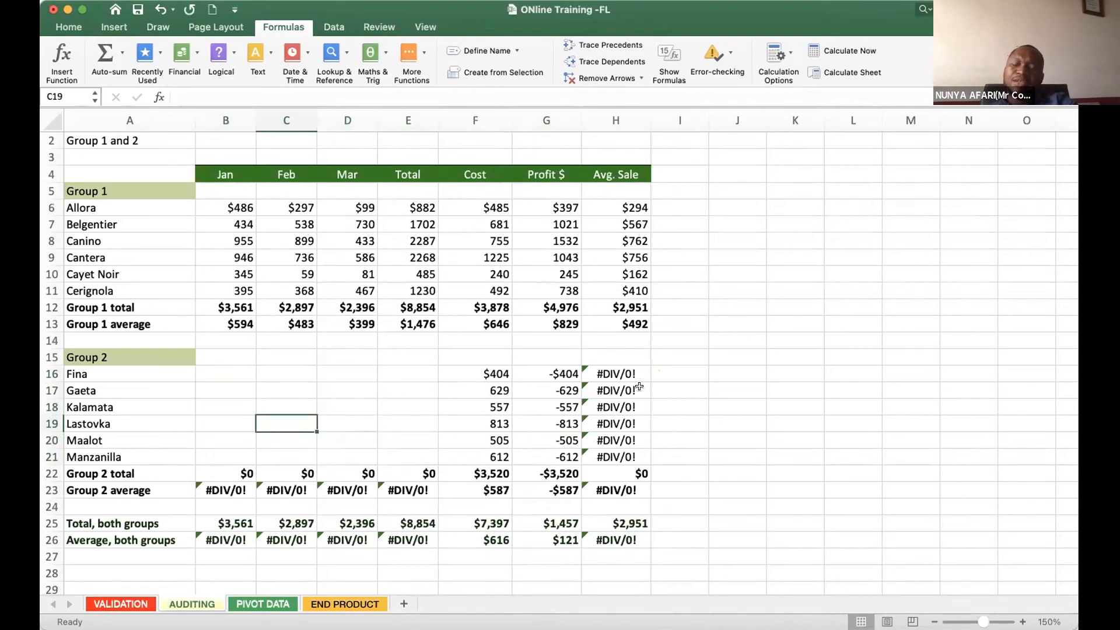
- Trace the error in Fina's Avg. Sale cell (H16) back to its source cells
{"action": "left_click", "coordinate": [607, 371]}
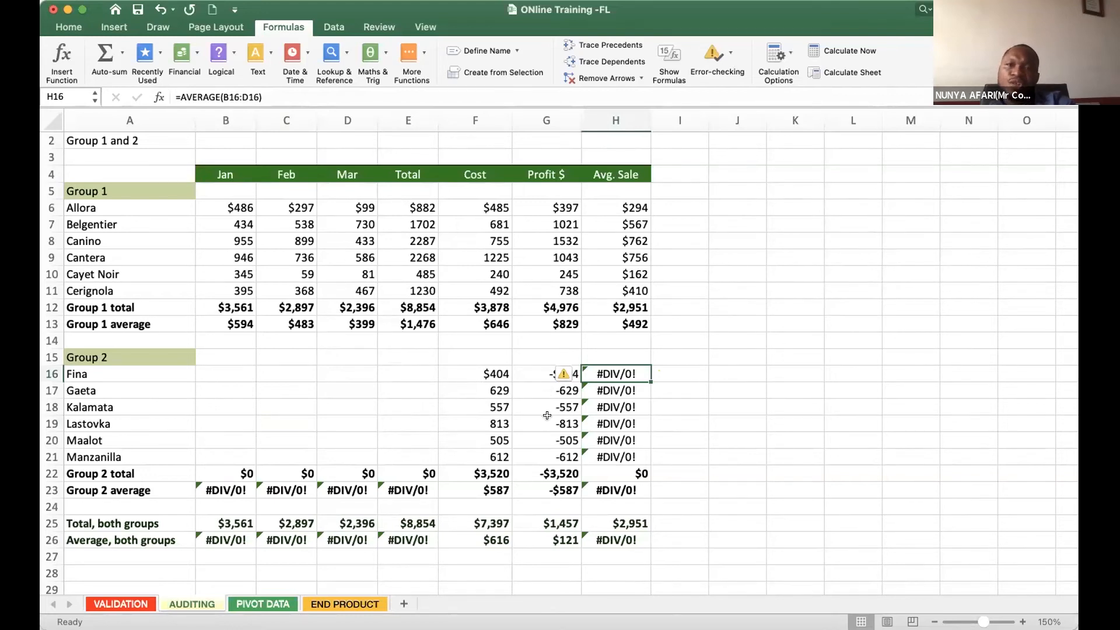
{"action": "key", "text": "super+c"}
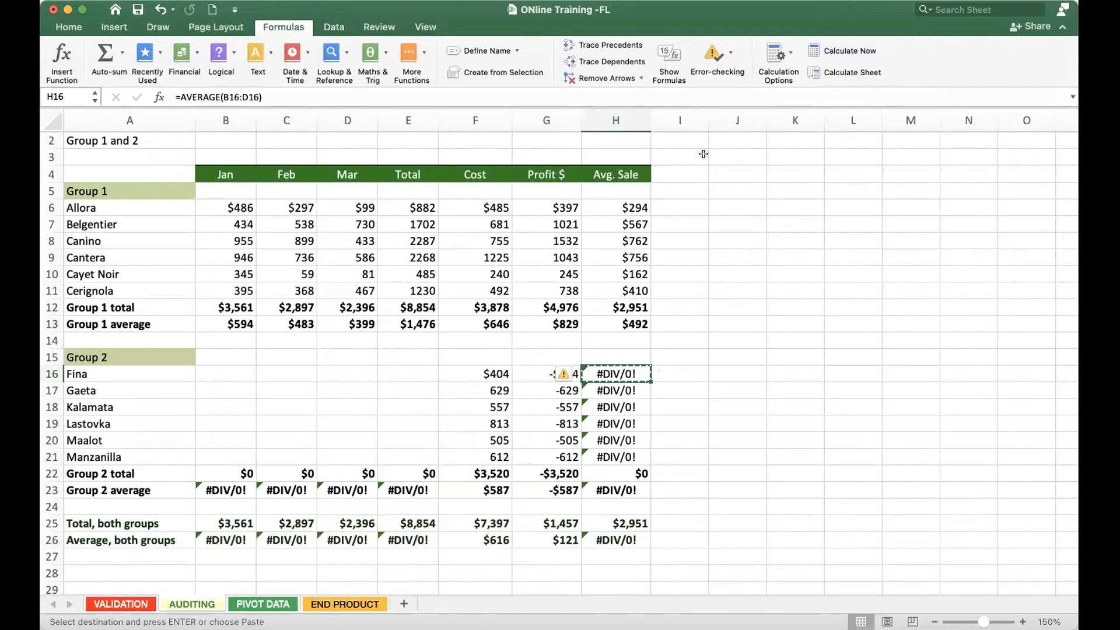
{"action": "key", "text": "Escape"}
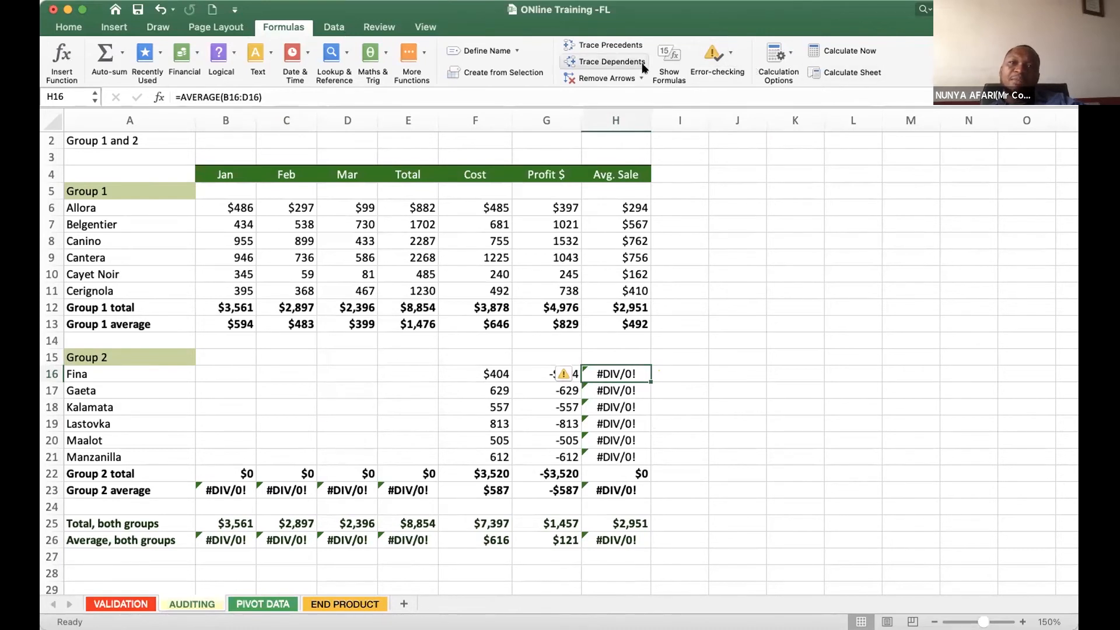
{"action": "left_click", "coordinate": [729, 55]}
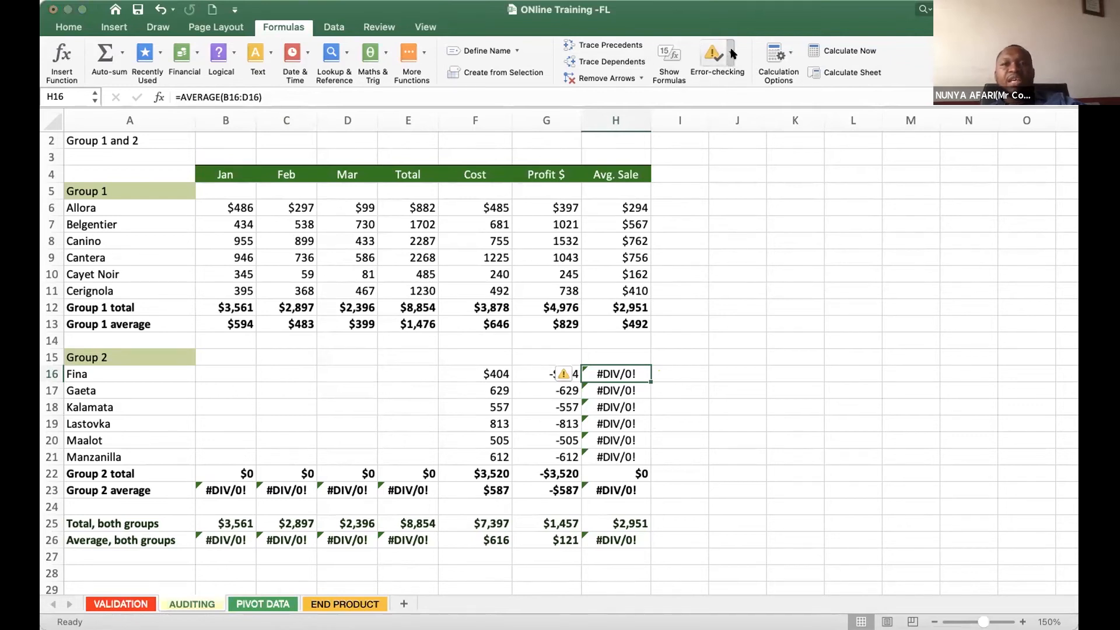
{"action": "left_click", "coordinate": [741, 100]}
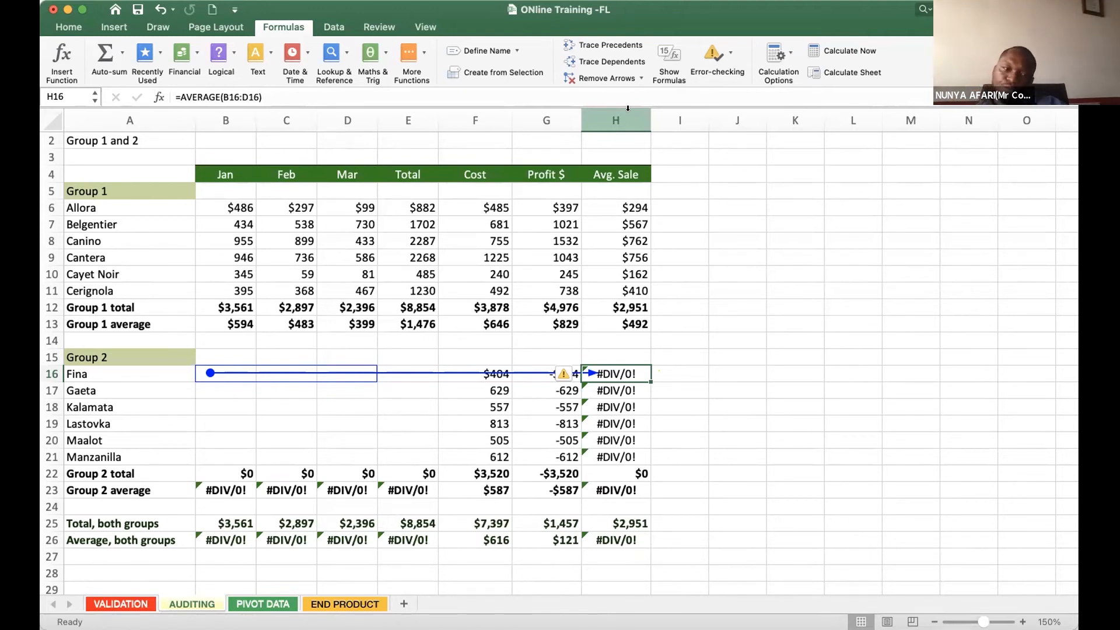
- Open the PIVOT DATA sheet and enlarge its view to 140%
{"action": "left_click", "coordinate": [263, 604]}
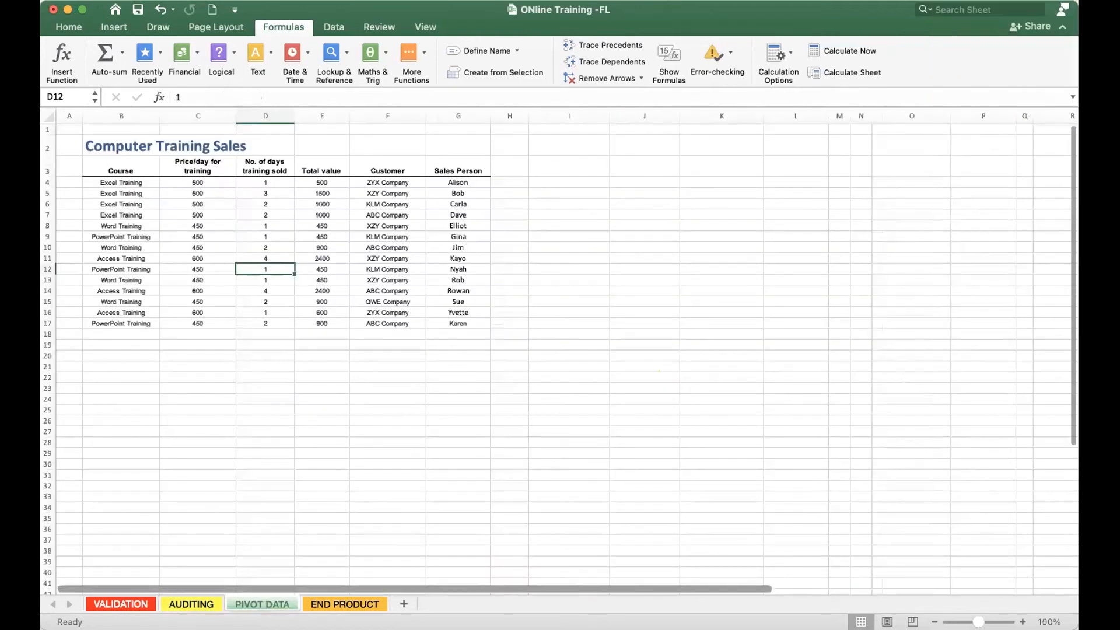
{"action": "left_click", "coordinate": [1023, 622]}
{"action": "left_click", "coordinate": [1023, 622]}
{"action": "left_click", "coordinate": [1023, 622]}
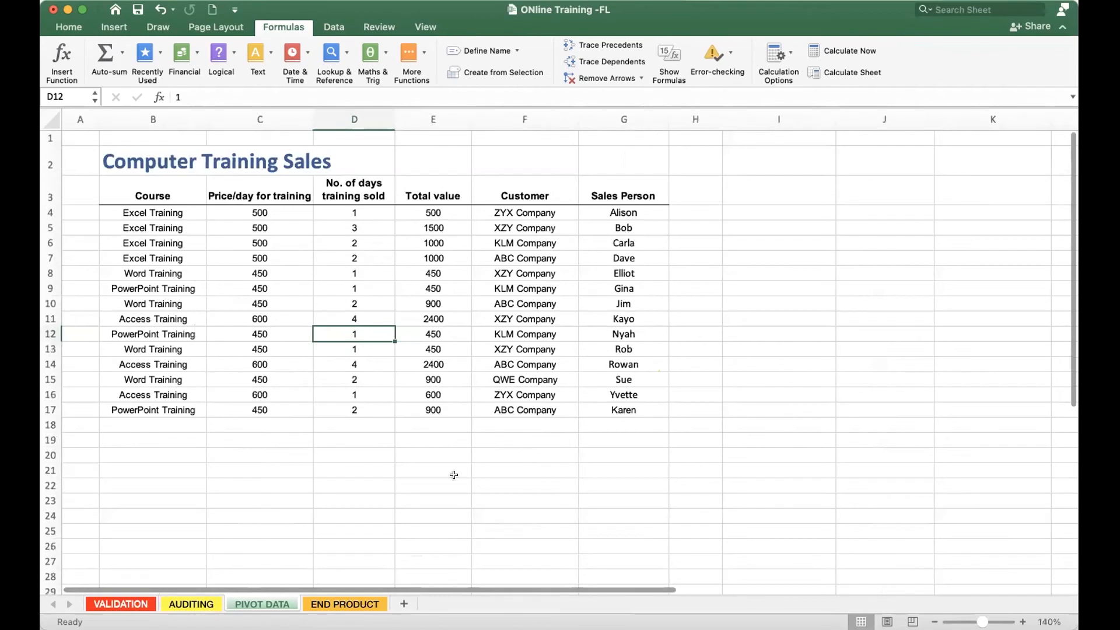
{"action": "left_click", "coordinate": [332, 418]}
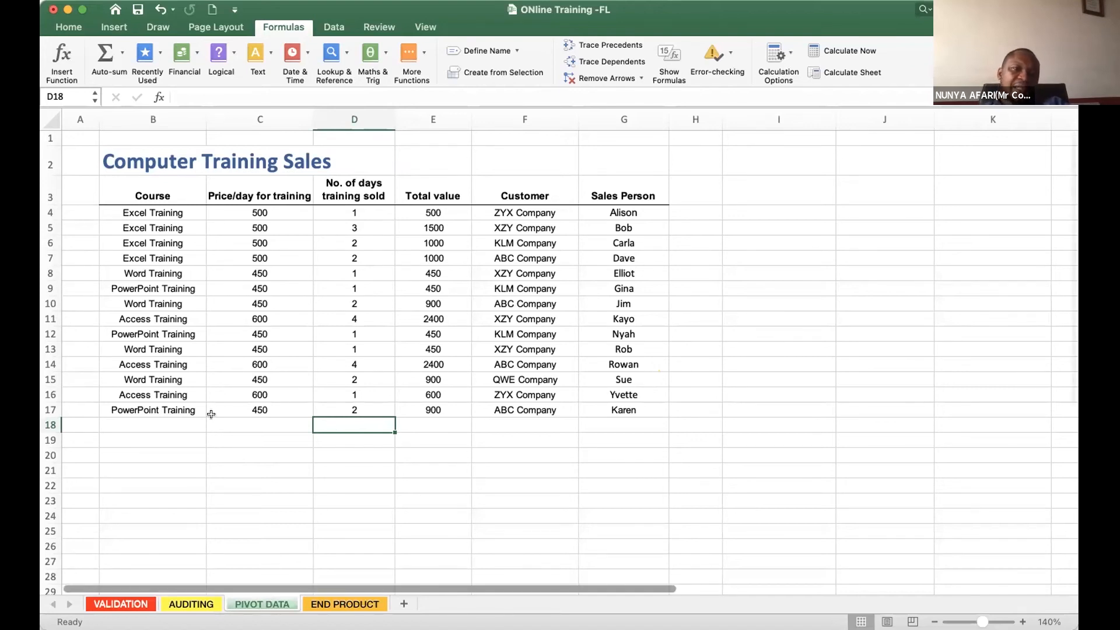
- Review the Computer Training Sales columns from Course through Price/day, Total value and Customer to Sales Person
{"action": "left_click", "coordinate": [154, 197]}
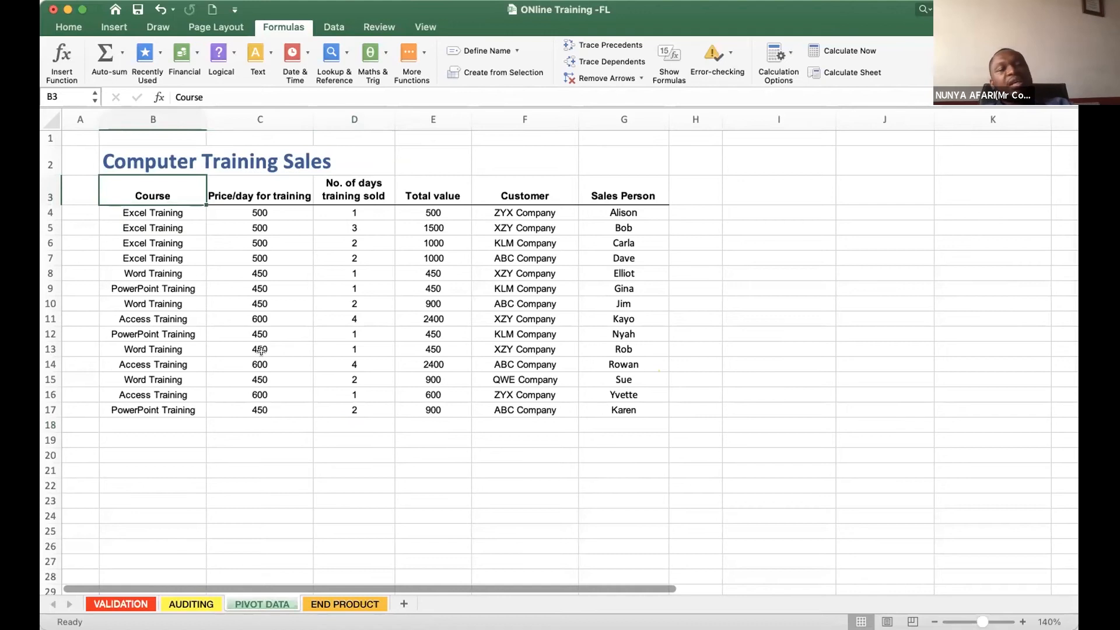
{"action": "left_click_drag", "start_coordinate": [148, 226], "coordinate": [148, 386]}
{"action": "left_click", "coordinate": [148, 207]}
{"action": "left_click_drag", "start_coordinate": [147, 206], "coordinate": [146, 434]}
{"action": "left_click_drag", "start_coordinate": [264, 206], "coordinate": [265, 460]}
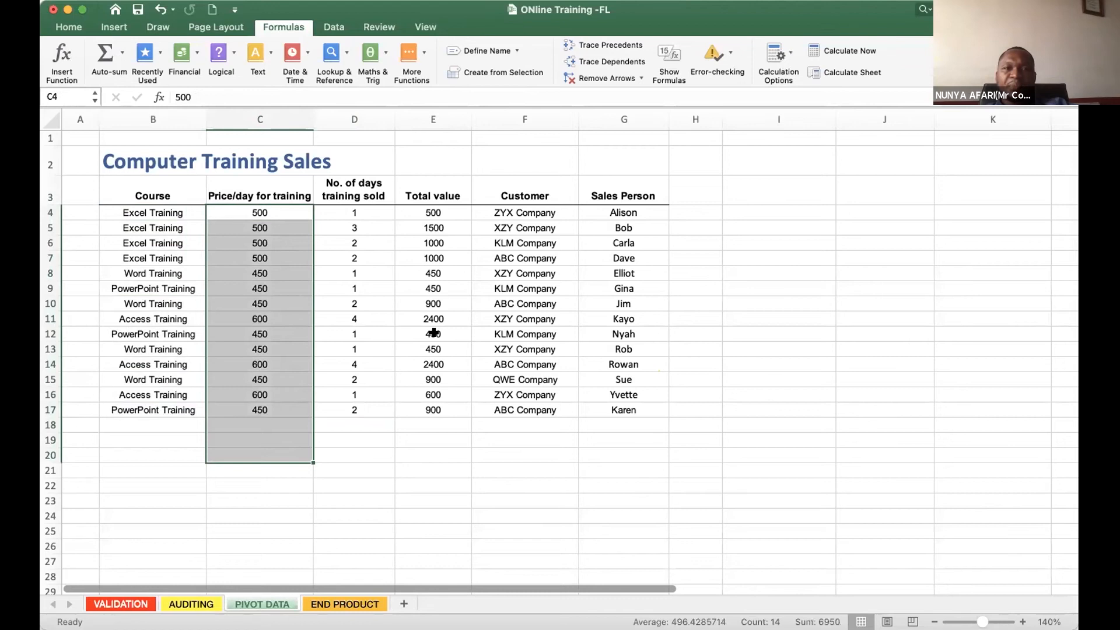
{"action": "left_click_drag", "start_coordinate": [438, 194], "coordinate": [445, 402]}
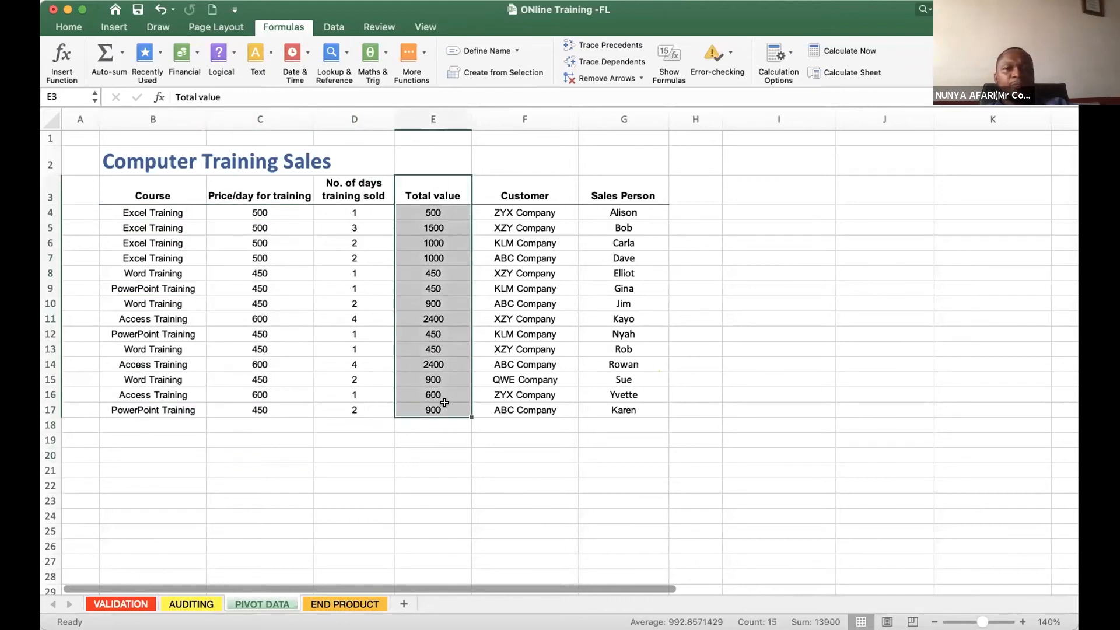
{"action": "left_click", "coordinate": [494, 190]}
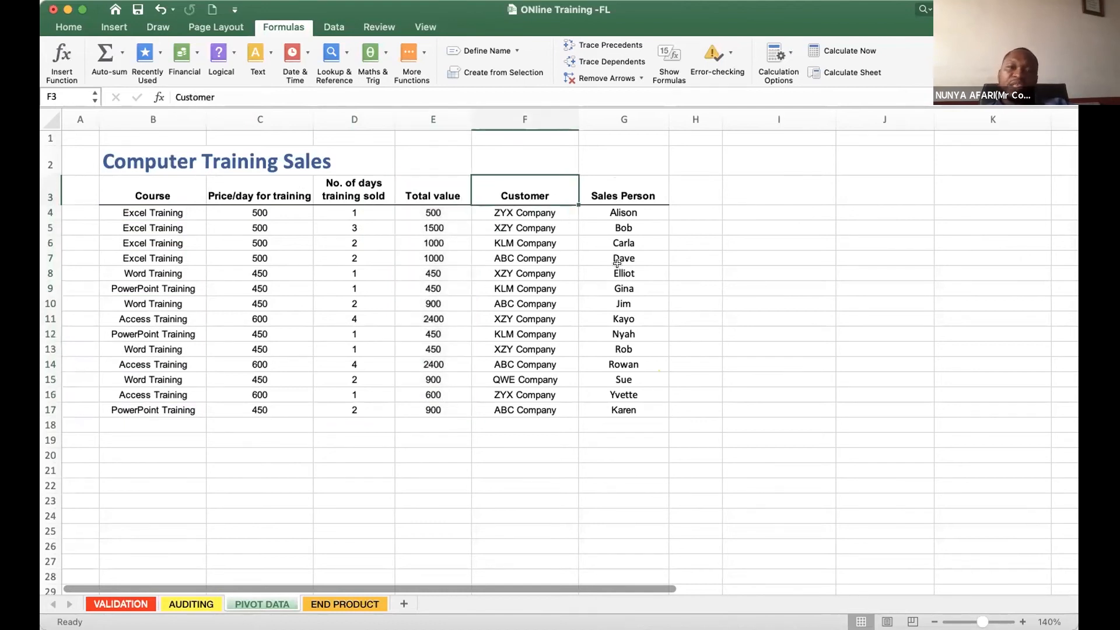
{"action": "left_click_drag", "start_coordinate": [626, 210], "coordinate": [640, 404]}
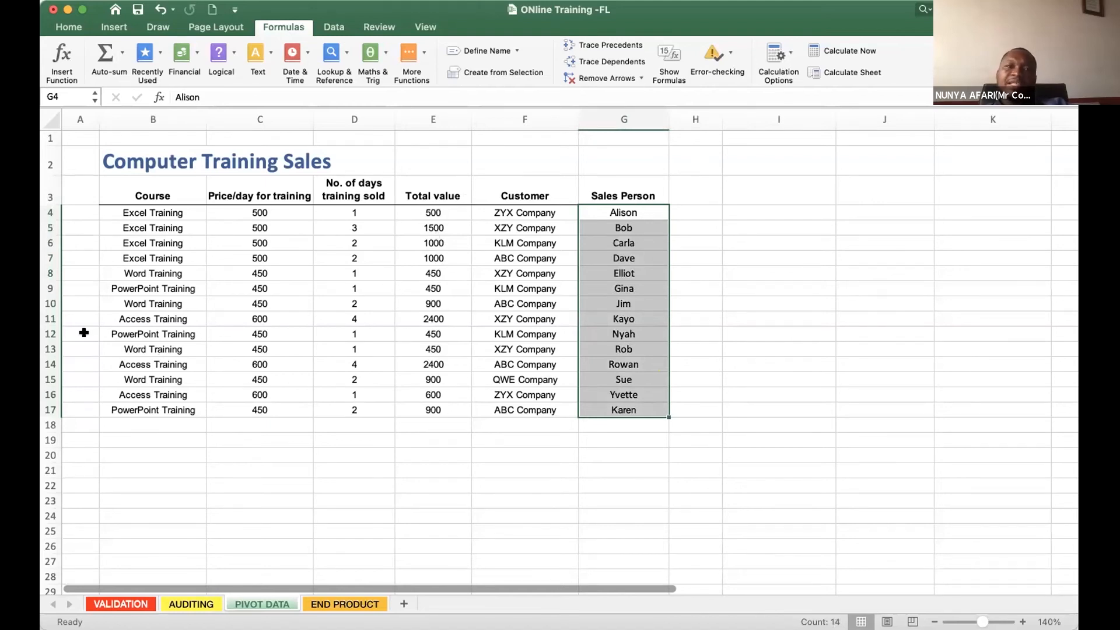
{"action": "left_click", "coordinate": [378, 463]}
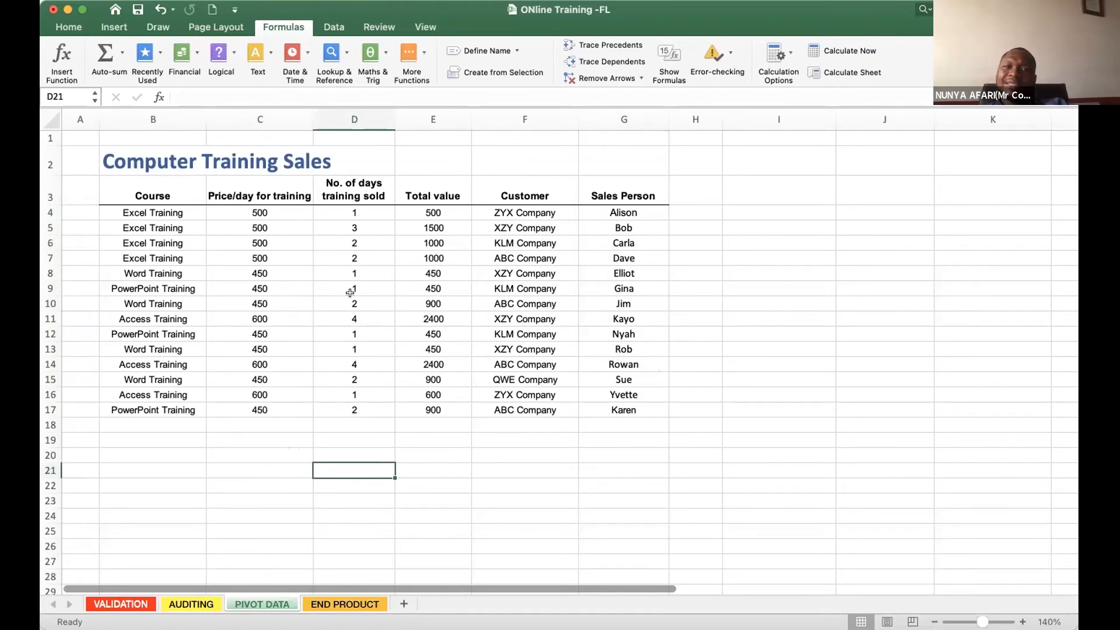
- Open the END PRODUCT sheet and clear the Sales Person slicer filter so the pivot table includes everyone
{"action": "left_click", "coordinate": [333, 606]}
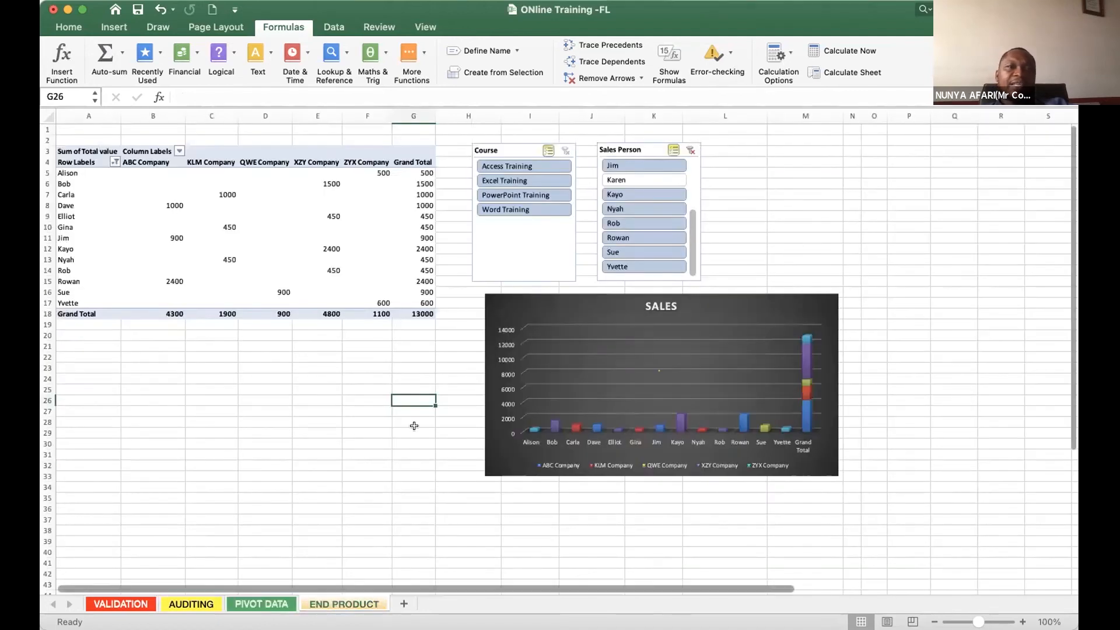
{"action": "left_click", "coordinate": [322, 255]}
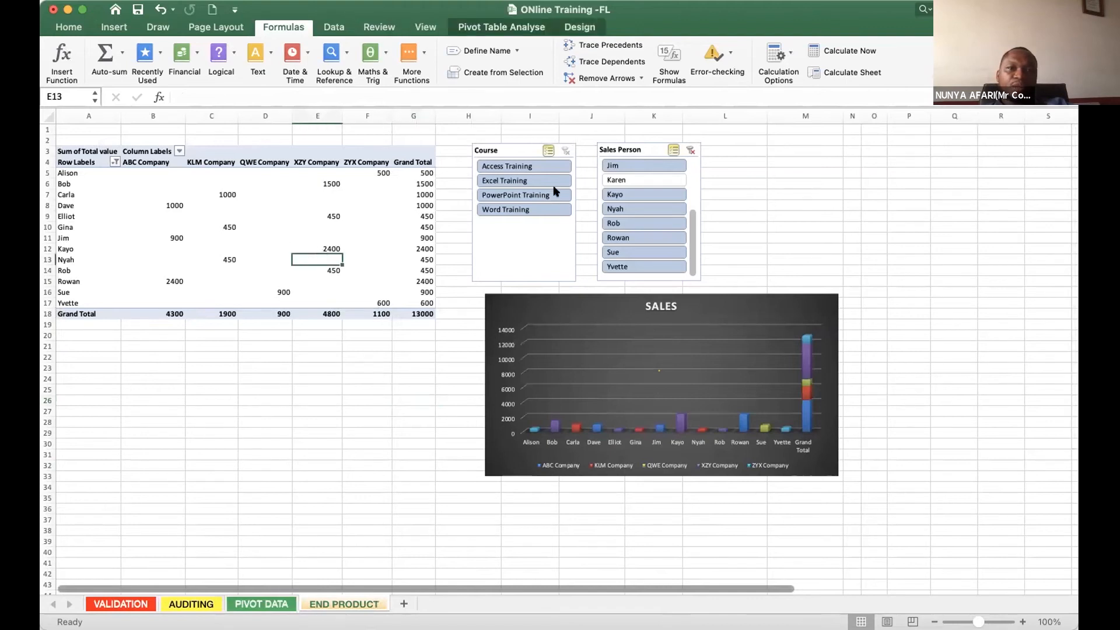
{"action": "left_click", "coordinate": [691, 150]}
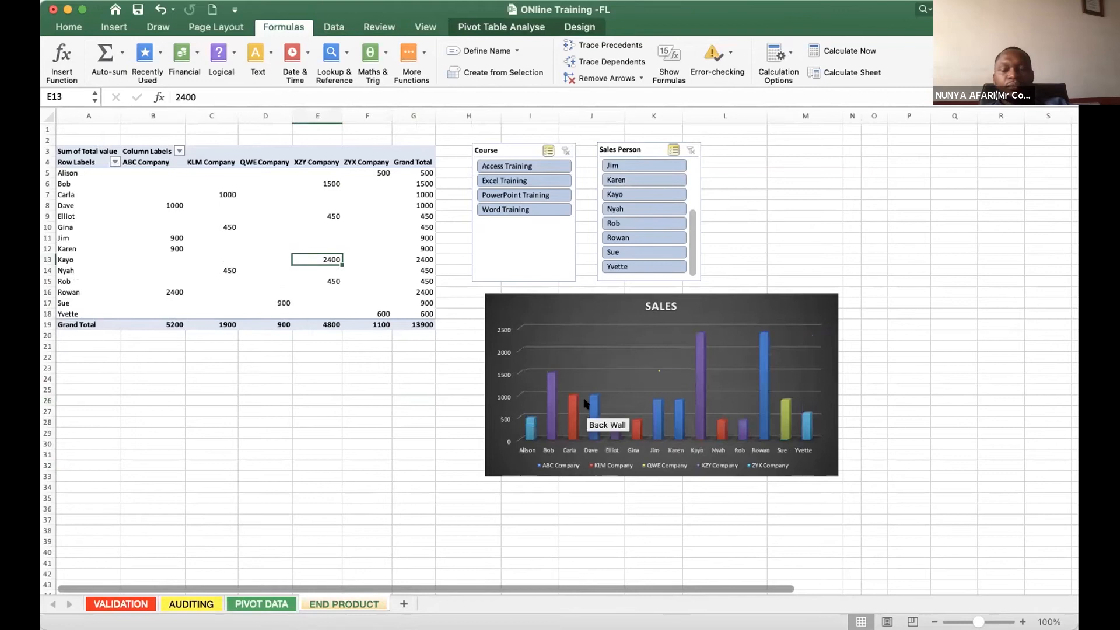
- Compare the raw PIVOT DATA table with the summarised pivot table on END PRODUCT
{"action": "left_click", "coordinate": [255, 604]}
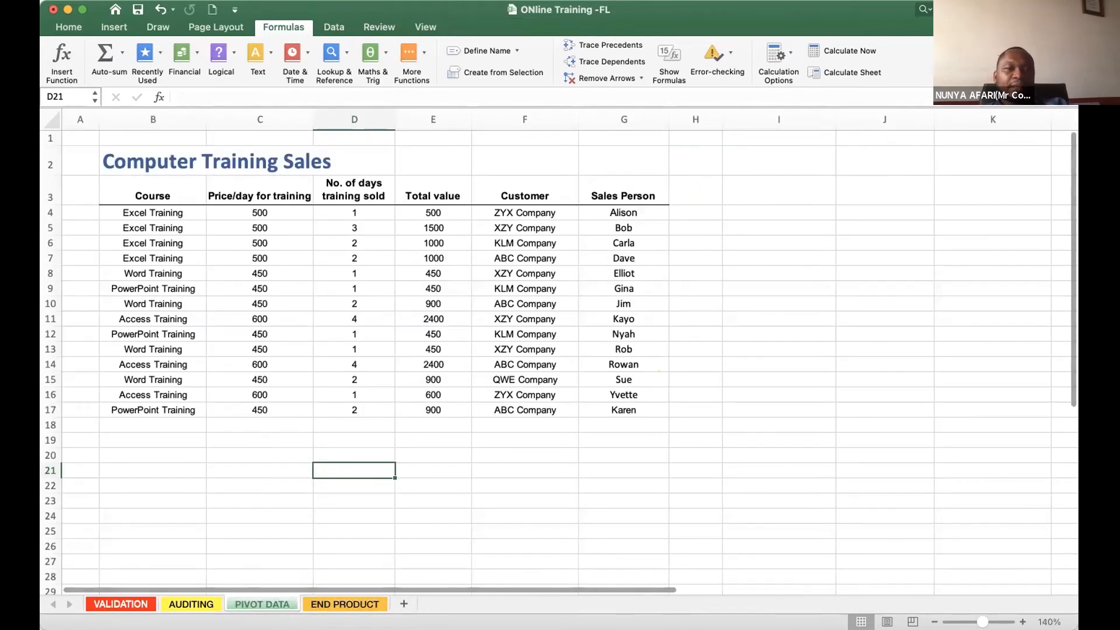
{"action": "left_click", "coordinate": [325, 603]}
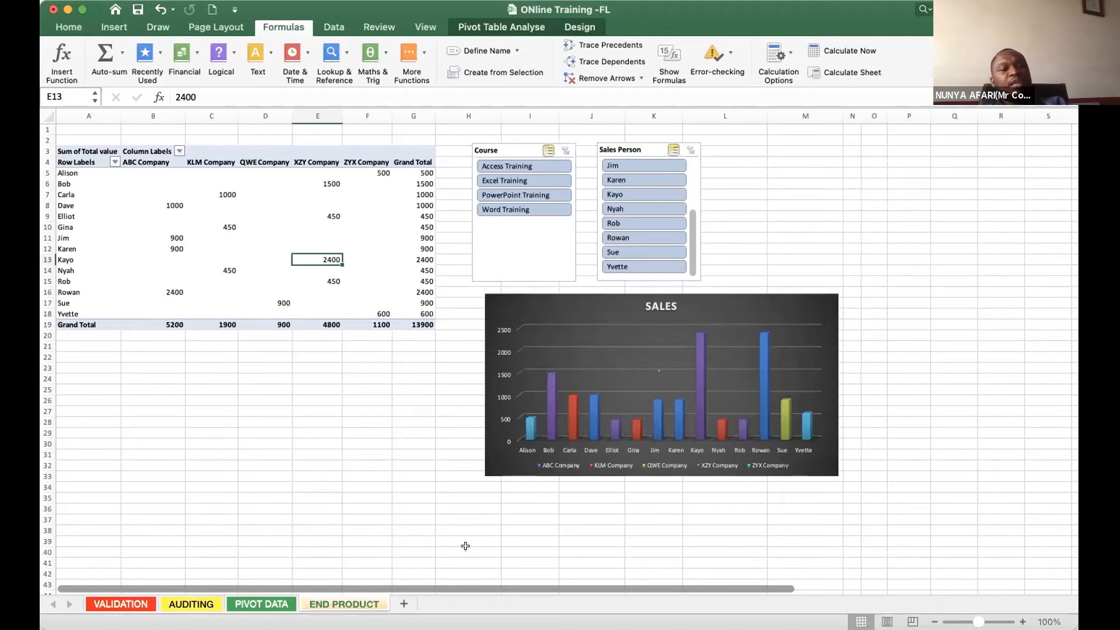
{"action": "left_click", "coordinate": [257, 604]}
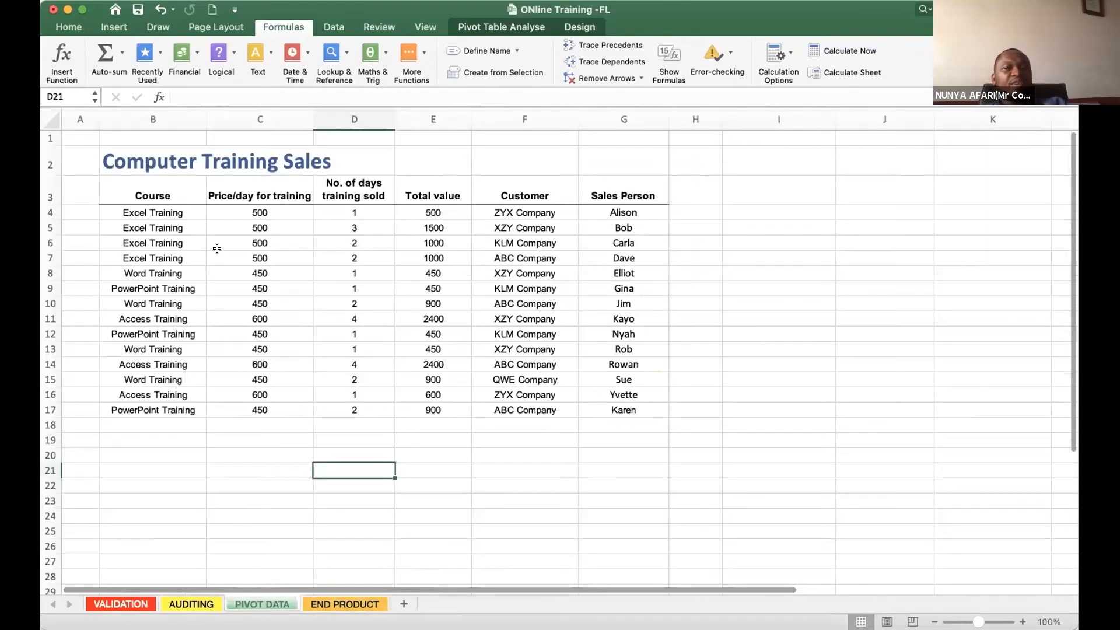
{"action": "left_click", "coordinate": [334, 605]}
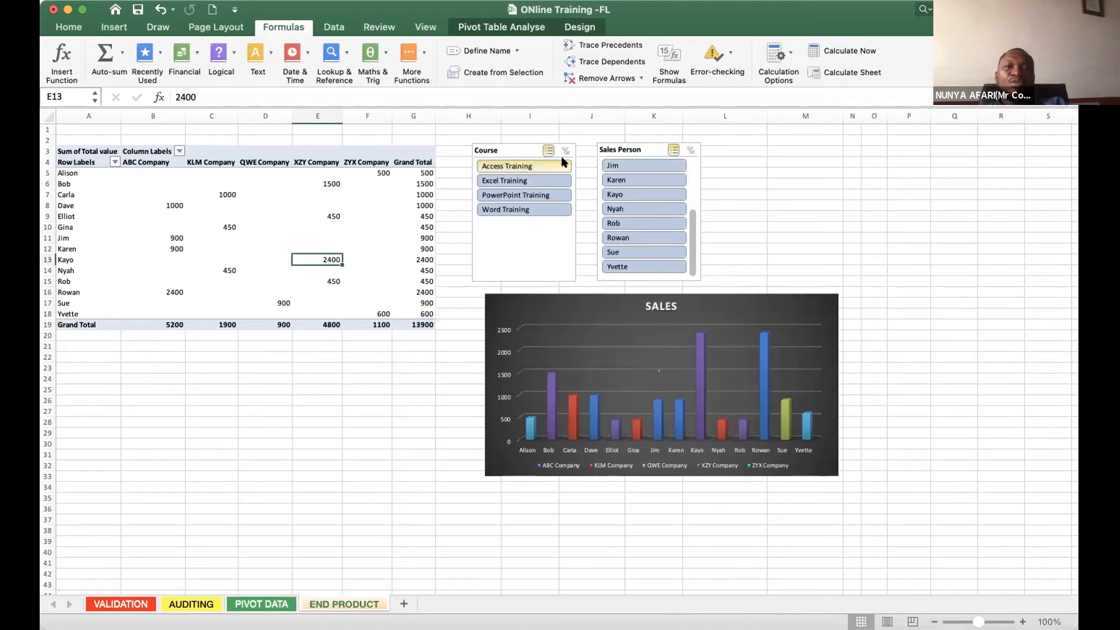
- Try excluding four salespeople with the Sales Person slicer and clear that filter again
{"action": "left_click", "coordinate": [624, 167]}
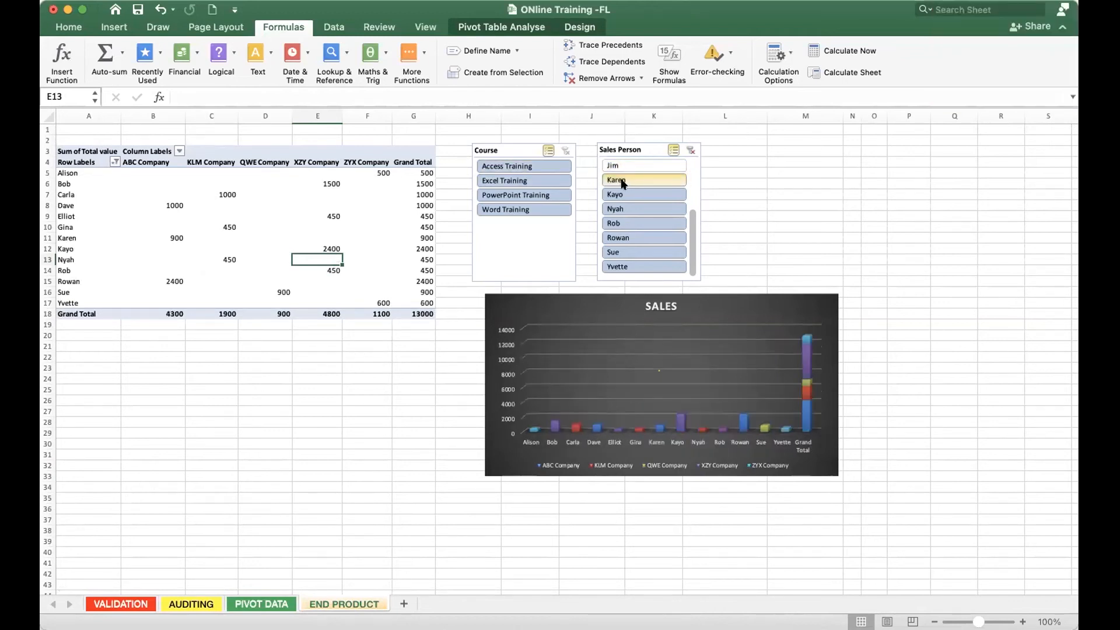
{"action": "left_click", "coordinate": [624, 197]}
{"action": "left_click", "coordinate": [624, 210]}
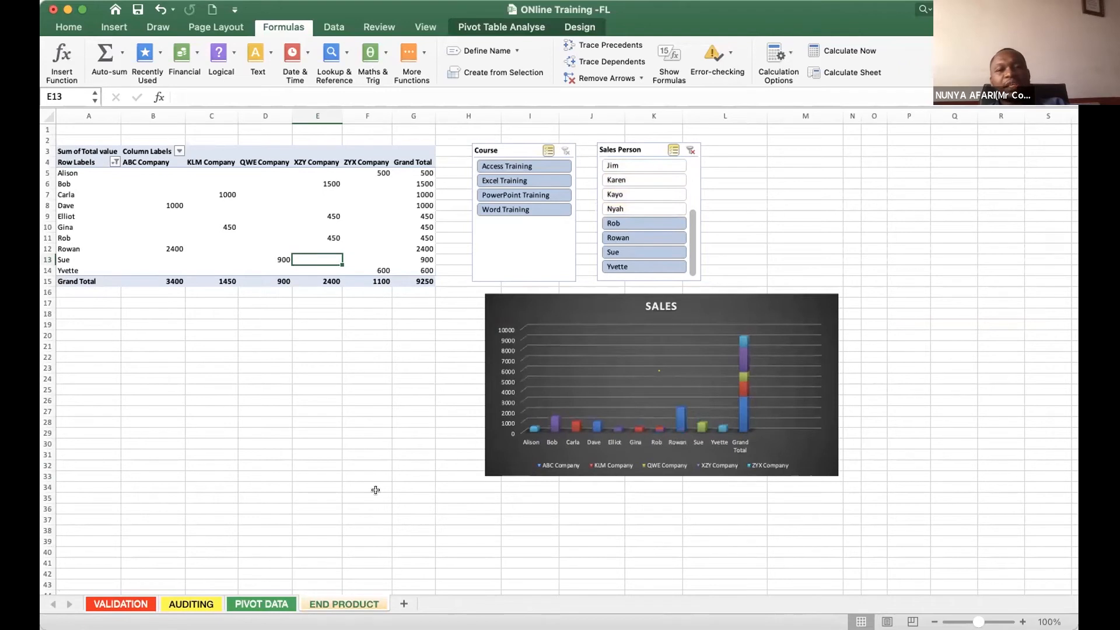
{"action": "left_click", "coordinate": [688, 149]}
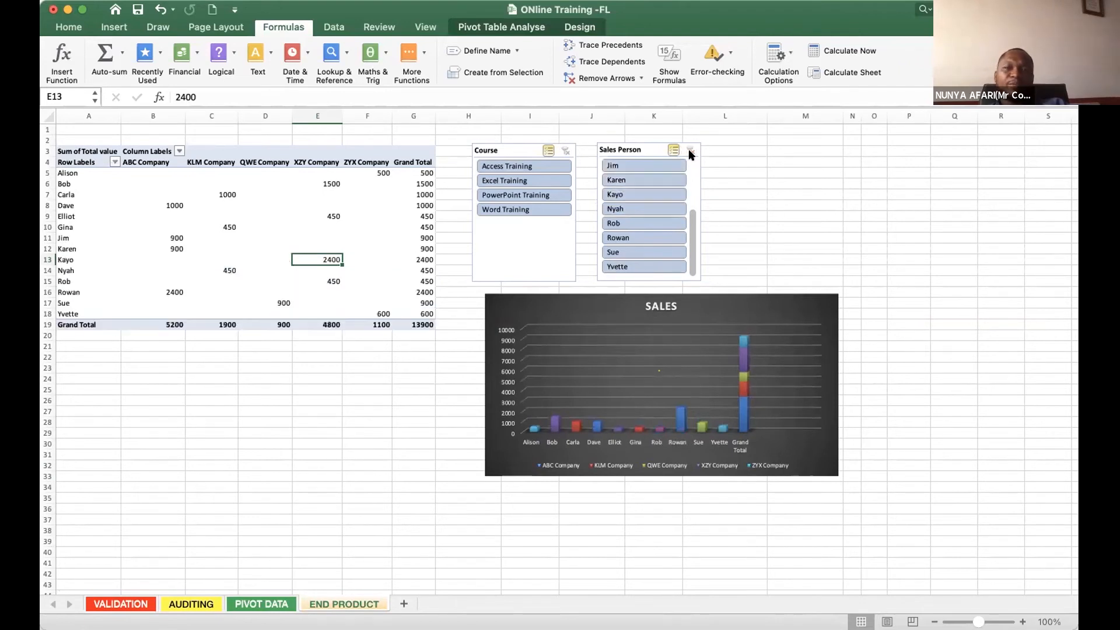
- Check the PIVOT DATA source and enlarge the SALES chart on END PRODUCT to span about H16 to O39
{"action": "left_click", "coordinate": [257, 604]}
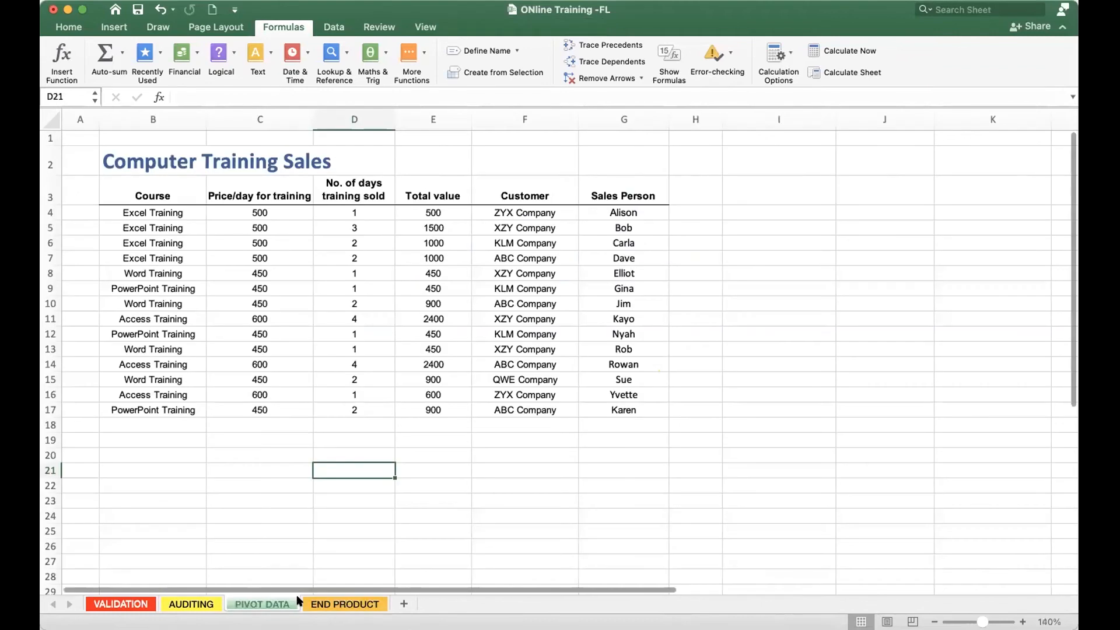
{"action": "left_click", "coordinate": [345, 604]}
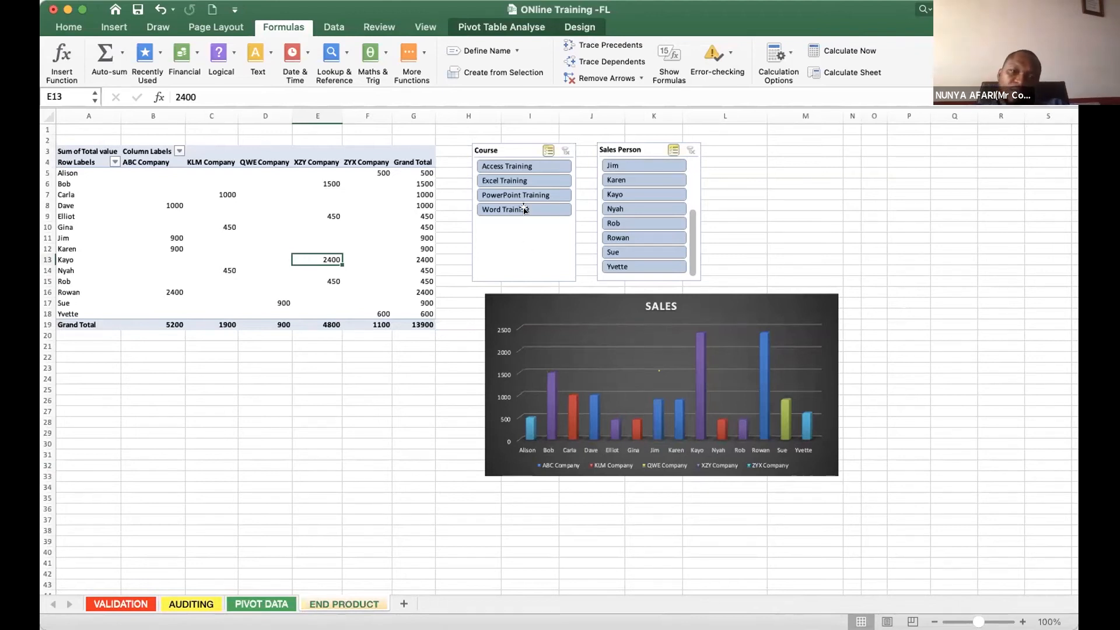
{"action": "left_click_drag", "start_coordinate": [503, 298], "coordinate": [469, 294]}
{"action": "left_click_drag", "start_coordinate": [804, 473], "coordinate": [874, 535]}
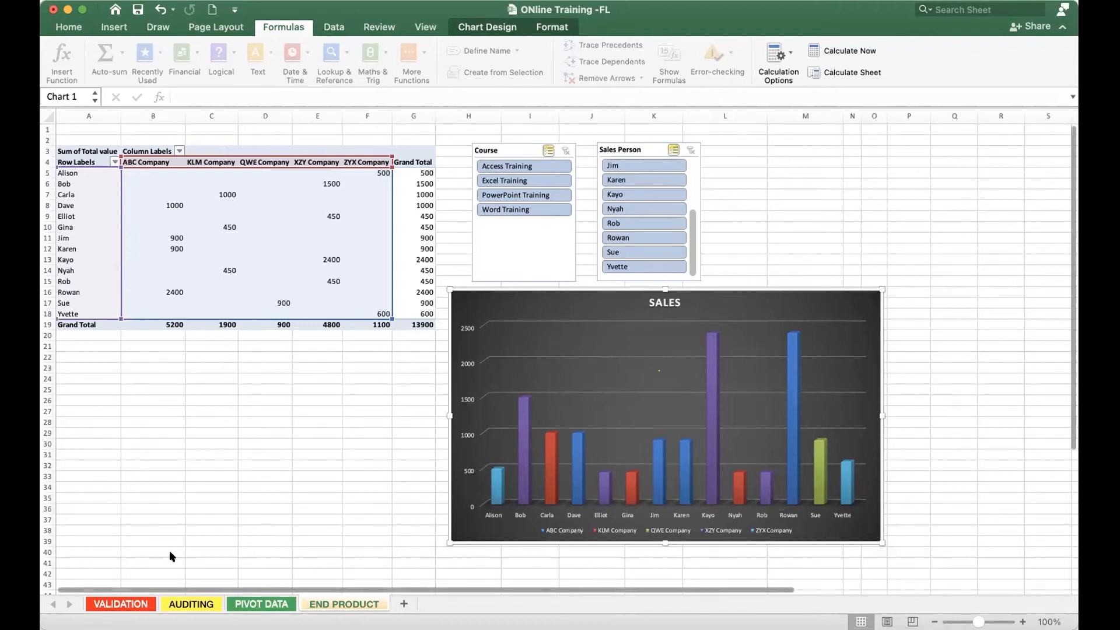
- Alternate between PIVOT DATA and END PRODUCT to relate the source table to the enlarged chart, ending on PIVOT DATA
{"action": "left_click", "coordinate": [262, 603]}
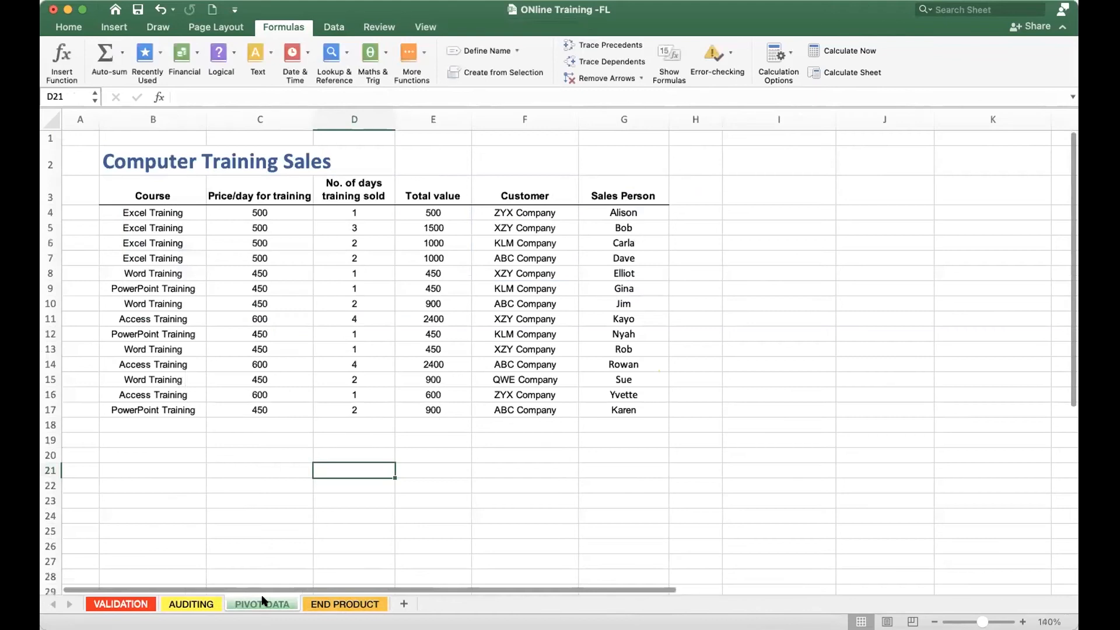
{"action": "left_click", "coordinate": [335, 603]}
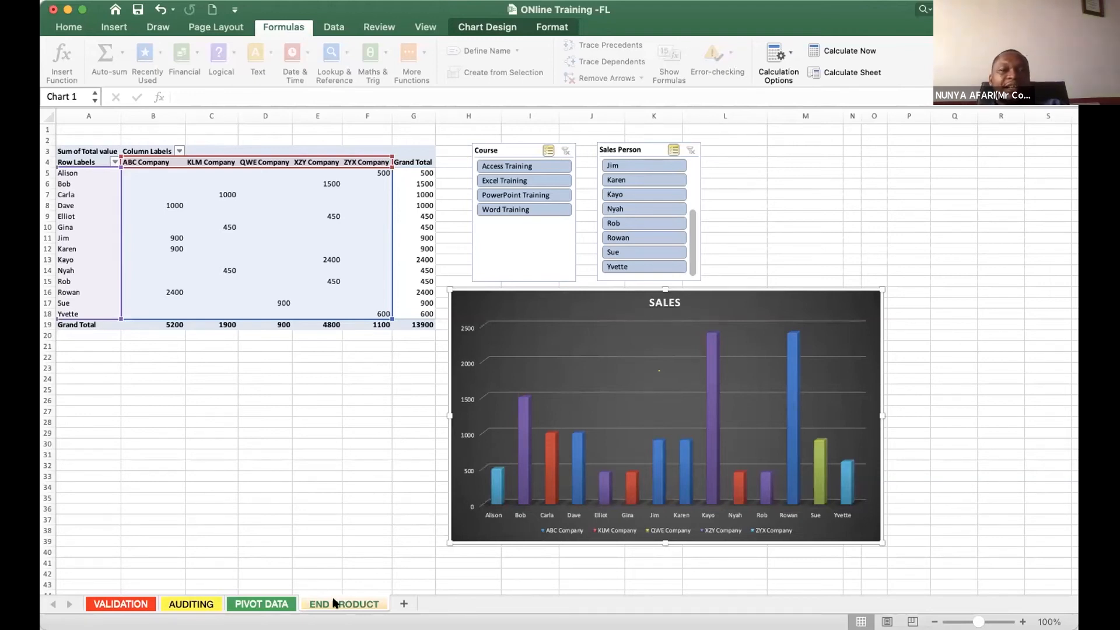
{"action": "left_click", "coordinate": [252, 605]}
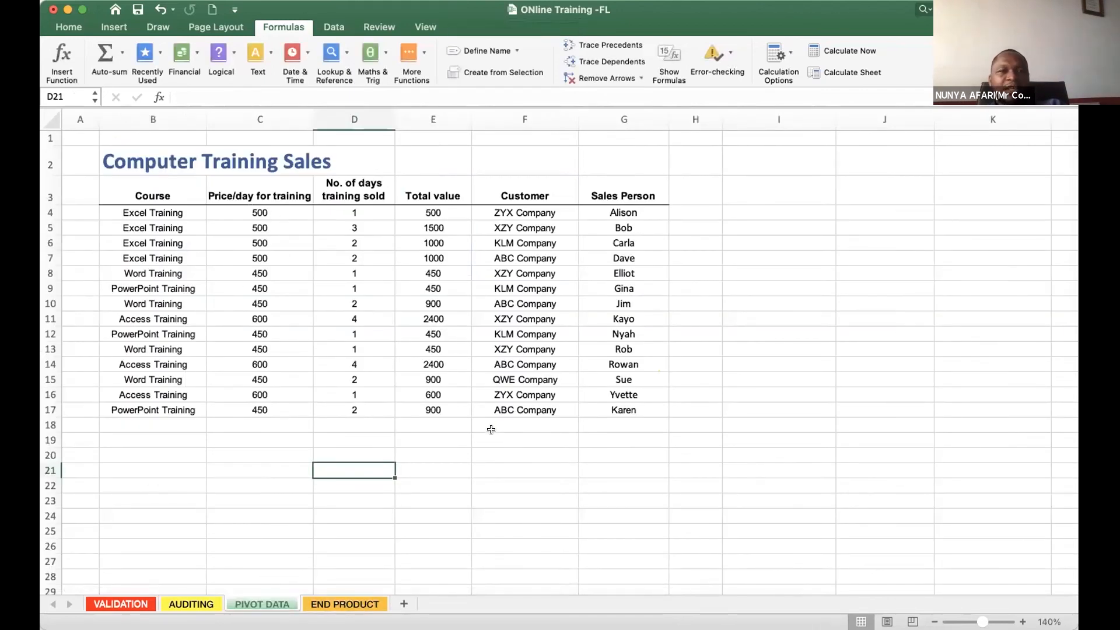
{"action": "left_click", "coordinate": [337, 606]}
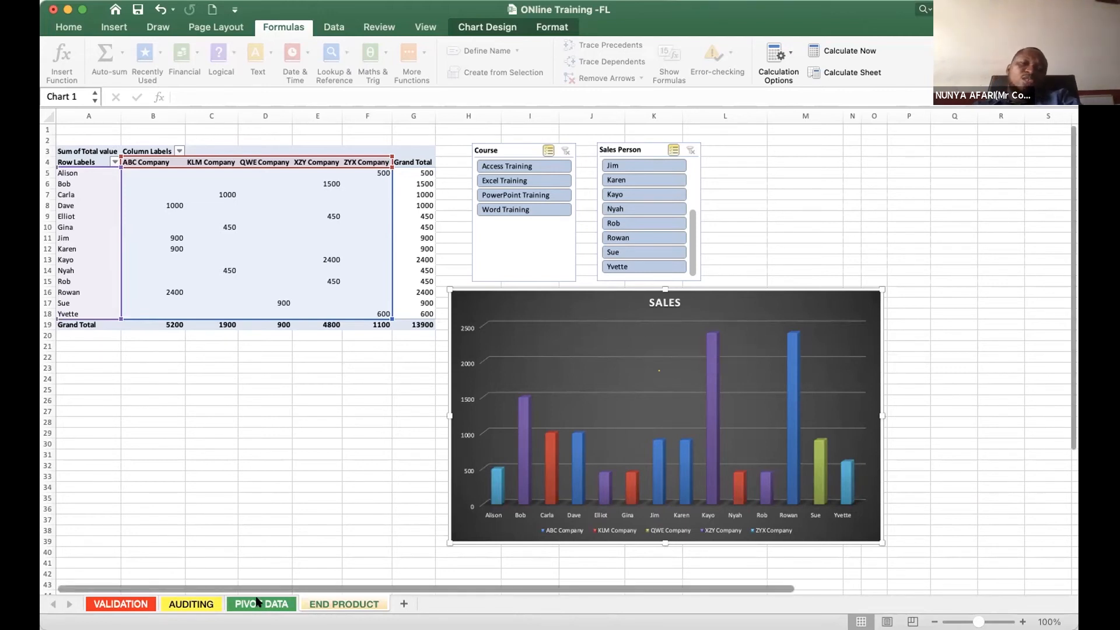
{"action": "left_click", "coordinate": [323, 605]}
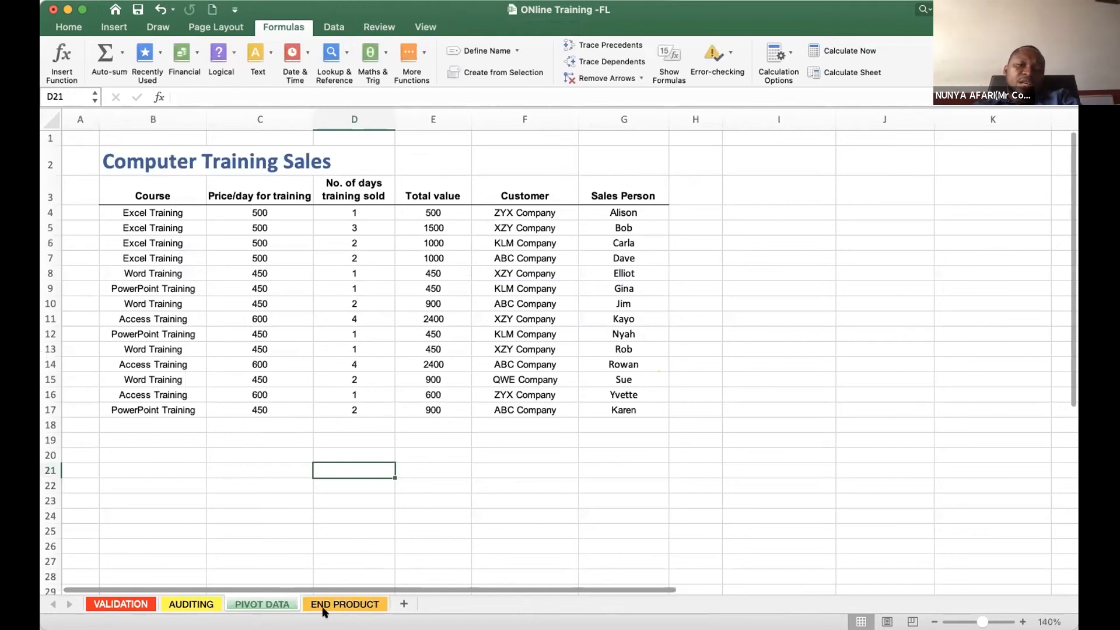
- Examine the Price/day for training column of the source table from its first entry down to the empty rows beneath
{"action": "left_click", "coordinate": [461, 169]}
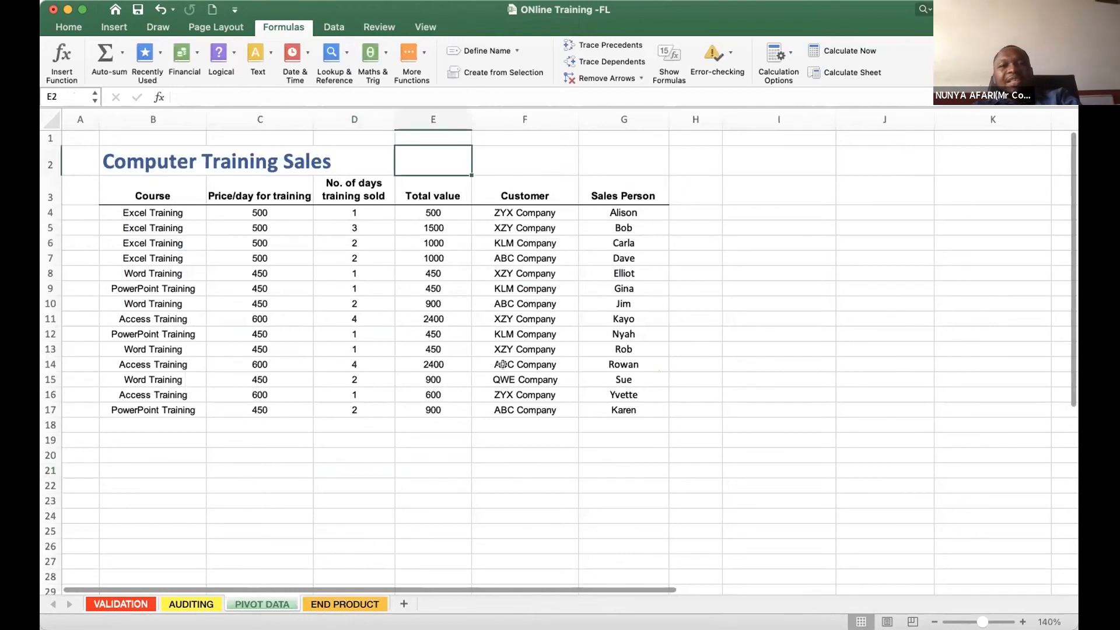
{"action": "left_click", "coordinate": [303, 343]}
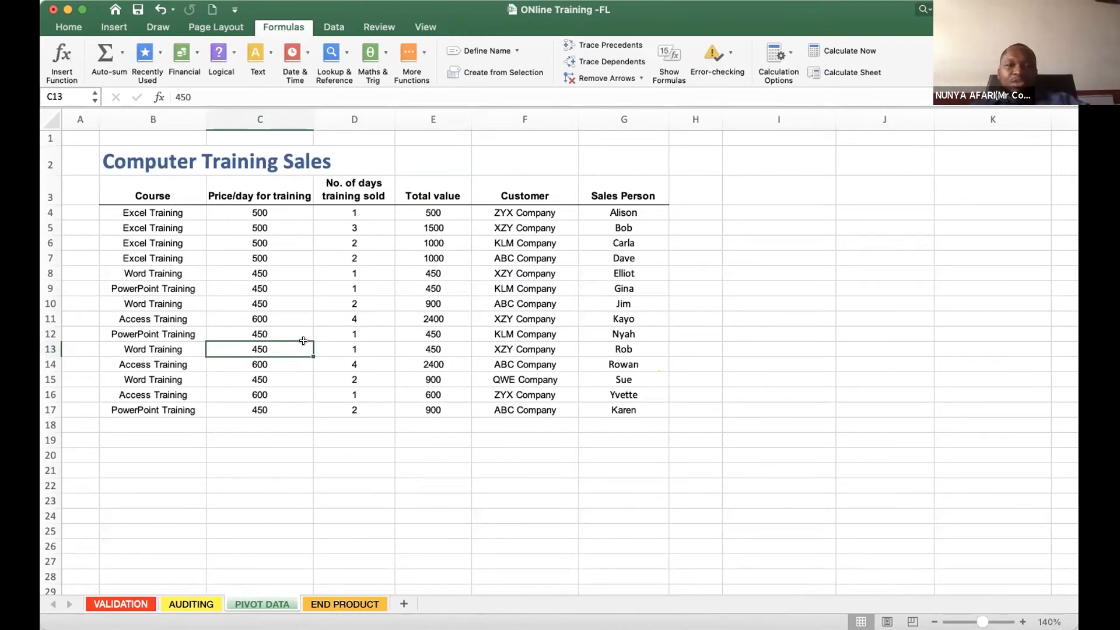
{"action": "left_click", "coordinate": [254, 214]}
{"action": "left_click", "coordinate": [261, 302]}
{"action": "left_click", "coordinate": [269, 389]}
{"action": "left_click", "coordinate": [263, 434]}
{"action": "left_click", "coordinate": [283, 242]}
{"action": "left_click", "coordinate": [252, 430]}
{"action": "left_click", "coordinate": [490, 443]}
{"action": "left_click", "coordinate": [204, 414]}
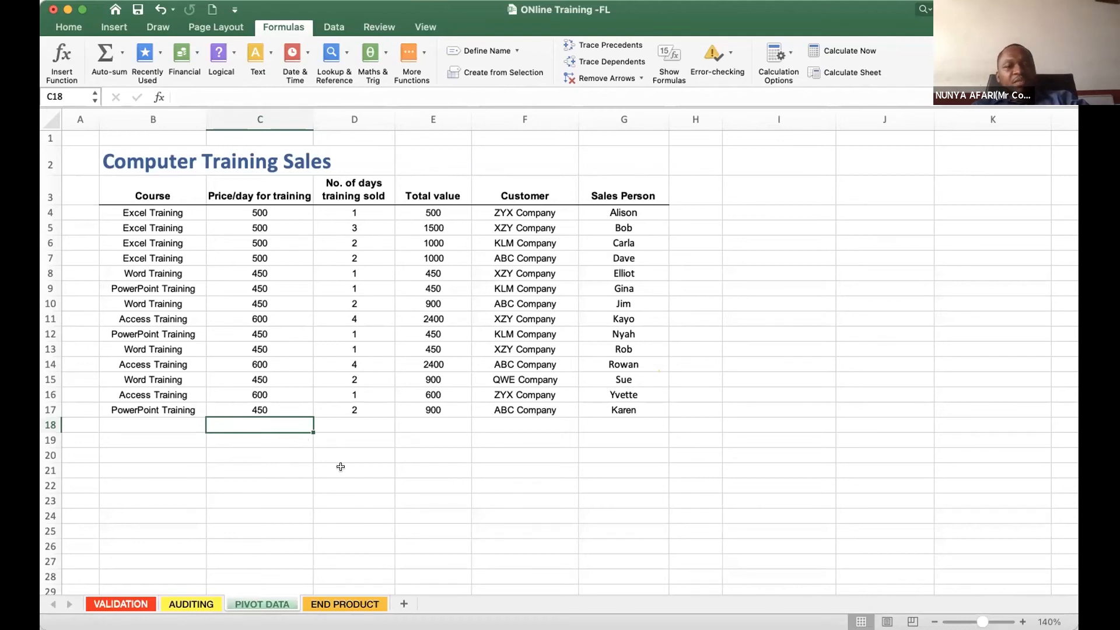
- Revisit the pivot table and SALES chart on END PRODUCT, and examine scattered entries of the source table on PIVOT DATA
{"action": "left_click", "coordinate": [345, 604]}
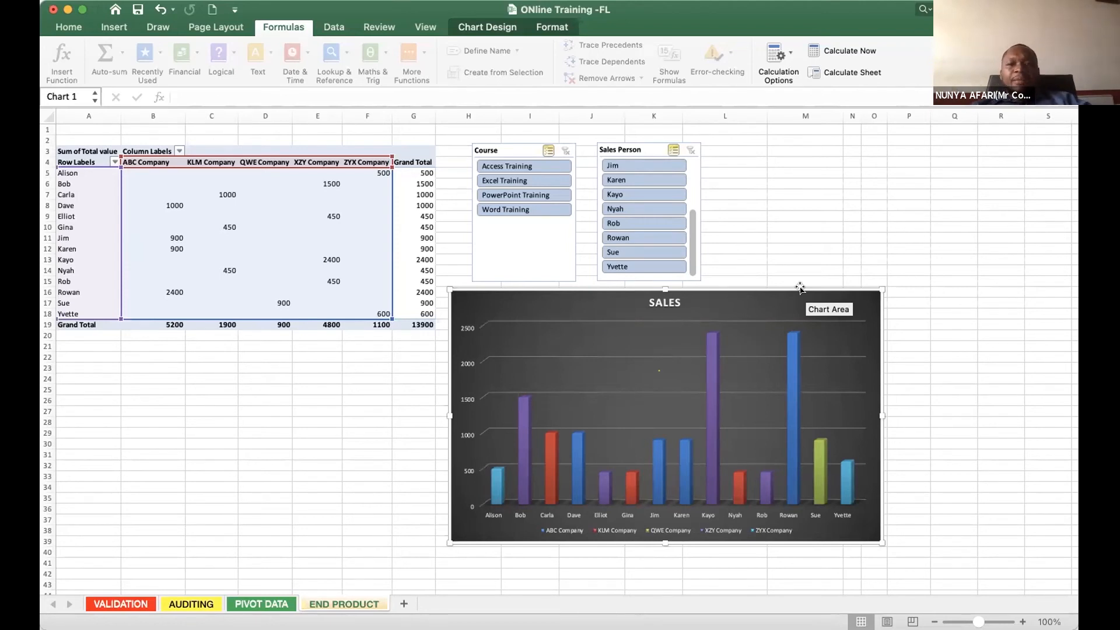
{"action": "left_click", "coordinate": [318, 454]}
{"action": "left_click", "coordinate": [261, 604]}
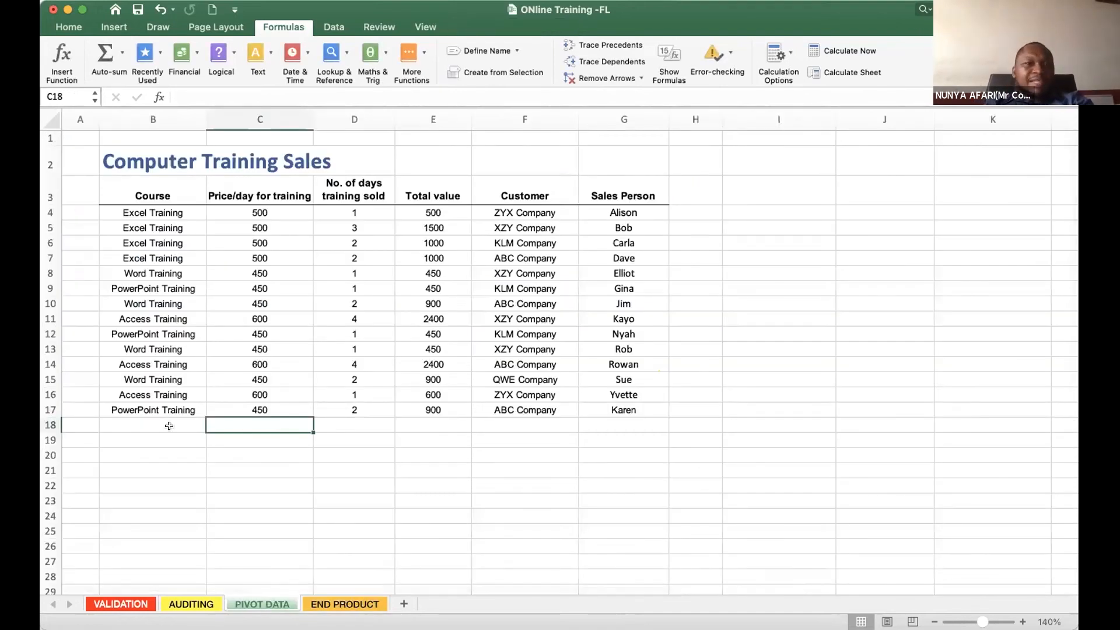
{"action": "left_click", "coordinate": [477, 335]}
{"action": "left_click", "coordinate": [211, 270]}
{"action": "left_click", "coordinate": [582, 243]}
{"action": "left_click", "coordinate": [517, 424]}
{"action": "left_click", "coordinate": [150, 320]}
{"action": "left_click", "coordinate": [496, 316]}
- Insert an empty row between the Computer Training Sales title and the column headings on PIVOT DATA
{"action": "left_click", "coordinate": [49, 188]}
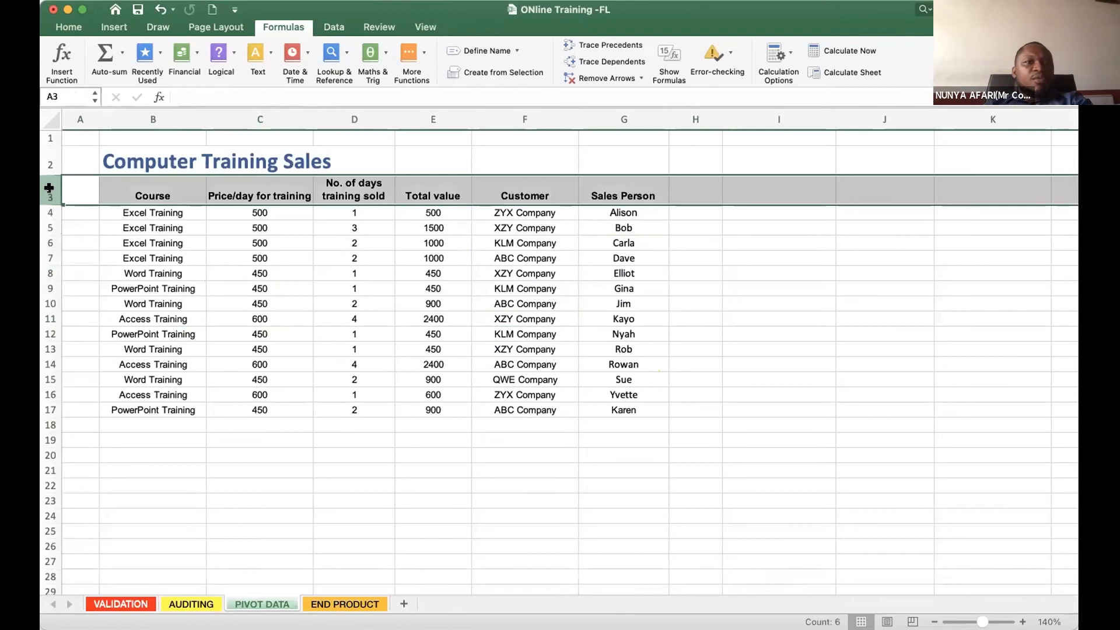
{"action": "right_click", "coordinate": [49, 190]}
{"action": "left_click", "coordinate": [70, 272]}
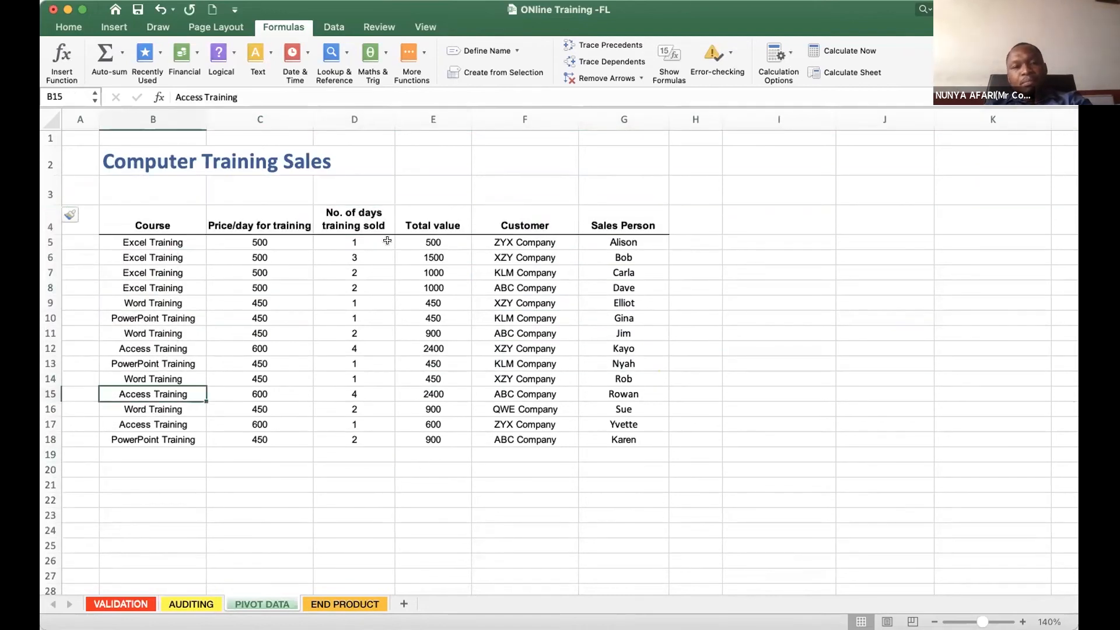
{"action": "left_click", "coordinate": [506, 309]}
{"action": "left_click", "coordinate": [224, 359]}
{"action": "left_click", "coordinate": [322, 408]}
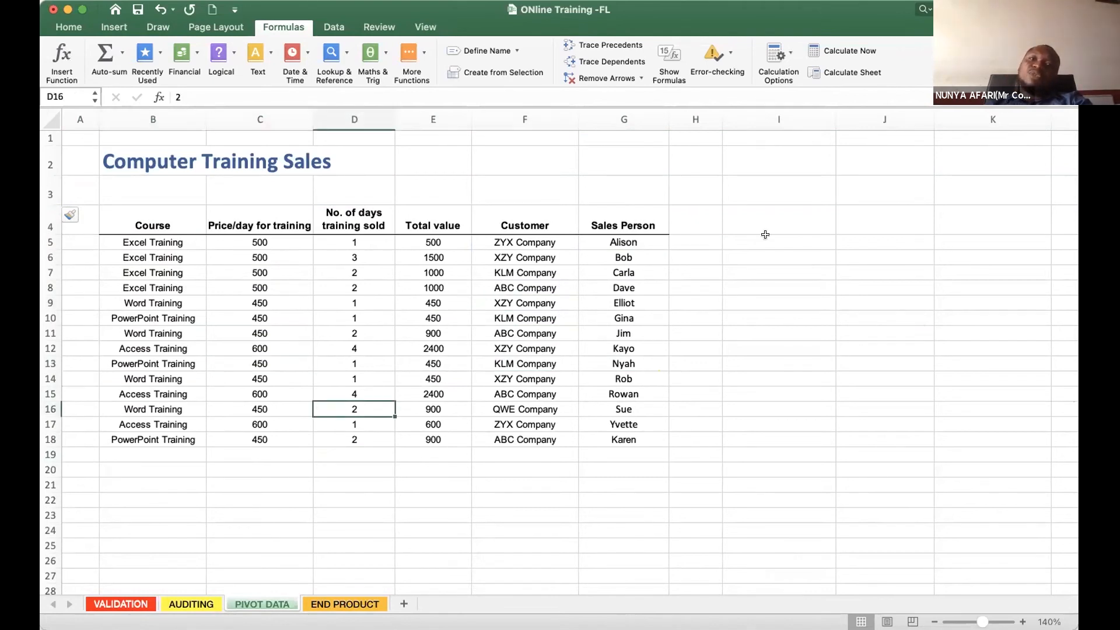
- Highlight the source table from its Course heading to the last Sales Person entry and check individual cells within it
{"action": "left_click_drag", "start_coordinate": [114, 236], "coordinate": [650, 434]}
{"action": "left_click", "coordinate": [175, 258]}
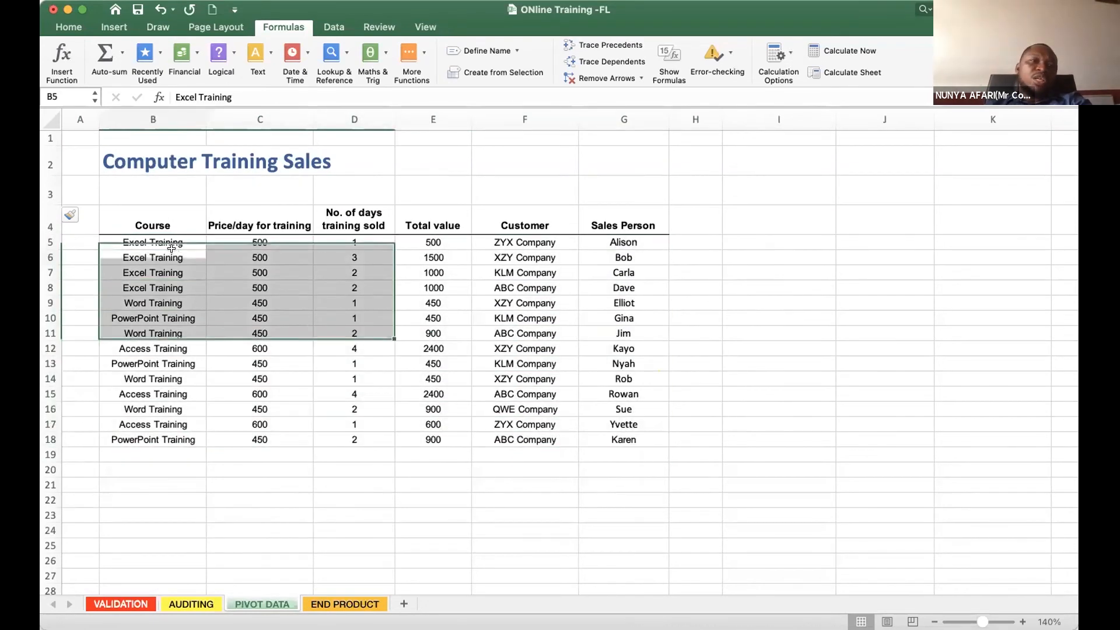
{"action": "left_click_drag", "start_coordinate": [142, 213], "coordinate": [604, 436]}
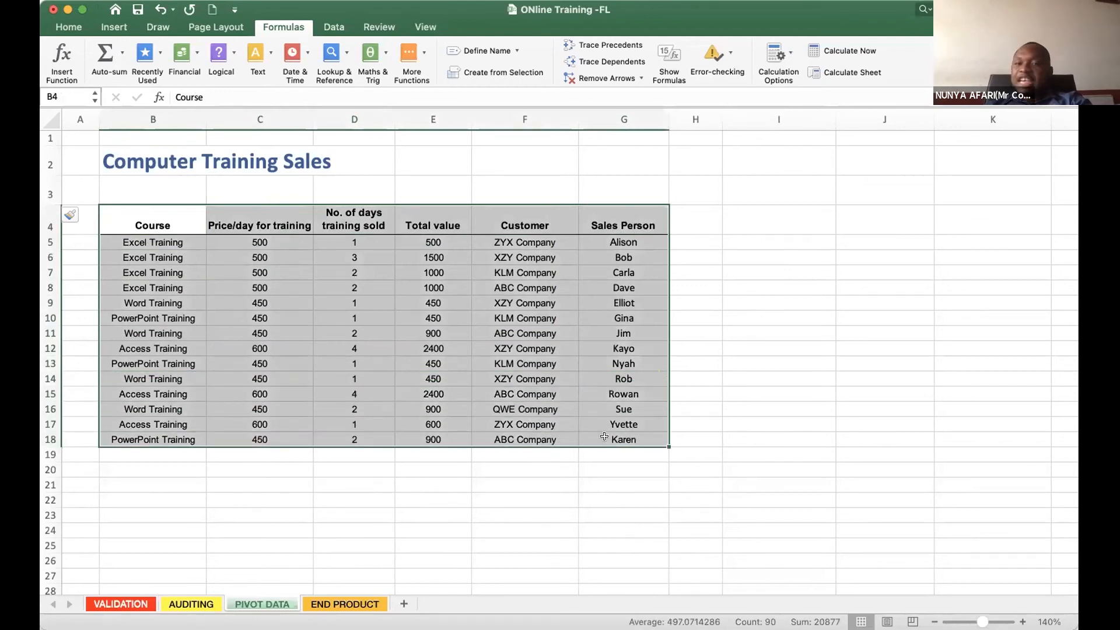
{"action": "left_click", "coordinate": [317, 334]}
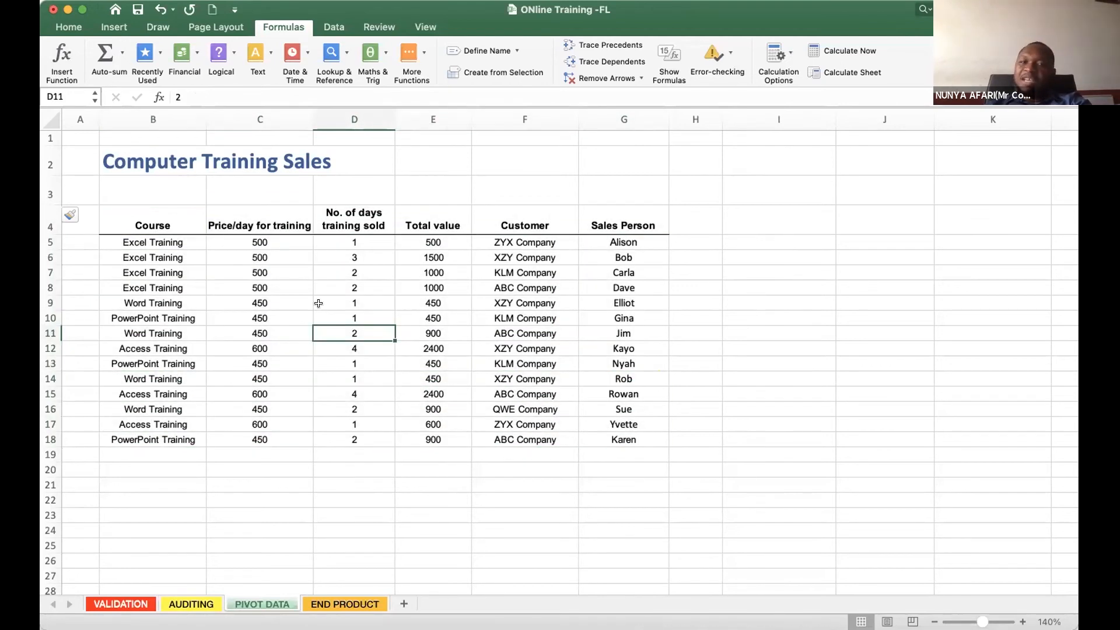
{"action": "left_click", "coordinate": [183, 302]}
{"action": "left_click", "coordinate": [517, 380]}
{"action": "left_click", "coordinate": [627, 377]}
{"action": "left_click", "coordinate": [202, 364]}
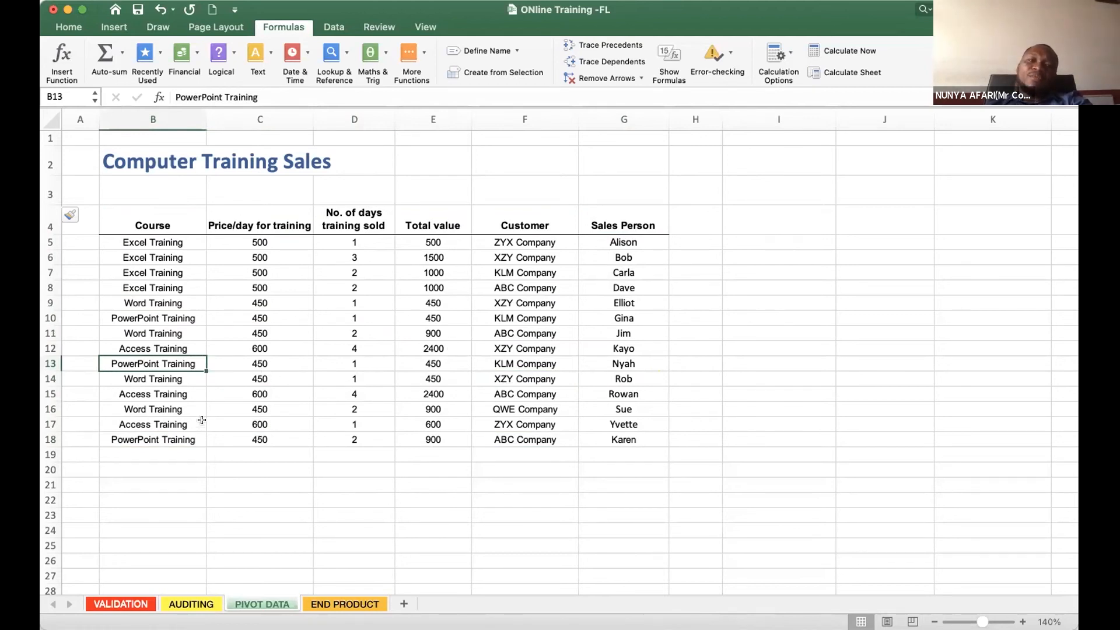
- Highlight the table from its headings downward again and return to single cells inside the data
{"action": "left_click_drag", "start_coordinate": [125, 219], "coordinate": [561, 415]}
{"action": "scroll", "coordinate": [560, 415], "scroll_direction": "up", "scroll_amount": 20}
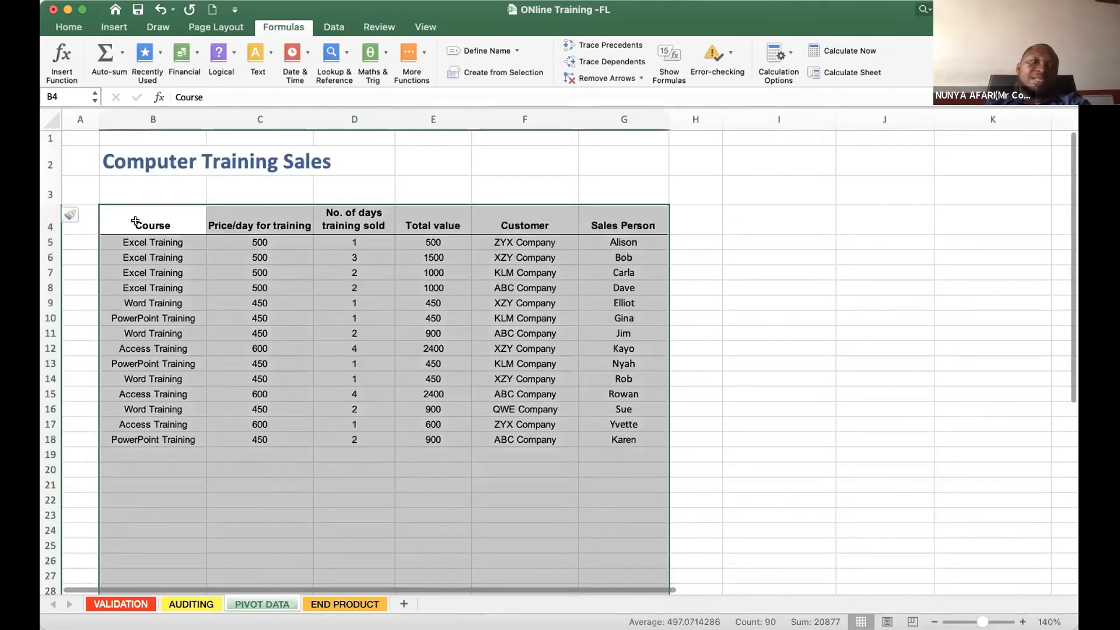
{"action": "left_click_drag", "start_coordinate": [135, 220], "coordinate": [644, 152]}
{"action": "scroll", "coordinate": [580, 251], "scroll_direction": "up", "scroll_amount": 1}
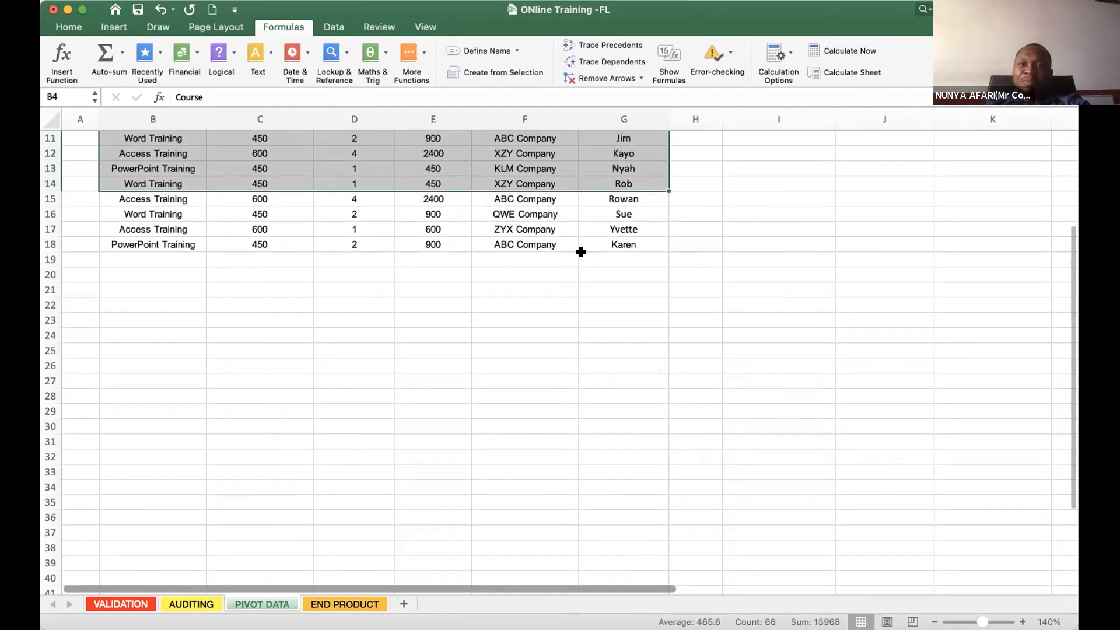
{"action": "scroll", "coordinate": [273, 297], "scroll_direction": "up", "scroll_amount": 5}
{"action": "left_click", "coordinate": [173, 271]}
{"action": "left_click", "coordinate": [352, 362]}
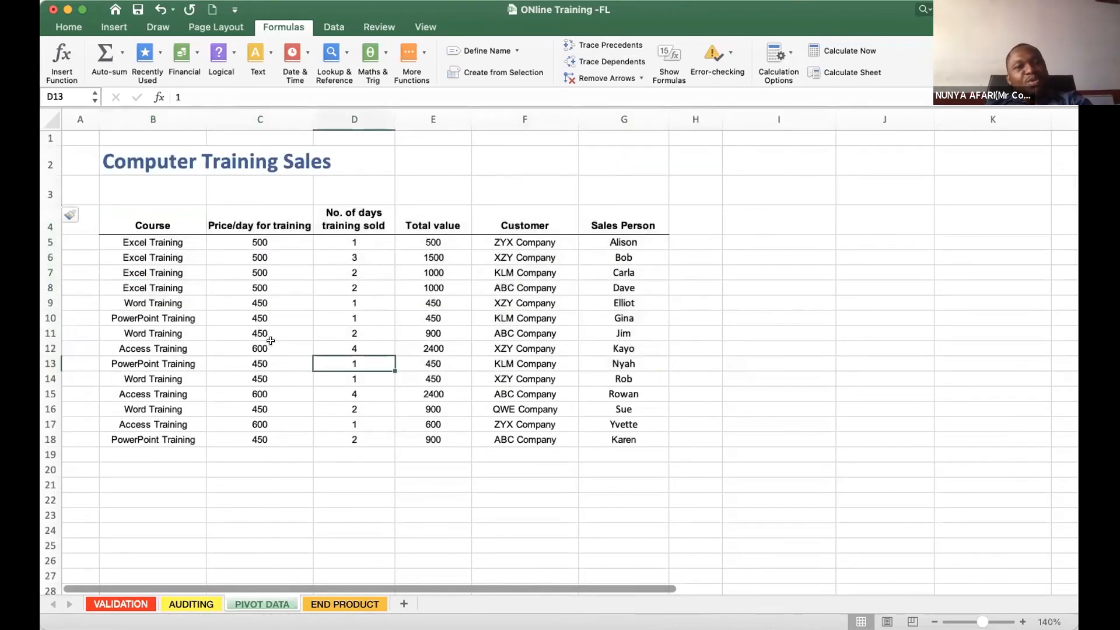
- Insert an empty row above the QWE Company record in row 16 of the source table
{"action": "left_click", "coordinate": [49, 407]}
{"action": "right_click", "coordinate": [49, 408]}
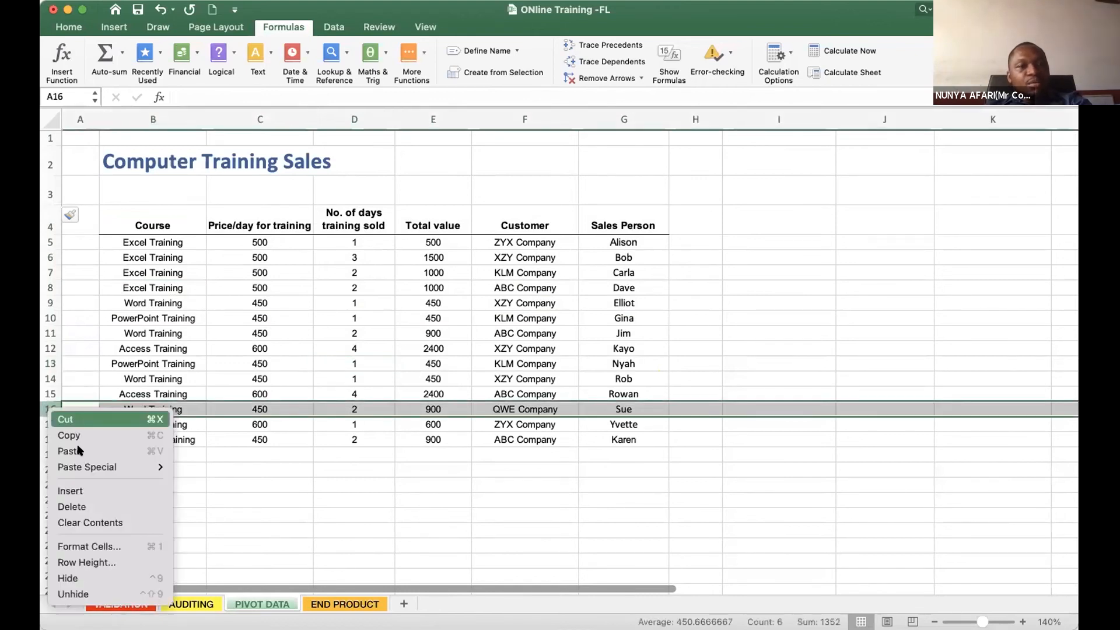
{"action": "left_click", "coordinate": [112, 493]}
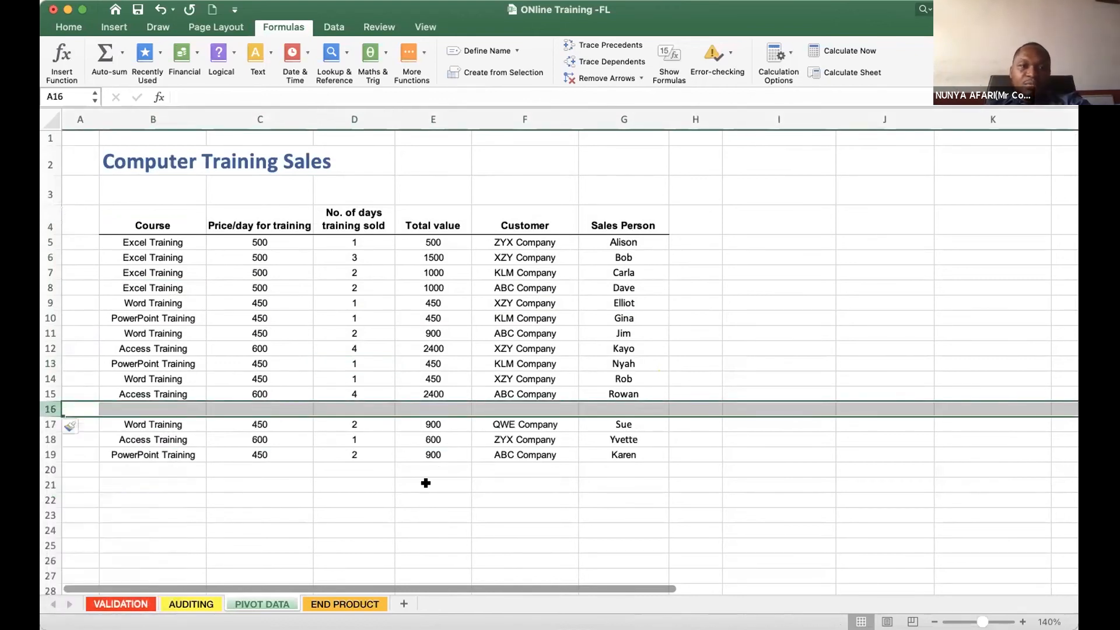
{"action": "left_click", "coordinate": [429, 485]}
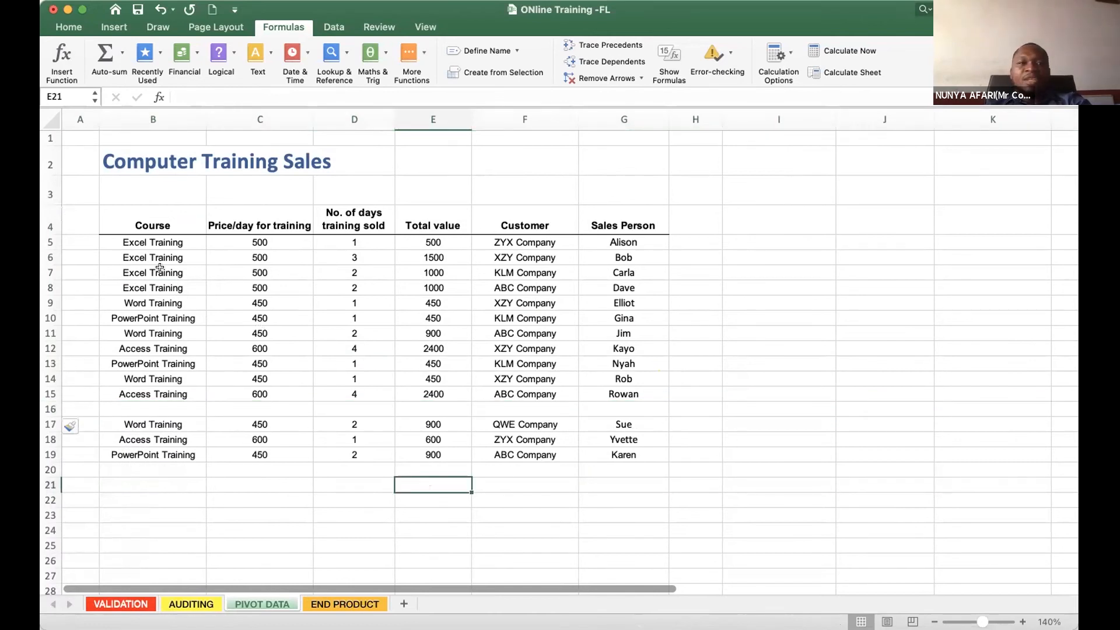
- Examine how the empty row 16 splits the data by highlighting B17:G19 and the block B4:G15 separately
{"action": "left_click", "coordinate": [139, 241]}
{"action": "key", "text": "ctrl+shift+End"}
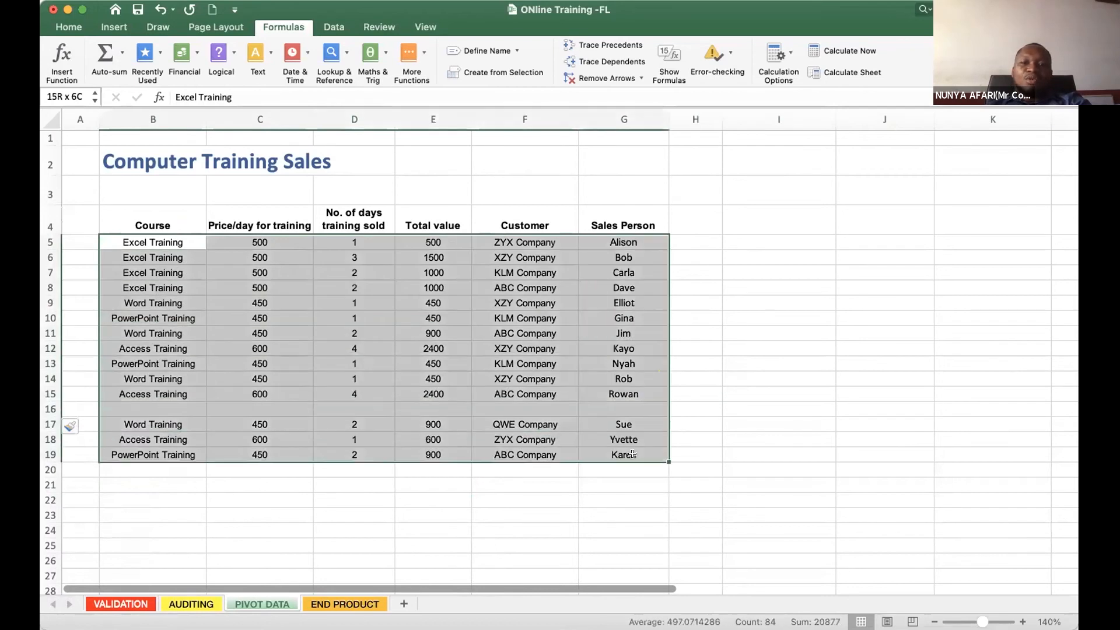
{"action": "left_click", "coordinate": [49, 408]}
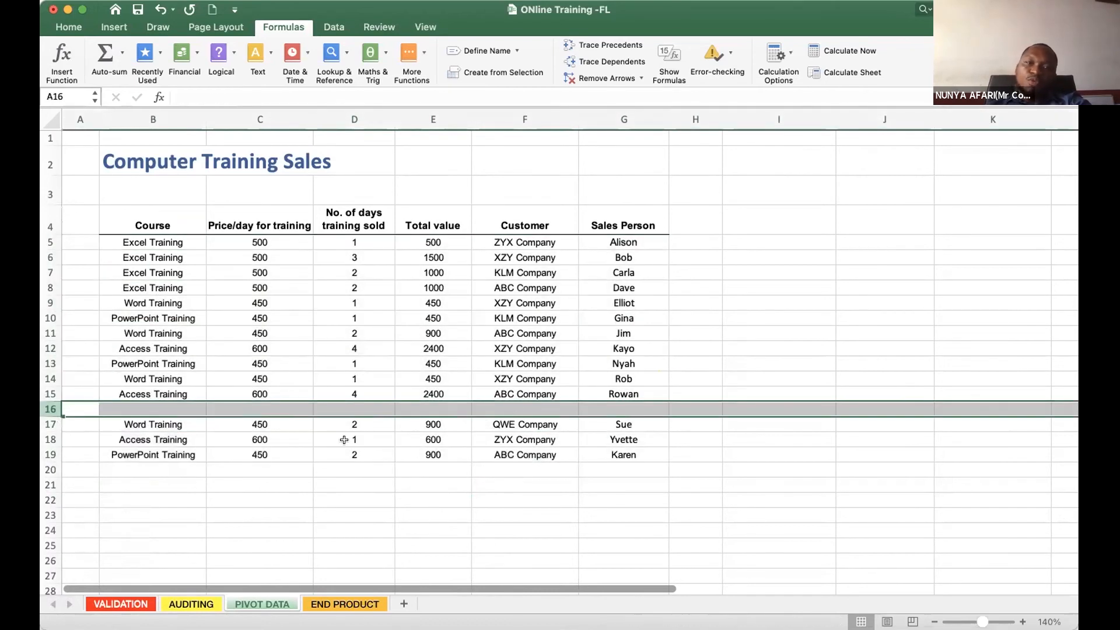
{"action": "left_click", "coordinate": [177, 441]}
{"action": "left_click", "coordinate": [144, 421]}
{"action": "left_click_drag", "start_coordinate": [356, 441], "coordinate": [620, 468]}
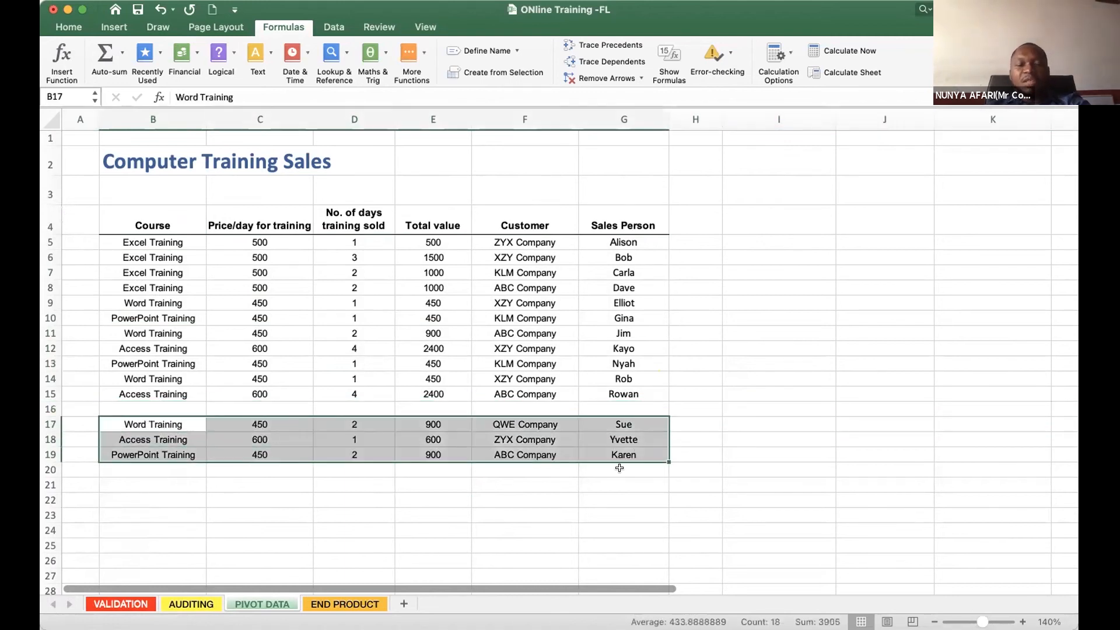
{"action": "left_click_drag", "start_coordinate": [164, 394], "coordinate": [463, 366]}
{"action": "left_click", "coordinate": [640, 225], "text": "shift"}
{"action": "left_click", "coordinate": [195, 500]}
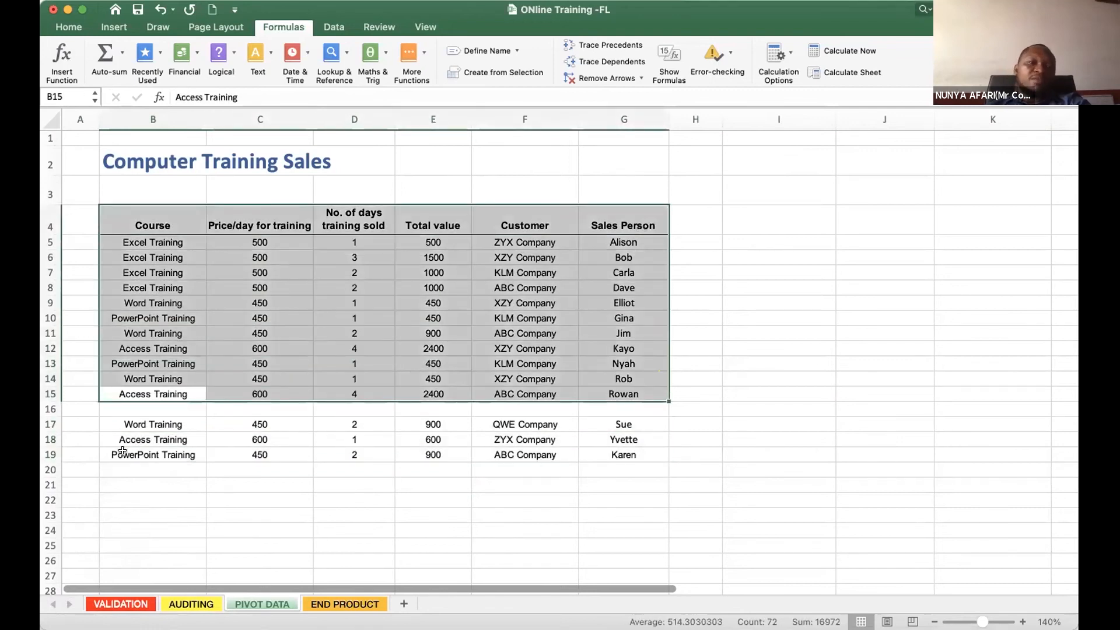
- Delete the empty row 16 from the source table
{"action": "left_click", "coordinate": [59, 410]}
{"action": "right_click", "coordinate": [59, 410]}
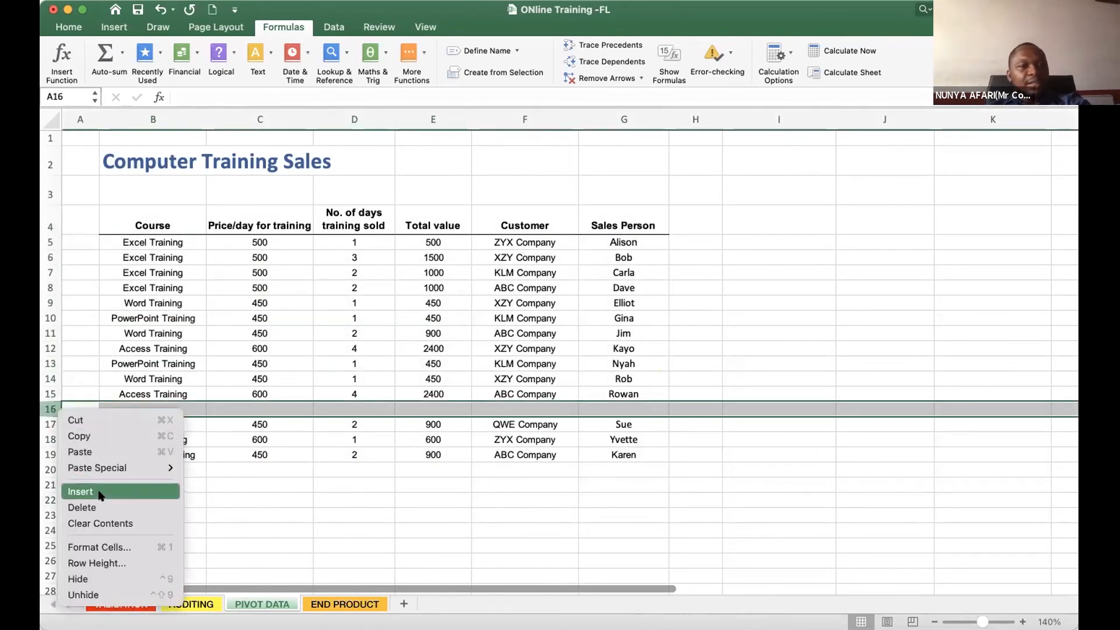
{"action": "left_click", "coordinate": [102, 509]}
{"action": "left_click", "coordinate": [365, 485]}
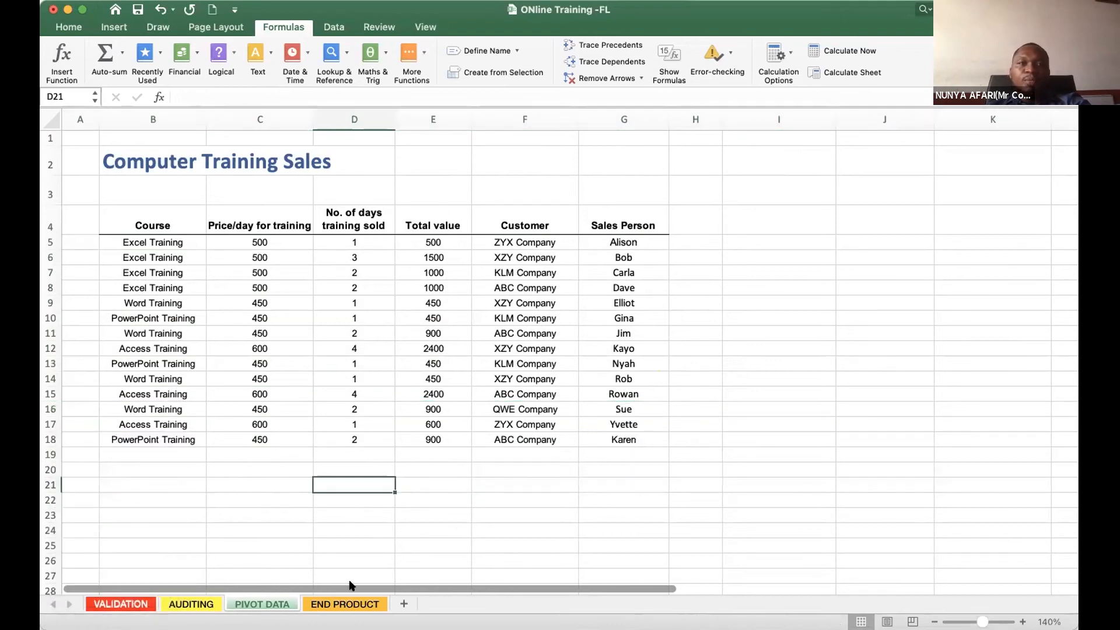
- Check the Course heading and several entries in rows 11 and 12 of the source table
{"action": "left_click", "coordinate": [457, 334]}
{"action": "left_click", "coordinate": [637, 329]}
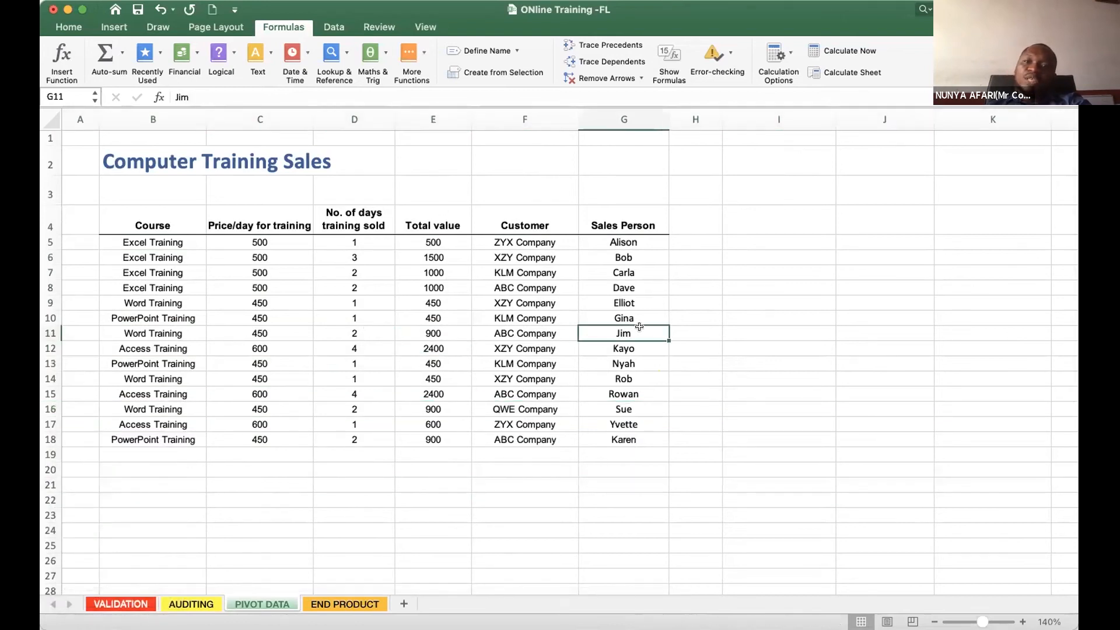
{"action": "left_click", "coordinate": [148, 347]}
{"action": "left_click", "coordinate": [161, 224]}
{"action": "left_click", "coordinate": [261, 349]}
{"action": "left_click", "coordinate": [546, 346]}
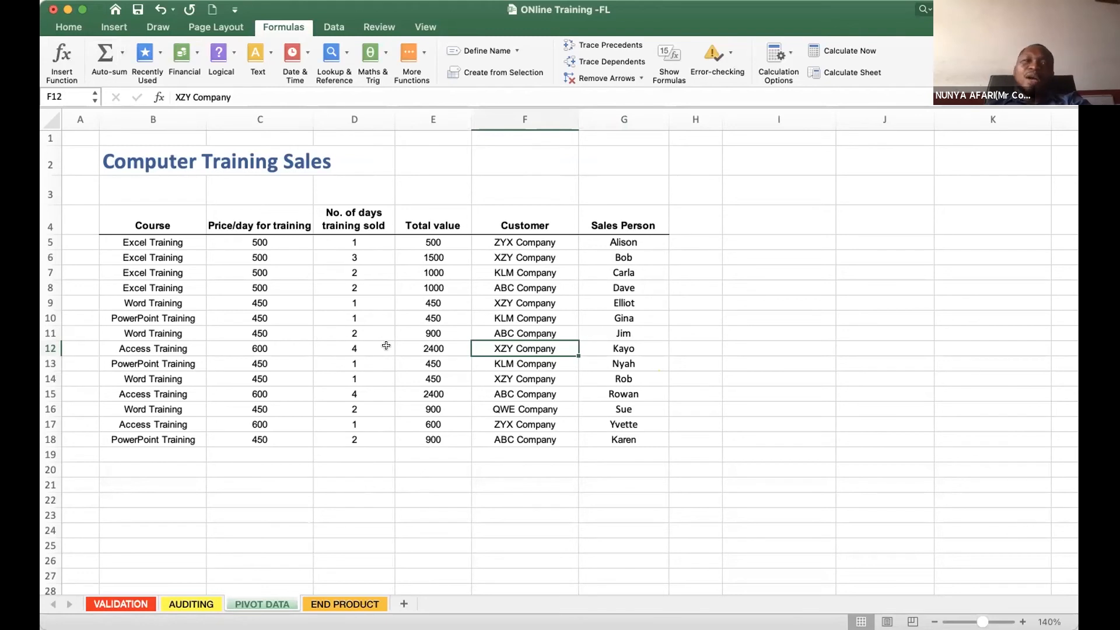
- Create a pivot table from the range 'PIVOT DATA'!$B$4:$G$18 on a new worksheet
{"action": "left_click", "coordinate": [111, 27]}
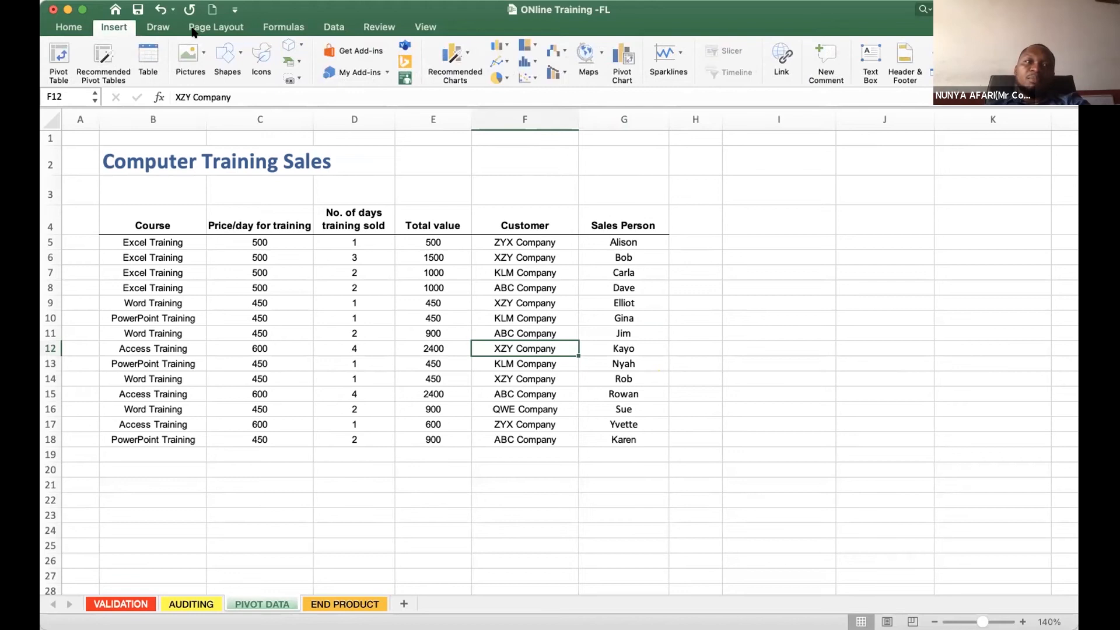
{"action": "left_click", "coordinate": [307, 316]}
{"action": "left_click", "coordinate": [142, 290]}
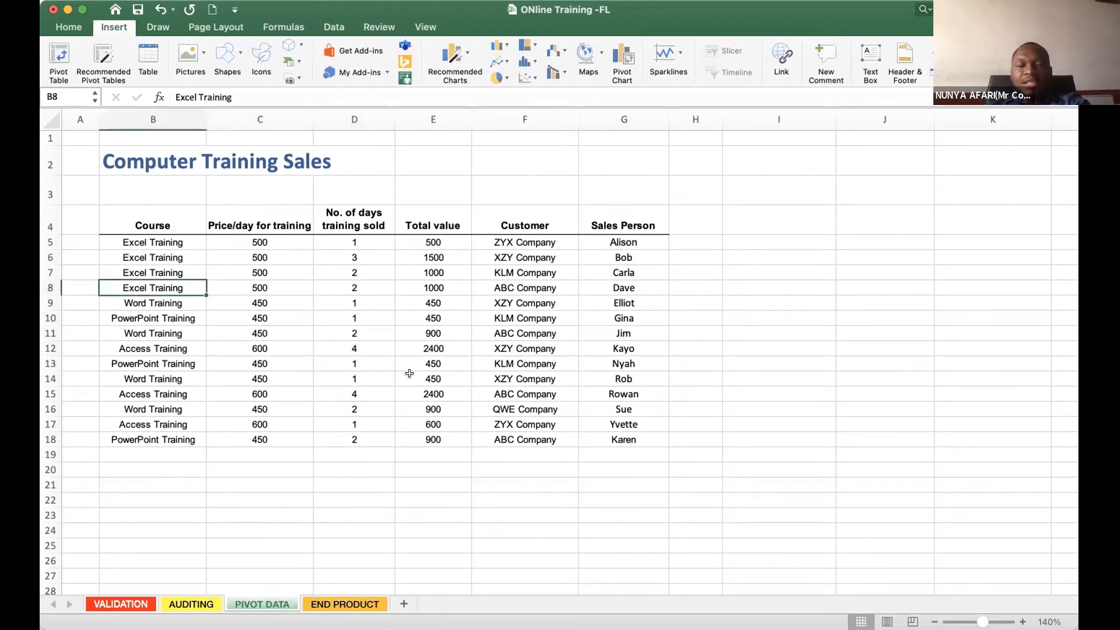
{"action": "key", "text": "super+c"}
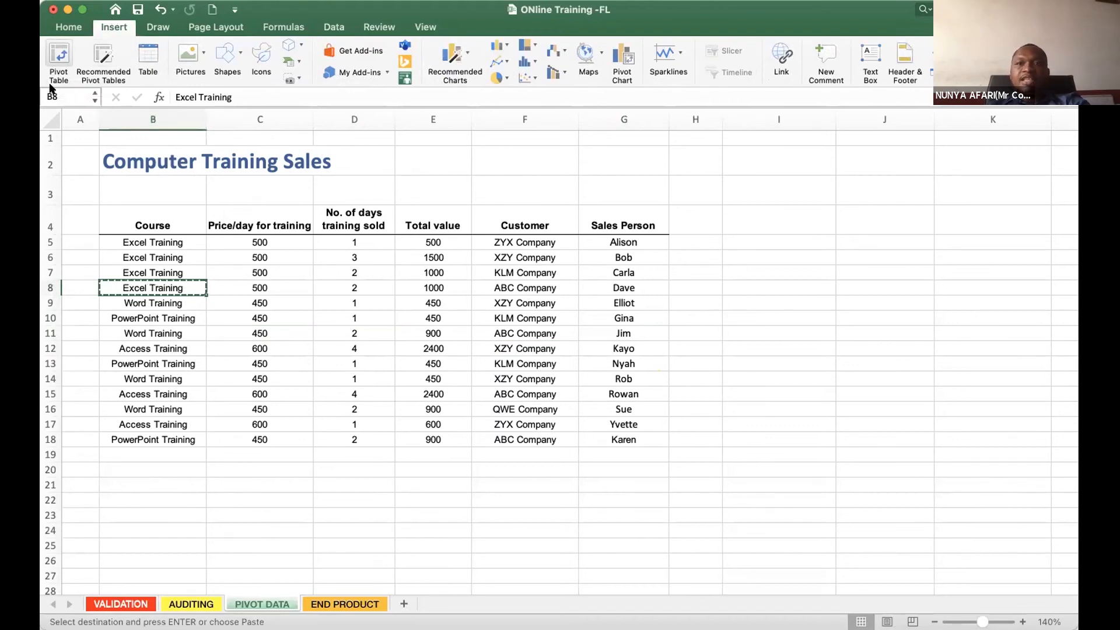
{"action": "left_click", "coordinate": [60, 57]}
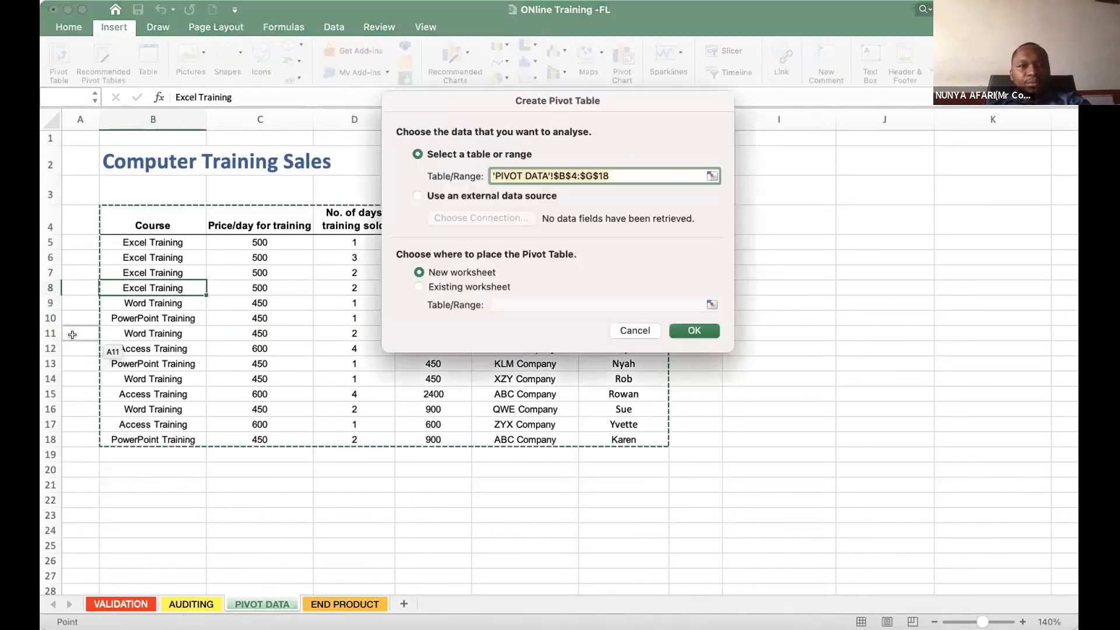
{"action": "left_click_drag", "start_coordinate": [470, 105], "coordinate": [799, 146]}
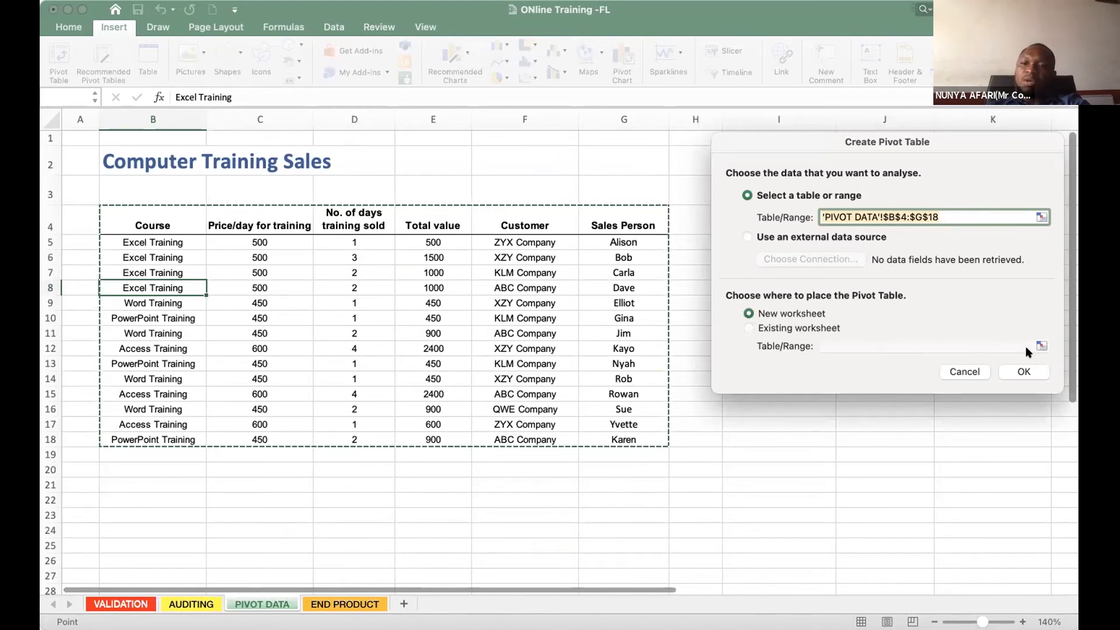
{"action": "left_click", "coordinate": [1025, 377]}
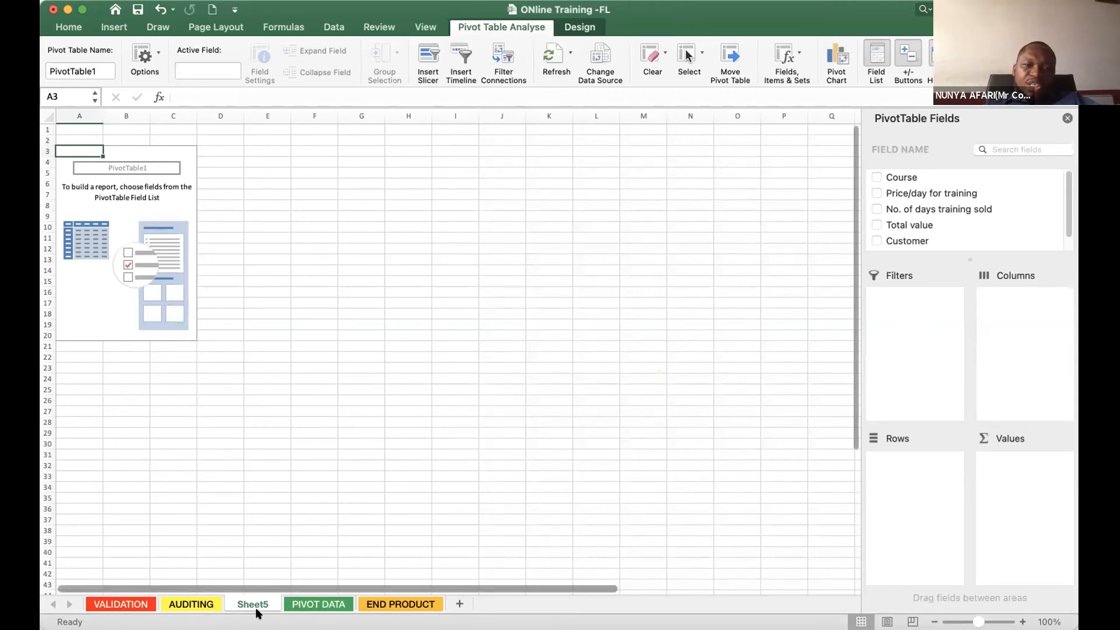
- Compare the PIVOT DATA headings with the fields on Sheet5, and enlarge the PivotTable field list to include Sales Person
{"action": "left_click", "coordinate": [307, 607]}
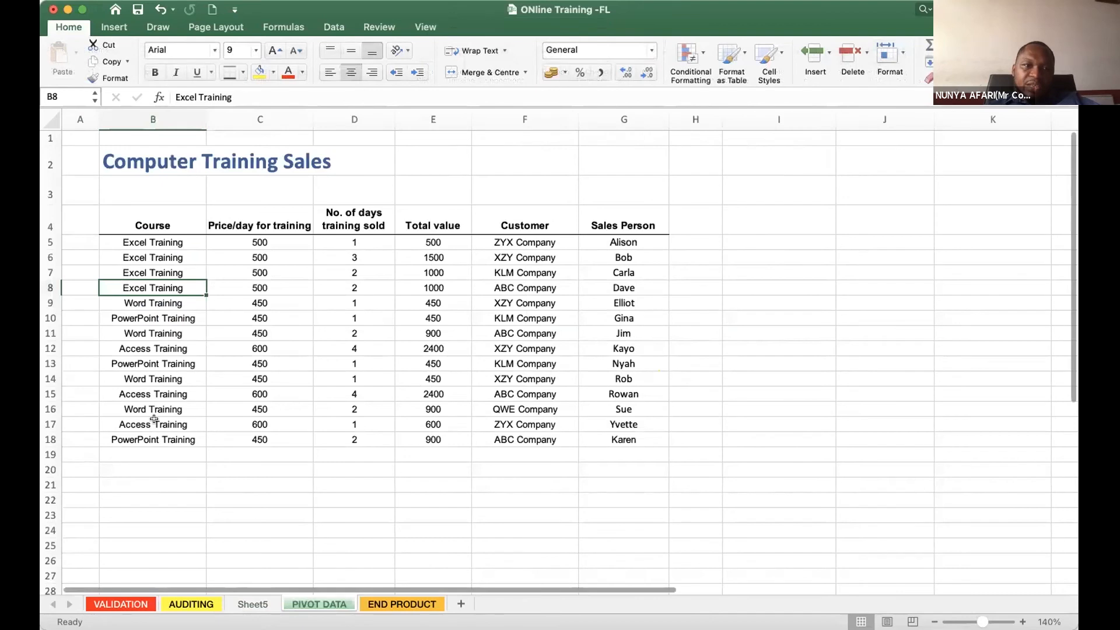
{"action": "left_click", "coordinate": [257, 605]}
{"action": "left_click", "coordinate": [318, 603]}
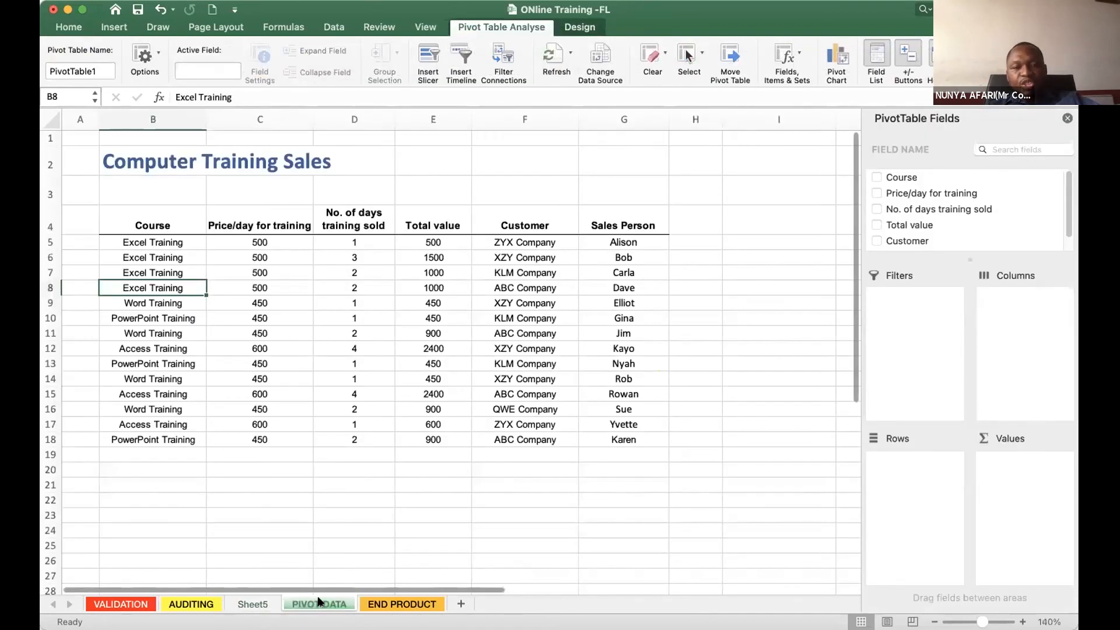
{"action": "left_click", "coordinate": [243, 607]}
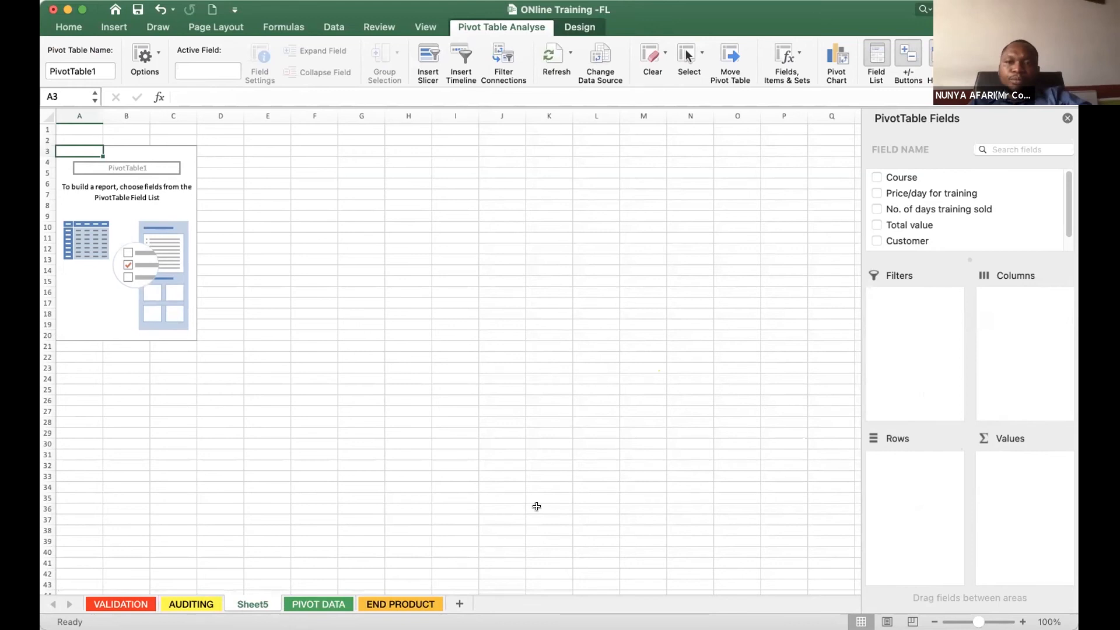
{"action": "left_click", "coordinate": [324, 603]}
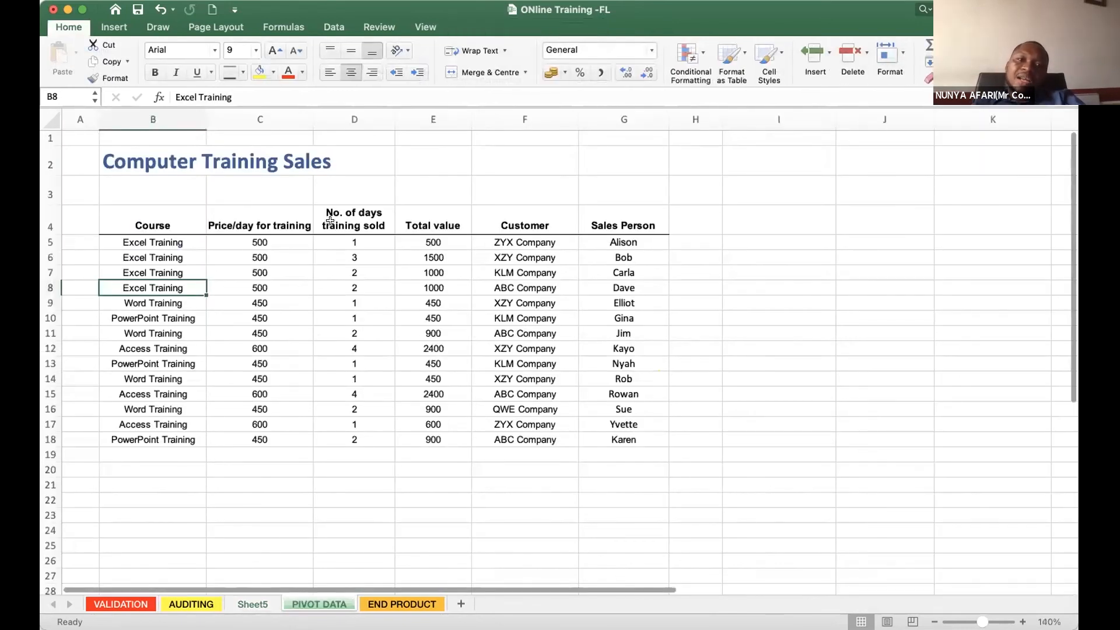
{"action": "left_click", "coordinate": [249, 604]}
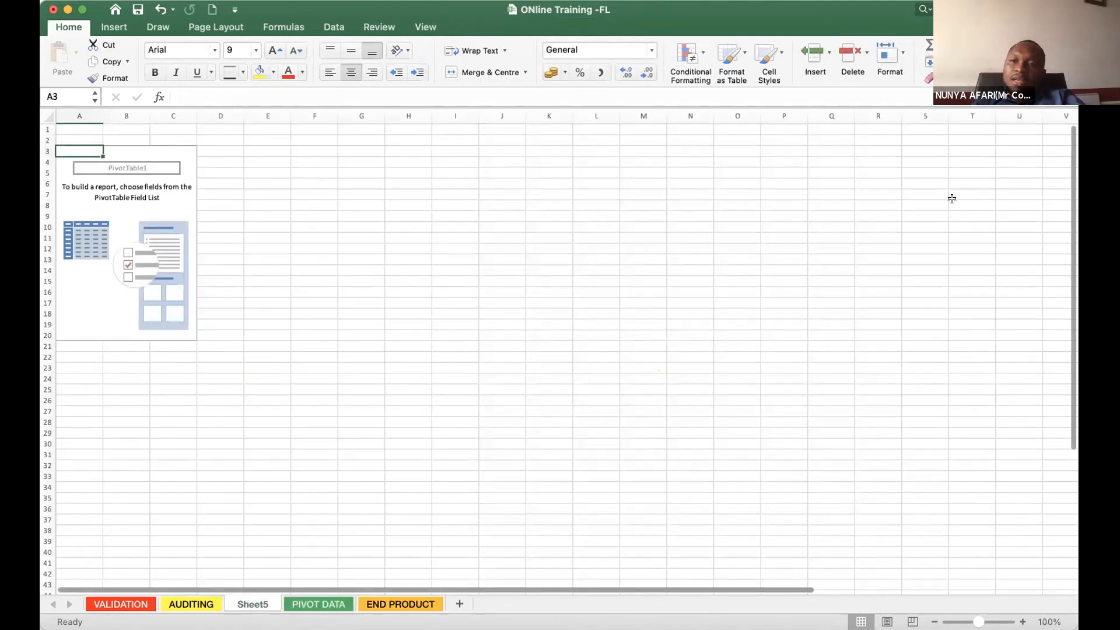
{"action": "left_click_drag", "start_coordinate": [971, 256], "coordinate": [969, 307]}
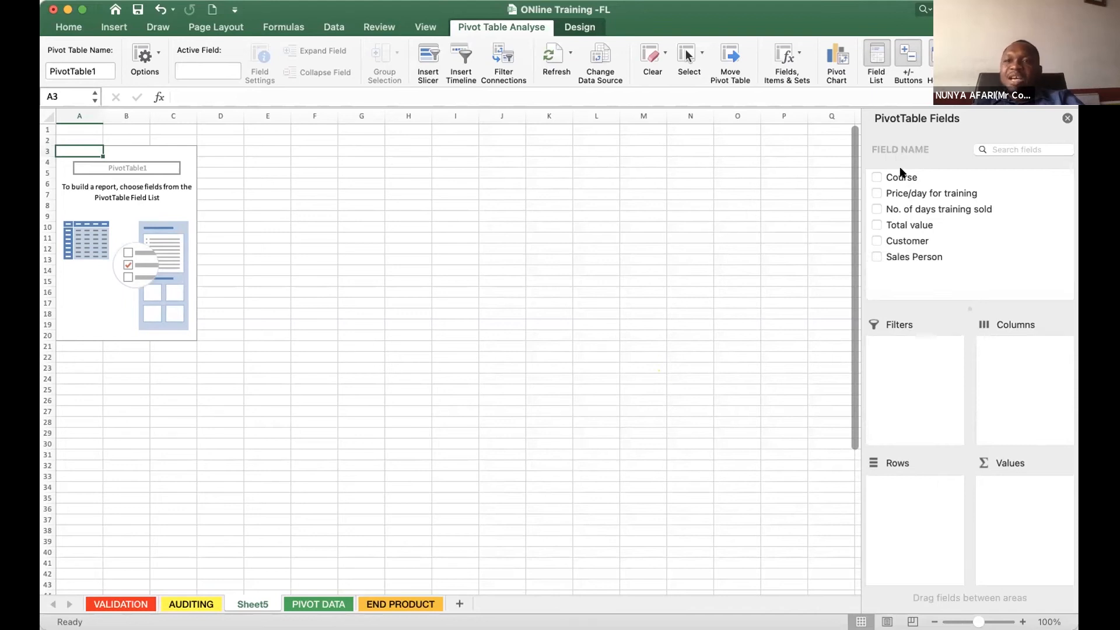
- Go through the row 4 headings on the PIVOT DATA sheet, from Course across to Sales Person
{"action": "left_click", "coordinate": [324, 607]}
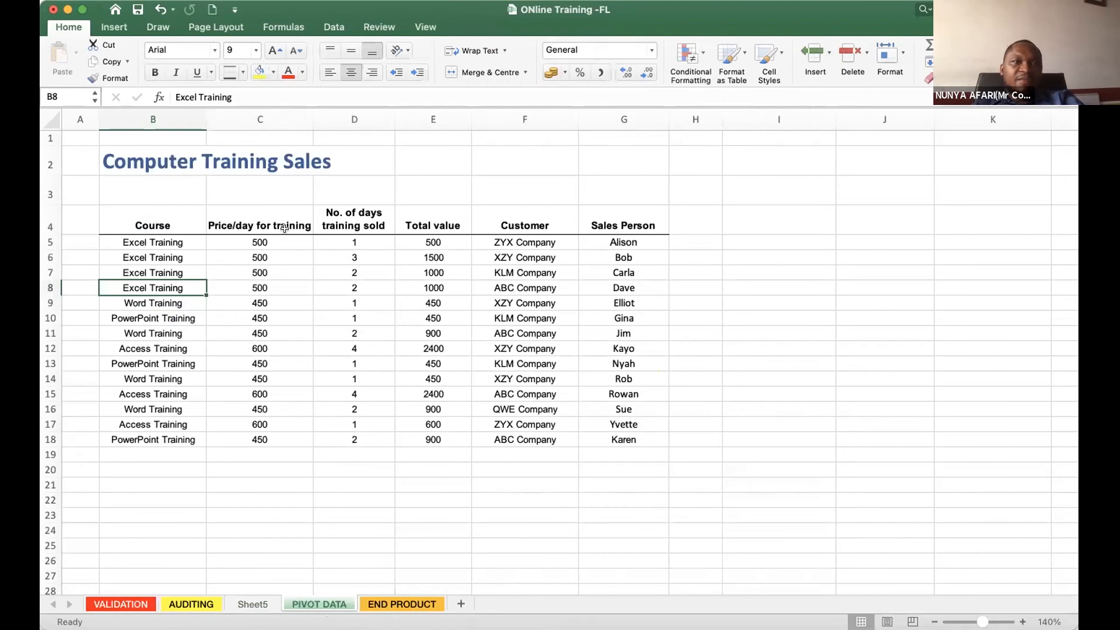
{"action": "left_click", "coordinate": [153, 226]}
{"action": "left_click", "coordinate": [306, 225]}
{"action": "left_click", "coordinate": [350, 211]}
{"action": "left_click", "coordinate": [438, 211]}
{"action": "left_click", "coordinate": [517, 210]}
{"action": "left_click", "coordinate": [608, 217]}
{"action": "left_click", "coordinate": [150, 221]}
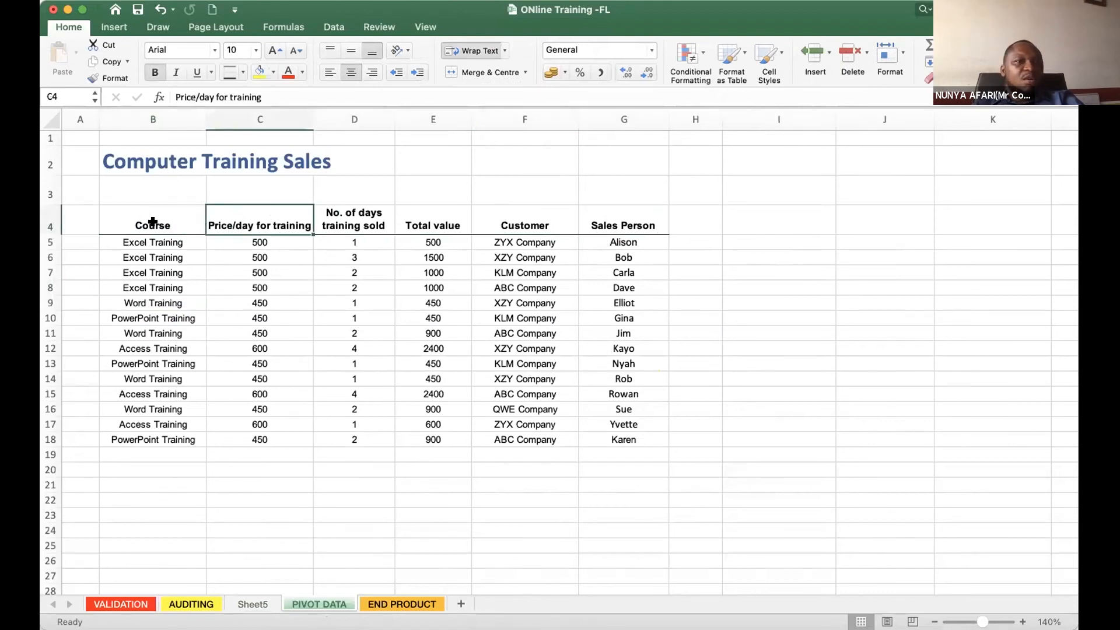
- Check the full list of pivot fields on Sheet5 against the source table, enlarging the field list to show Sales Person
{"action": "left_click", "coordinate": [257, 603]}
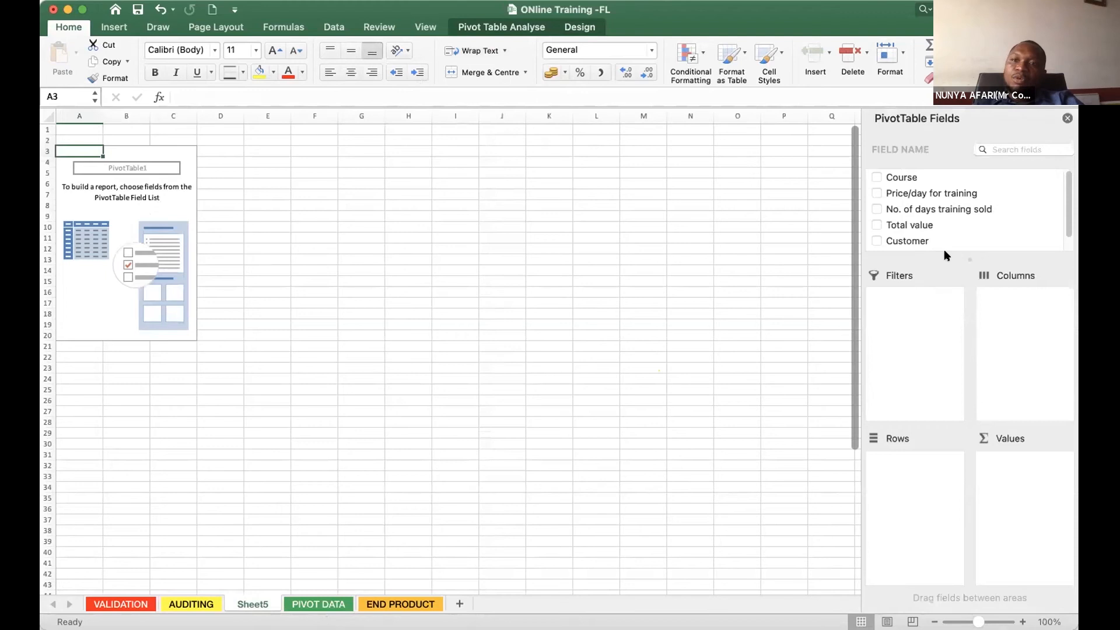
{"action": "left_click_drag", "start_coordinate": [947, 257], "coordinate": [944, 295]}
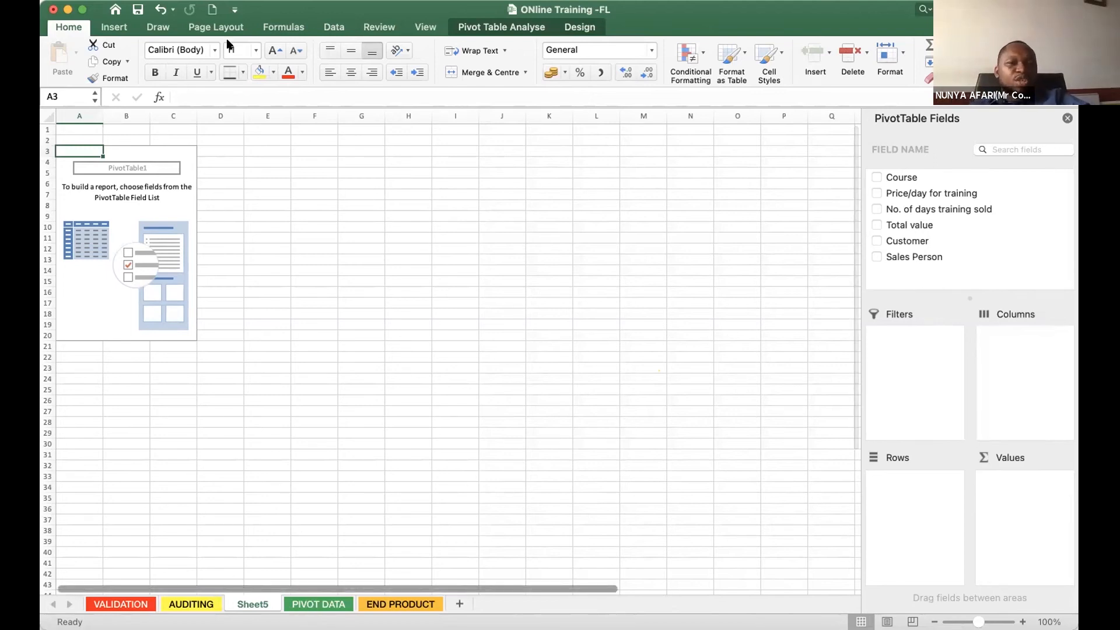
{"action": "left_click", "coordinate": [318, 604]}
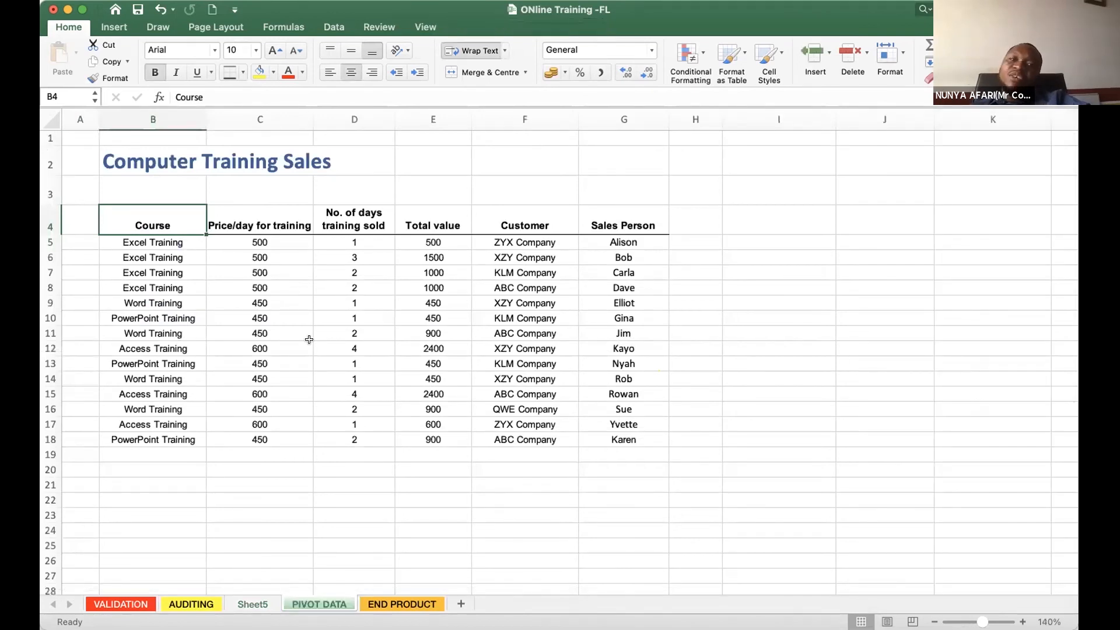
{"action": "left_click", "coordinate": [252, 605]}
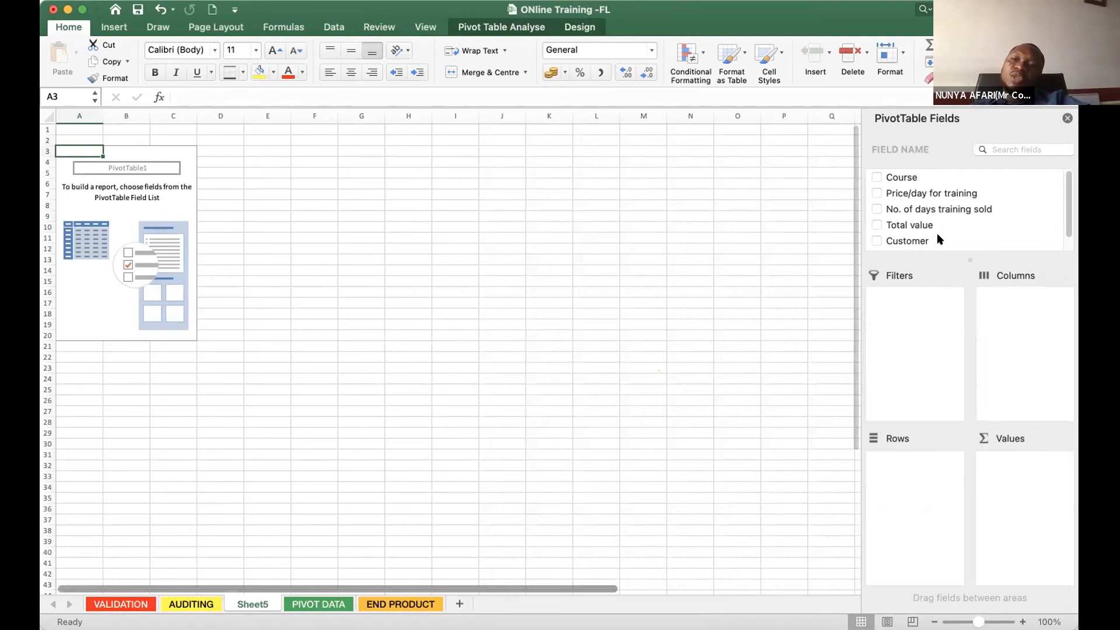
{"action": "left_click_drag", "start_coordinate": [947, 259], "coordinate": [910, 308]}
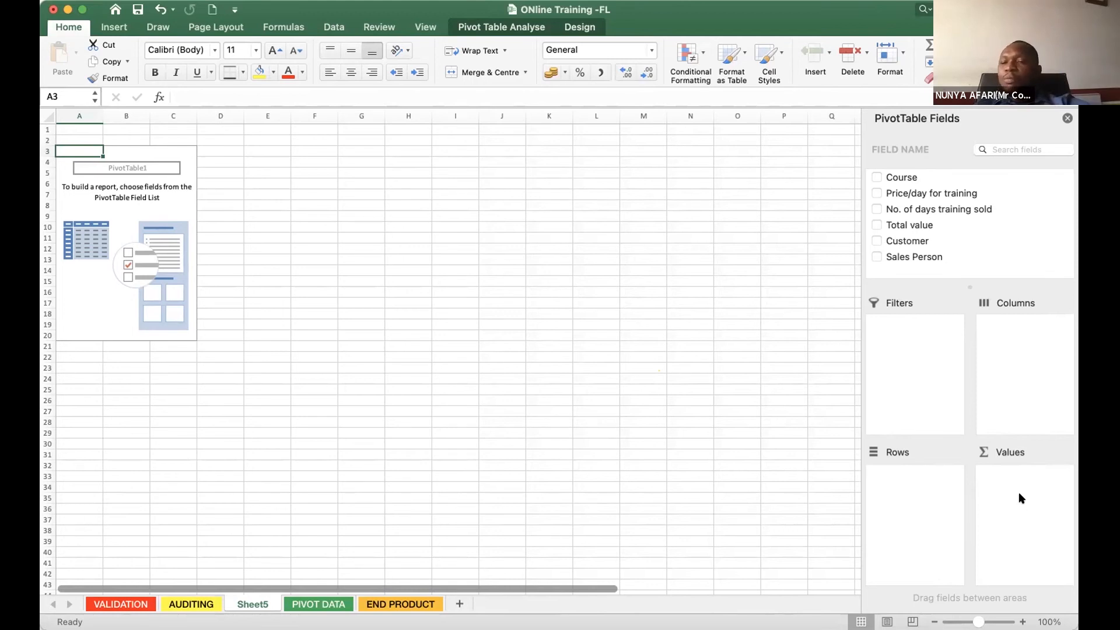
- Place the Sales Person field in the Rows area of the pivot table on Sheet5
{"action": "left_click", "coordinate": [302, 605]}
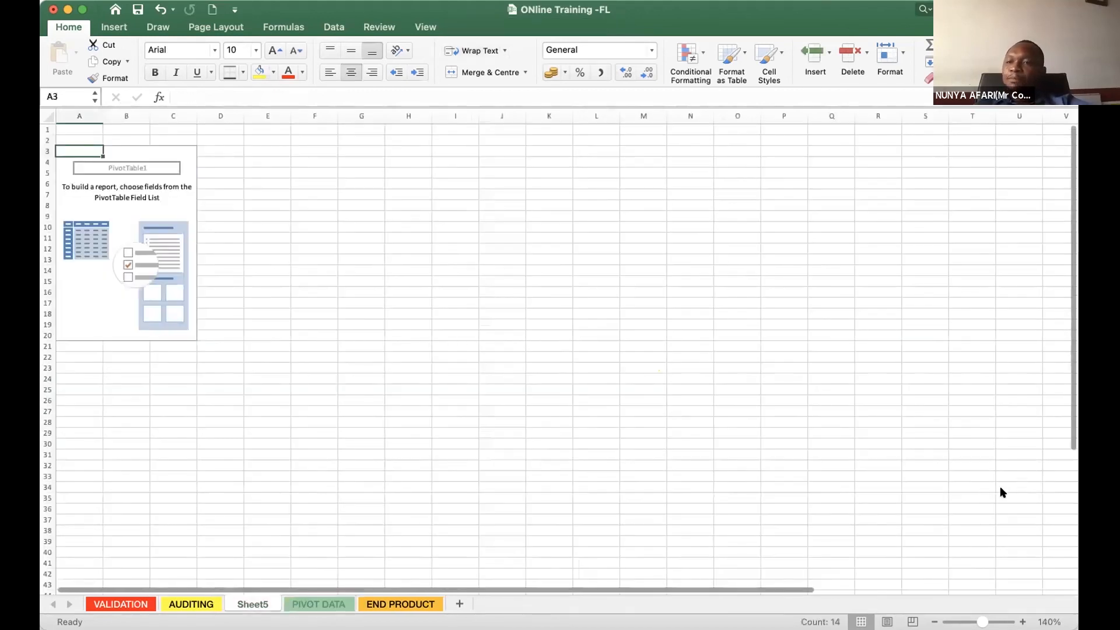
{"action": "scroll", "coordinate": [963, 258], "scroll_direction": "down", "scroll_amount": 1}
{"action": "left_click_drag", "start_coordinate": [963, 258], "coordinate": [963, 310]}
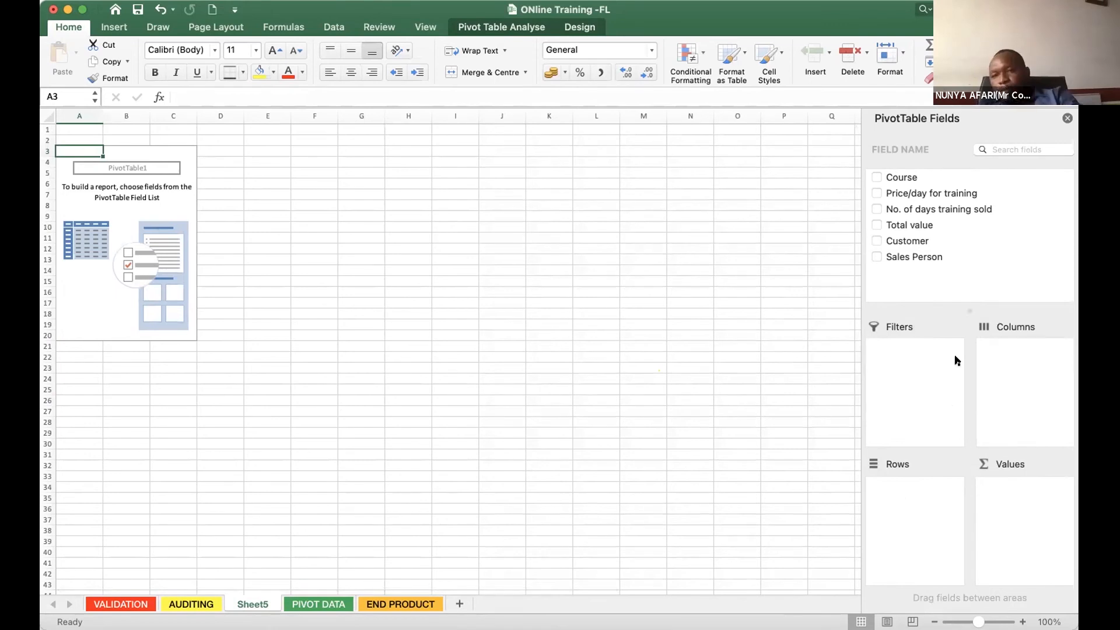
{"action": "left_click", "coordinate": [895, 258]}
{"action": "left_click_drag", "start_coordinate": [896, 261], "coordinate": [934, 515]}
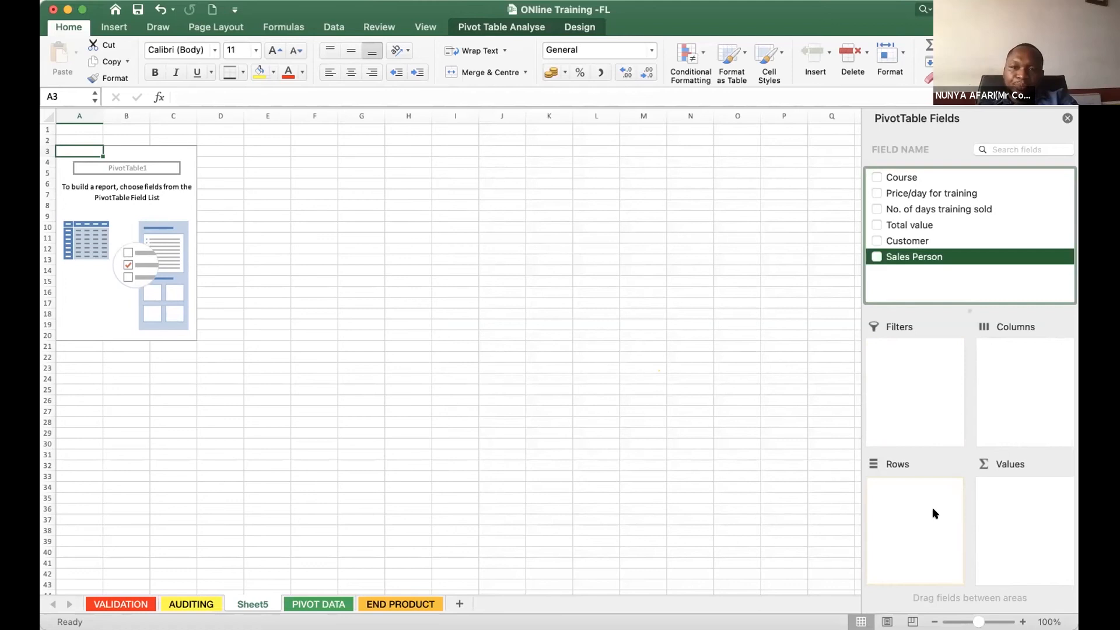
{"action": "left_click_drag", "start_coordinate": [934, 515], "coordinate": [933, 514]}
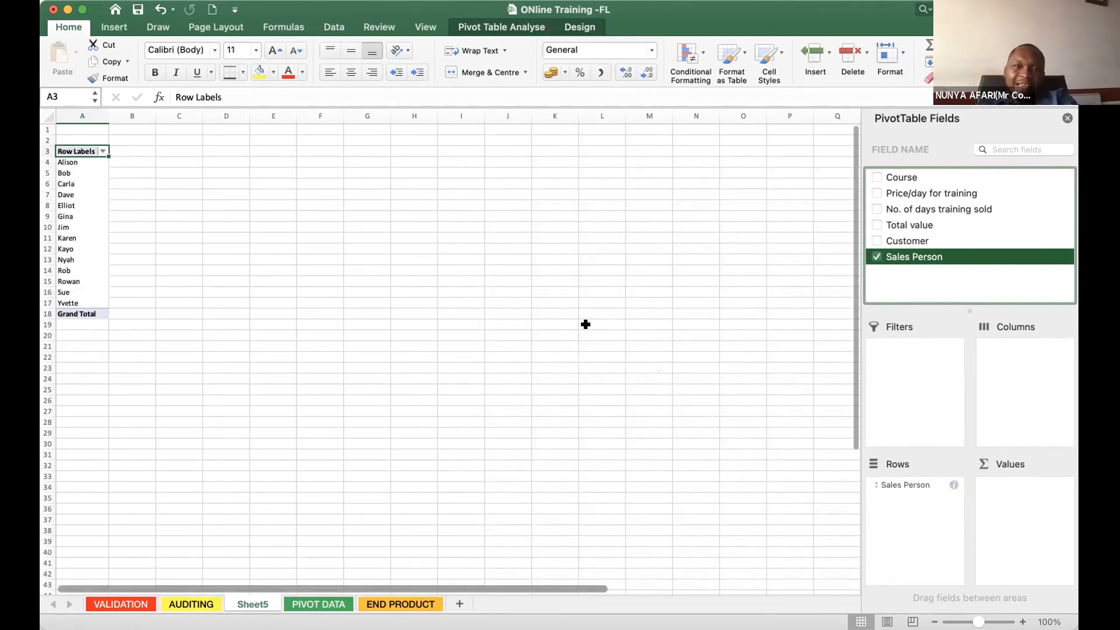
- Place the Customer field in the Columns area of the pivot table
{"action": "left_click", "coordinate": [319, 604]}
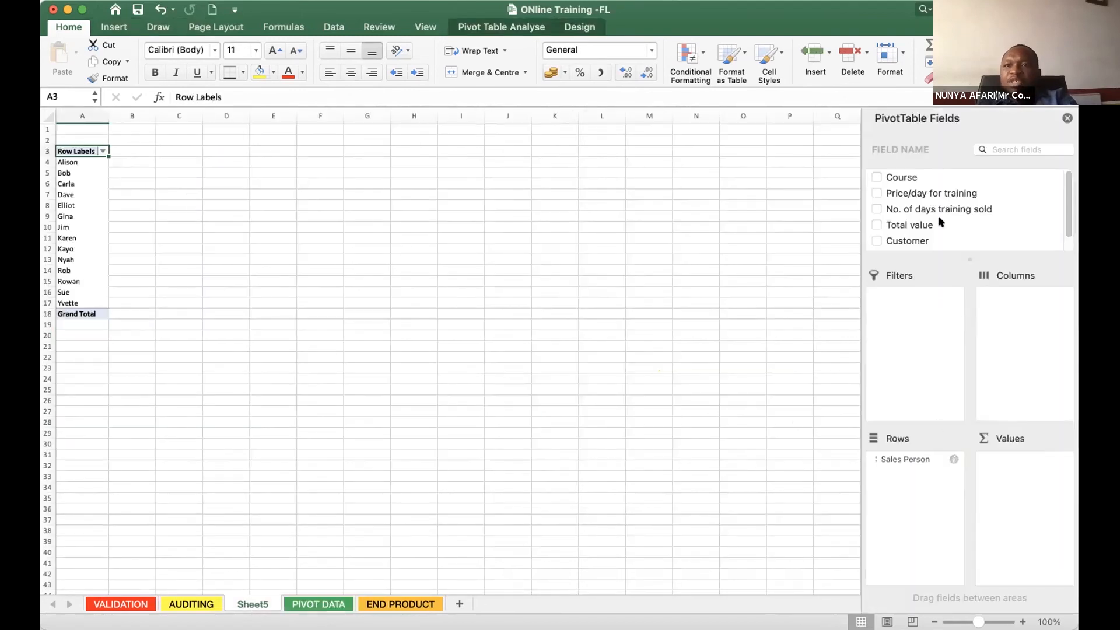
{"action": "scroll", "coordinate": [939, 219], "scroll_direction": "down", "scroll_amount": 1}
{"action": "scroll", "coordinate": [938, 220], "scroll_direction": "up", "scroll_amount": 1}
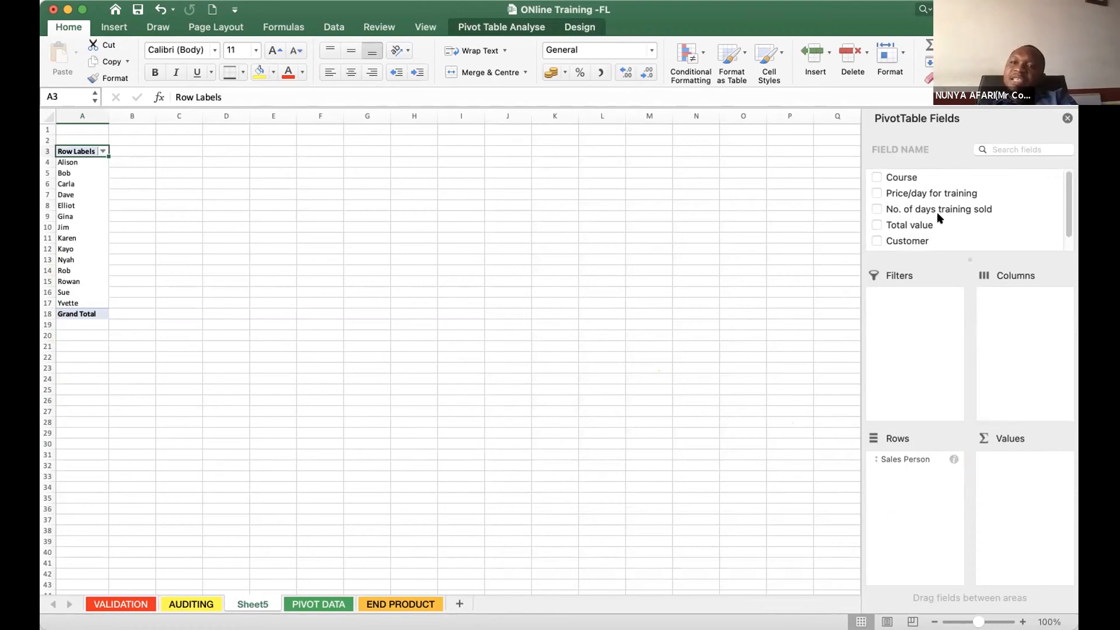
{"action": "left_click", "coordinate": [1066, 230]}
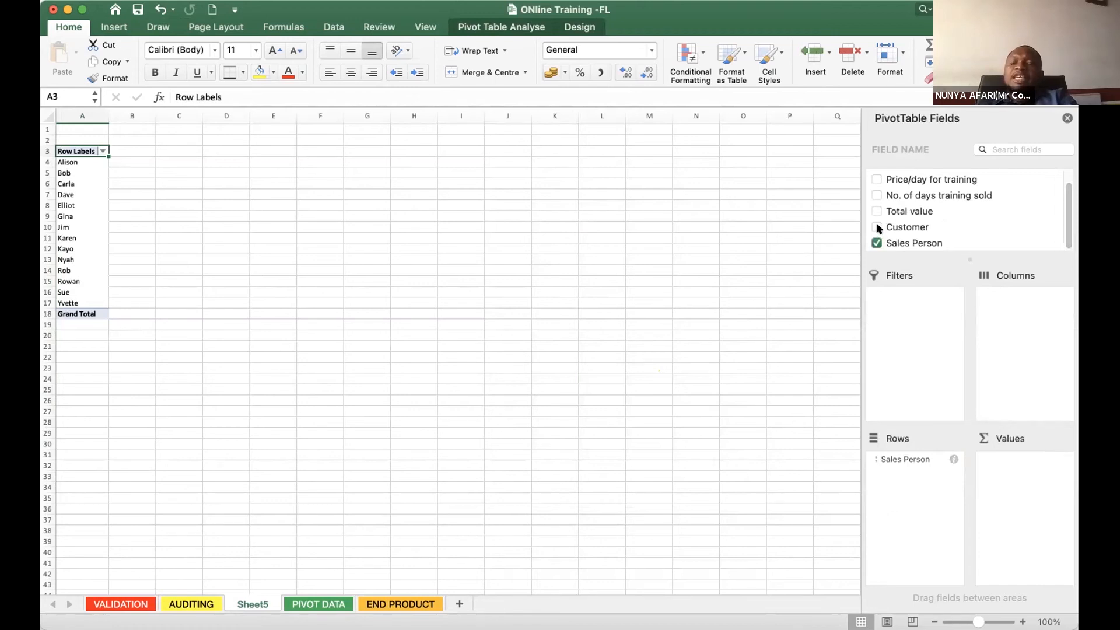
{"action": "left_click", "coordinate": [911, 230]}
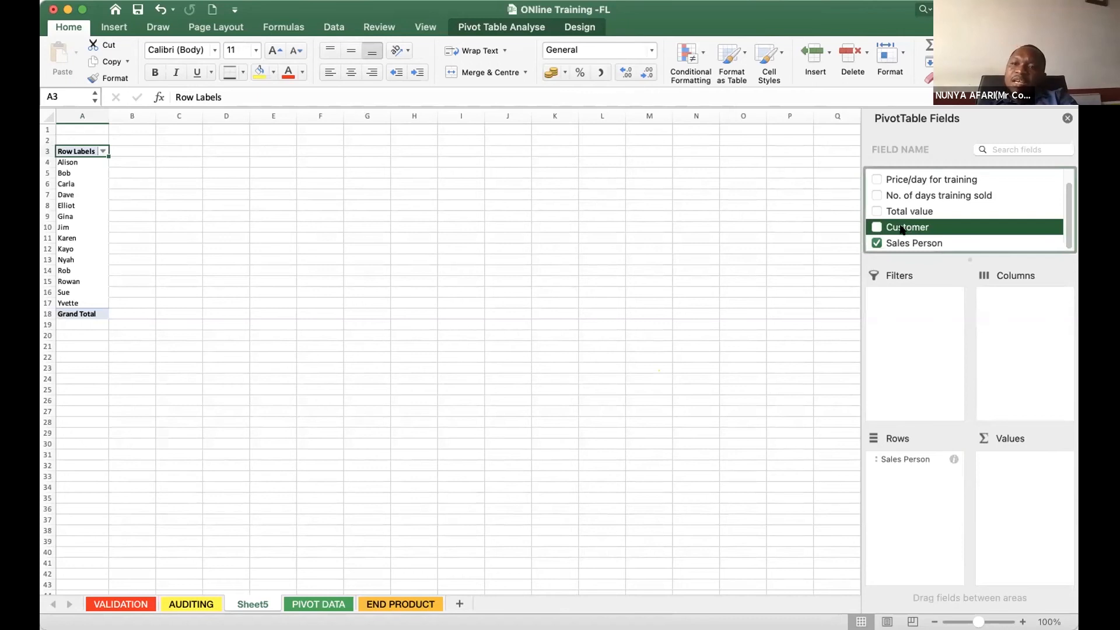
{"action": "left_click_drag", "start_coordinate": [899, 230], "coordinate": [1016, 360]}
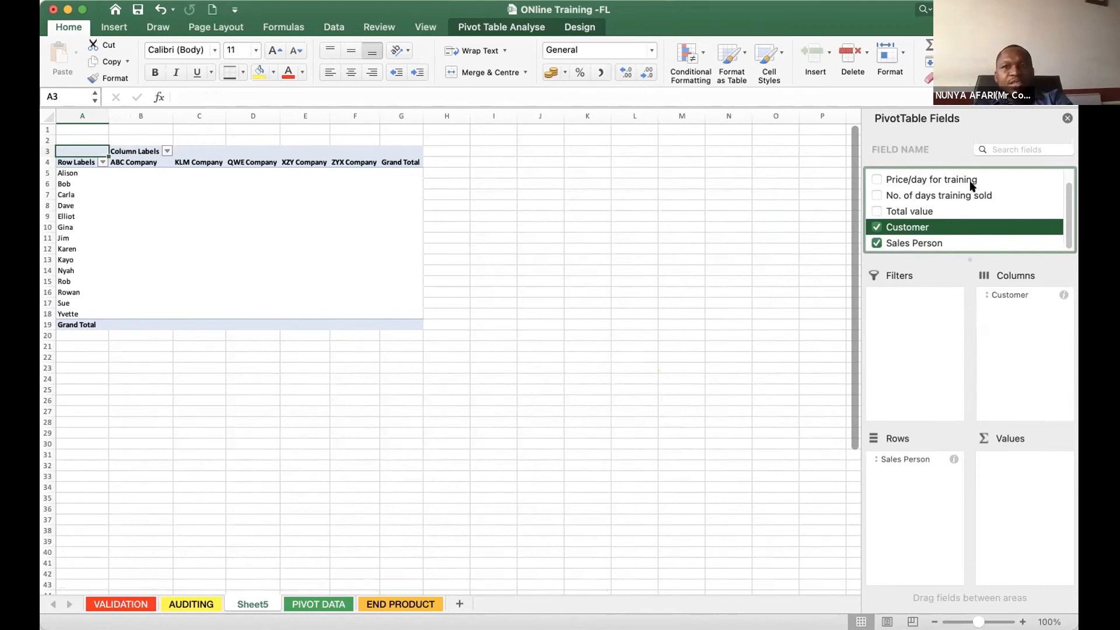
- Add the Total value field to the Values area of the pivot table as a sum
{"action": "scroll", "coordinate": [1064, 204], "scroll_direction": "up", "scroll_amount": 1}
{"action": "scroll", "coordinate": [1063, 233], "scroll_direction": "down", "scroll_amount": 1}
{"action": "scroll", "coordinate": [1063, 198], "scroll_direction": "up", "scroll_amount": 1}
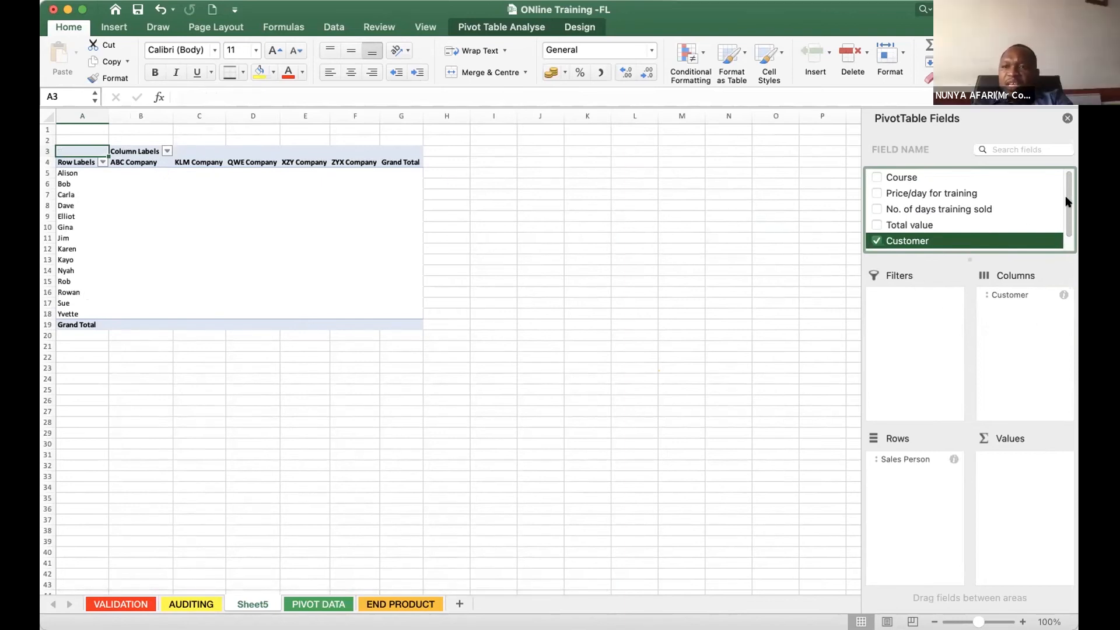
{"action": "scroll", "coordinate": [1065, 209], "scroll_direction": "down", "scroll_amount": 2}
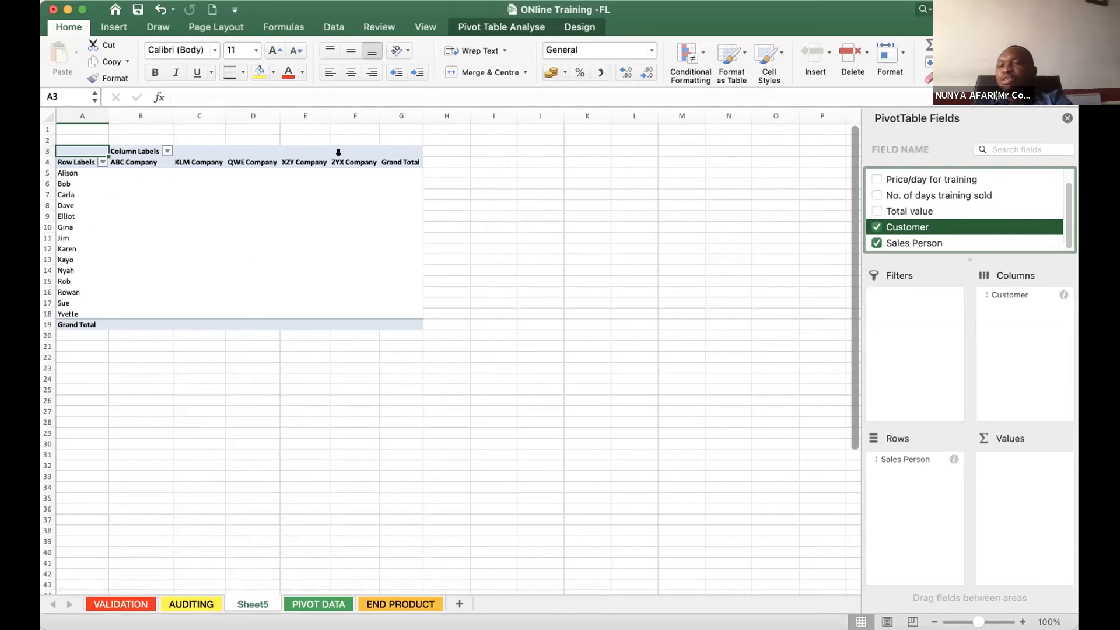
{"action": "left_click", "coordinate": [888, 212]}
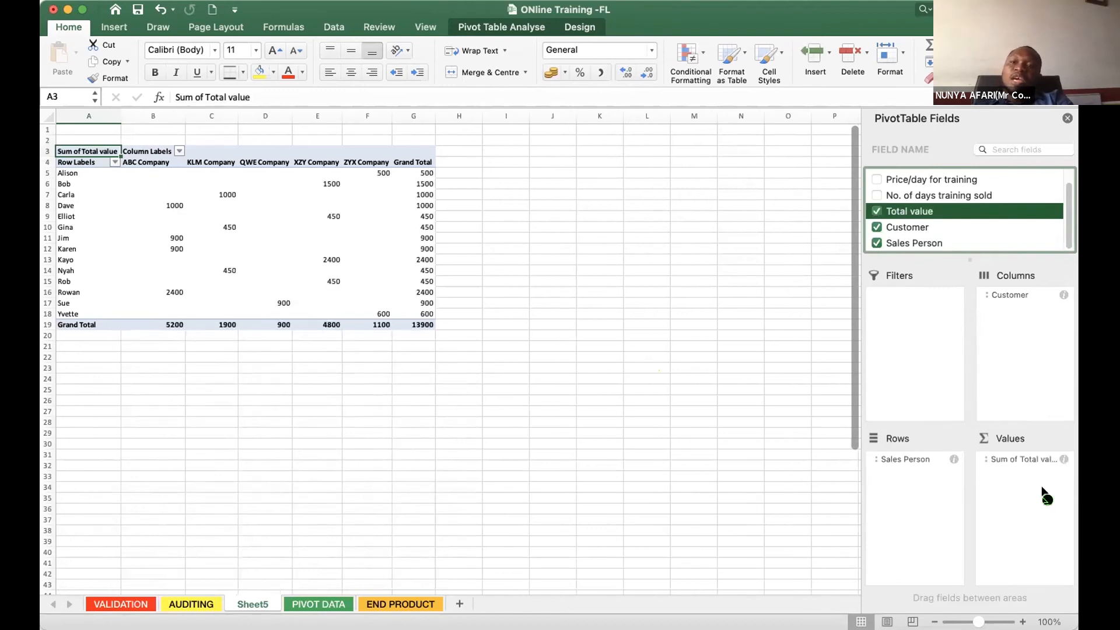
- Add Total value to the Values area a second time and remove that duplicate field
{"action": "left_click_drag", "start_coordinate": [1044, 493], "coordinate": [1047, 481]}
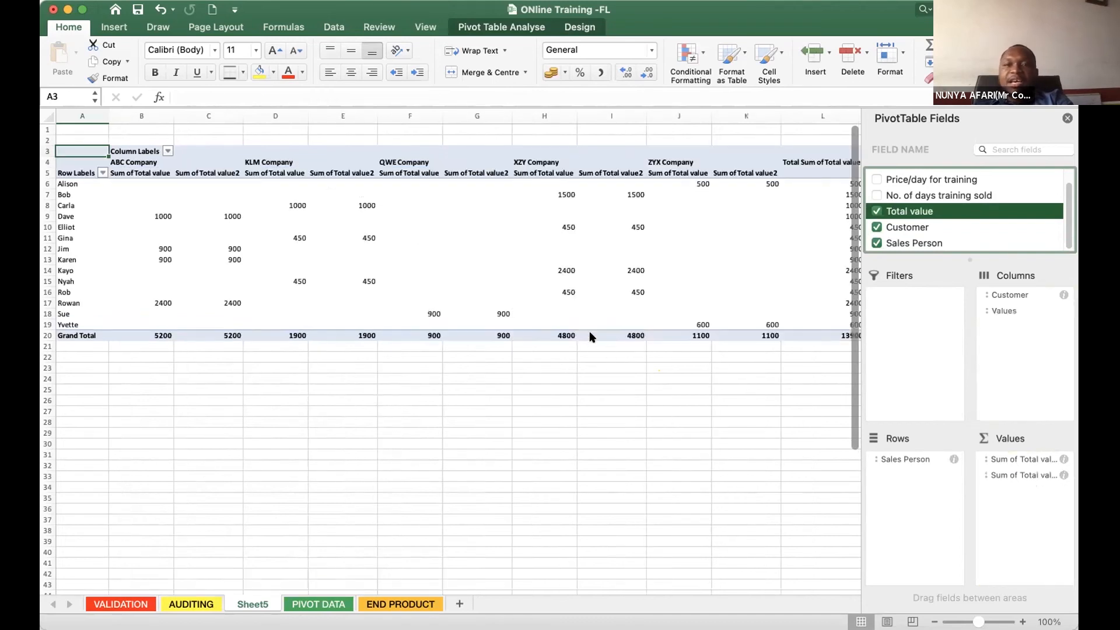
{"action": "double_click", "coordinate": [996, 474]}
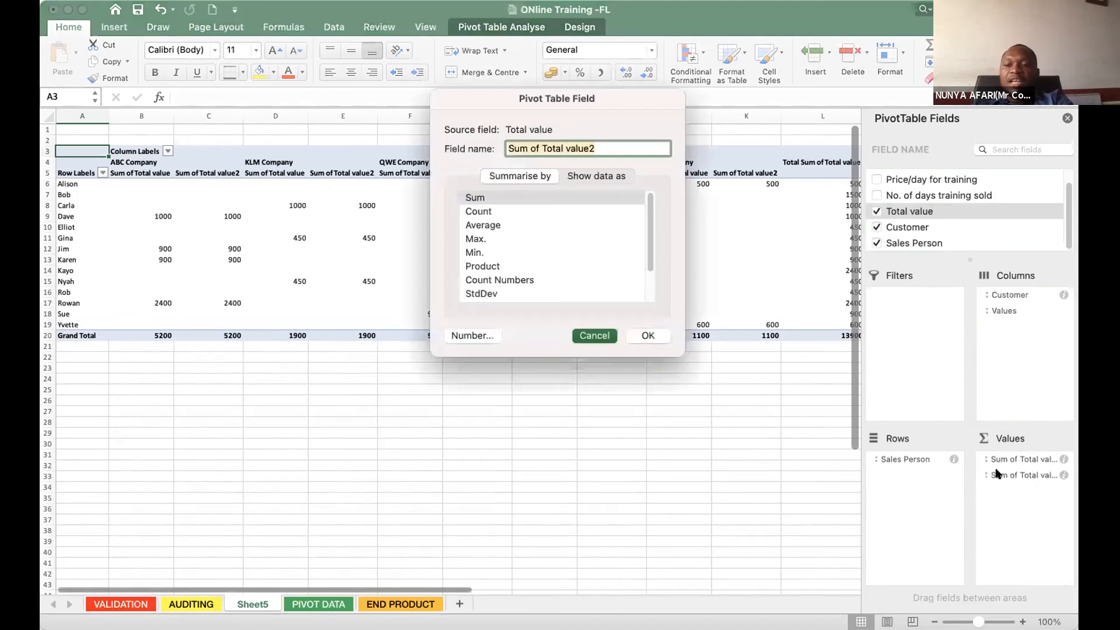
{"action": "key", "text": "Escape"}
{"action": "right_click", "coordinate": [1002, 461]}
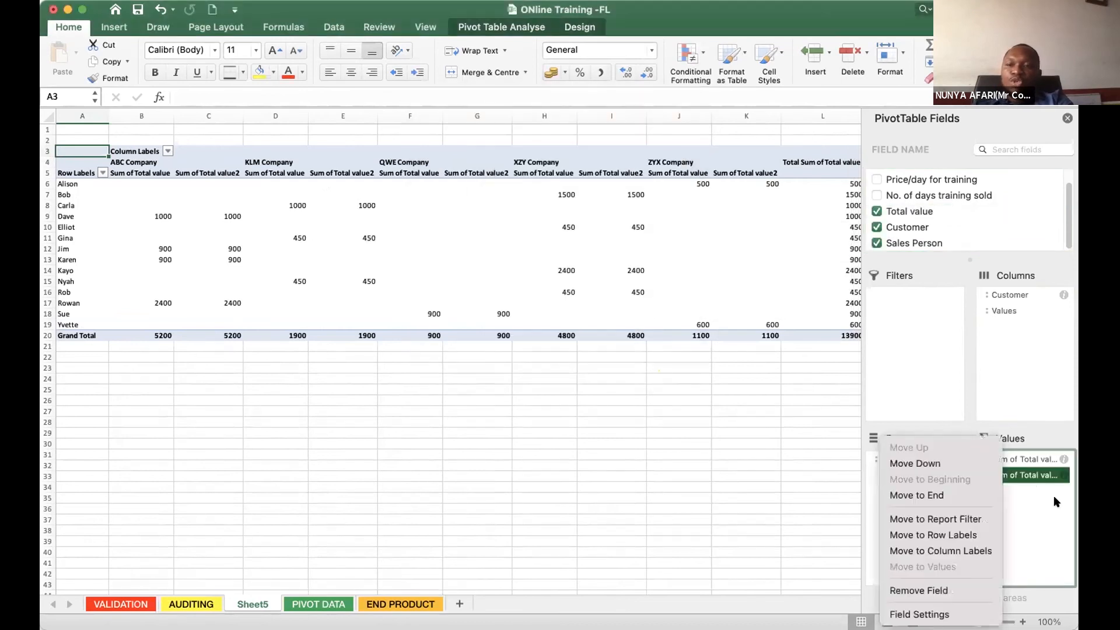
{"action": "left_click", "coordinate": [1003, 471]}
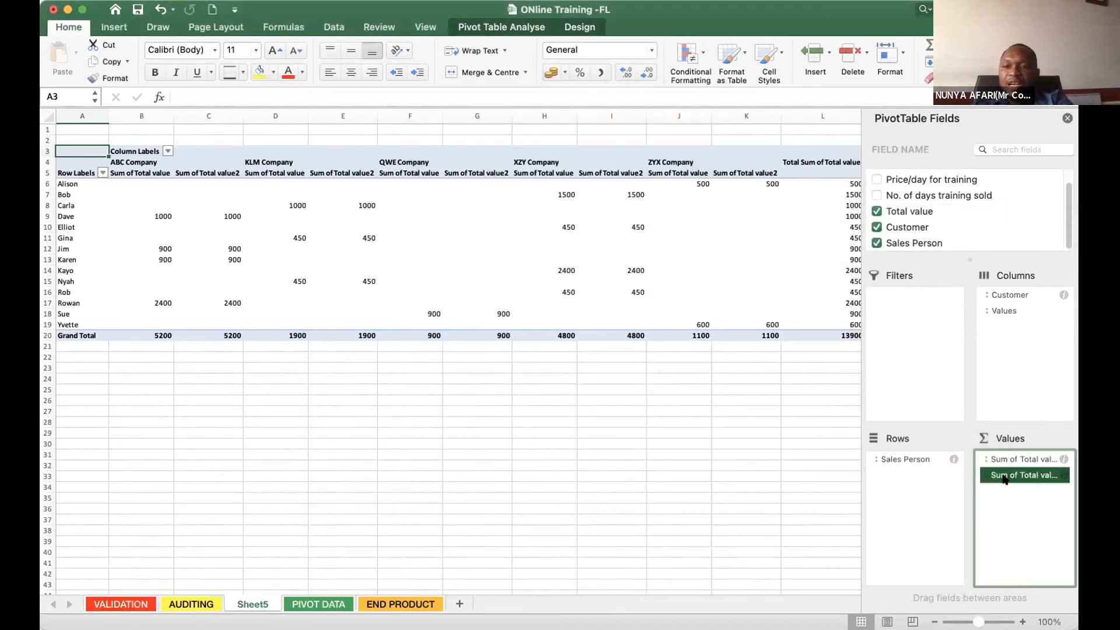
{"action": "left_click", "coordinate": [1003, 477]}
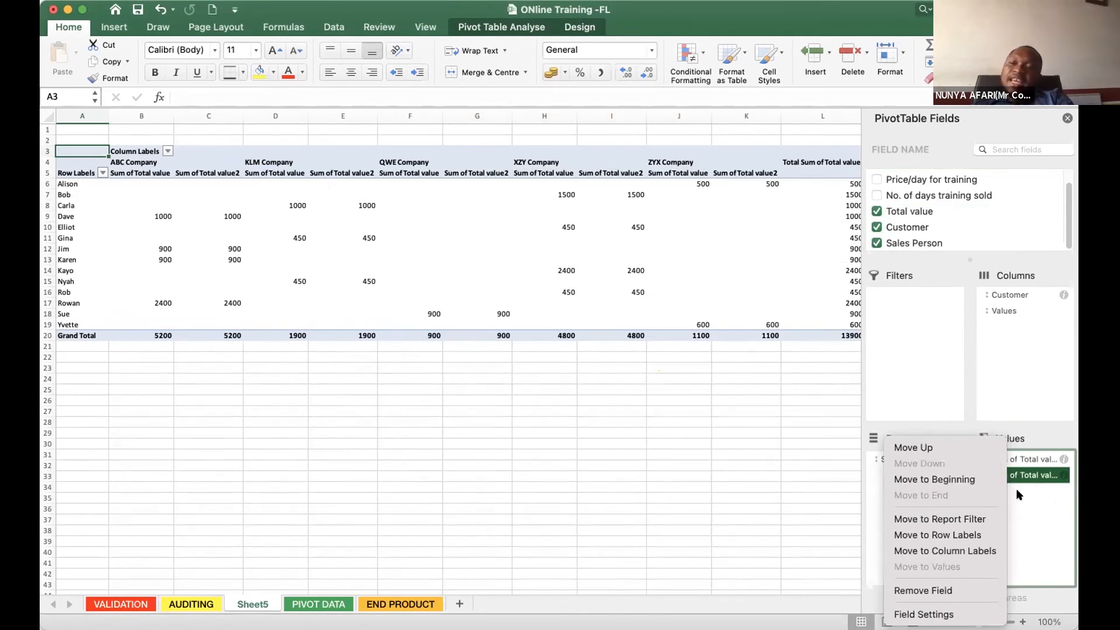
{"action": "left_click", "coordinate": [923, 590]}
{"action": "left_click", "coordinate": [1006, 460]}
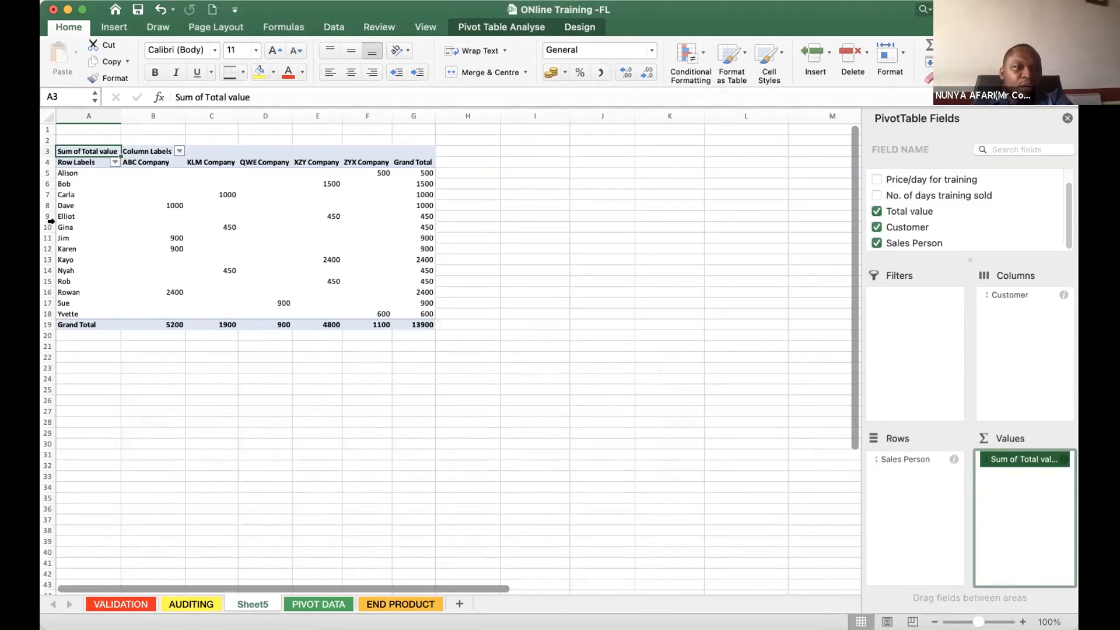
- Examine two sales people's rows, the ZYX Company heading and the Grand Total column, and compare them with the PIVOT DATA sheet
{"action": "left_click", "coordinate": [60, 184]}
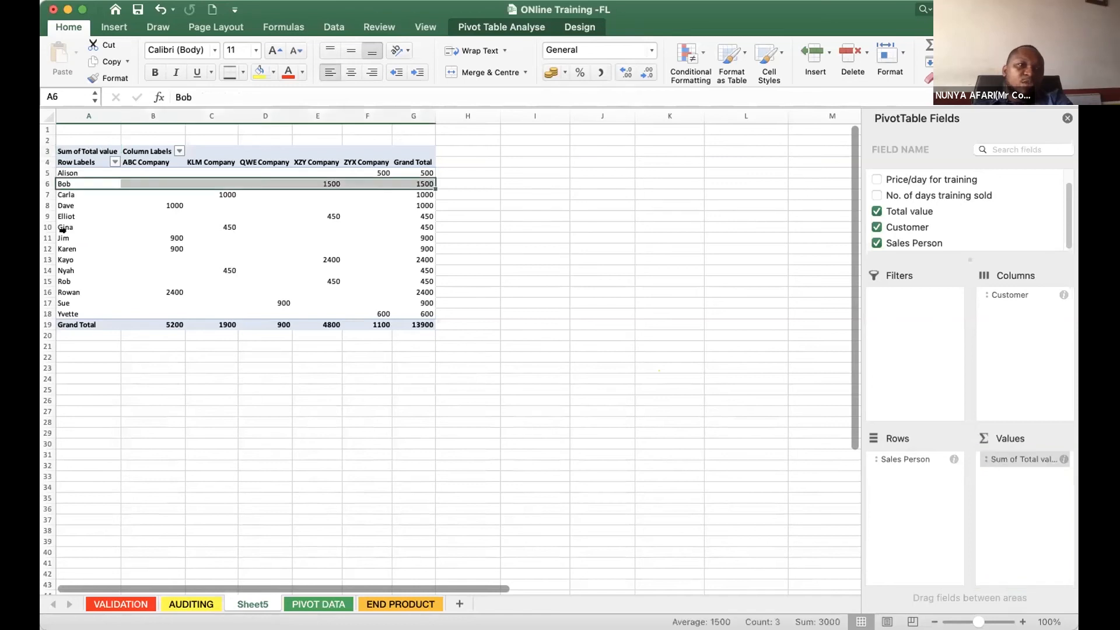
{"action": "left_click", "coordinate": [69, 238]}
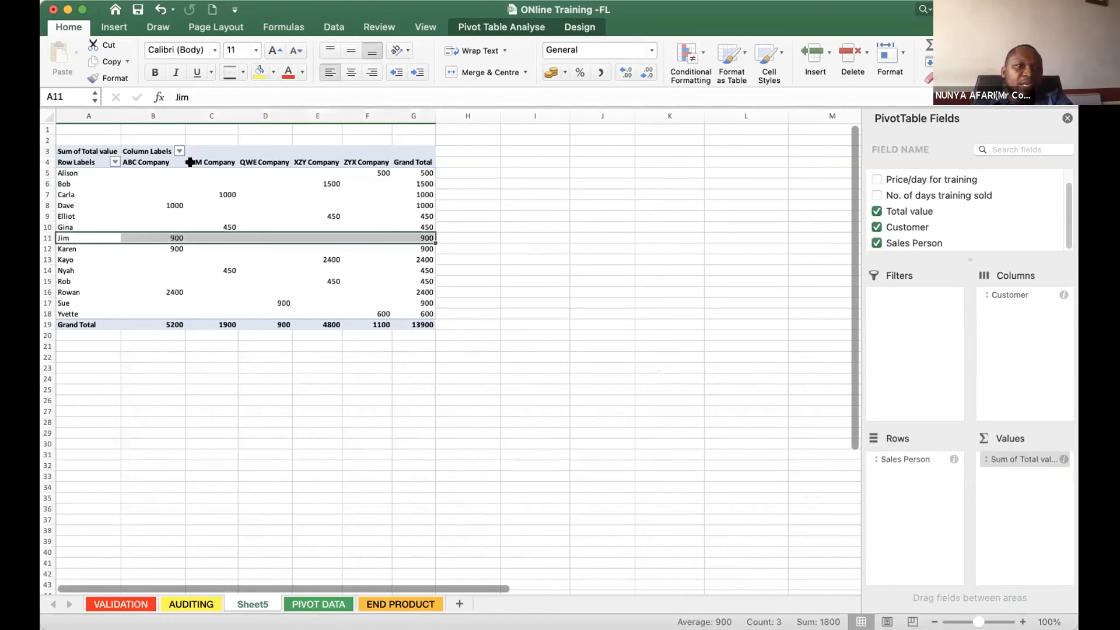
{"action": "left_click", "coordinate": [371, 161]}
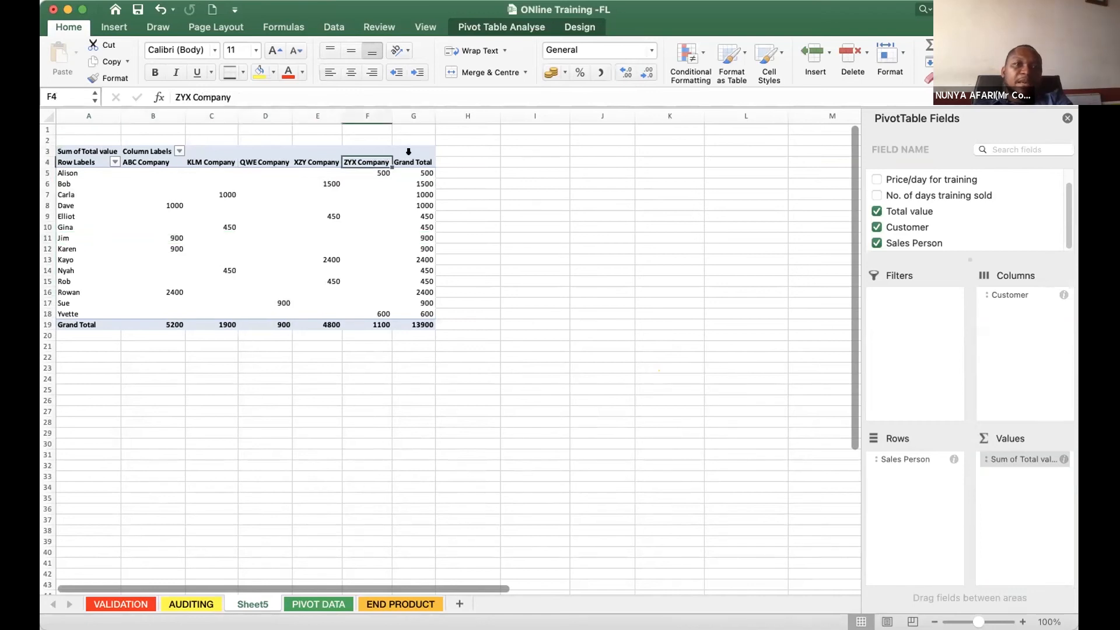
{"action": "left_click_drag", "start_coordinate": [413, 162], "coordinate": [421, 327]}
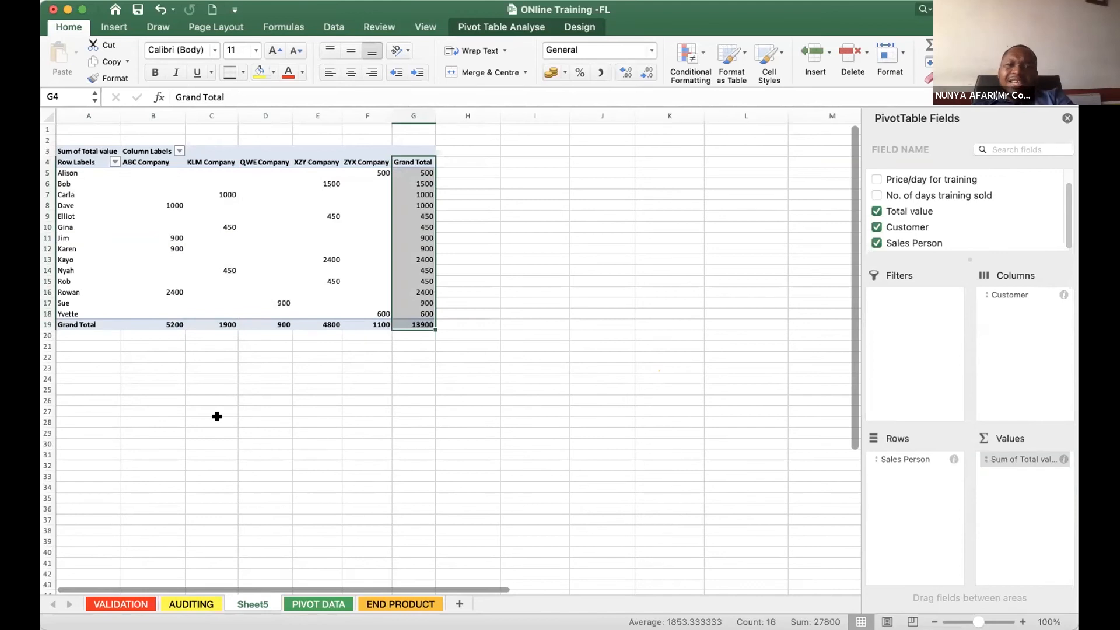
{"action": "left_click", "coordinate": [327, 606]}
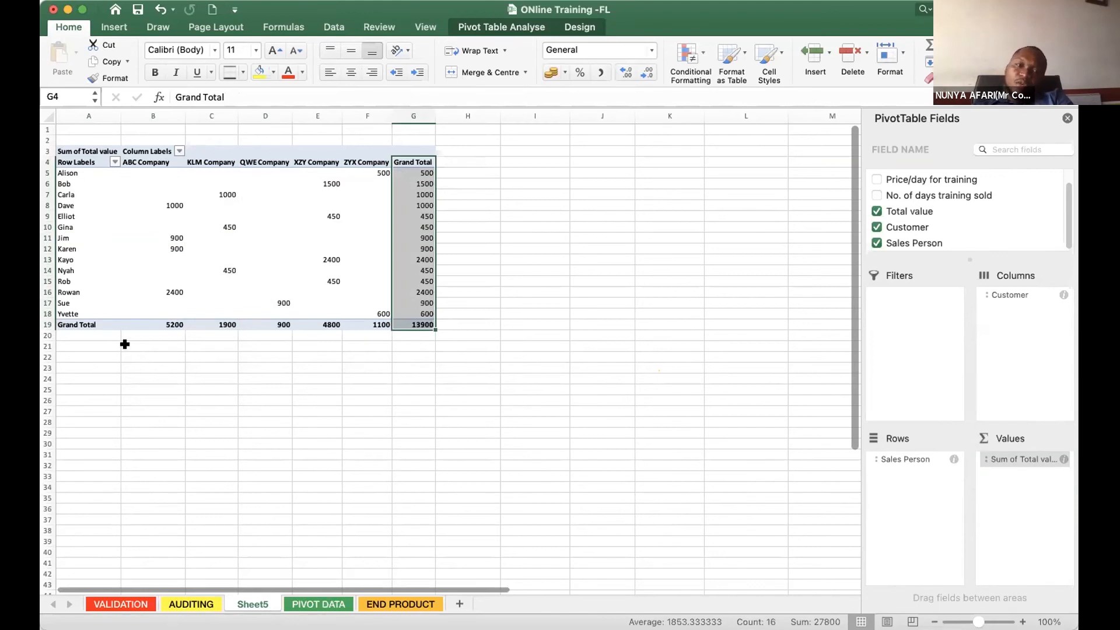
{"action": "left_click", "coordinate": [252, 604]}
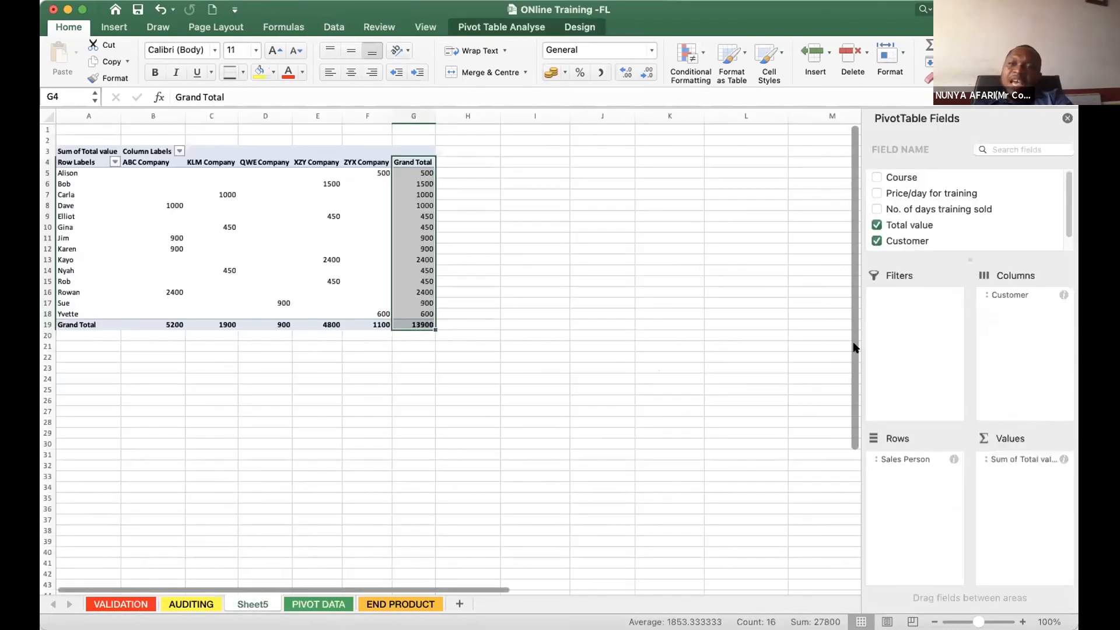
- Swap the pivot table layout by moving Customer to the Rows area and Sales Person to the Columns area
{"action": "left_click", "coordinate": [893, 485]}
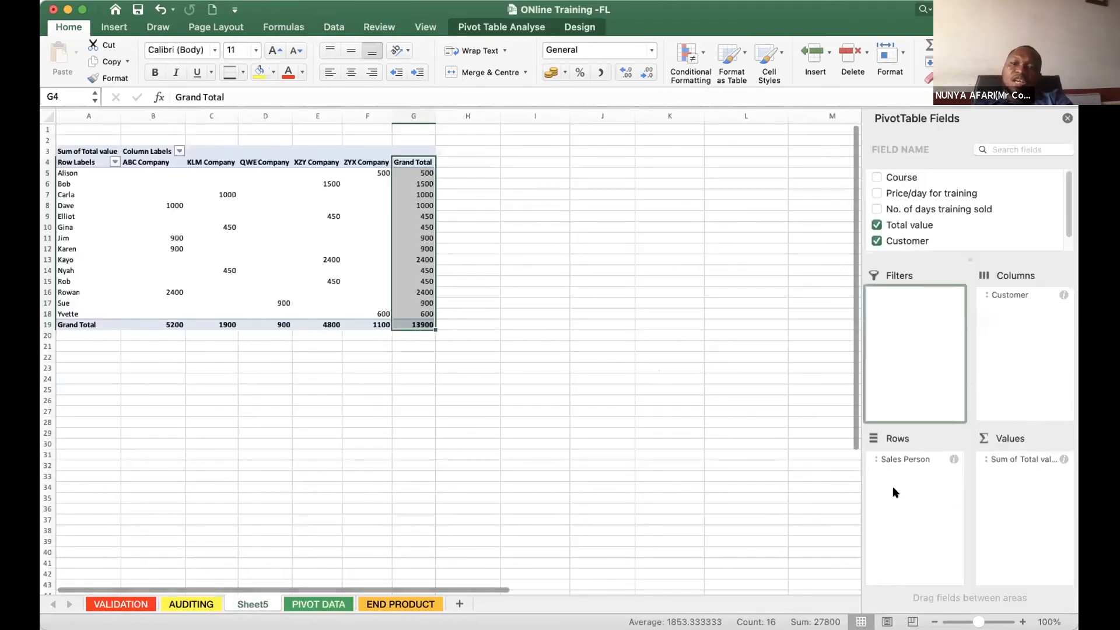
{"action": "left_click", "coordinate": [1015, 295]}
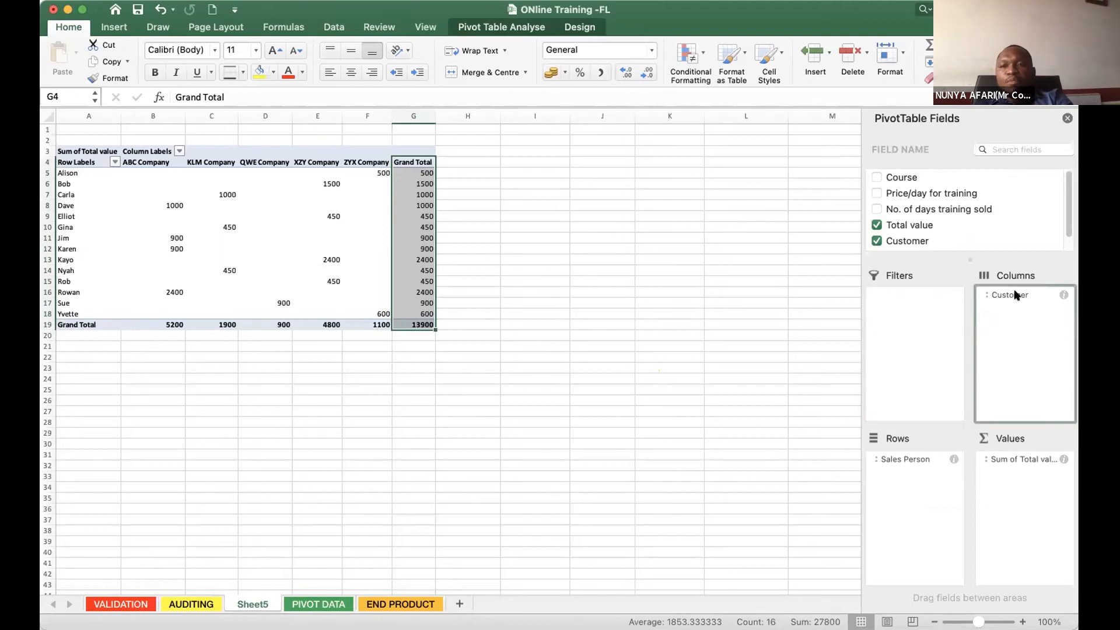
{"action": "left_click_drag", "start_coordinate": [943, 412], "coordinate": [913, 497]}
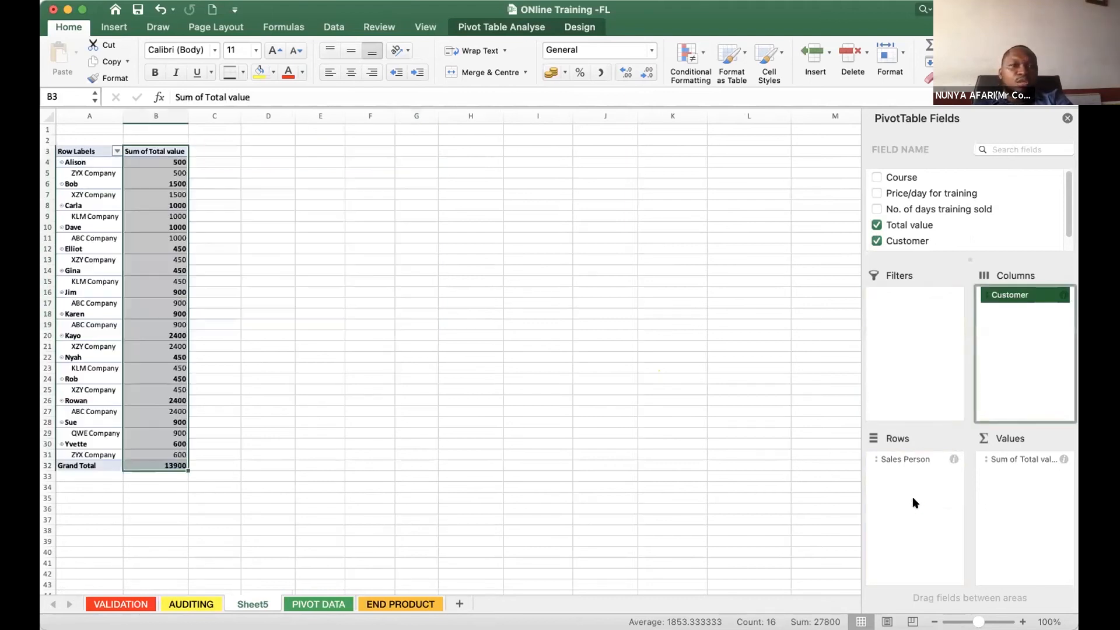
{"action": "left_click", "coordinate": [900, 458]}
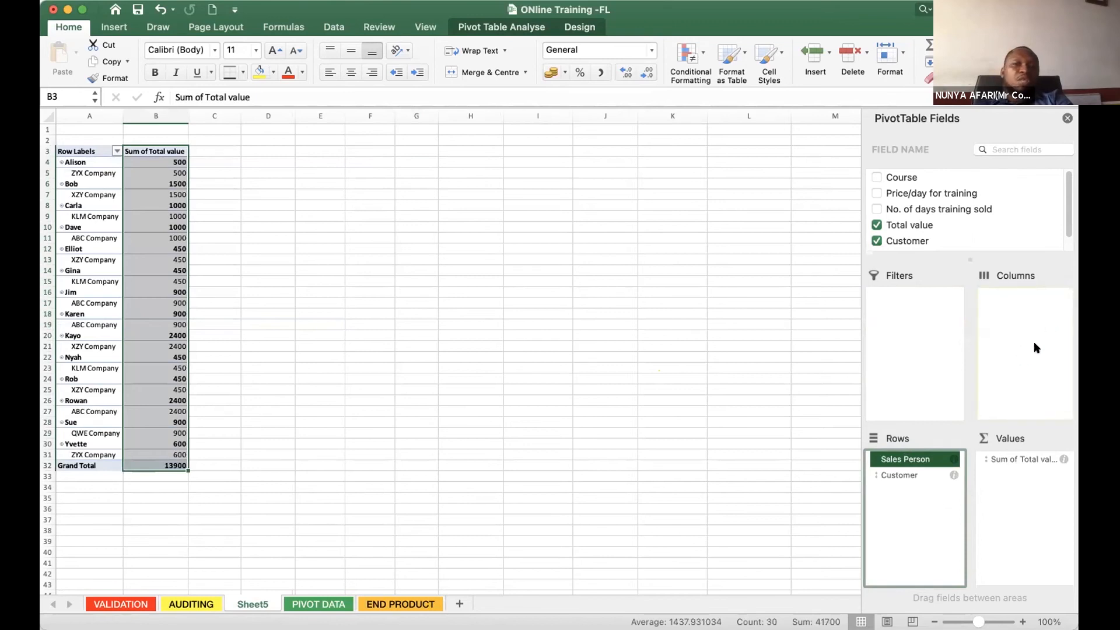
{"action": "left_click_drag", "start_coordinate": [1036, 347], "coordinate": [1033, 350]}
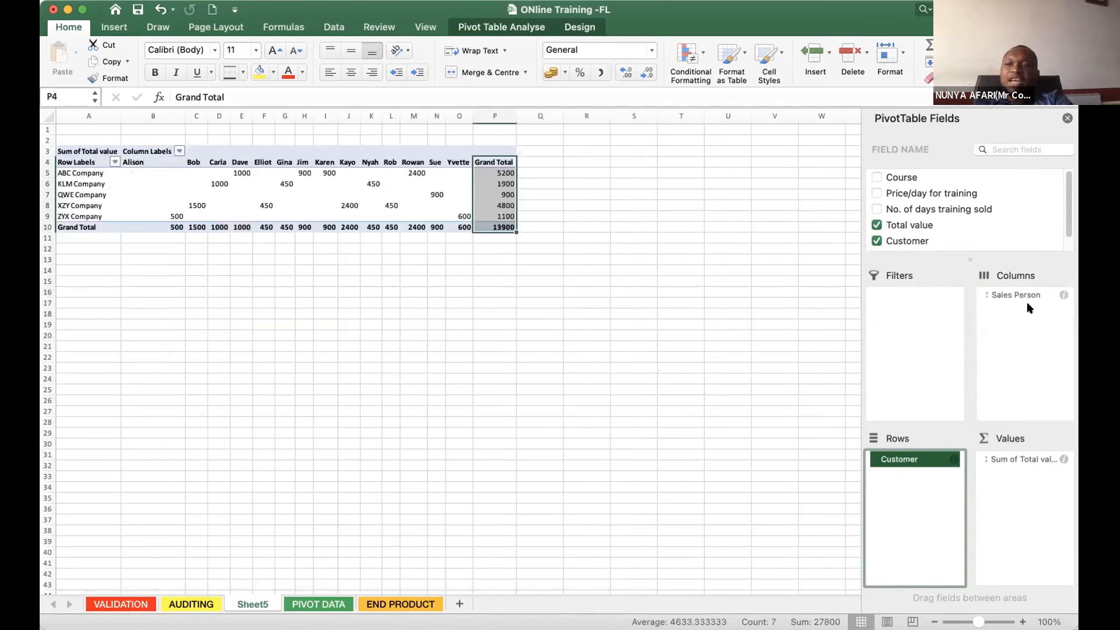
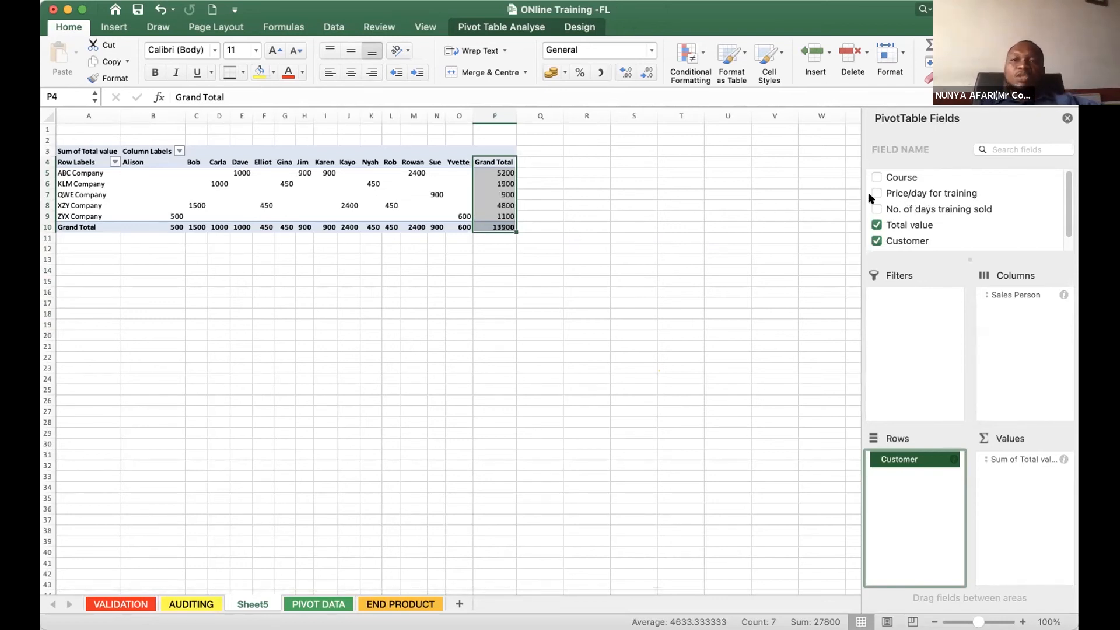
- Add the Course field below Customer in the Rows area and examine the training values listed under each company
{"action": "left_click", "coordinate": [902, 178]}
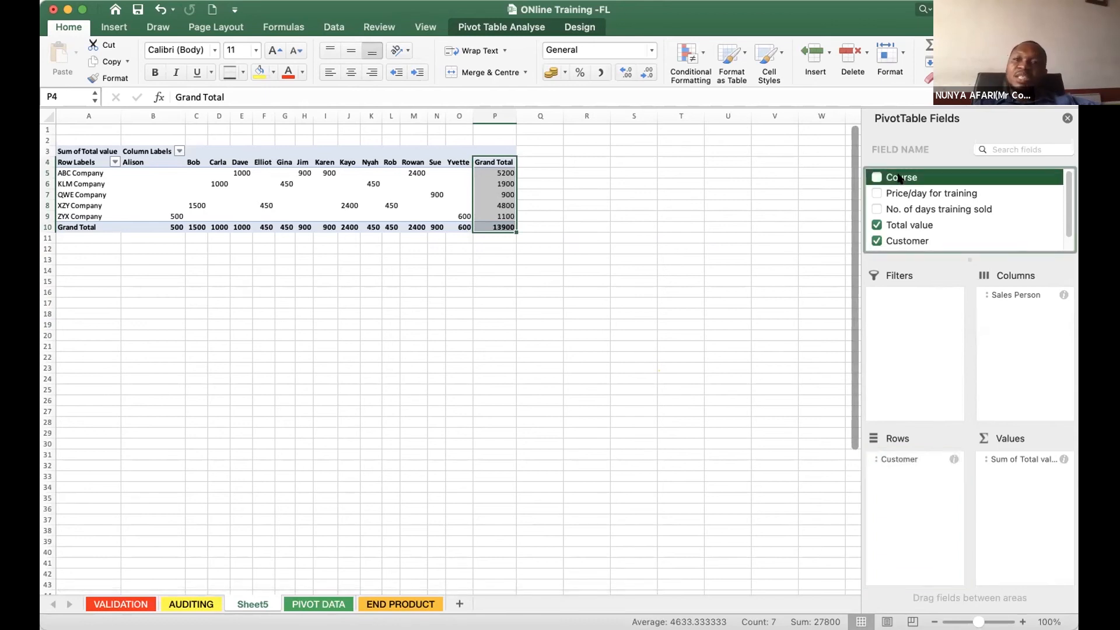
{"action": "left_click_drag", "start_coordinate": [900, 179], "coordinate": [911, 504]}
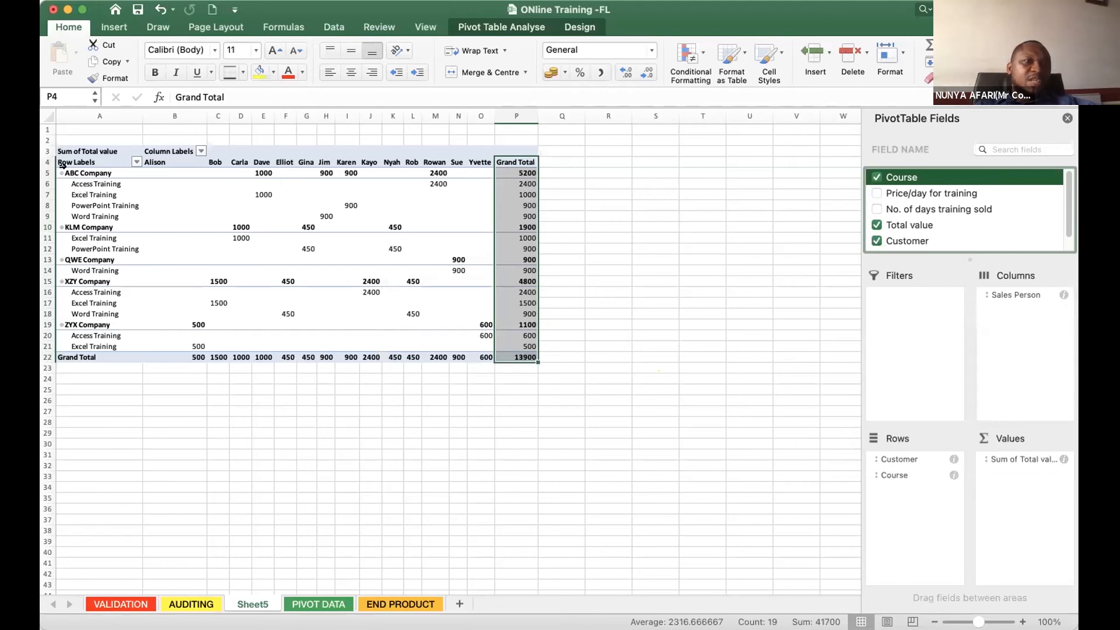
{"action": "left_click", "coordinate": [78, 174]}
{"action": "left_click", "coordinate": [87, 195]}
{"action": "left_click", "coordinate": [83, 207]}
{"action": "left_click", "coordinate": [82, 210]}
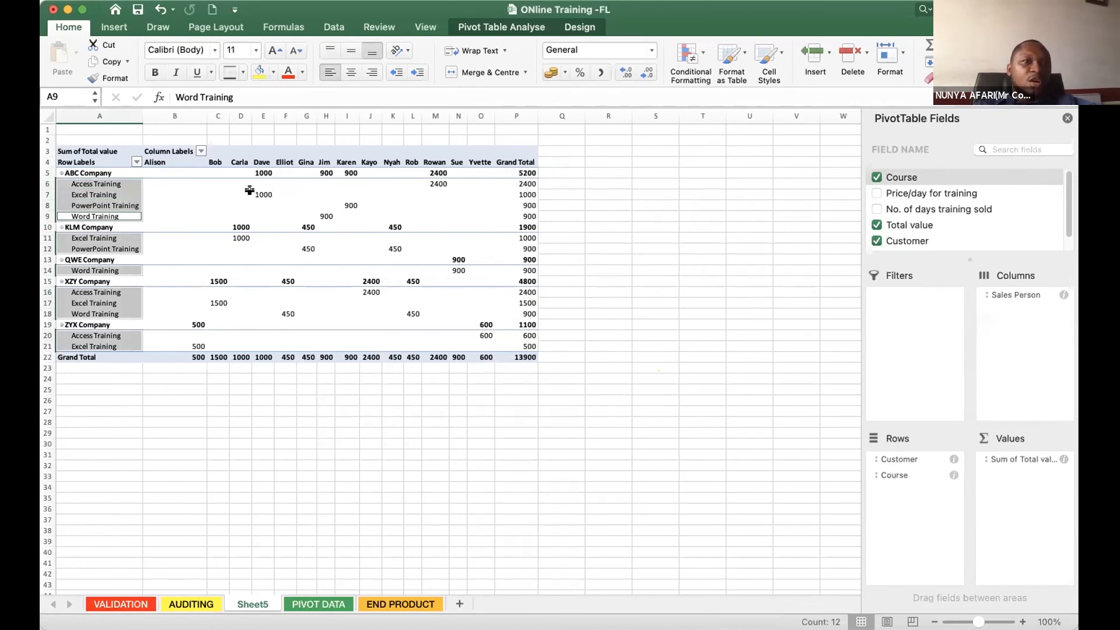
{"action": "left_click", "coordinate": [216, 162]}
{"action": "left_click", "coordinate": [262, 195]}
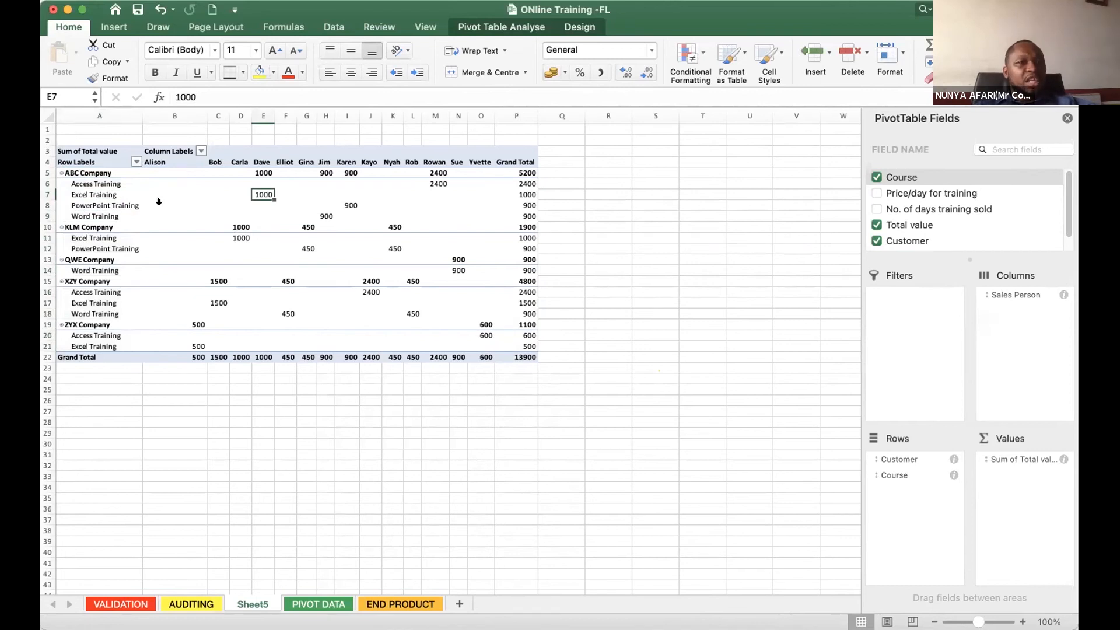
{"action": "left_click", "coordinate": [521, 227]}
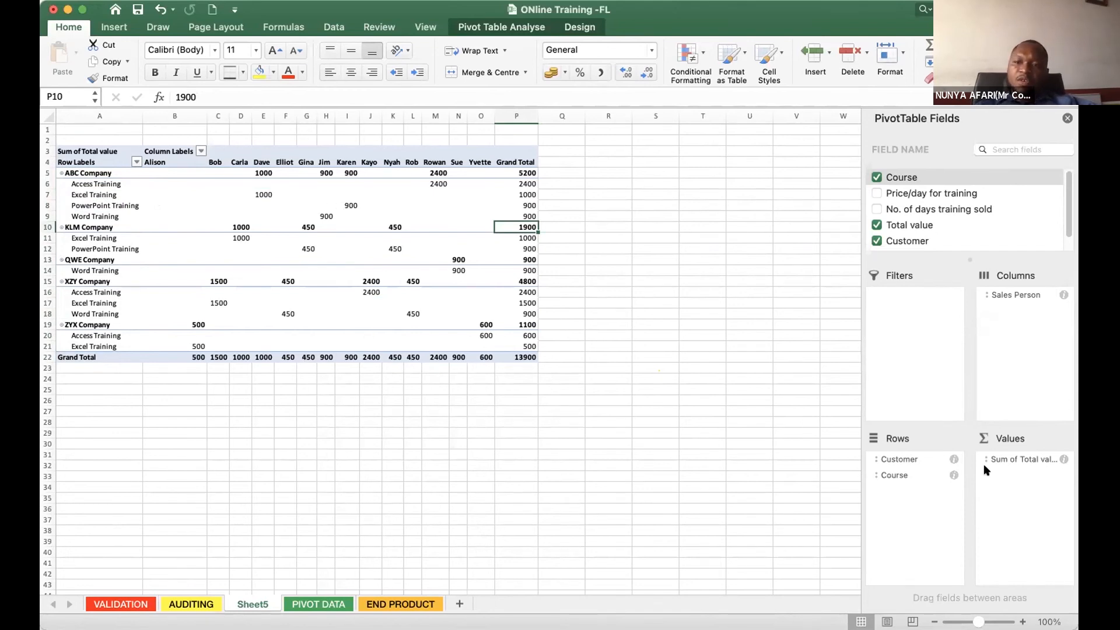
- Remove the Course field from the Rows area, keeping only Customer there
{"action": "left_click_drag", "start_coordinate": [890, 476], "coordinate": [891, 481]}
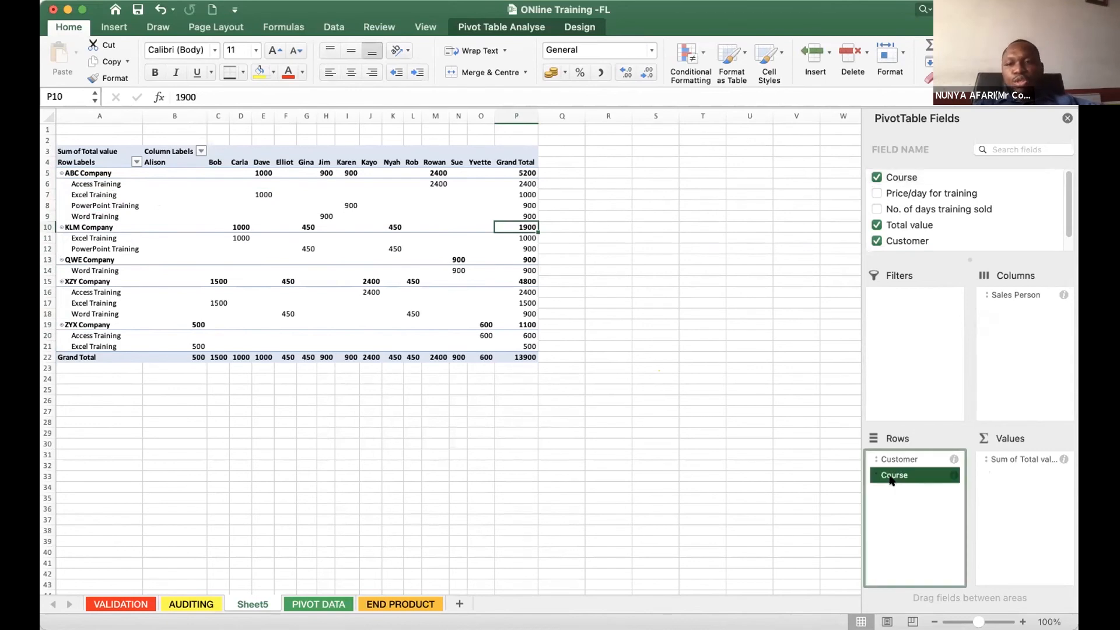
{"action": "left_click_drag", "start_coordinate": [891, 475], "coordinate": [892, 476]}
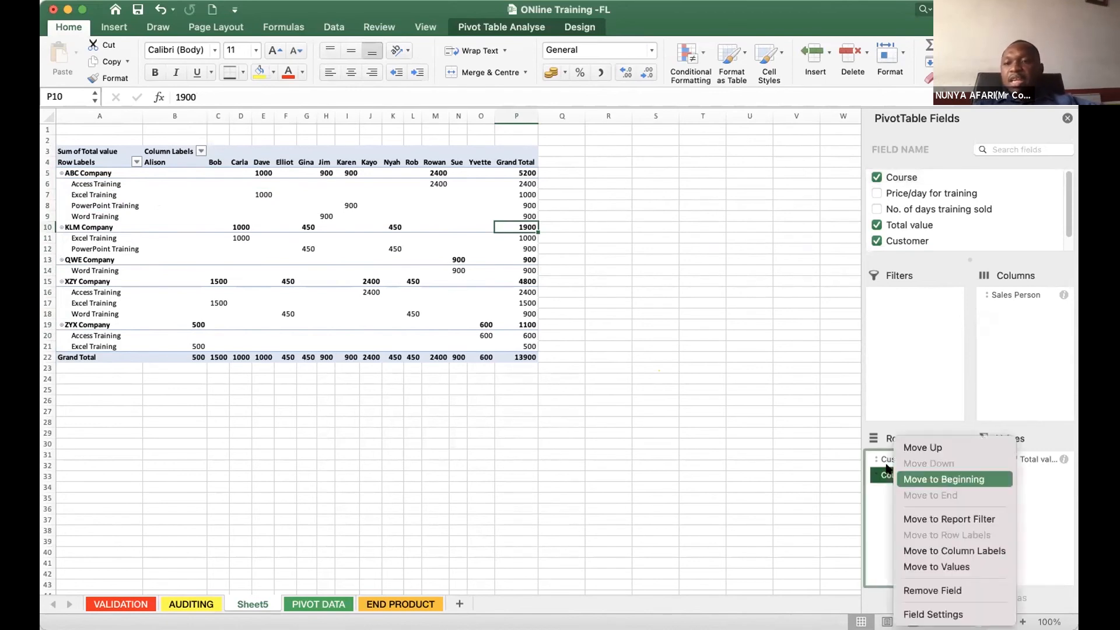
{"action": "right_click", "coordinate": [897, 473]}
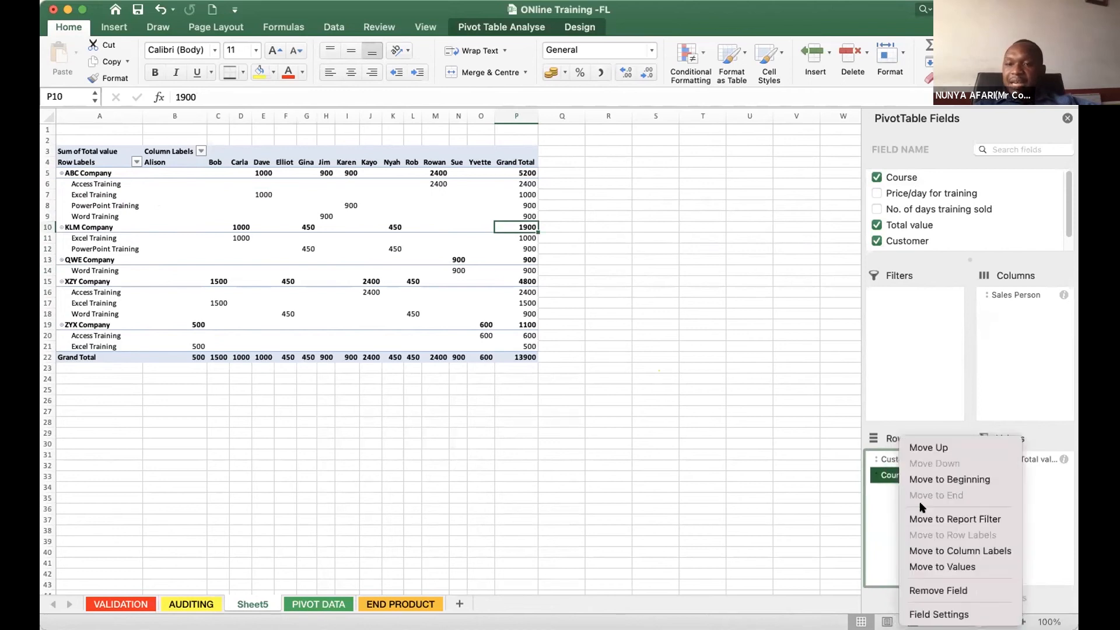
{"action": "left_click", "coordinate": [935, 591]}
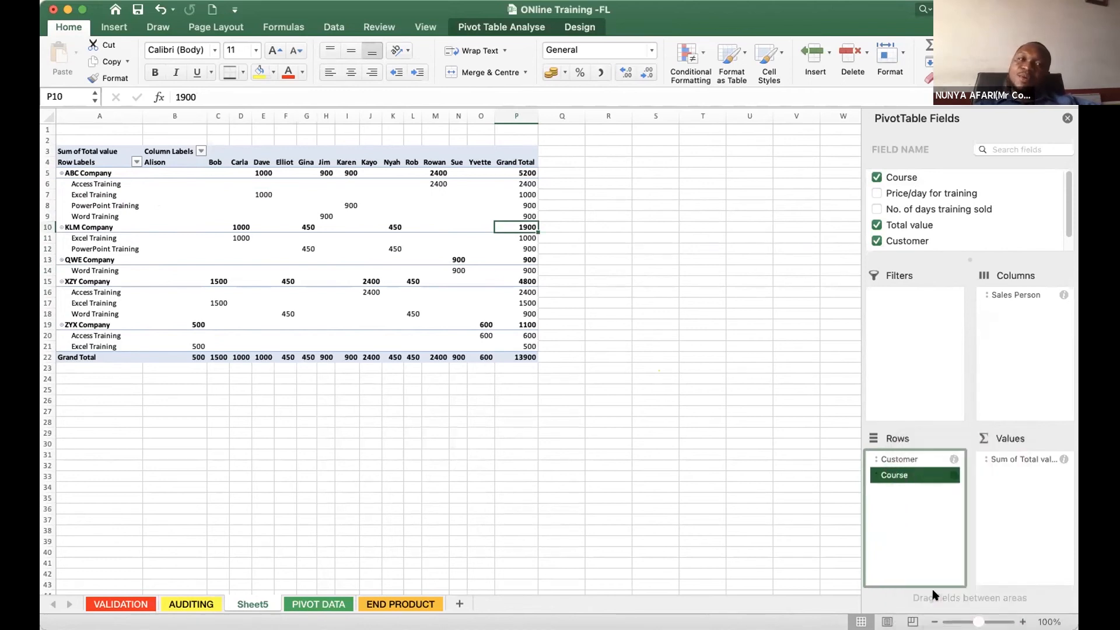
{"action": "left_click", "coordinate": [908, 479]}
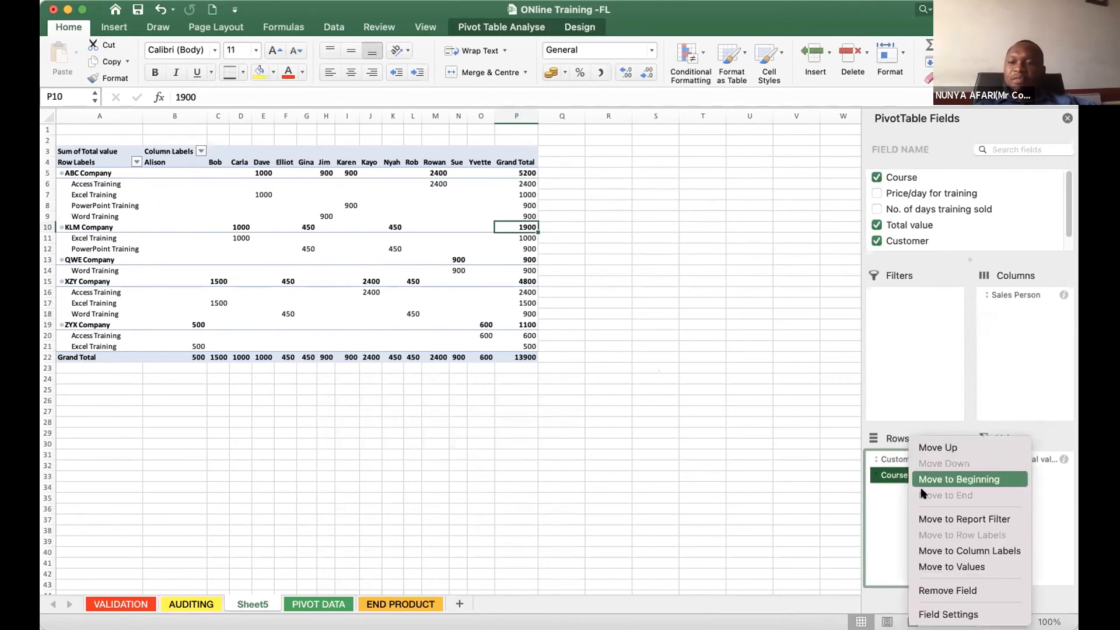
{"action": "left_click", "coordinate": [964, 591]}
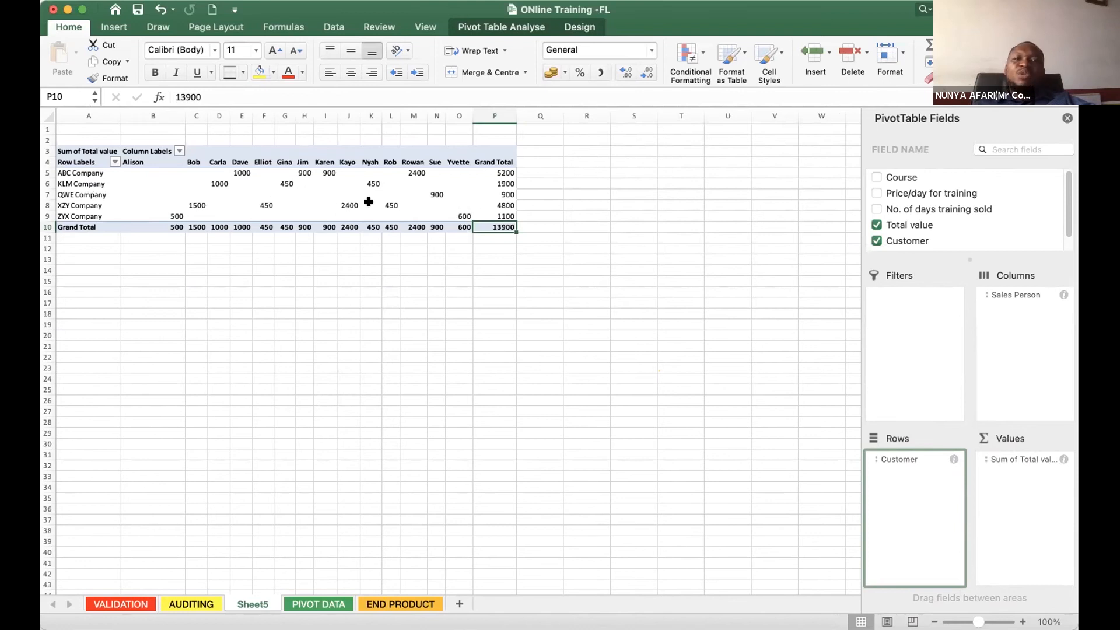
- Compare how the PivotTable Fields list behaves with a cell selected outside and inside the pivot table
{"action": "left_click", "coordinate": [387, 205]}
{"action": "left_click", "coordinate": [749, 377]}
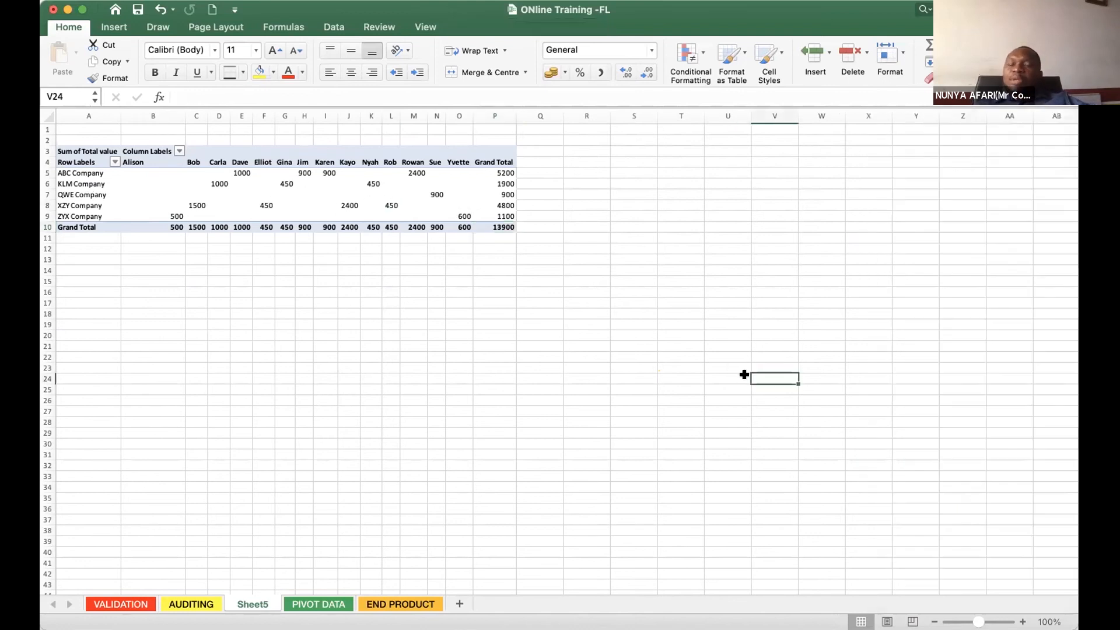
{"action": "left_click", "coordinate": [420, 195]}
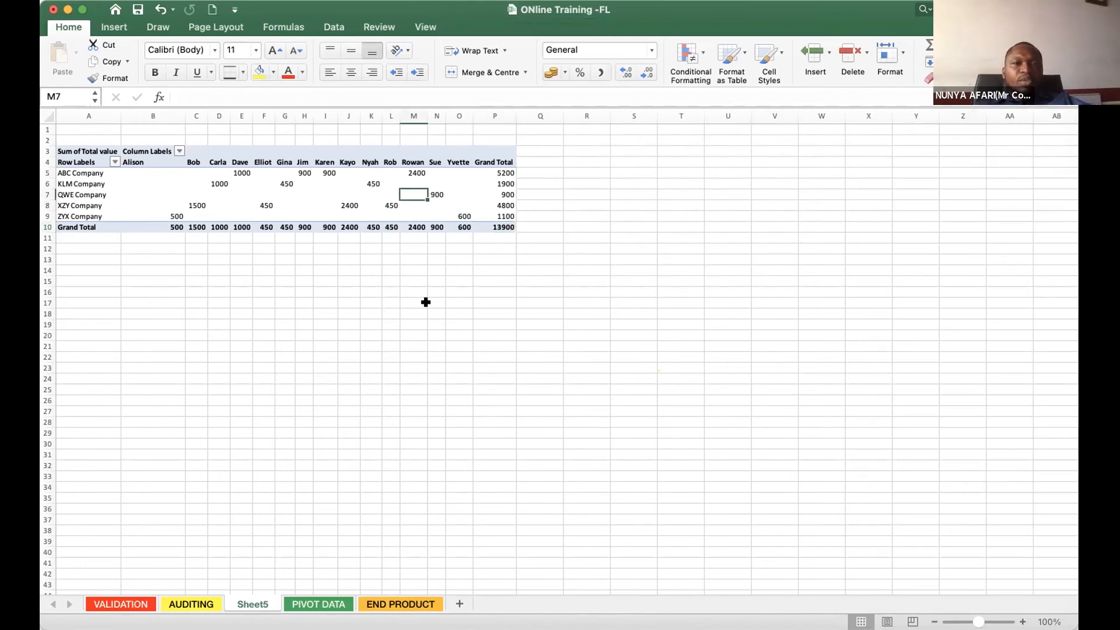
{"action": "left_click", "coordinate": [215, 194]}
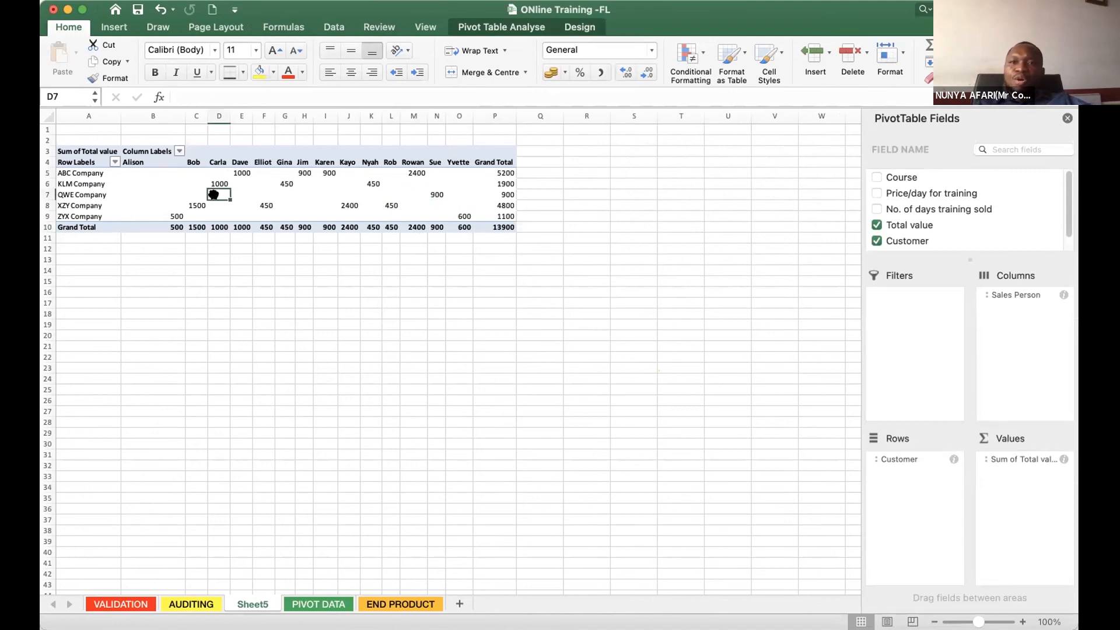
{"action": "left_click", "coordinate": [413, 195]}
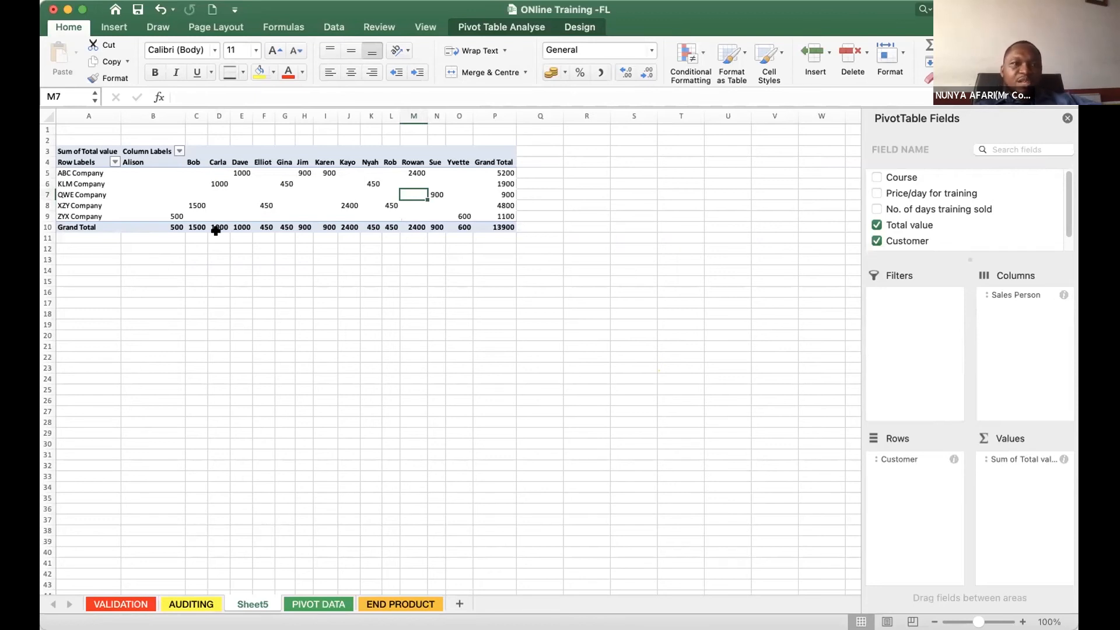
{"action": "left_click", "coordinate": [217, 195]}
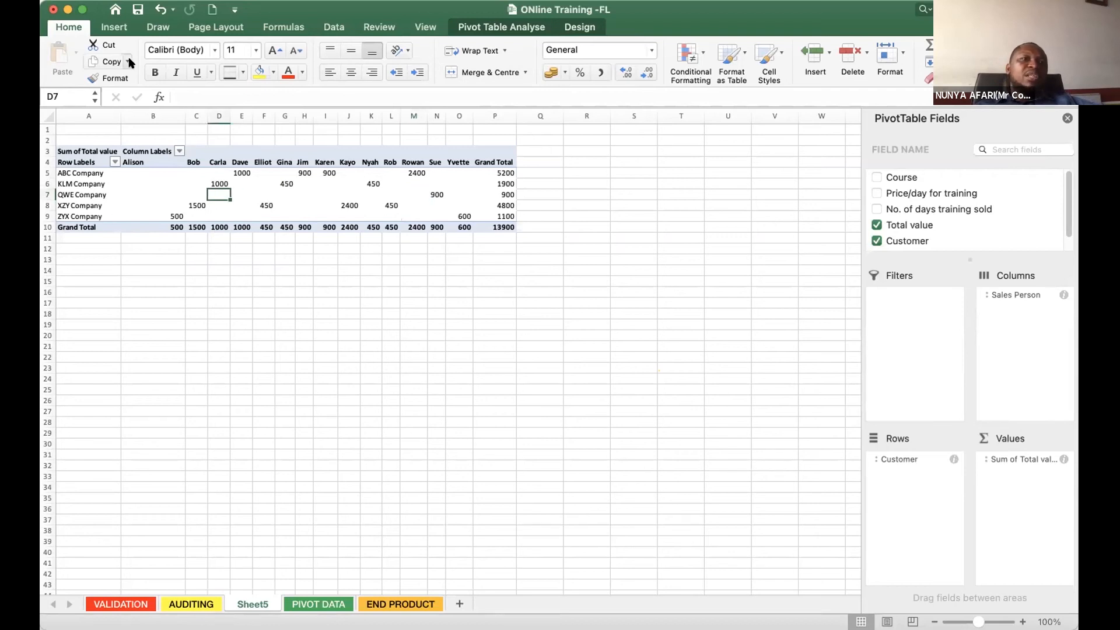
- Insert a 3-D stacked column pivot chart from the pivot table and enlarge it
{"action": "left_click", "coordinate": [105, 27]}
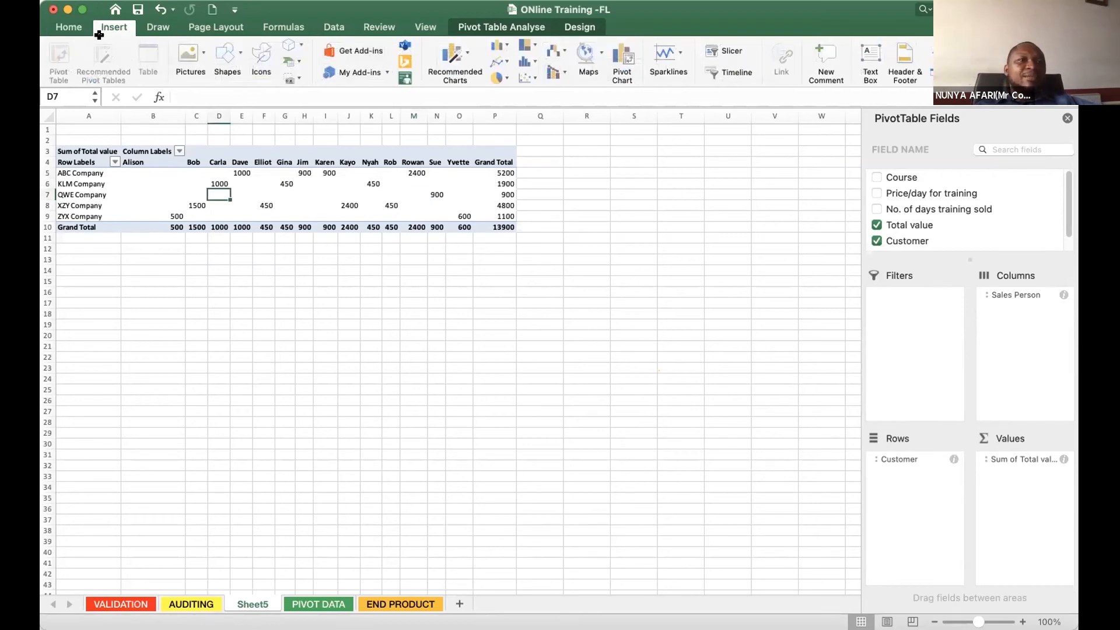
{"action": "left_click", "coordinate": [368, 155]}
{"action": "left_click", "coordinate": [321, 156]}
{"action": "left_click", "coordinate": [76, 151]}
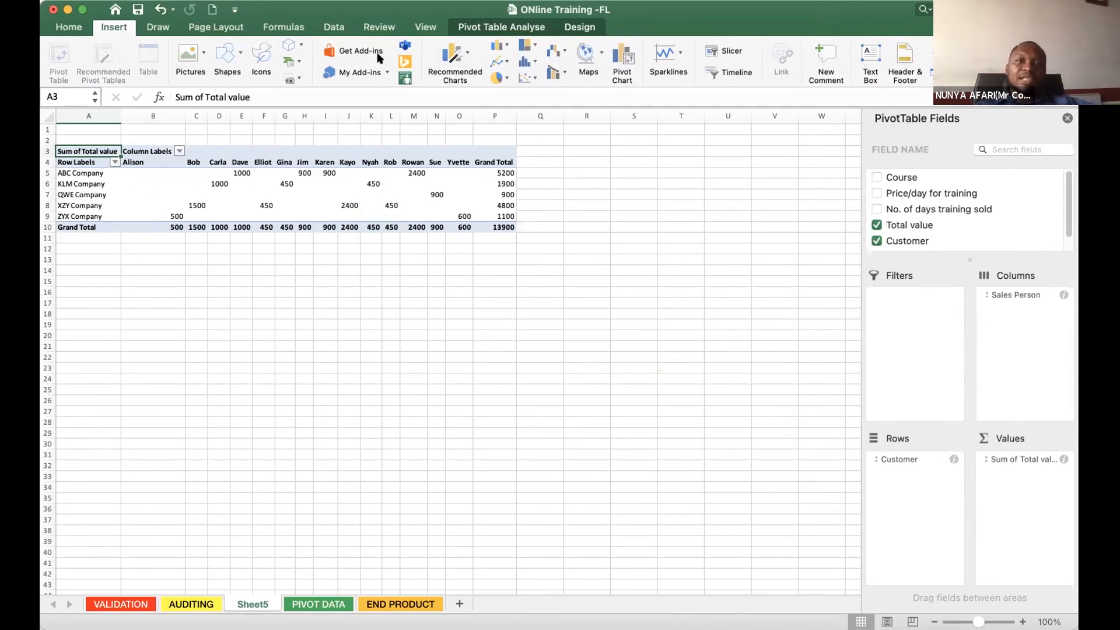
{"action": "left_click", "coordinate": [502, 47]}
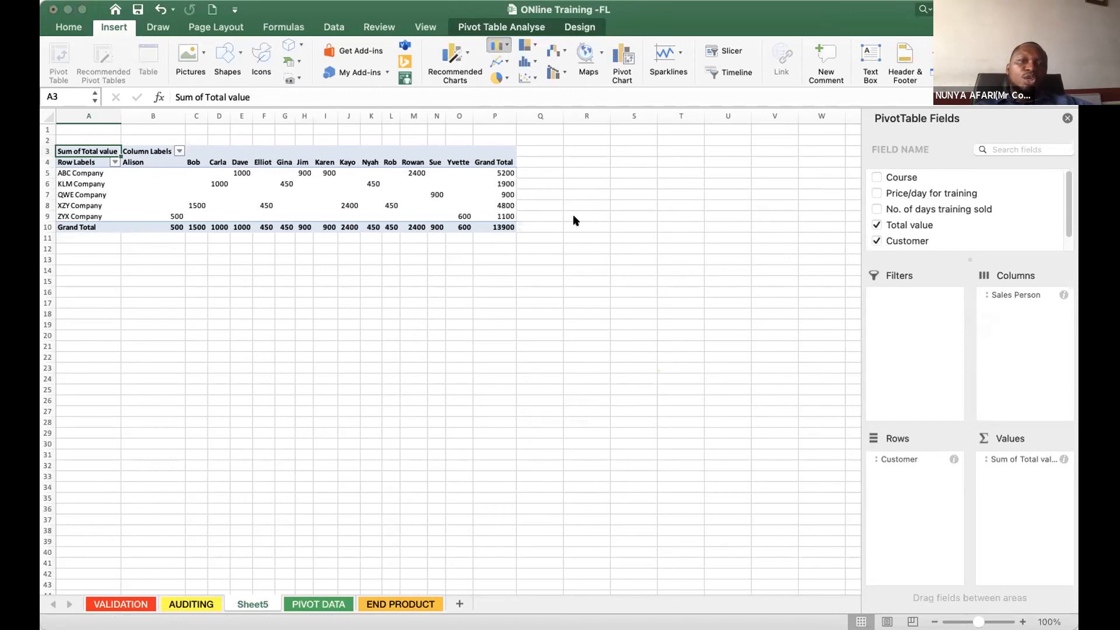
{"action": "left_click", "coordinate": [553, 235]}
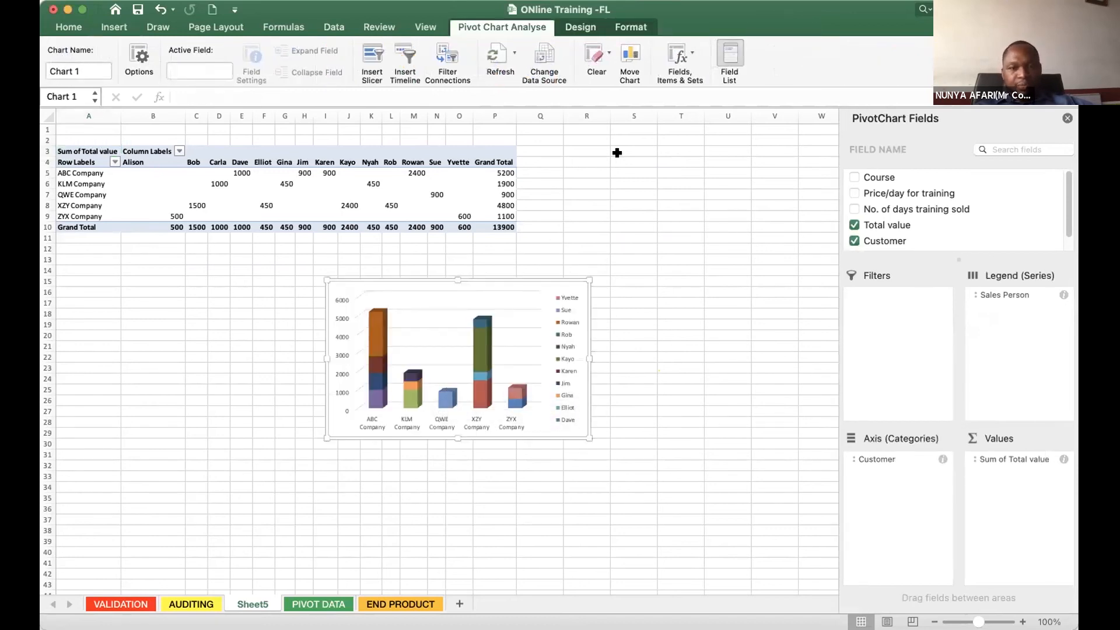
{"action": "left_click_drag", "start_coordinate": [588, 437], "coordinate": [745, 483]}
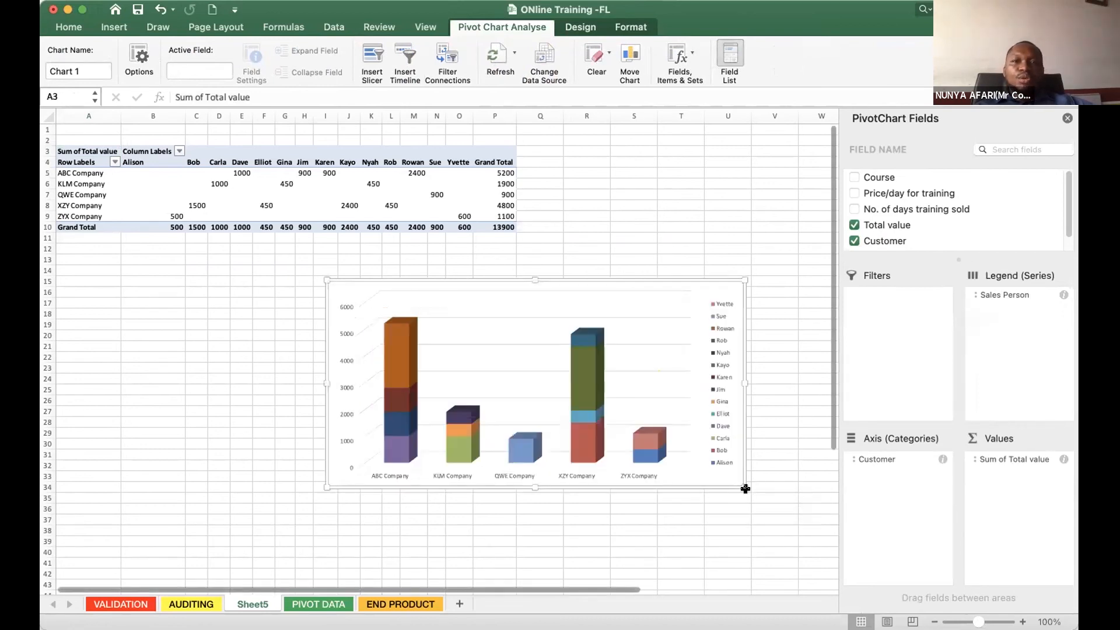
- Delete the 3-D stacked column chart and select a cell inside the pivot table
{"action": "key", "text": "Delete"}
{"action": "left_click", "coordinate": [452, 204]}
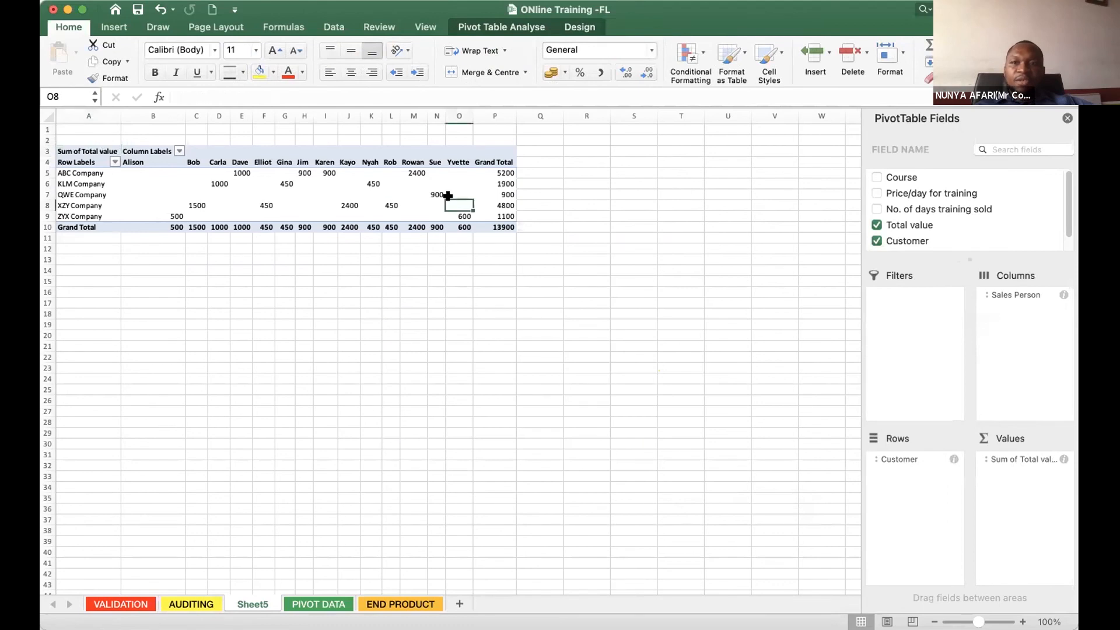
- Try a 2-D stacked bar pivot chart of the pivot table data and delete it
{"action": "left_click", "coordinate": [482, 26]}
{"action": "left_click", "coordinate": [371, 172]}
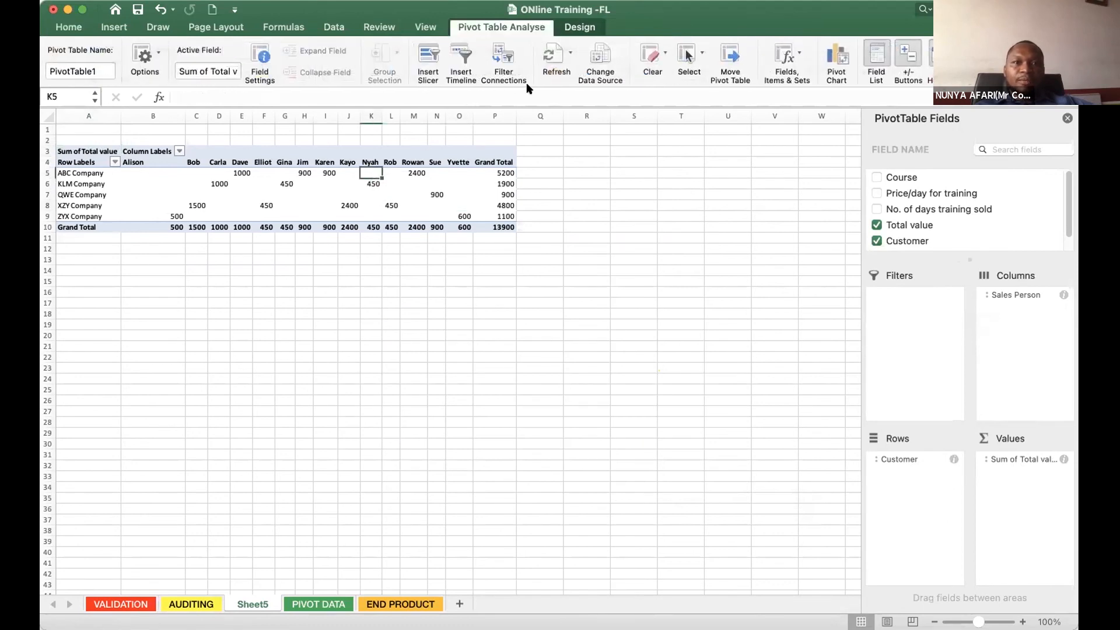
{"action": "left_click", "coordinate": [67, 159]}
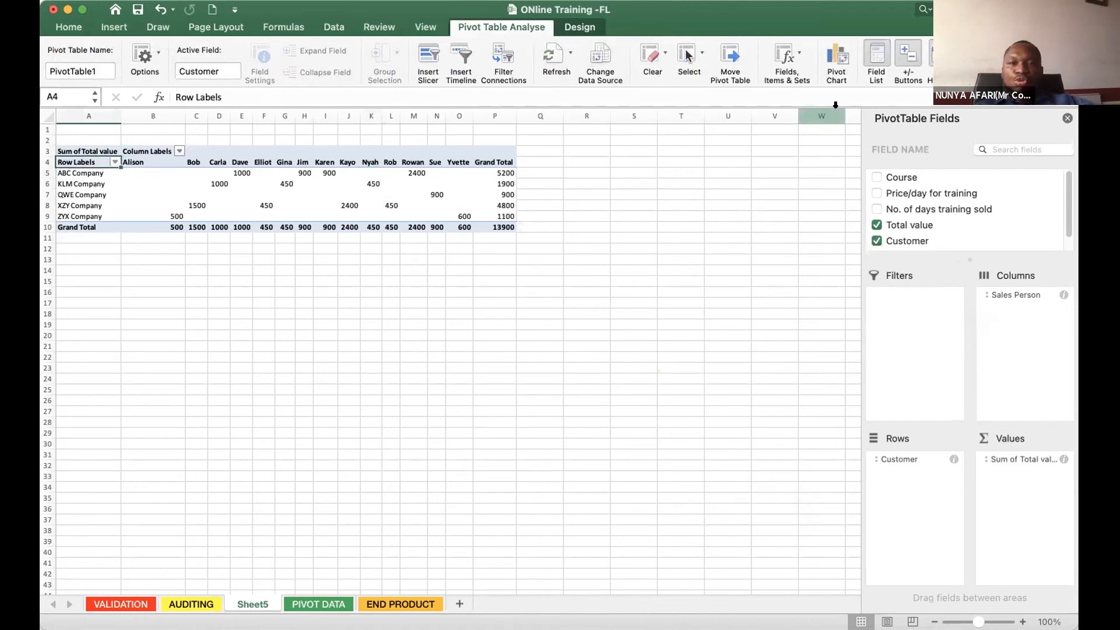
{"action": "key", "text": "super+c"}
{"action": "left_click", "coordinate": [414, 204]}
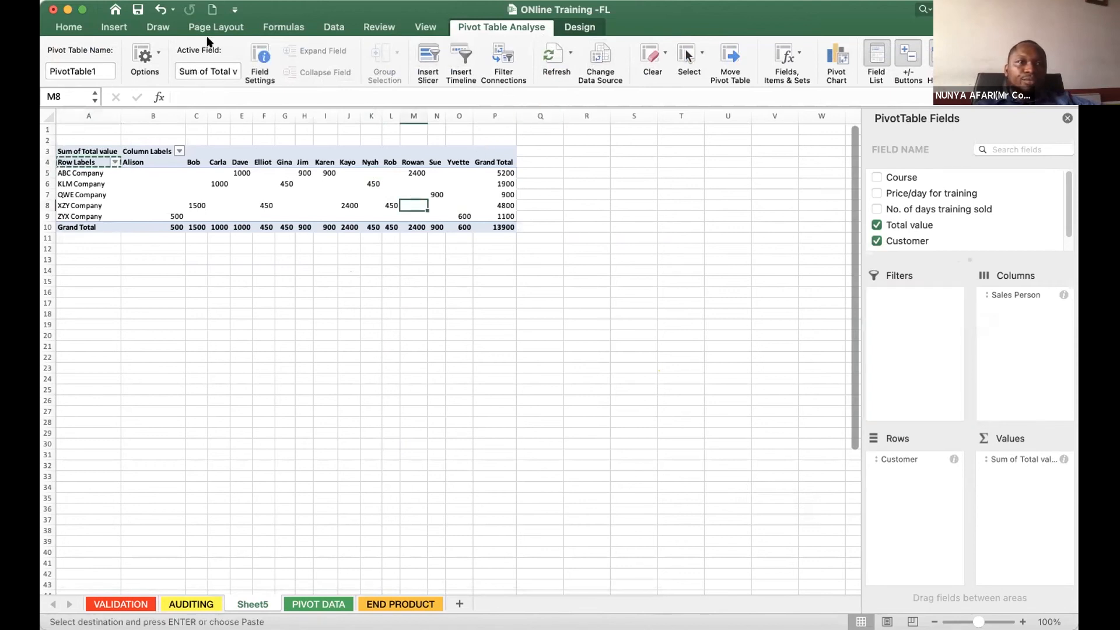
{"action": "left_click", "coordinate": [123, 29]}
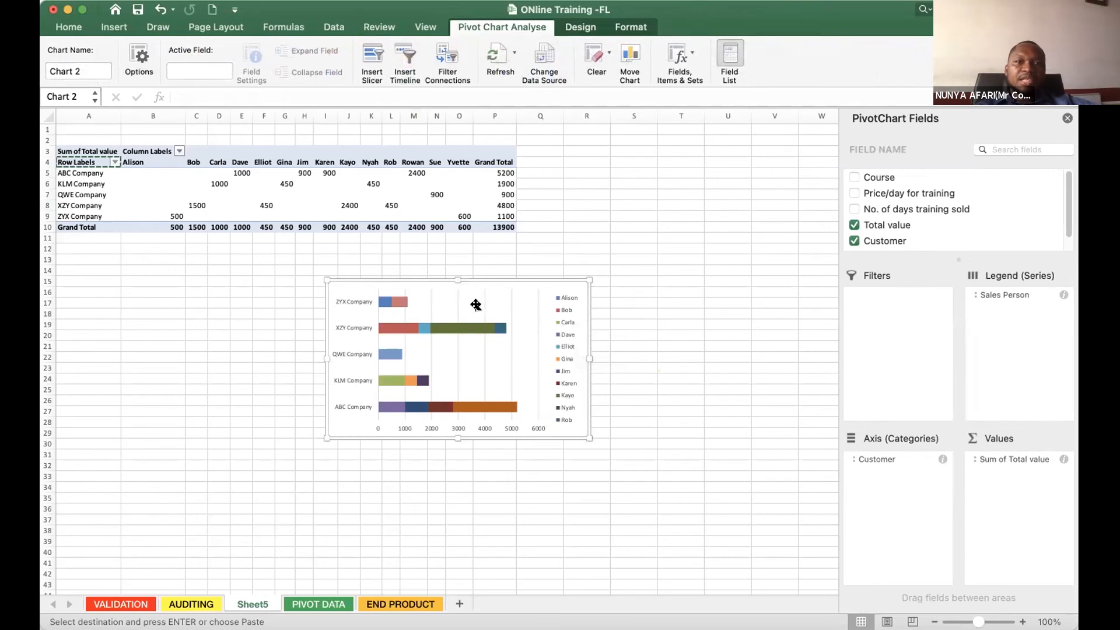
{"action": "key", "text": "Delete"}
{"action": "left_click", "coordinate": [460, 367]}
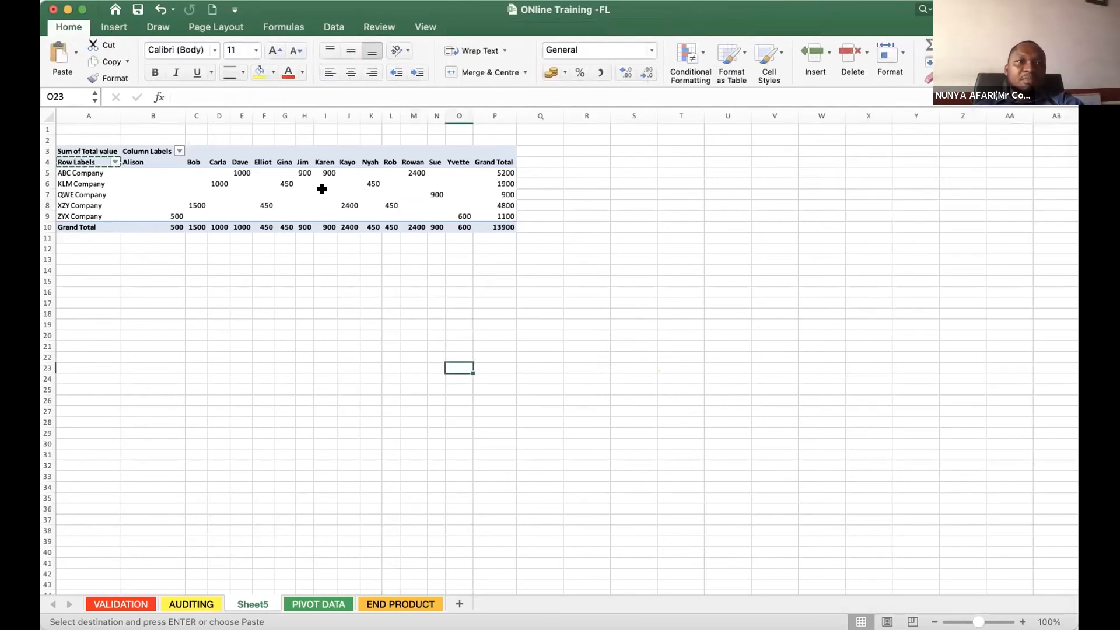
- Insert a 3-D 100% stacked column pivot chart from the pivot table and enlarge it
{"action": "left_click", "coordinate": [114, 27]}
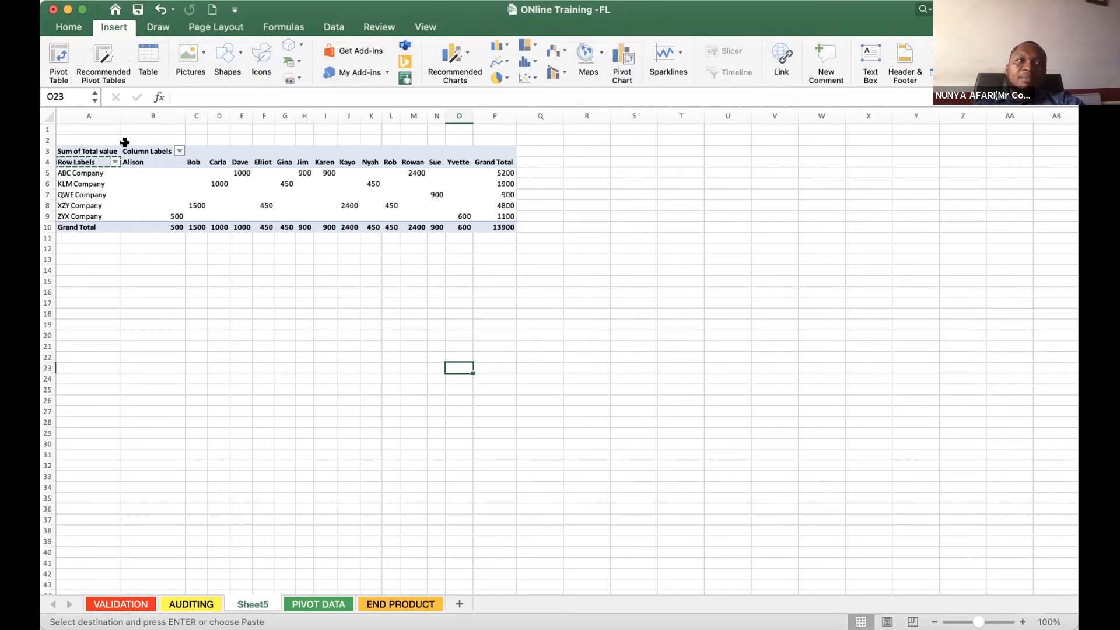
{"action": "key", "text": "Escape"}
{"action": "left_click", "coordinate": [96, 155]}
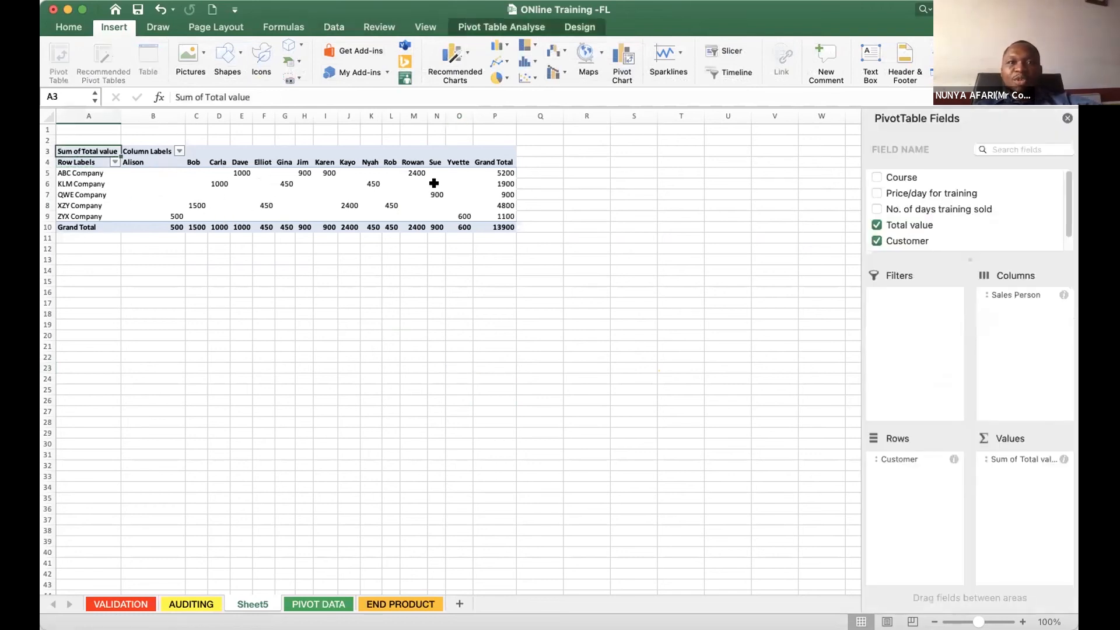
{"action": "left_click", "coordinate": [505, 45]}
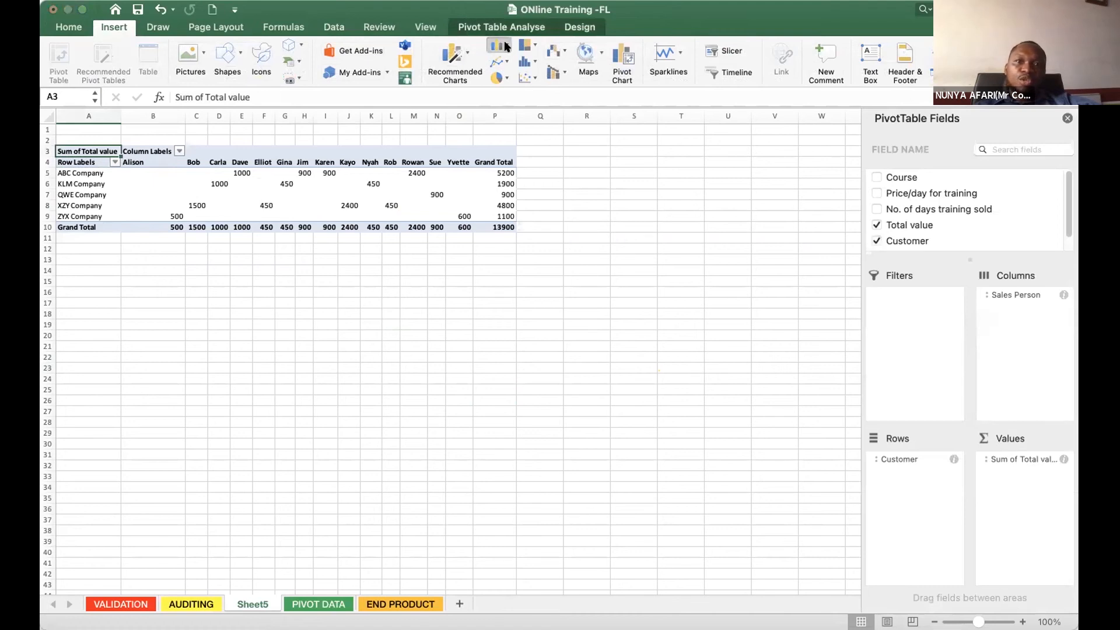
{"action": "left_click", "coordinate": [678, 219]}
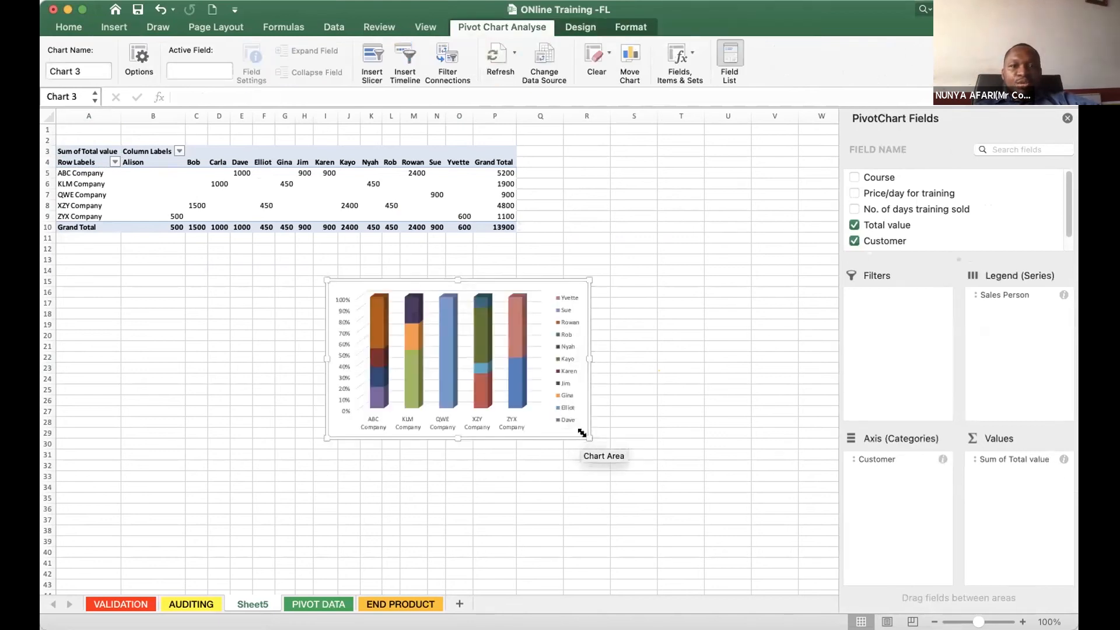
{"action": "left_click_drag", "start_coordinate": [589, 439], "coordinate": [730, 488]}
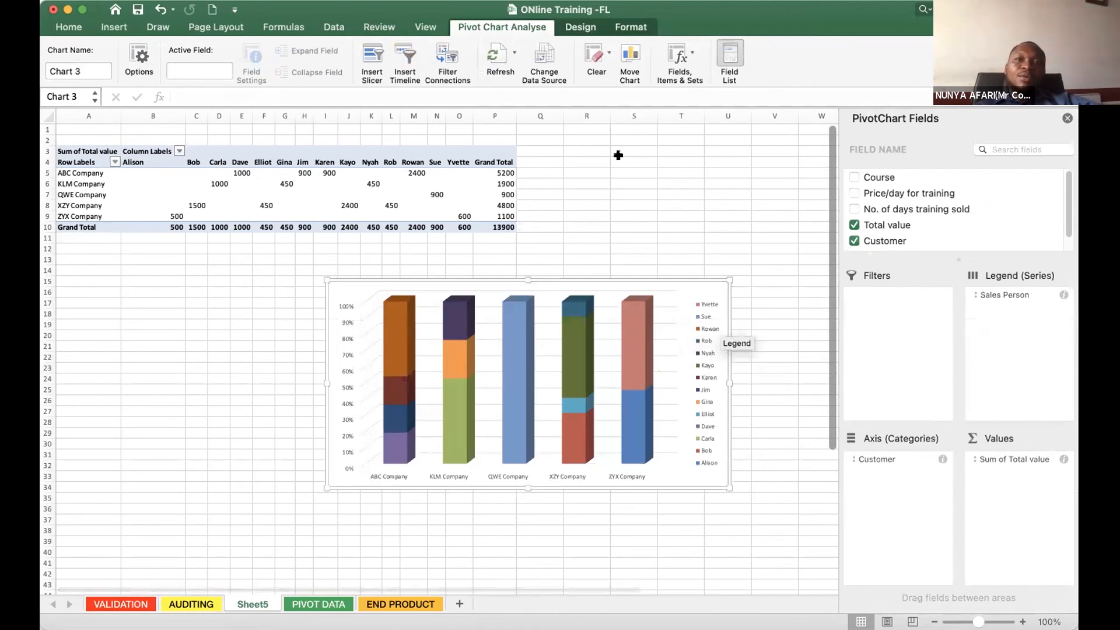
- Apply the dark-background style to the pivot chart, and enlarge and position it just below the pivot table
{"action": "left_click", "coordinate": [567, 29]}
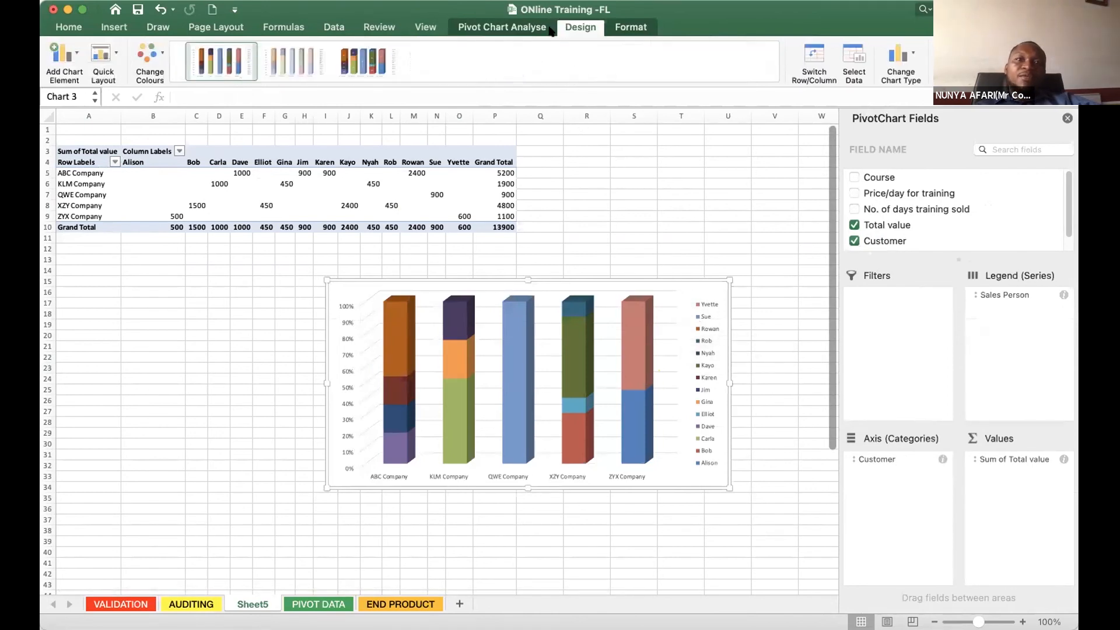
{"action": "left_click", "coordinate": [569, 67]}
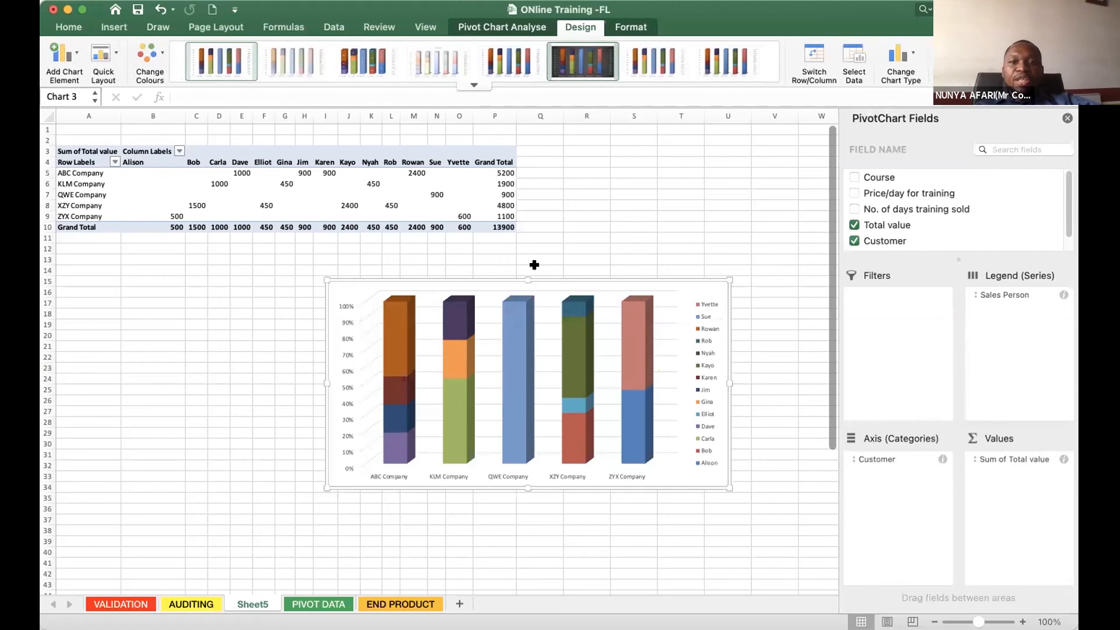
{"action": "left_click_drag", "start_coordinate": [722, 484], "coordinate": [794, 563]}
{"action": "left_click_drag", "start_coordinate": [588, 276], "coordinate": [473, 250]}
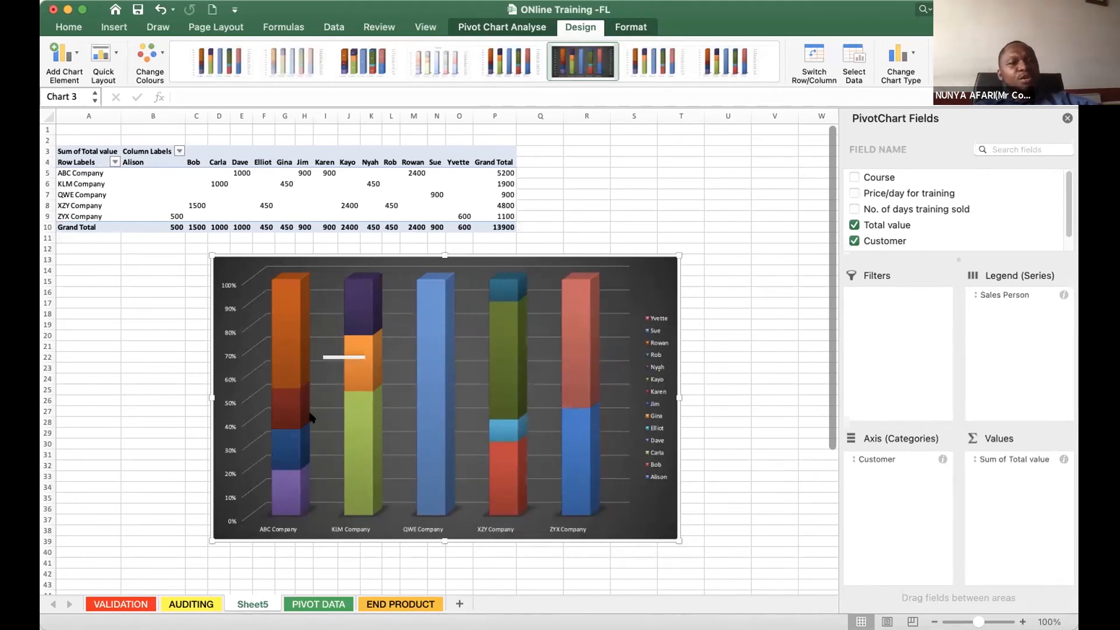
- Check the PIVOT DATA source table against the Sheet5 pivot chart, and shift the chart left beneath the pivot table
{"action": "left_click", "coordinate": [325, 602]}
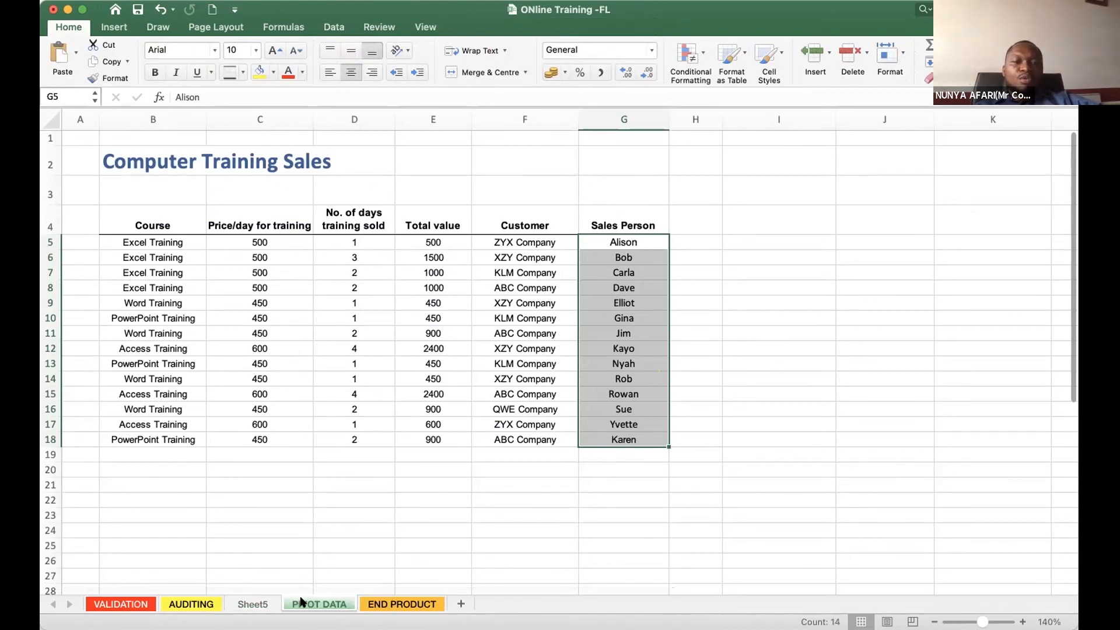
{"action": "left_click", "coordinate": [252, 604]}
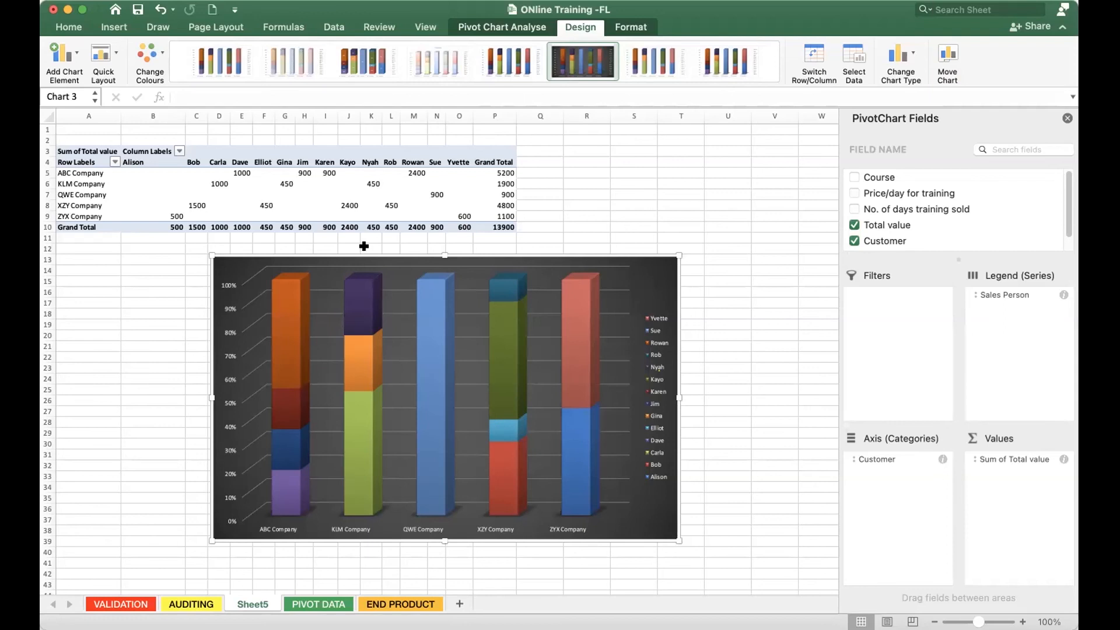
{"action": "mouse_move", "coordinate": [293, 404]}
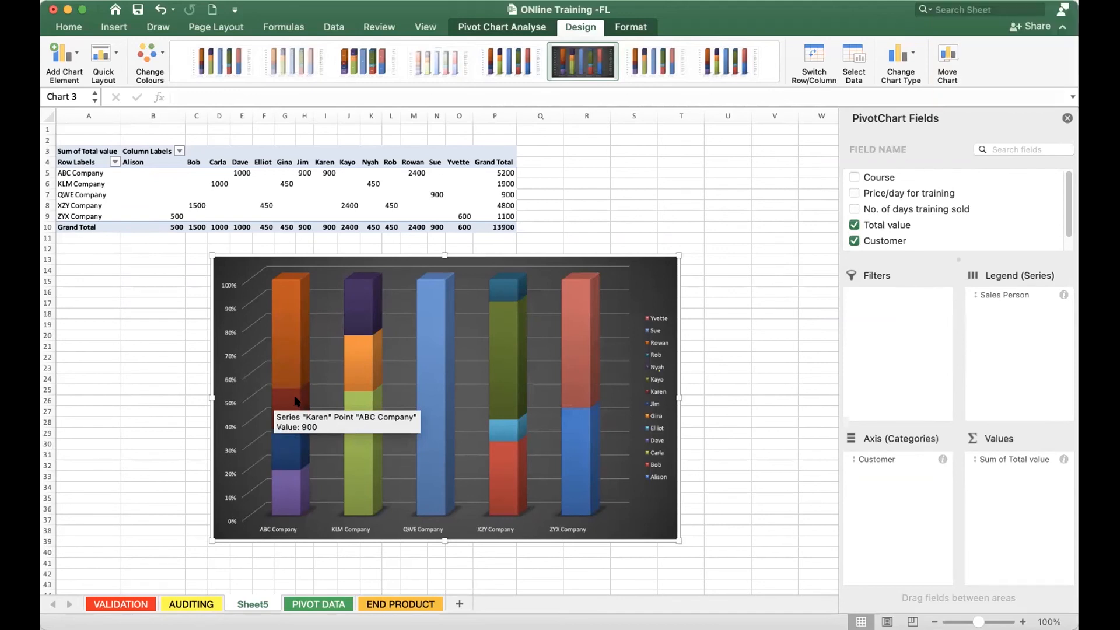
{"action": "left_click_drag", "start_coordinate": [447, 255], "coordinate": [393, 257]}
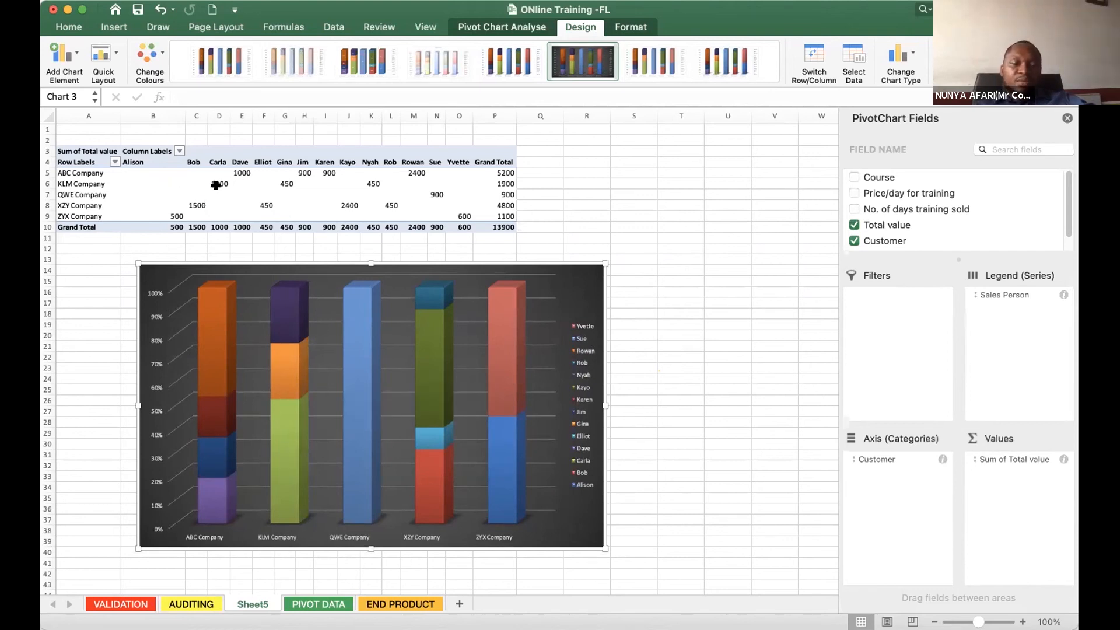
- Rename Sheet5 as customerreview
{"action": "double_click", "coordinate": [255, 603]}
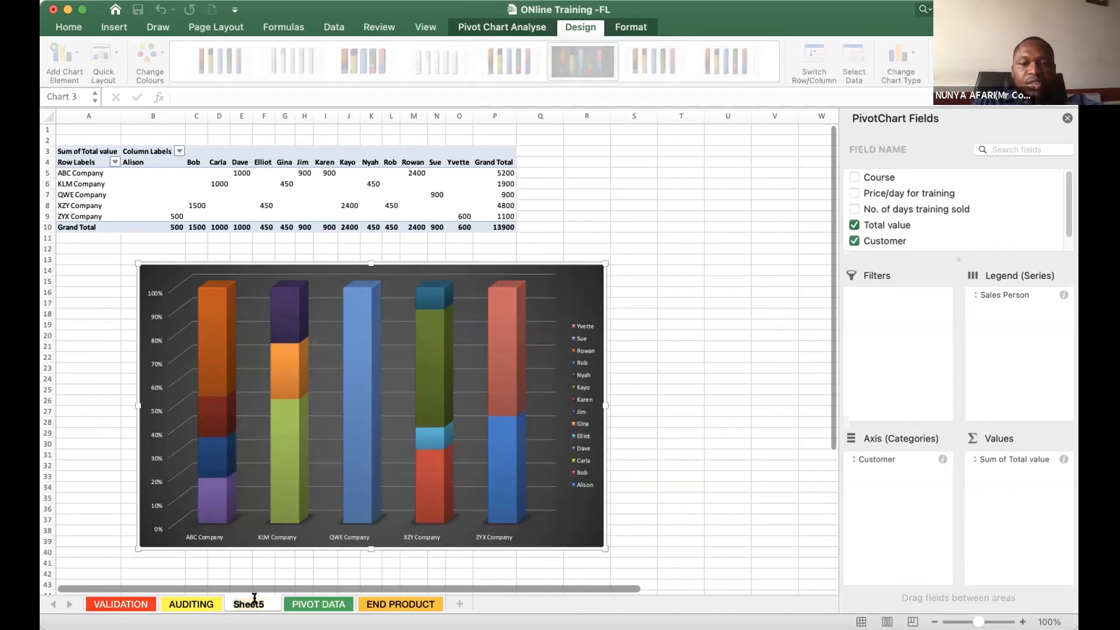
{"action": "type", "text": "c"}
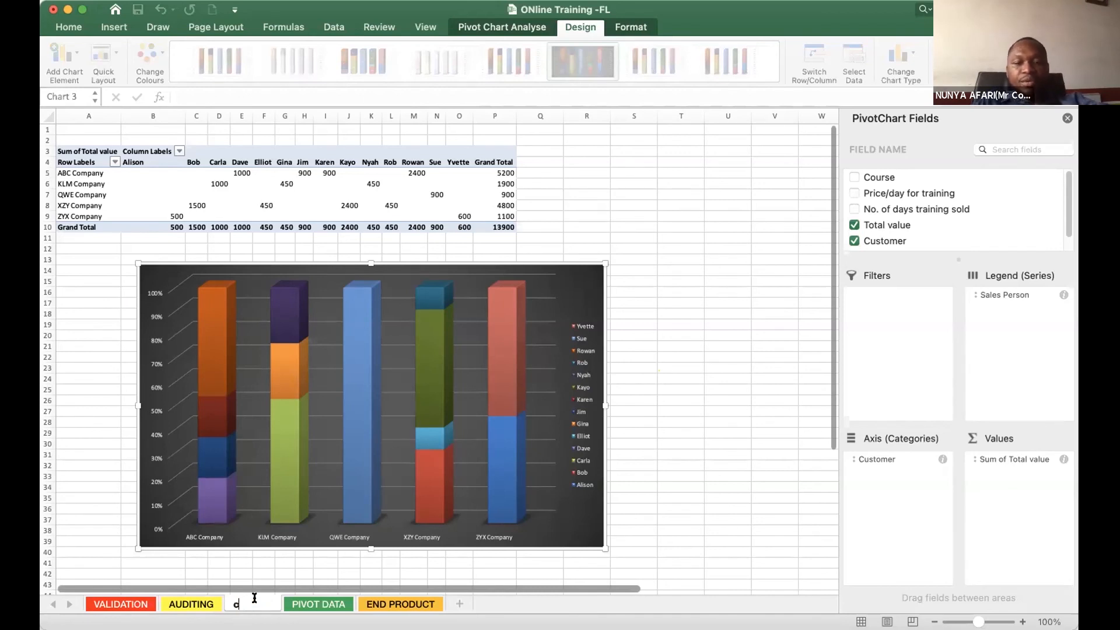
{"action": "type", "text": "ustomerreview"}
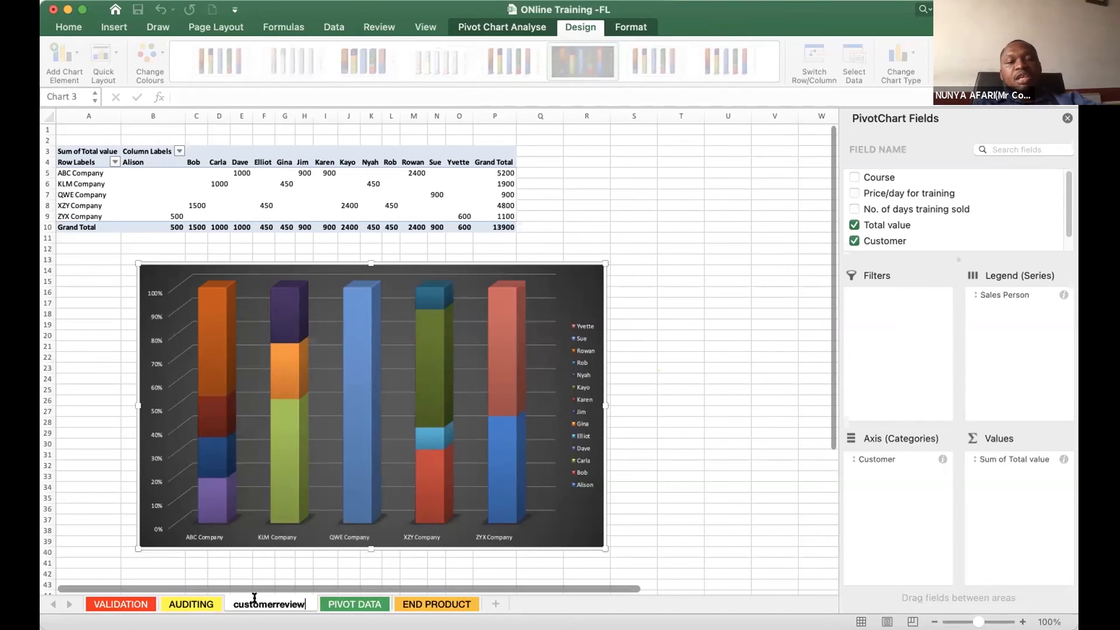
{"action": "key", "text": "Return"}
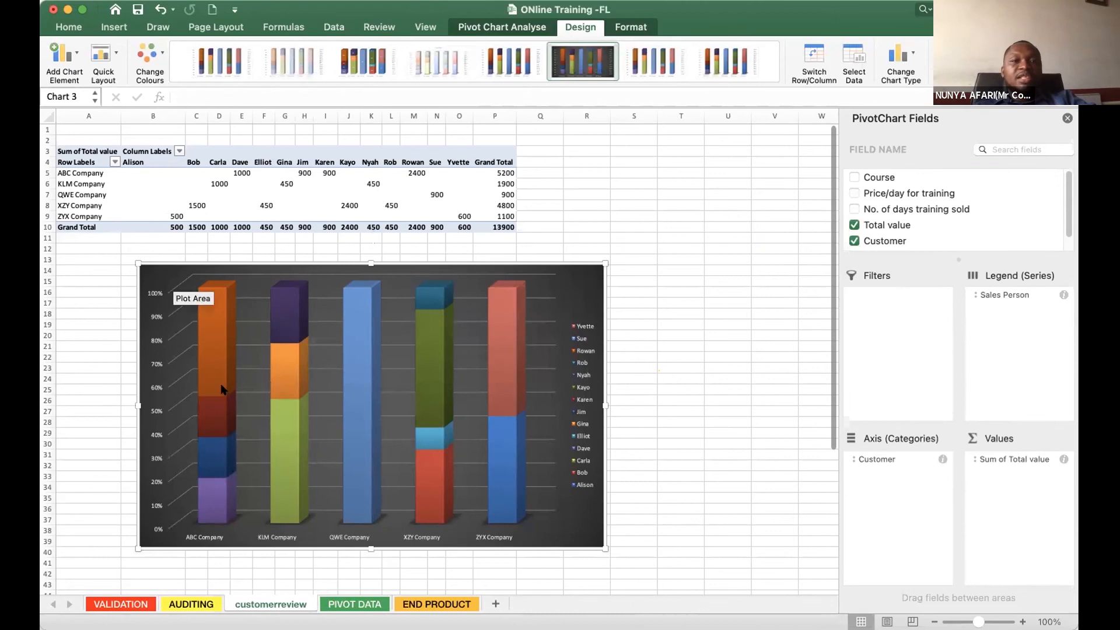
- Compare the customerreview pivot chart with the Computer Training Sales table on the PIVOT DATA sheet
{"action": "mouse_move", "coordinate": [294, 309]}
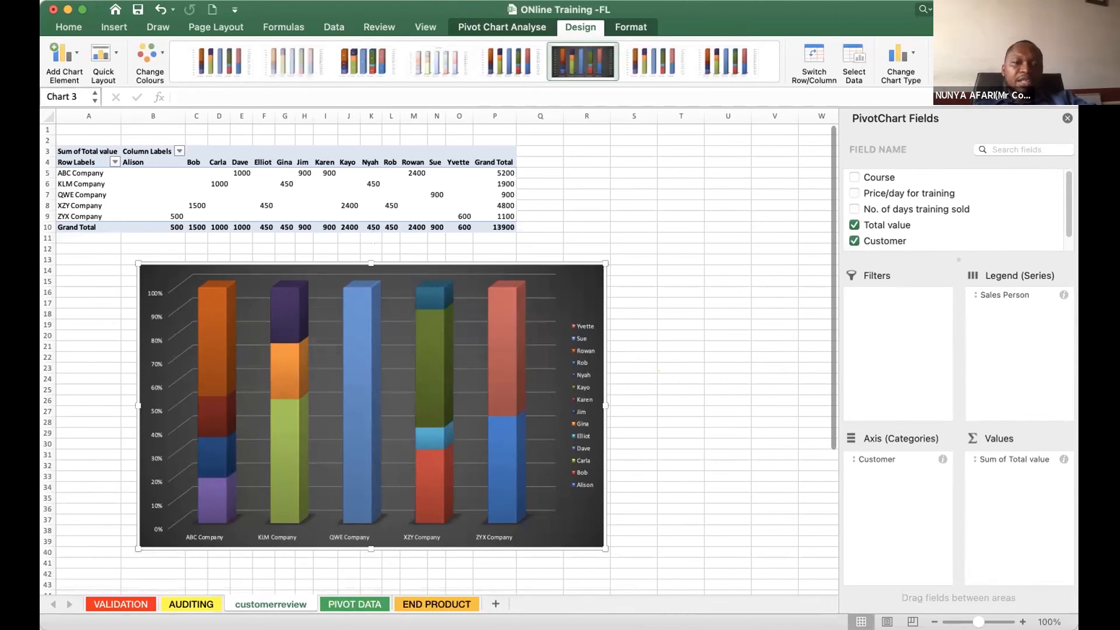
{"action": "left_click", "coordinate": [354, 605]}
{"action": "left_click", "coordinate": [610, 498]}
{"action": "left_click", "coordinate": [257, 287]}
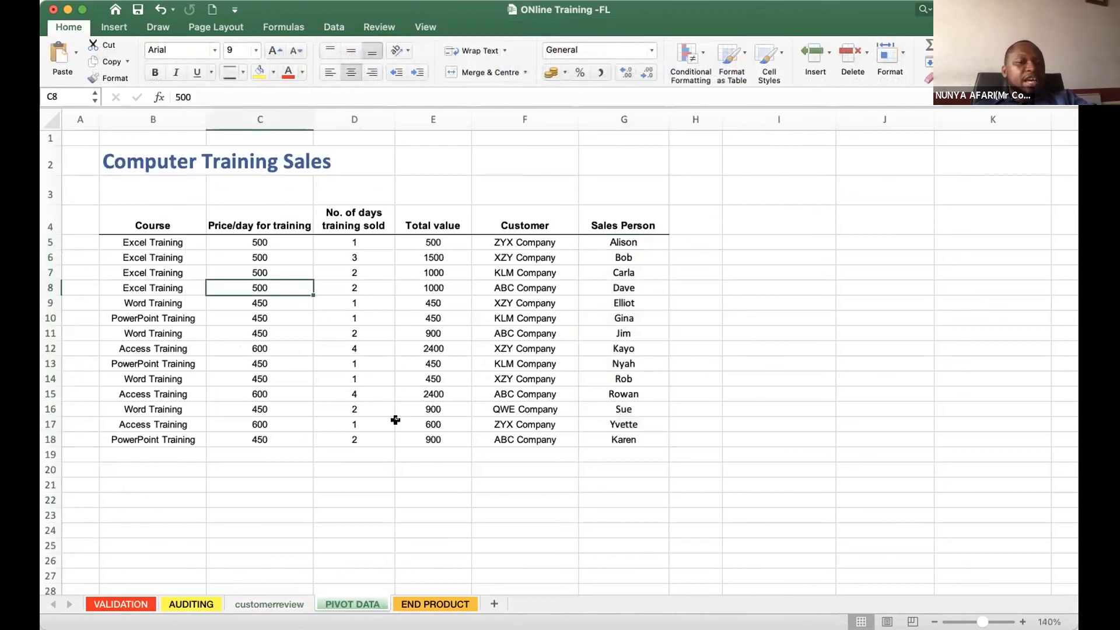
{"action": "left_click", "coordinate": [272, 604]}
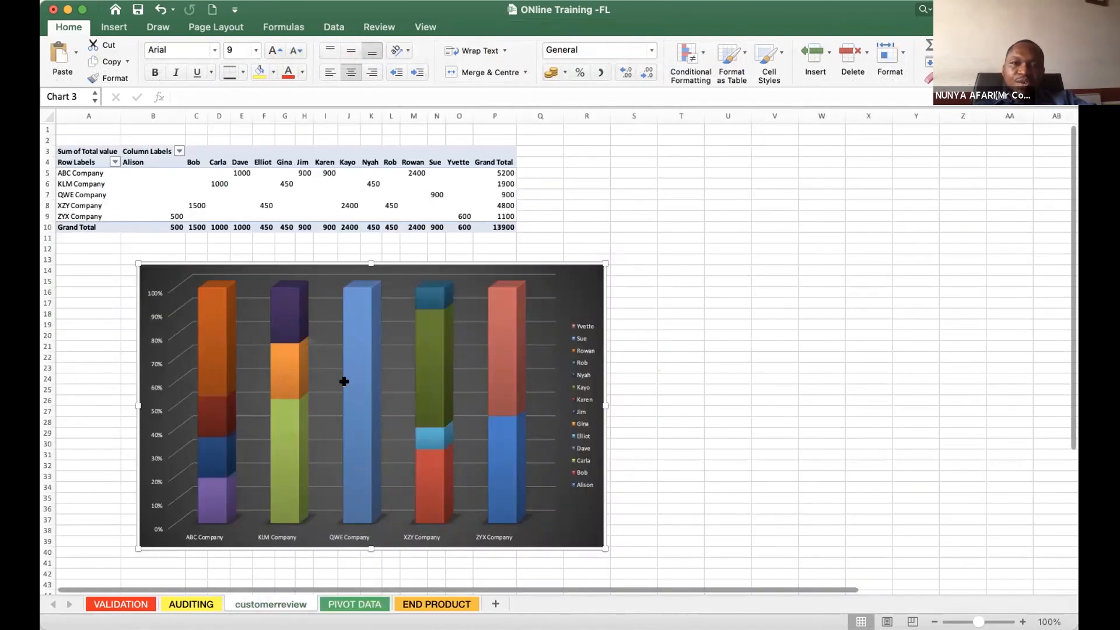
{"action": "key", "text": "ctrl+Page_Down"}
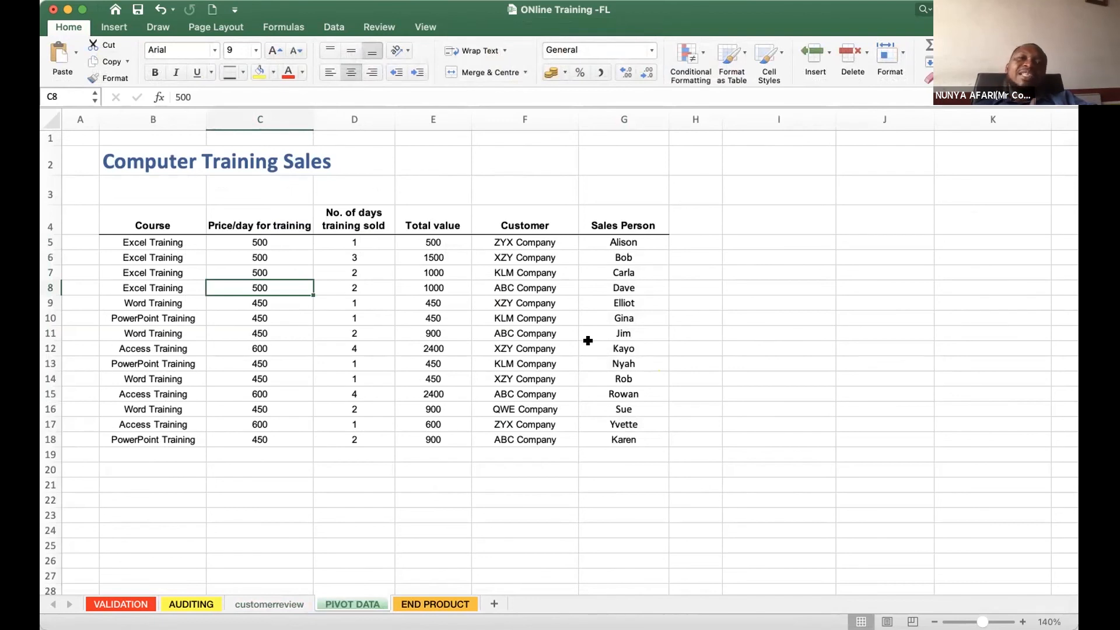
- Create another pivot table from PIVOT DATA range B4:G18 on a new worksheet and name that sheet sale
{"action": "left_click", "coordinate": [355, 346]}
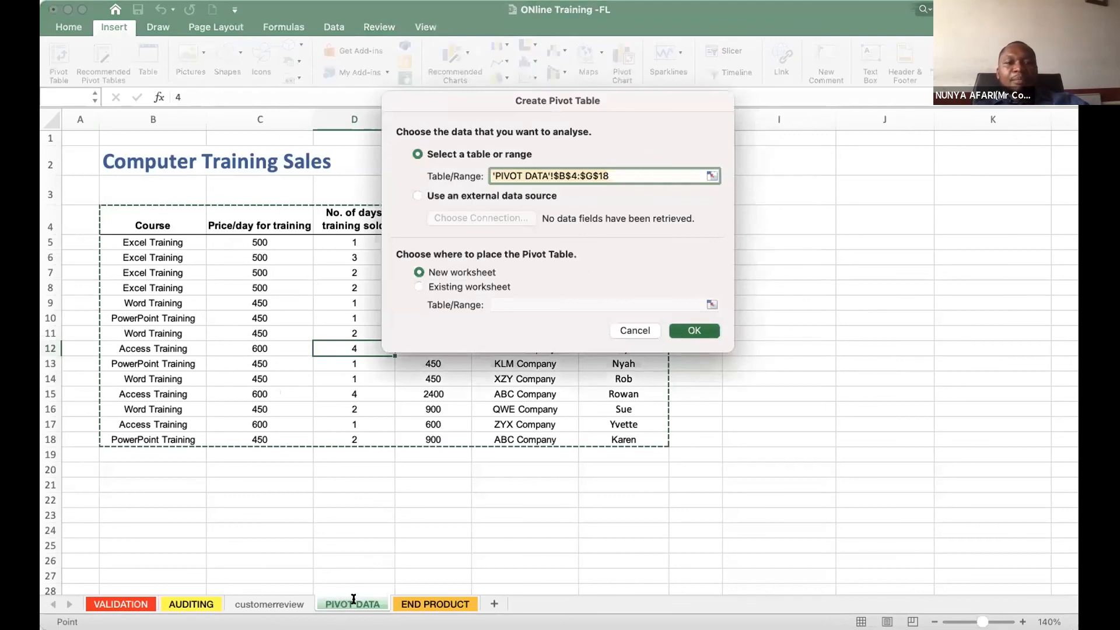
{"action": "key", "text": "Return"}
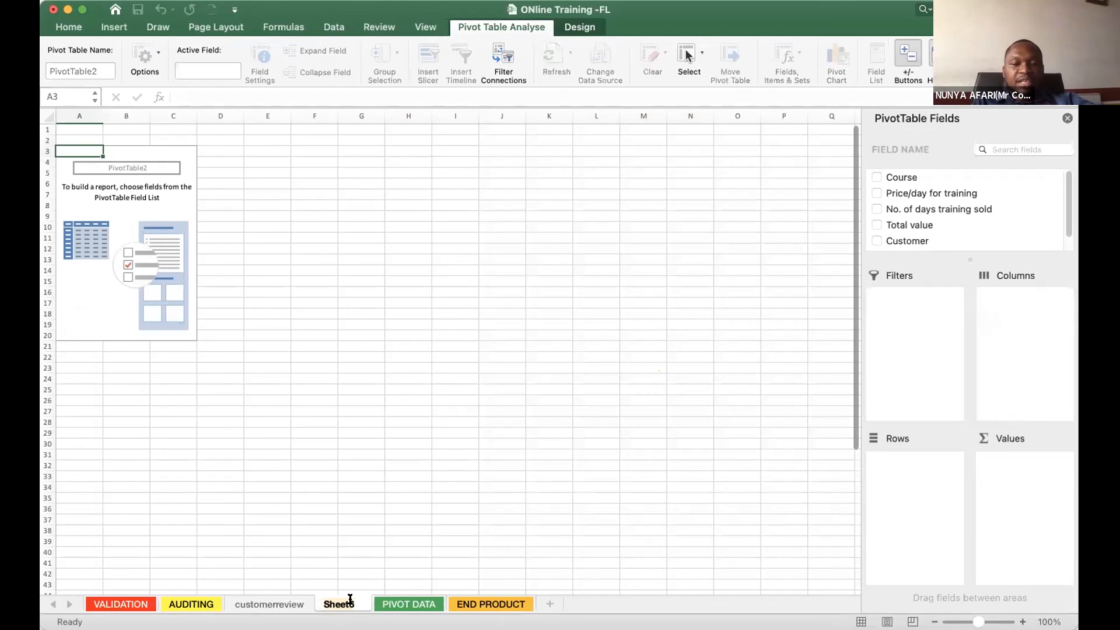
{"action": "type", "text": "sale"}
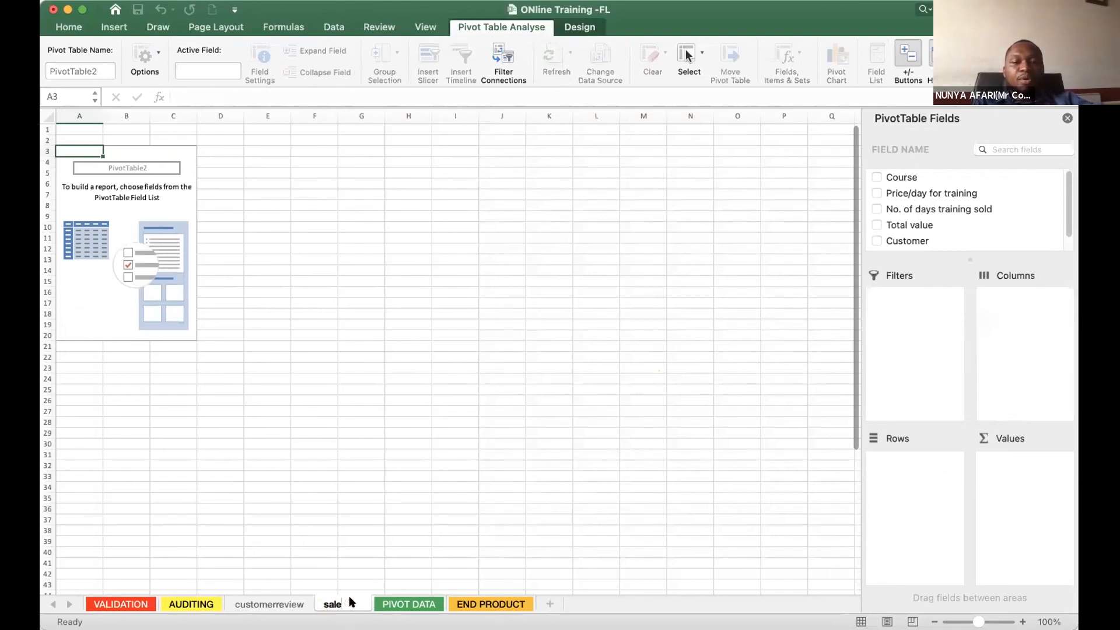
{"action": "left_click", "coordinate": [415, 305]}
{"action": "key", "text": "super+c"}
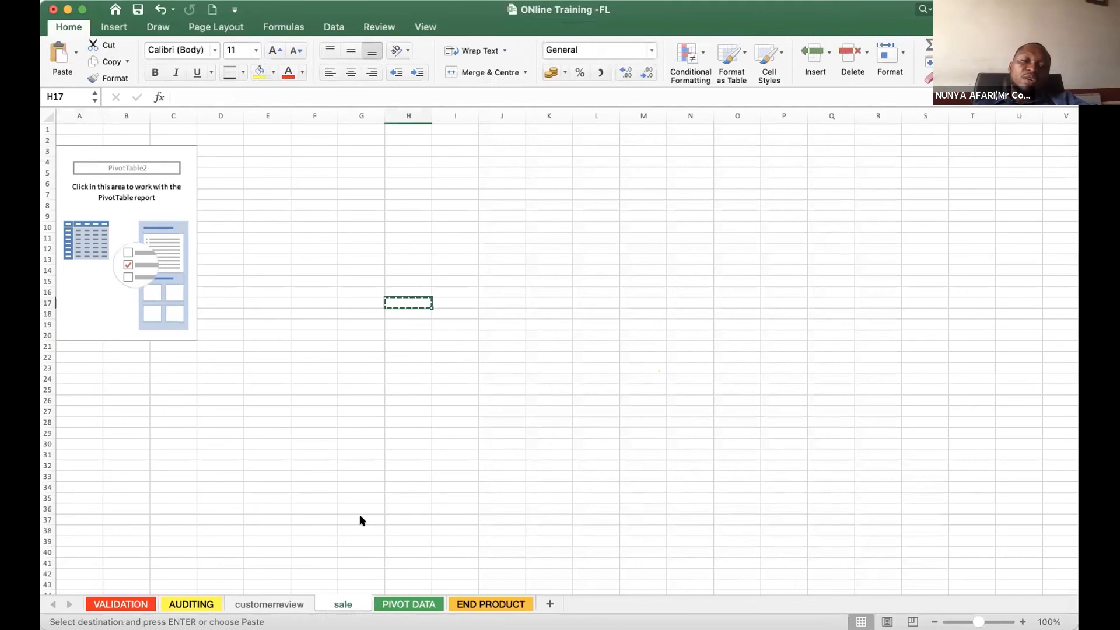
- Add the Sales Person and Course fields to the columns of the pivot table on the sale sheet
{"action": "left_click", "coordinate": [409, 606]}
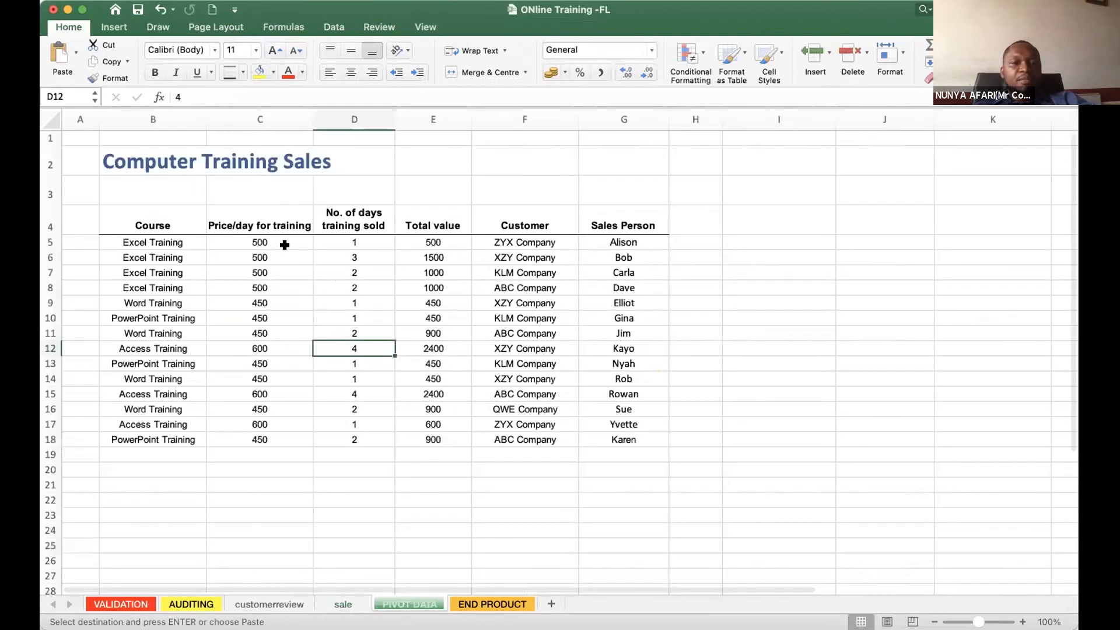
{"action": "left_click", "coordinate": [115, 217]}
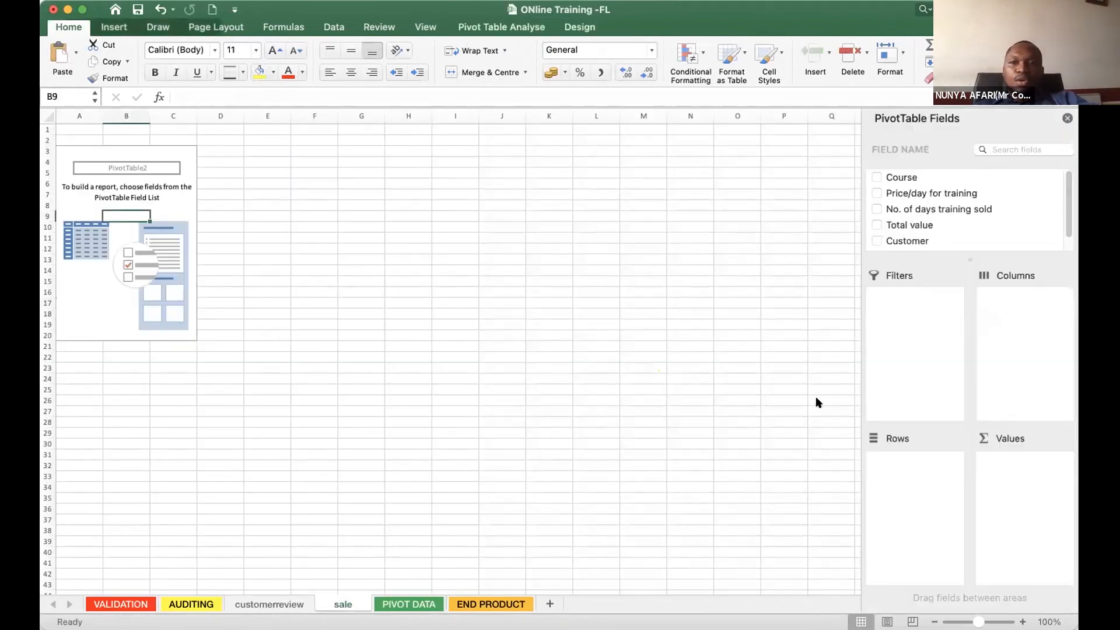
{"action": "scroll", "coordinate": [914, 227], "scroll_direction": "down", "scroll_amount": 1}
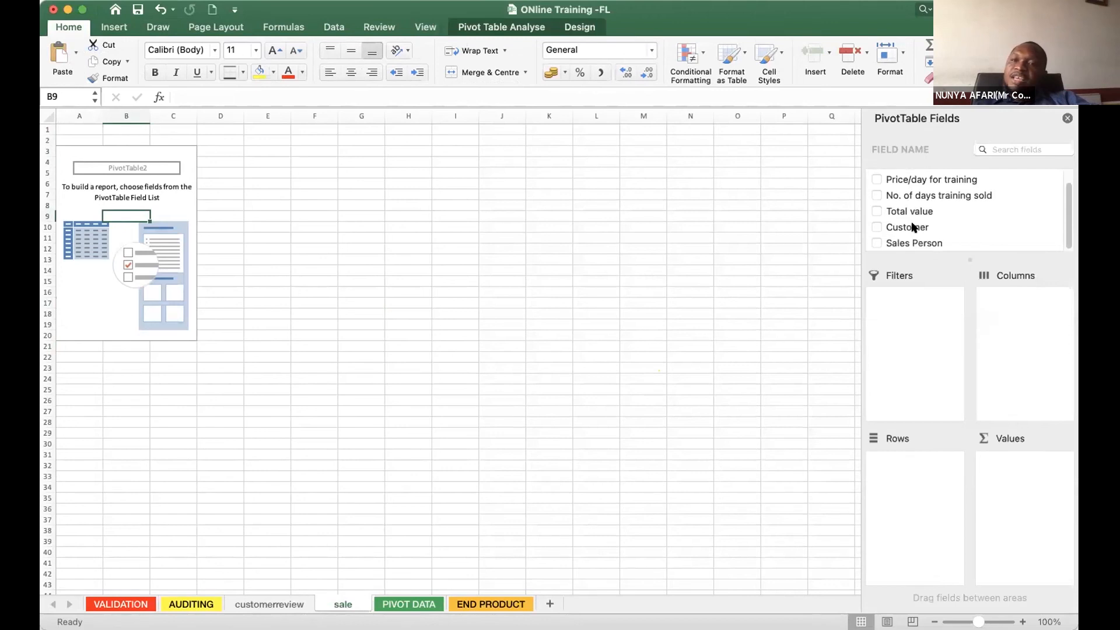
{"action": "left_click", "coordinate": [882, 248]}
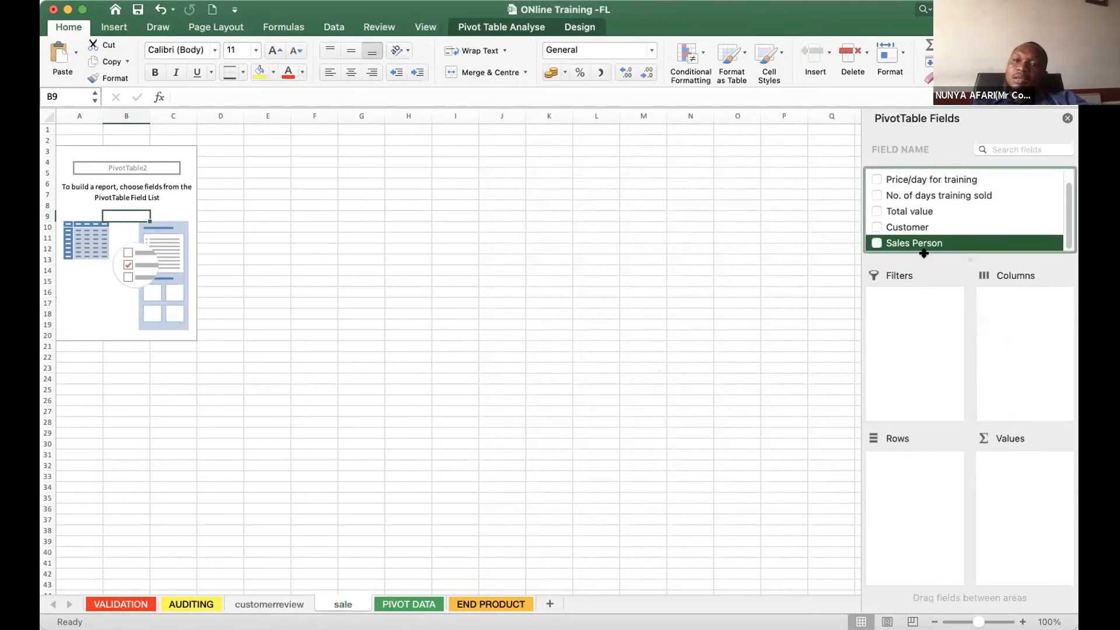
{"action": "left_click_drag", "start_coordinate": [901, 243], "coordinate": [969, 424]}
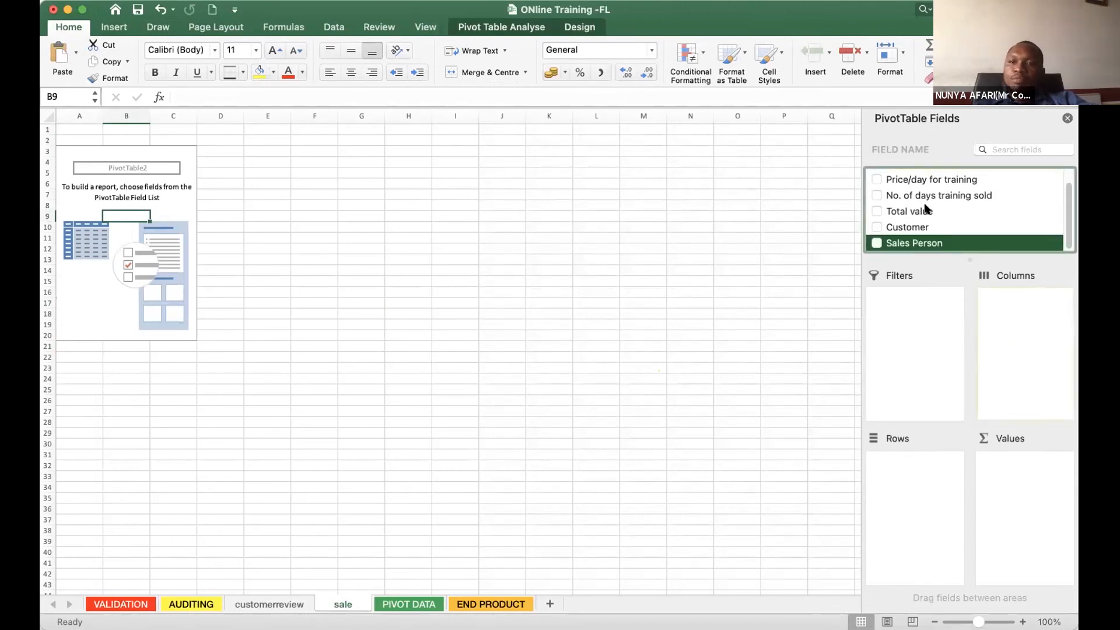
{"action": "scroll", "coordinate": [892, 177], "scroll_direction": "up", "scroll_amount": 1}
{"action": "left_click_drag", "start_coordinate": [893, 177], "coordinate": [1008, 388]}
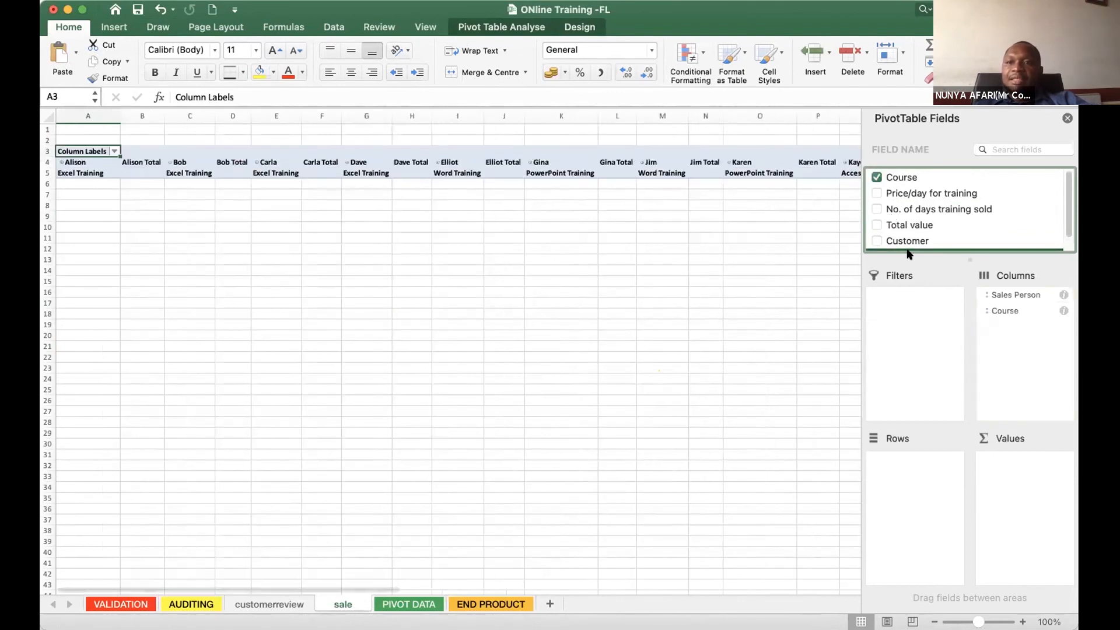
- Add Total value to the pivot table's values and move Sales Person from the columns to the rows
{"action": "left_click", "coordinate": [889, 226]}
{"action": "left_click_drag", "start_coordinate": [978, 407], "coordinate": [1015, 493]}
{"action": "left_click_drag", "start_coordinate": [1011, 299], "coordinate": [899, 501]}
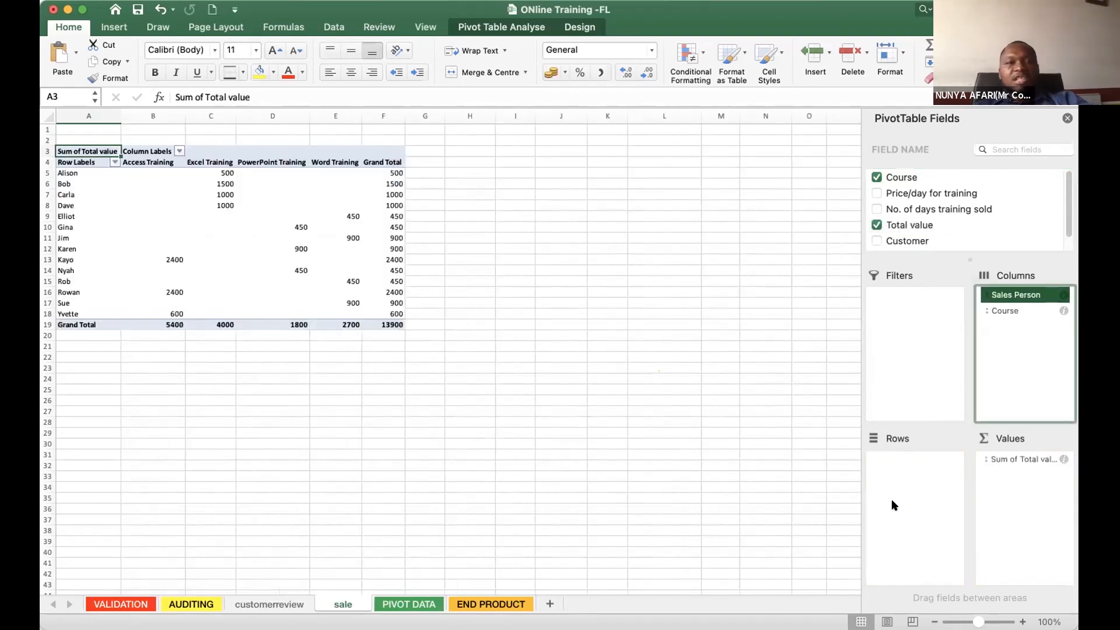
- Try a 3-D 100% stacked column pivot chart of the sale sheet's pivot table and delete it
{"action": "left_click", "coordinate": [217, 259]}
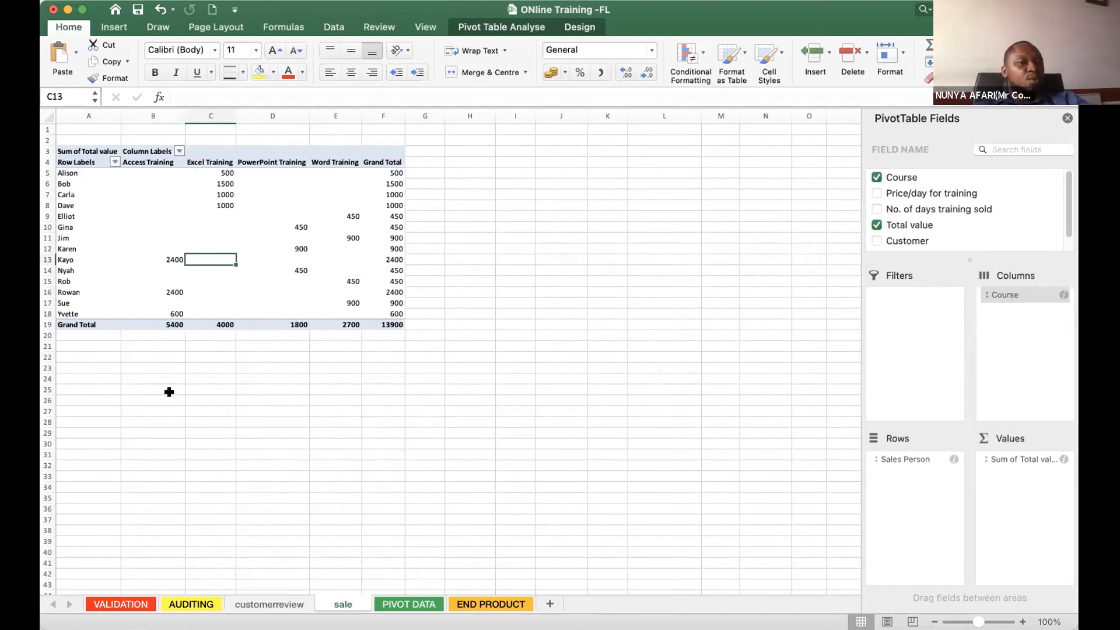
{"action": "left_click", "coordinate": [325, 453]}
{"action": "left_click", "coordinate": [270, 268]}
{"action": "left_click", "coordinate": [72, 152]}
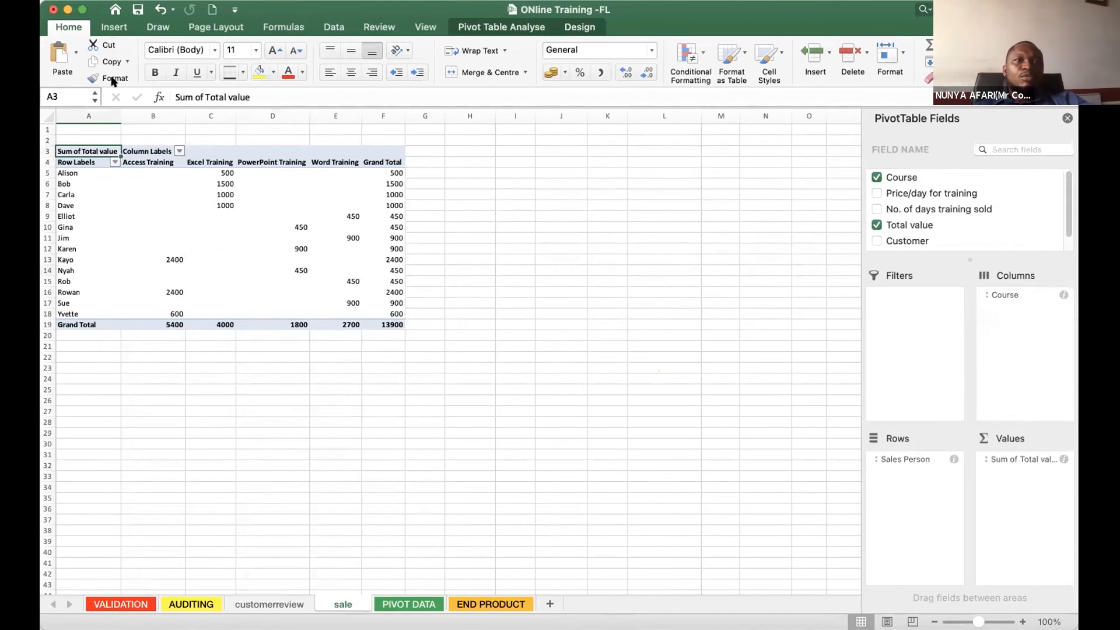
{"action": "left_click", "coordinate": [114, 27]}
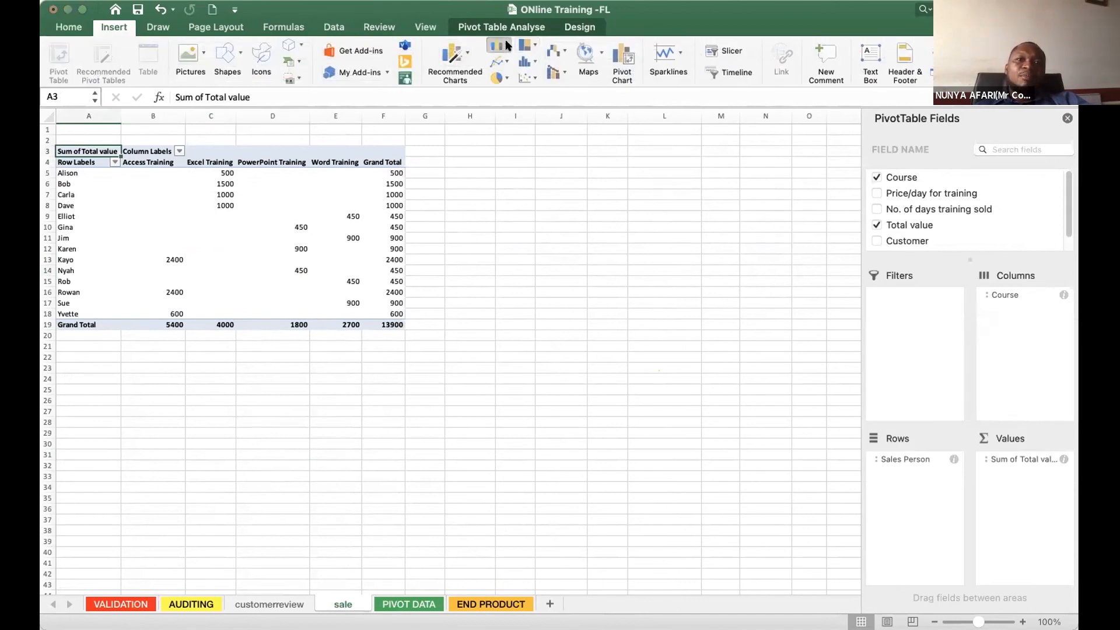
{"action": "left_click", "coordinate": [676, 210]}
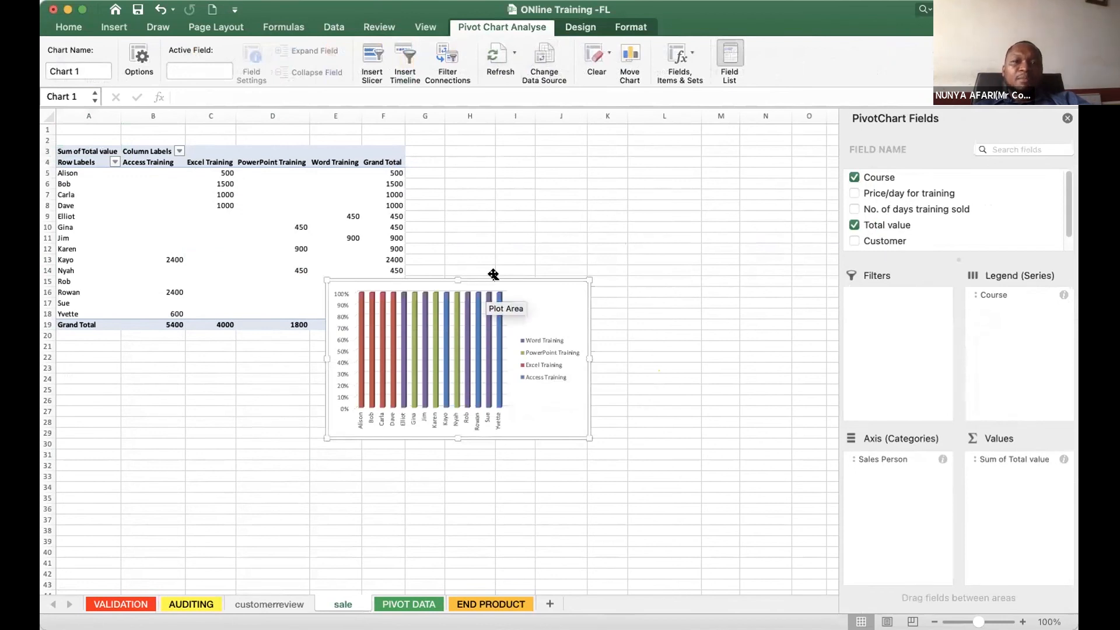
{"action": "key", "text": "Delete"}
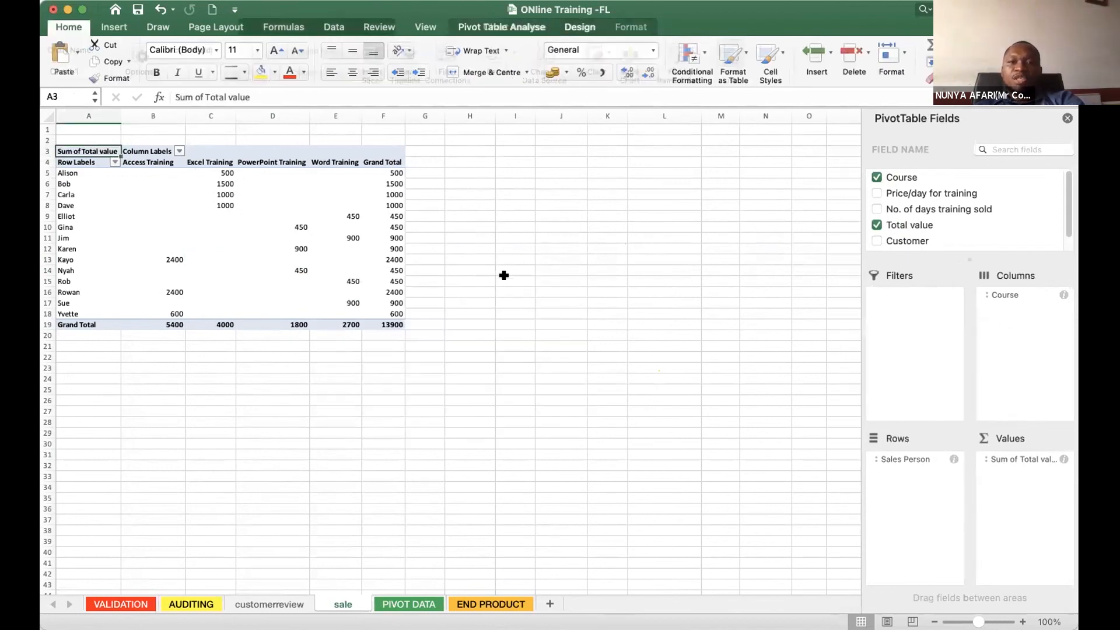
{"action": "left_click", "coordinate": [506, 282]}
- Insert a 3-D stacked column pivot chart from the sale sheet's pivot table and enlarge it
{"action": "left_click", "coordinate": [228, 244]}
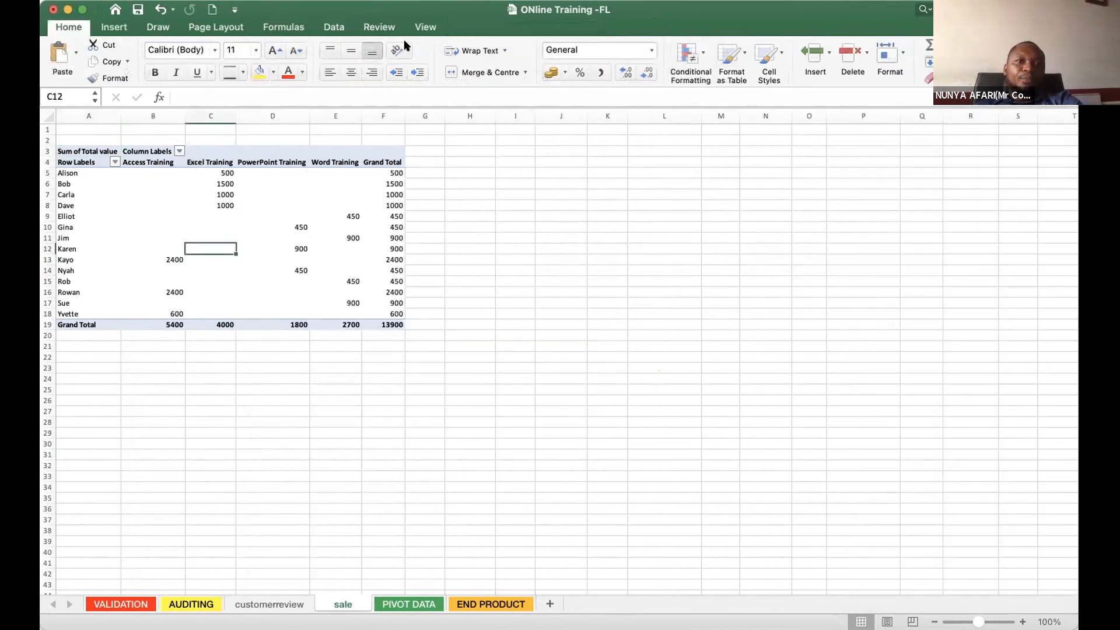
{"action": "left_click", "coordinate": [112, 28]}
{"action": "left_click", "coordinate": [506, 47]}
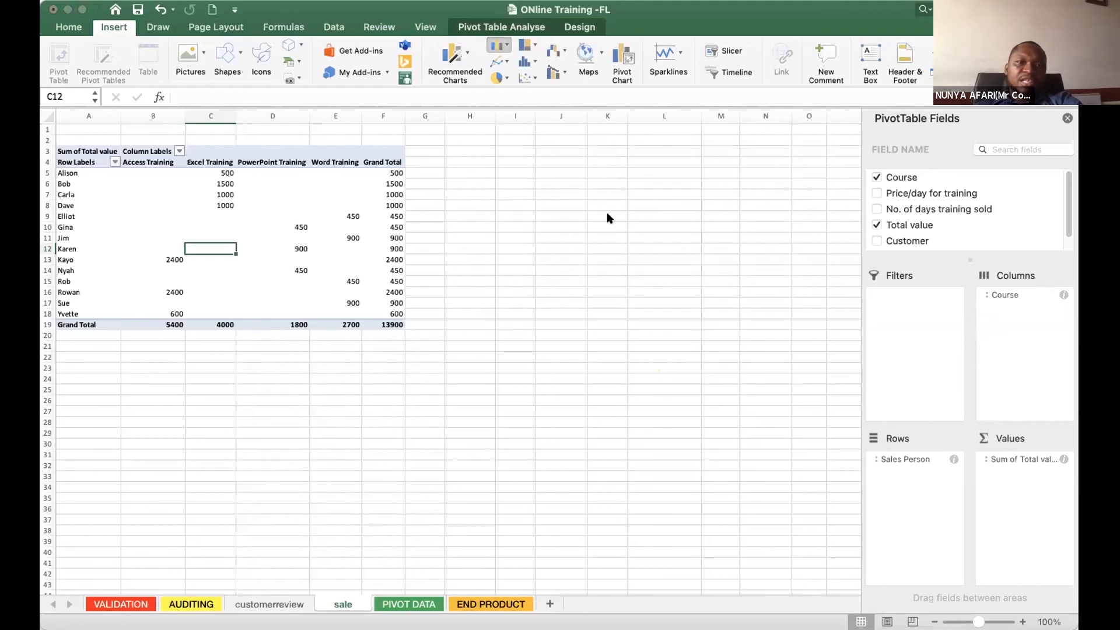
{"action": "left_click", "coordinate": [607, 219]}
{"action": "left_click_drag", "start_coordinate": [583, 438], "coordinate": [747, 488]}
- Apply the dark-background style to the sales chart, enlarge it further and move it up to the top rows of the sale sheet
{"action": "left_click", "coordinate": [581, 27]}
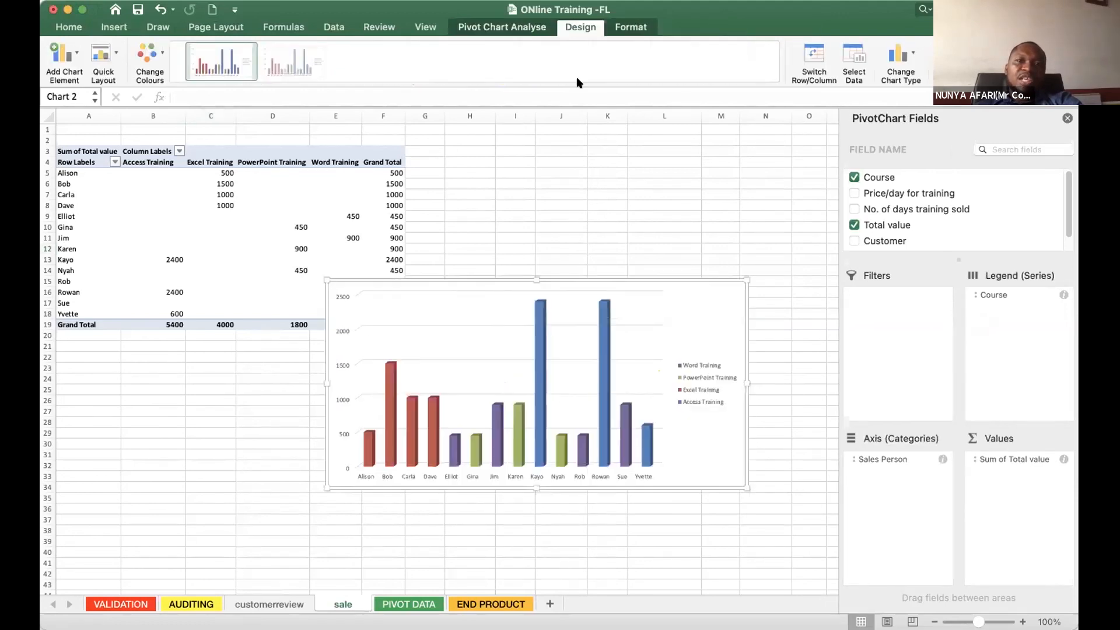
{"action": "left_click", "coordinate": [569, 69]}
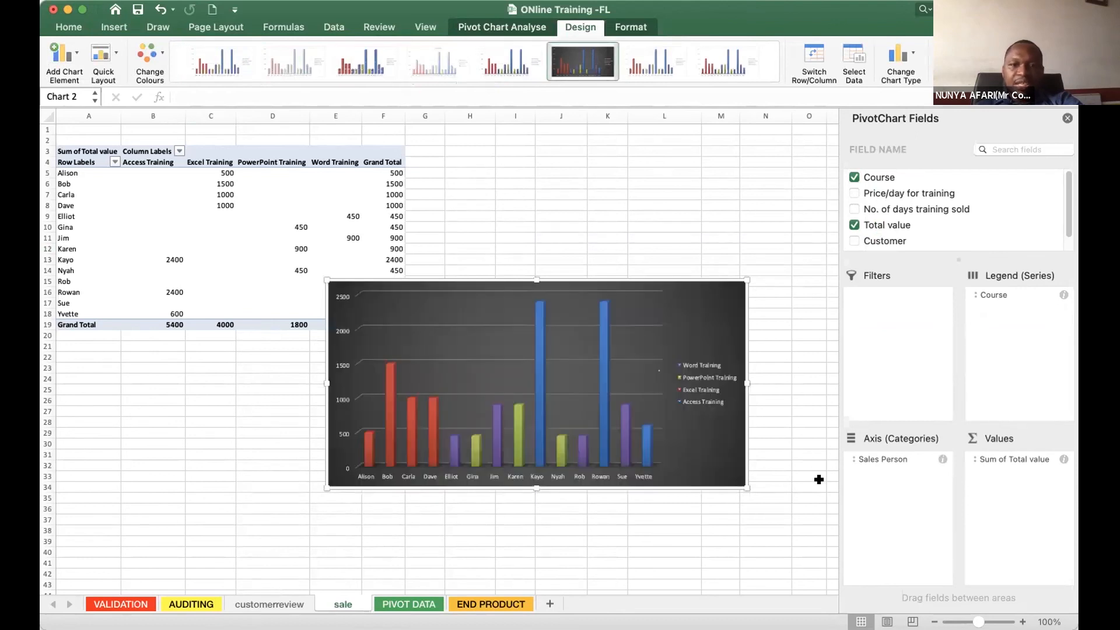
{"action": "left_click_drag", "start_coordinate": [745, 489], "coordinate": [838, 587]}
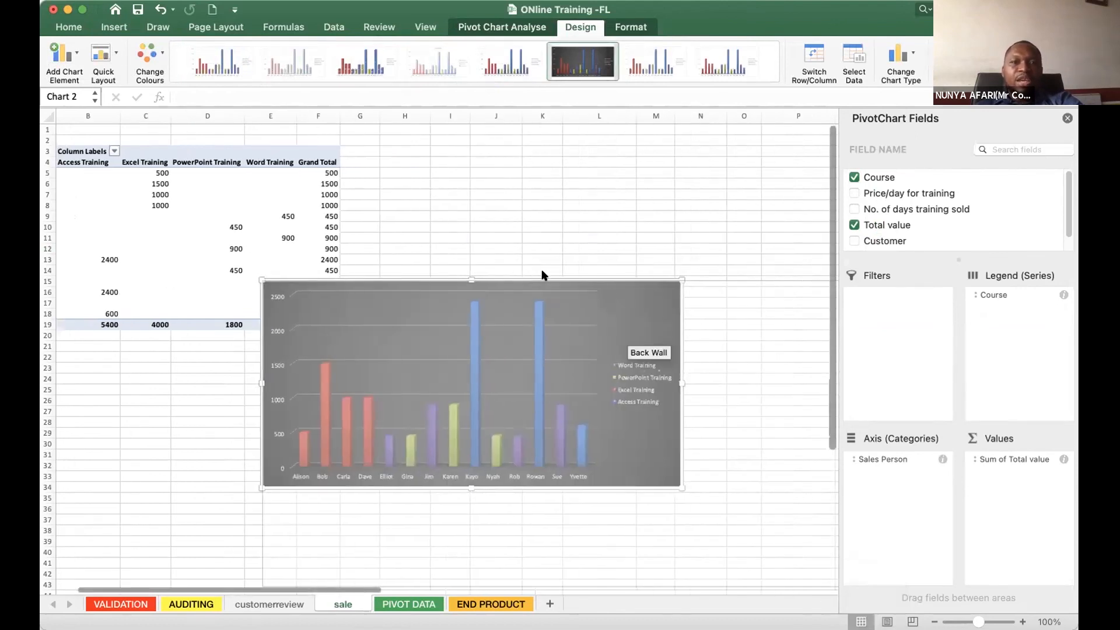
{"action": "left_click_drag", "start_coordinate": [543, 311], "coordinate": [481, 157]}
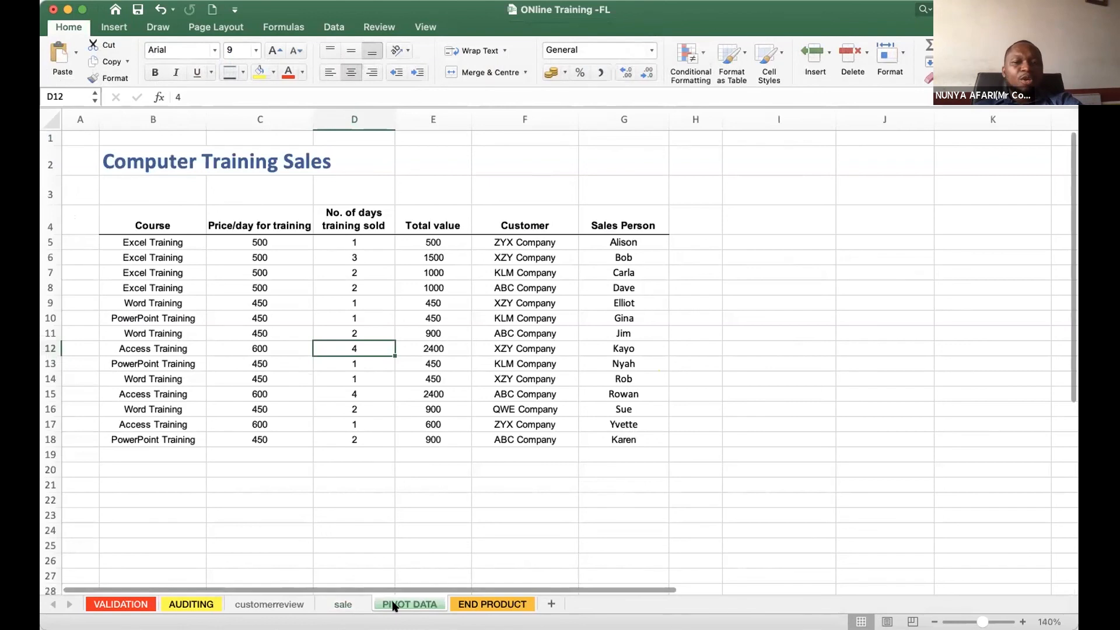
{"action": "left_click", "coordinate": [350, 605]}
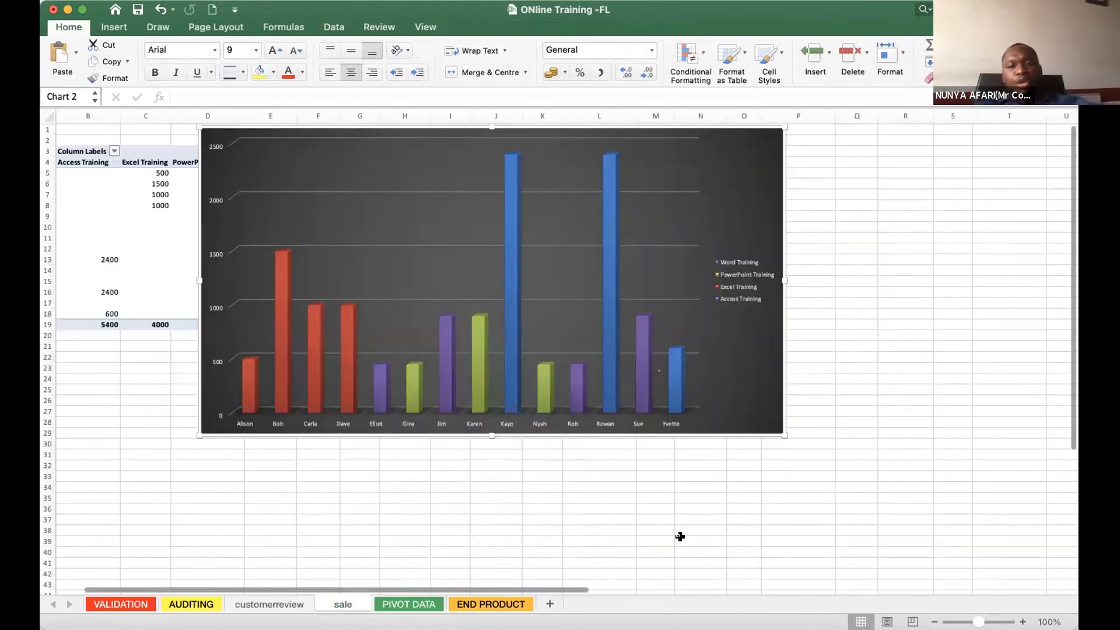
- Move the sales chart down to start at row 4 beside the pivot table, widen its plot area slightly and close the PivotChart fields list
{"action": "left_click", "coordinate": [691, 570]}
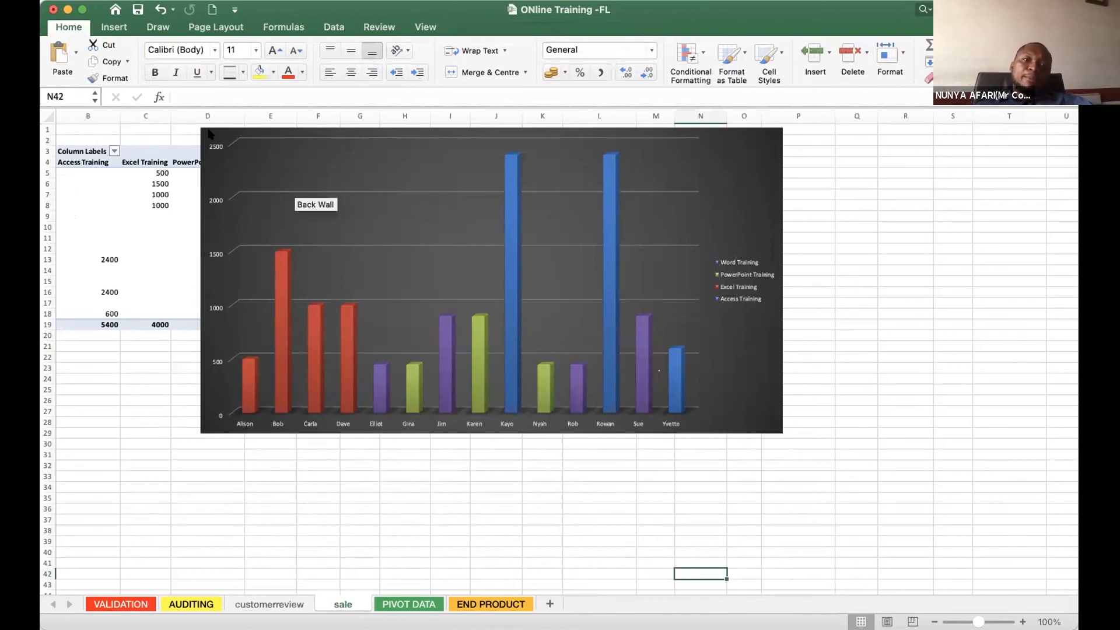
{"action": "left_click_drag", "start_coordinate": [335, 168], "coordinate": [462, 203]}
{"action": "left_click", "coordinate": [228, 520]}
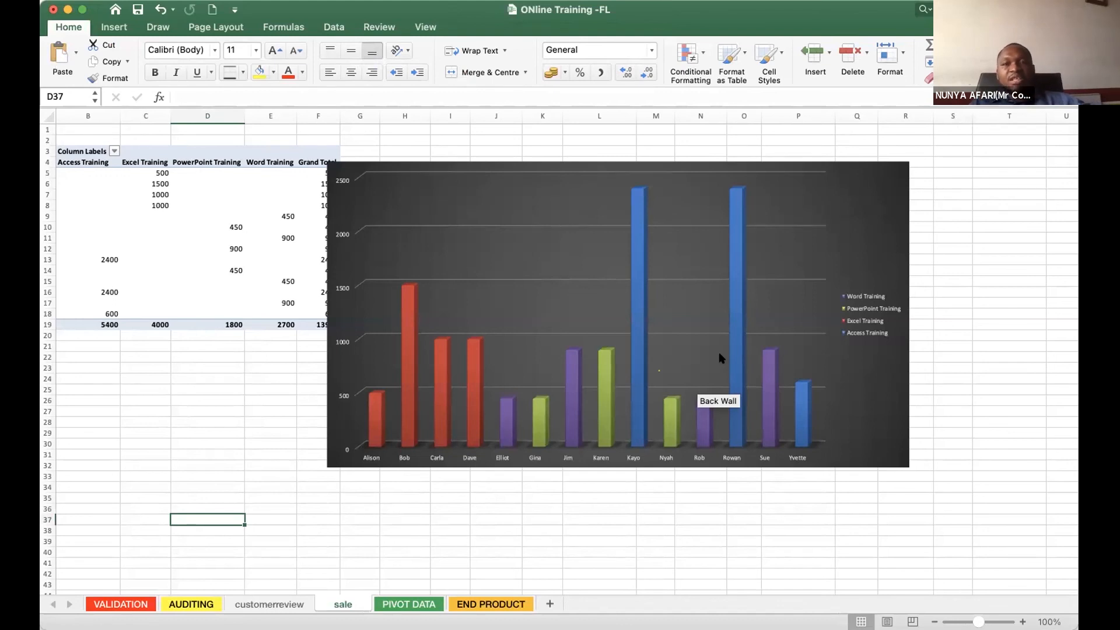
{"action": "left_click_drag", "start_coordinate": [348, 169], "coordinate": [228, 175]}
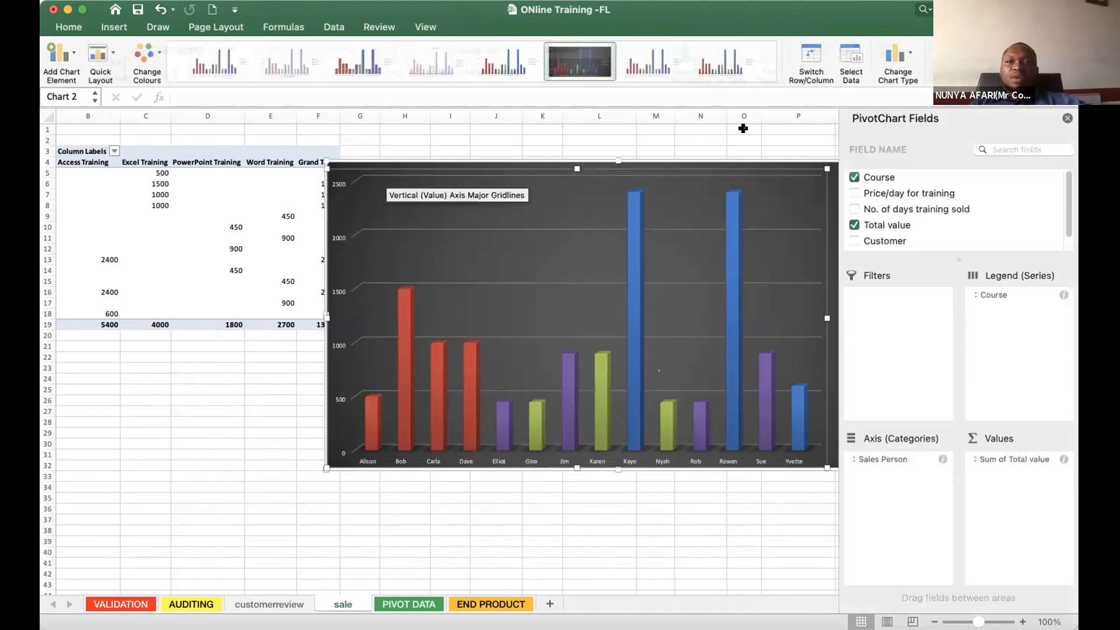
{"action": "left_click", "coordinate": [1068, 118]}
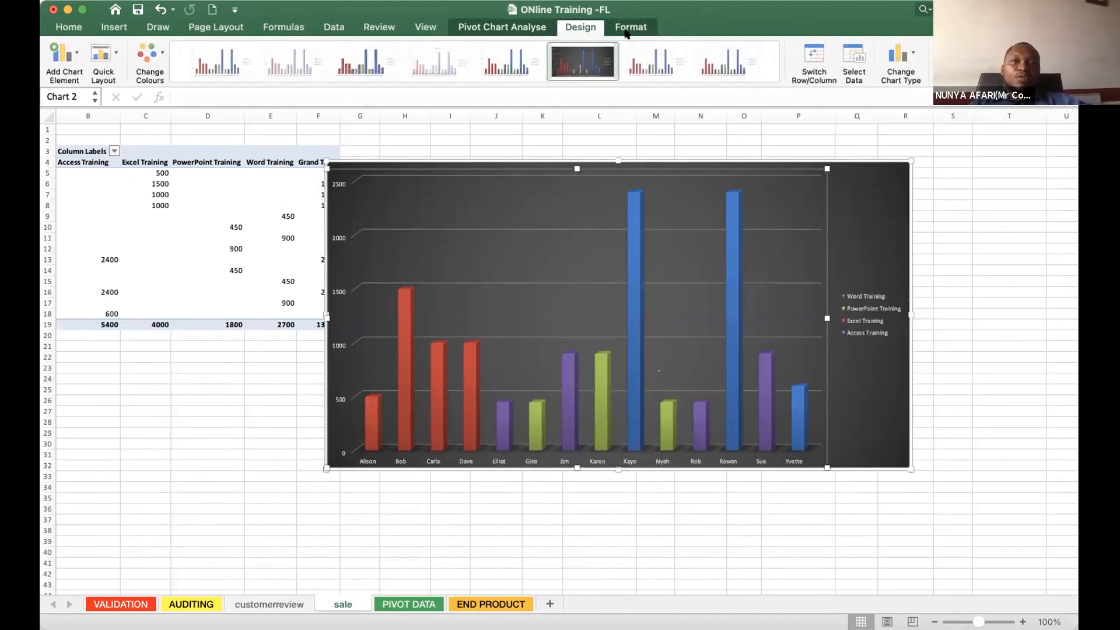
- Insert slicers for Customer and Sales Person on the sale sheet's pivot chart
{"action": "left_click", "coordinate": [632, 34]}
{"action": "left_click", "coordinate": [617, 139]}
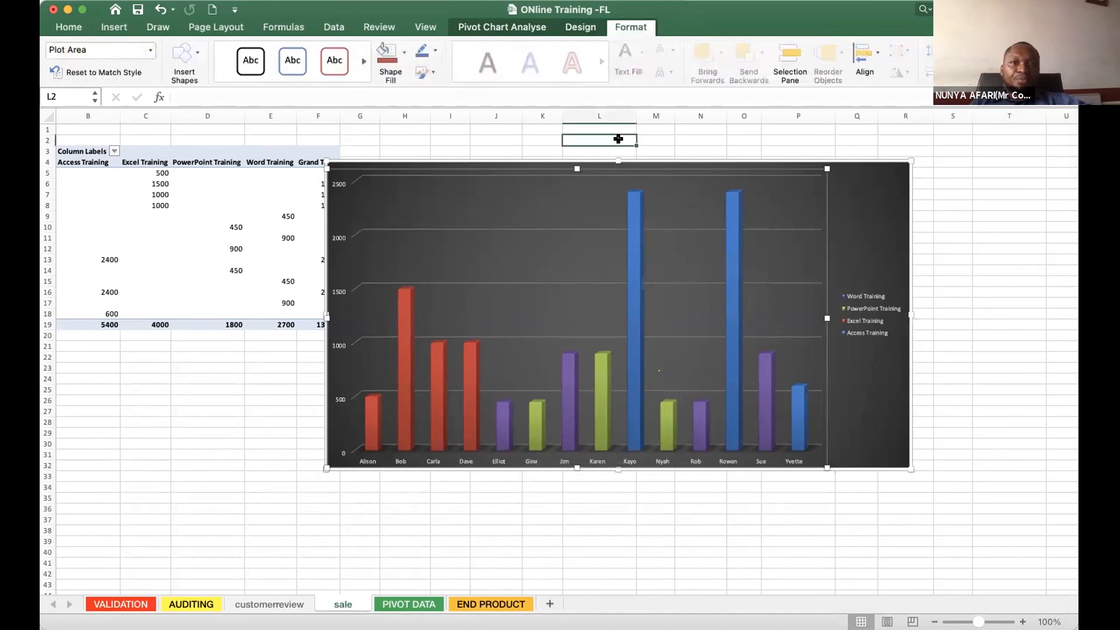
{"action": "left_click", "coordinate": [509, 172]}
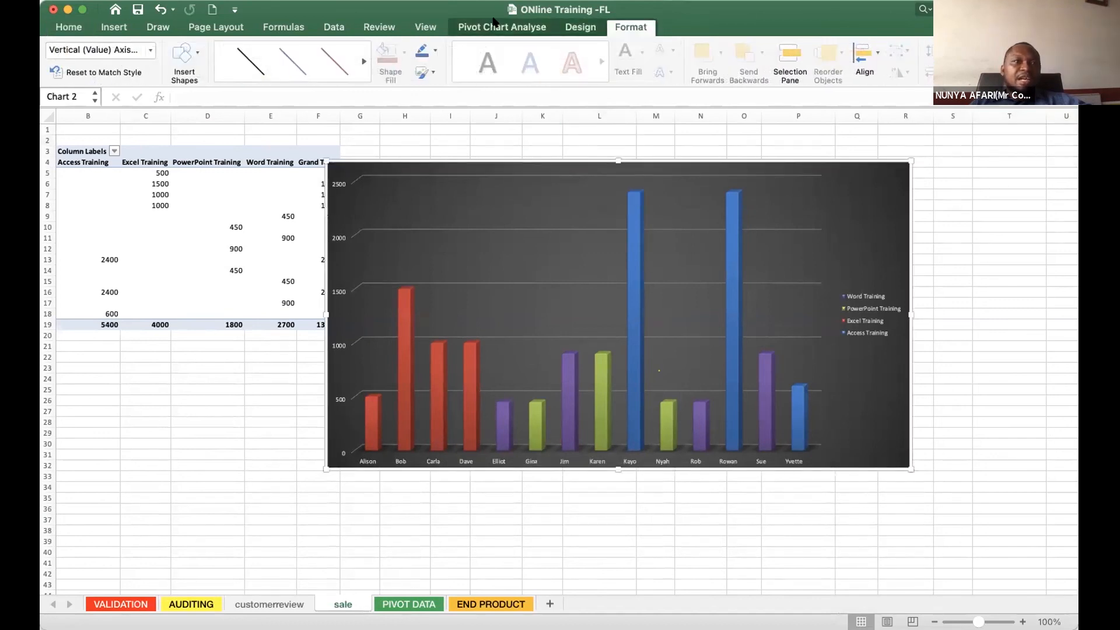
{"action": "left_click", "coordinate": [493, 25]}
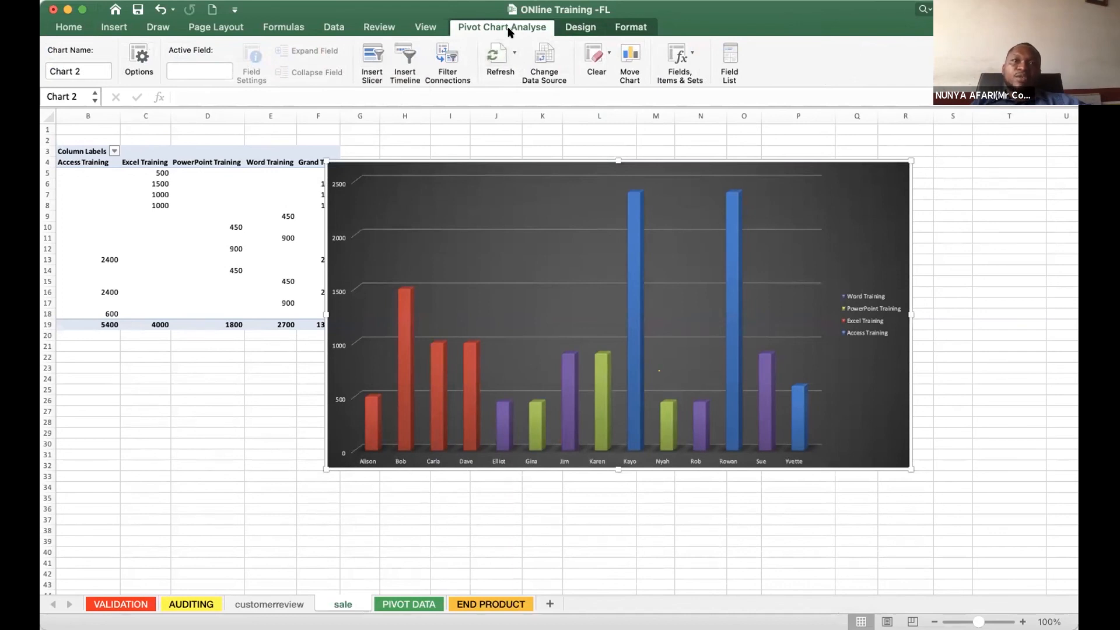
{"action": "left_click", "coordinate": [376, 62]}
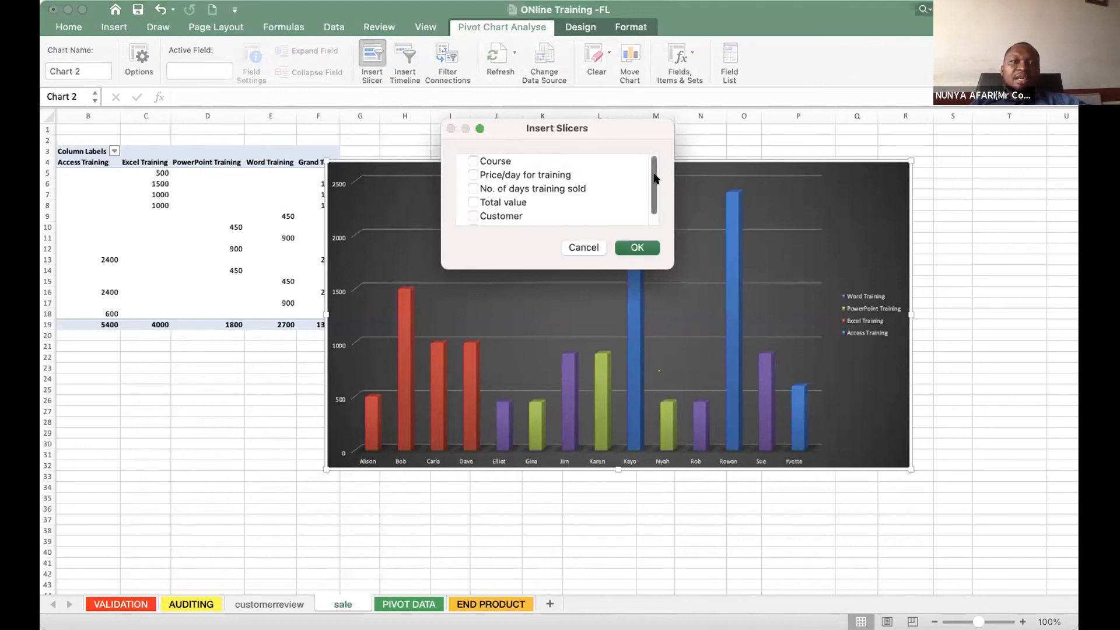
{"action": "left_click_drag", "start_coordinate": [655, 179], "coordinate": [650, 191]}
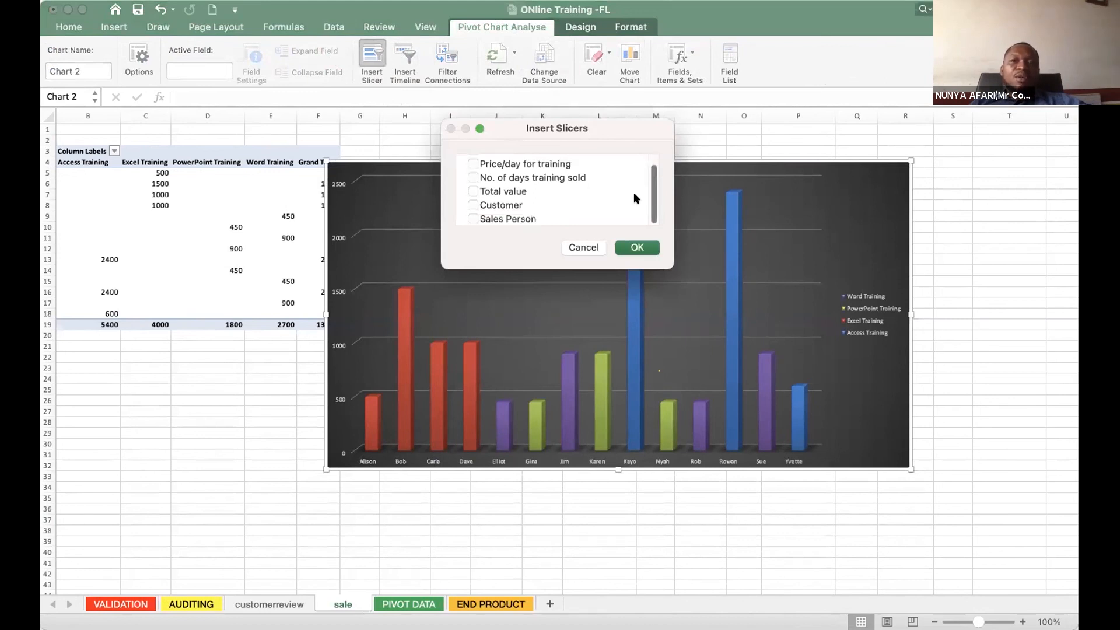
{"action": "left_click", "coordinate": [473, 205]}
{"action": "left_click", "coordinate": [637, 249]}
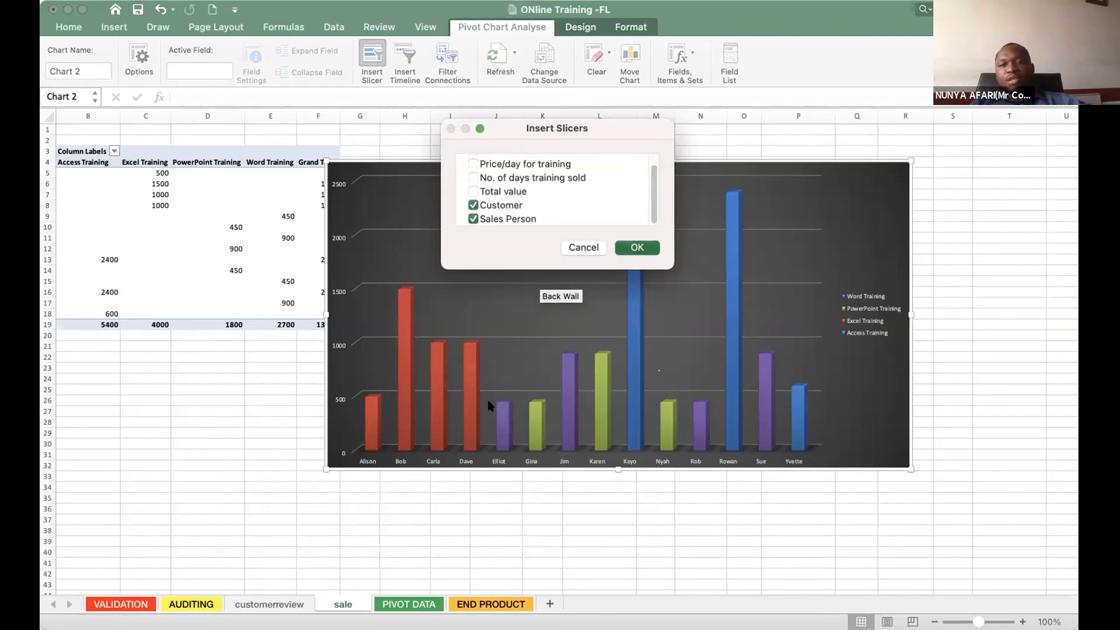
- Move the Sales Person slicer beside the chart's outer edge and place the Customer slicer below it
{"action": "left_click_drag", "start_coordinate": [556, 301], "coordinate": [967, 151]}
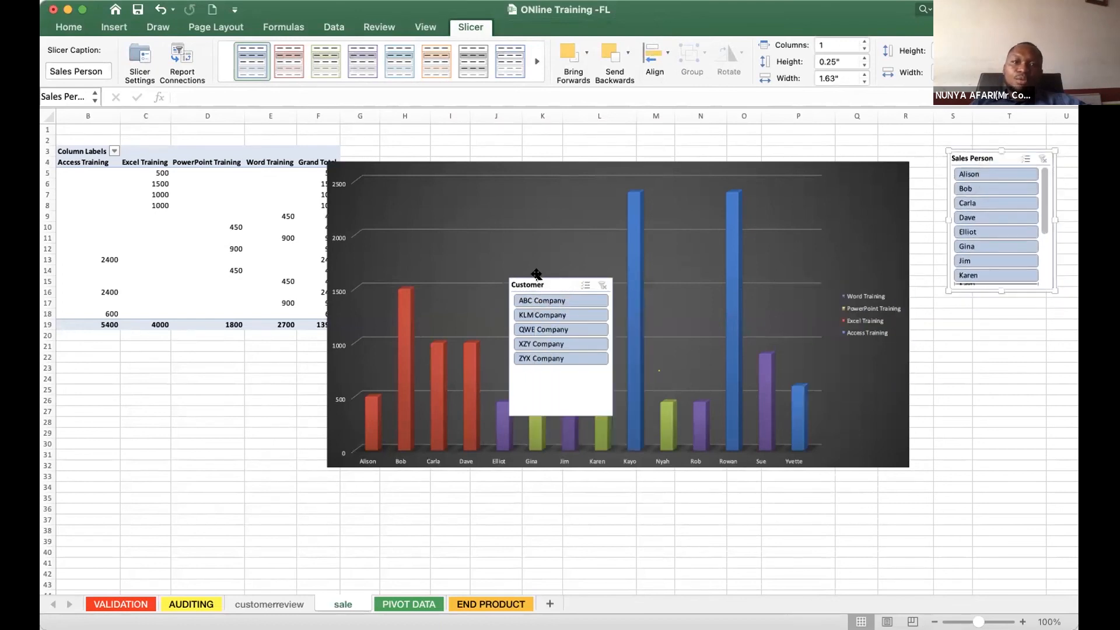
{"action": "left_click_drag", "start_coordinate": [536, 275], "coordinate": [987, 336]}
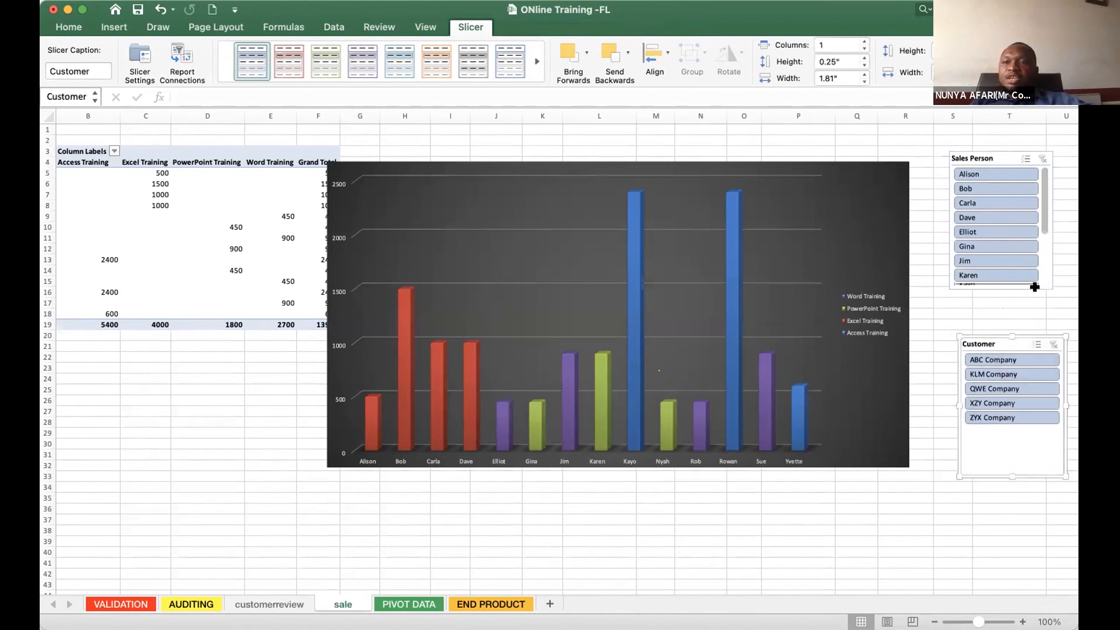
{"action": "scroll", "coordinate": [985, 241], "scroll_direction": "down", "scroll_amount": 3}
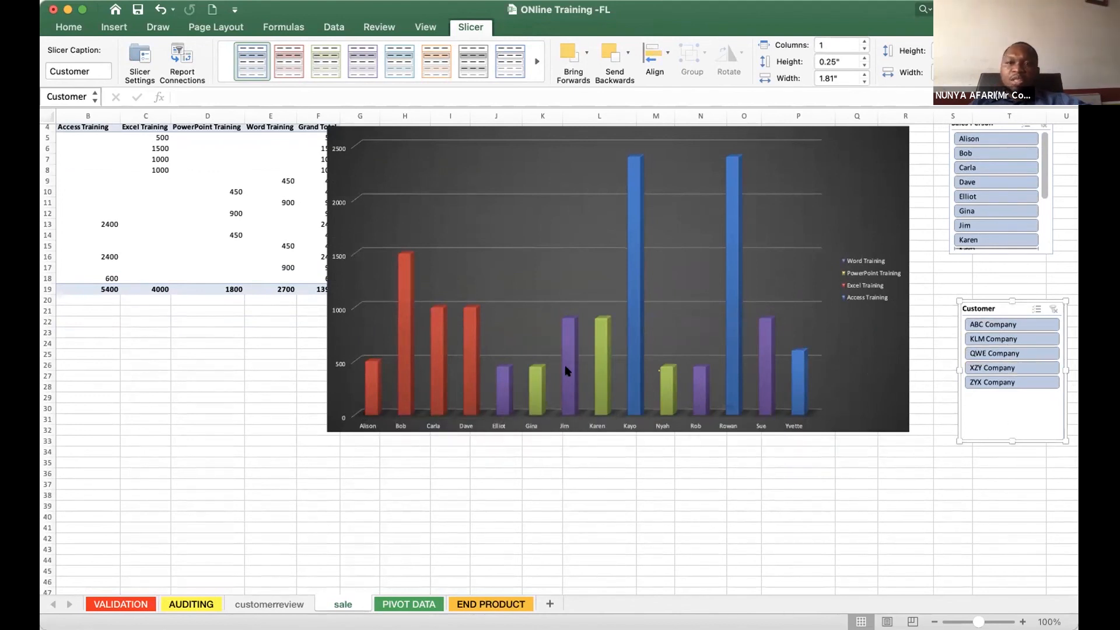
{"action": "scroll", "coordinate": [566, 367], "scroll_direction": "up", "scroll_amount": 3}
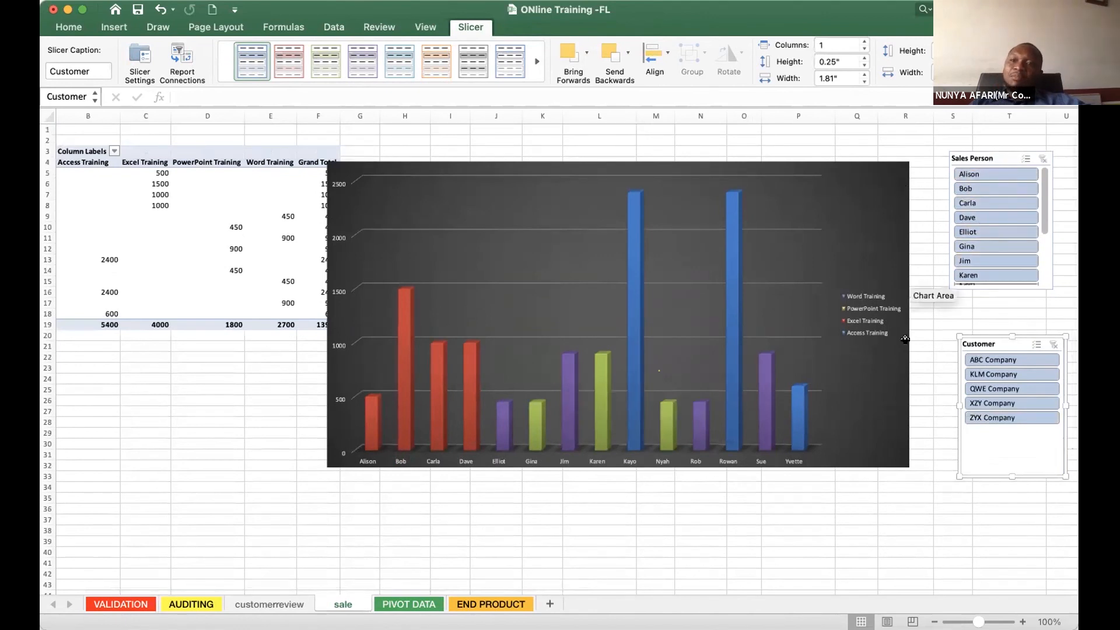
- Filter the chart to the first sales person and ZYX Company, switch to the second sales person, and clear the sales person filter
{"action": "left_click", "coordinate": [969, 175]}
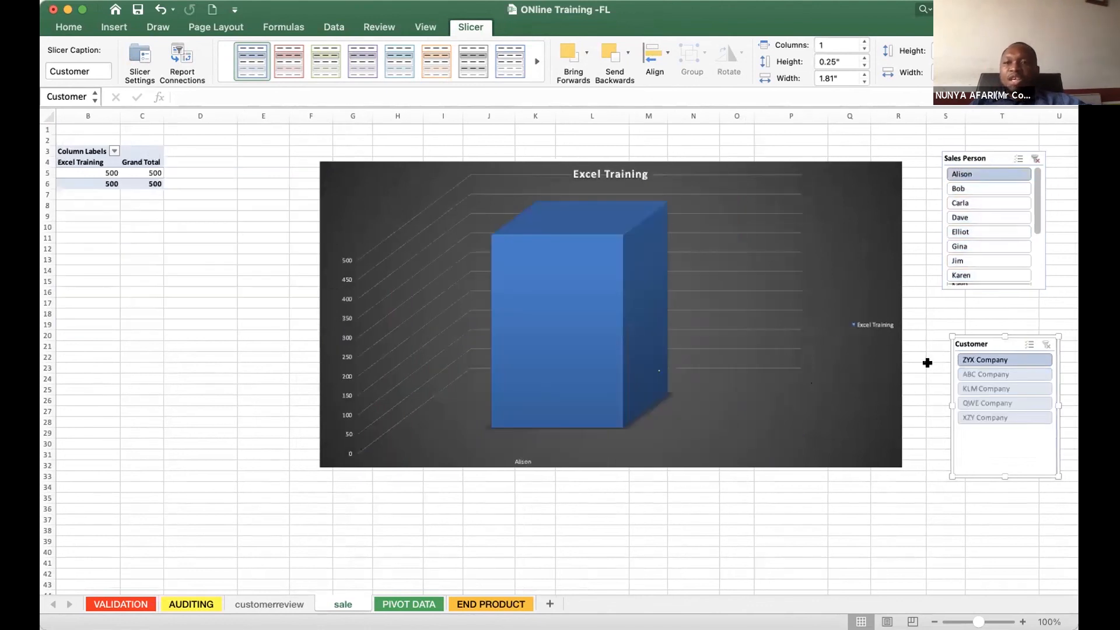
{"action": "left_click", "coordinate": [990, 360]}
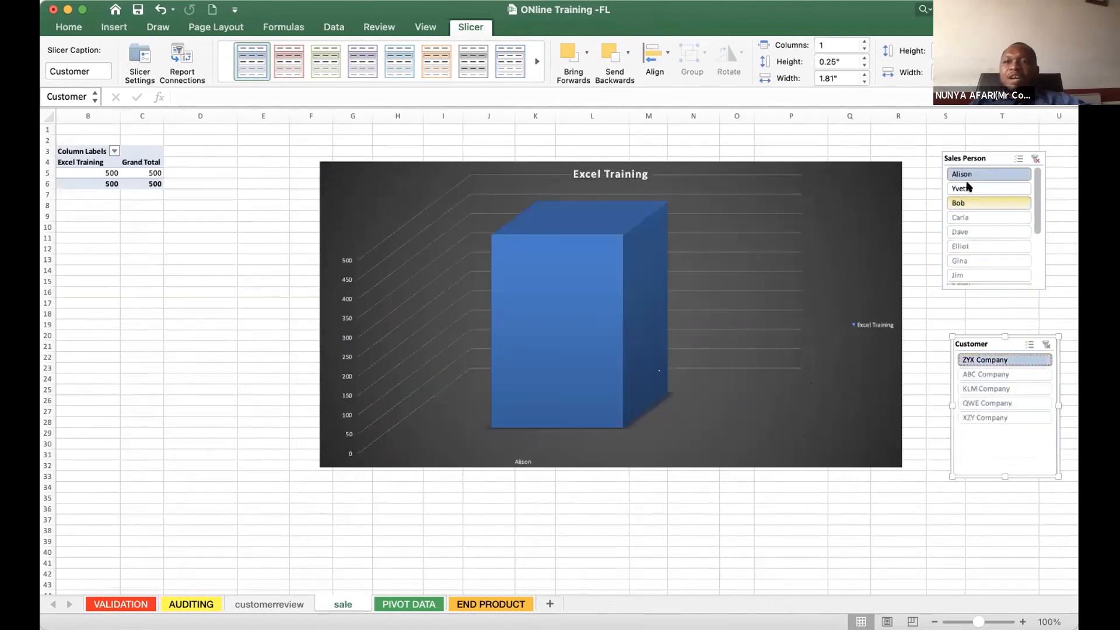
{"action": "left_click", "coordinate": [967, 189]}
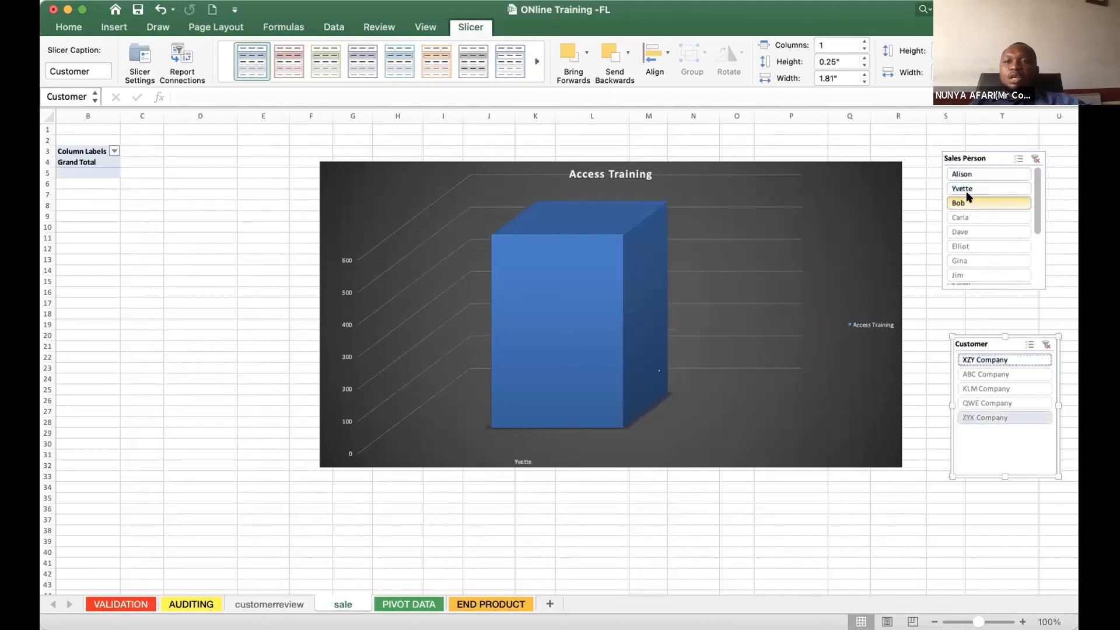
{"action": "left_click", "coordinate": [1035, 158]}
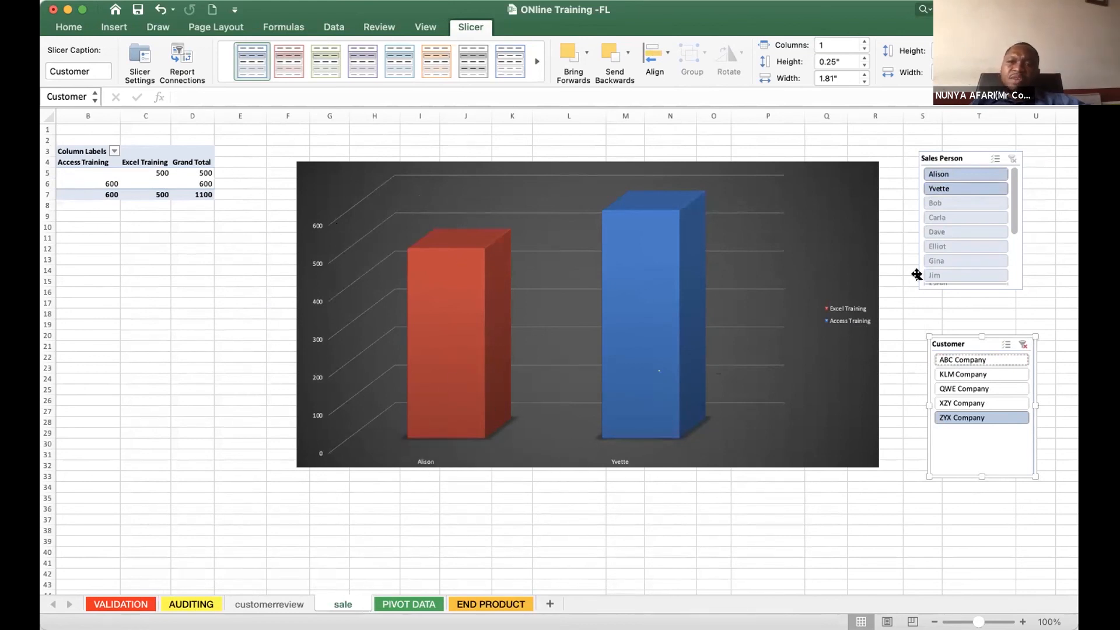
- With ZYX Company still selected, try filtering the chart by the third sales person and others in the Sales Person slicer
{"action": "left_click", "coordinate": [936, 204]}
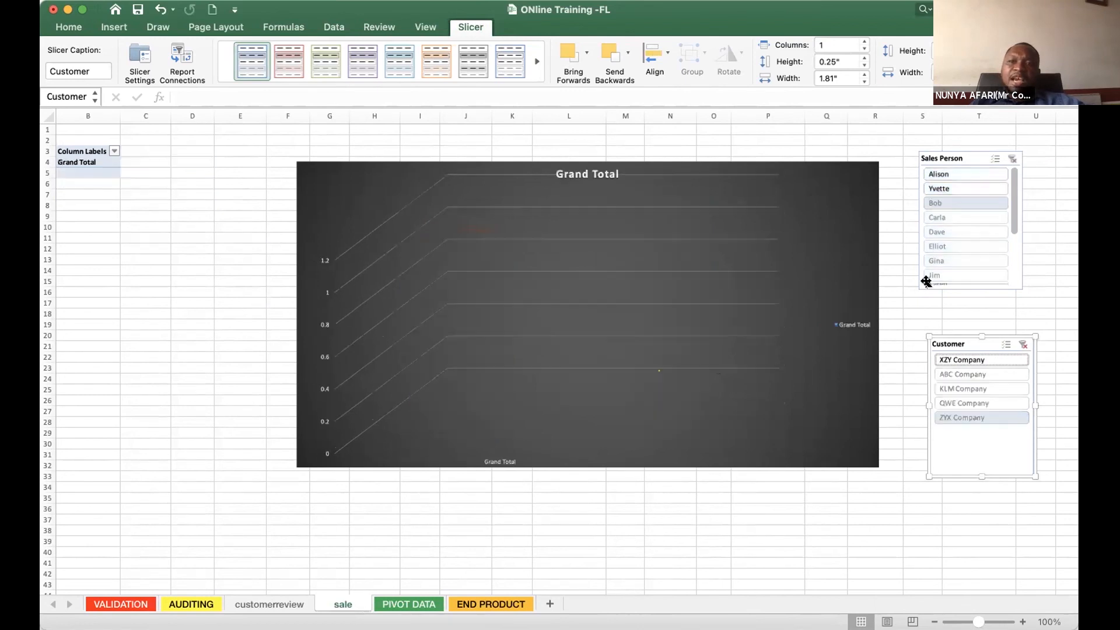
{"action": "right_click", "coordinate": [950, 178]}
{"action": "left_click", "coordinate": [957, 175]}
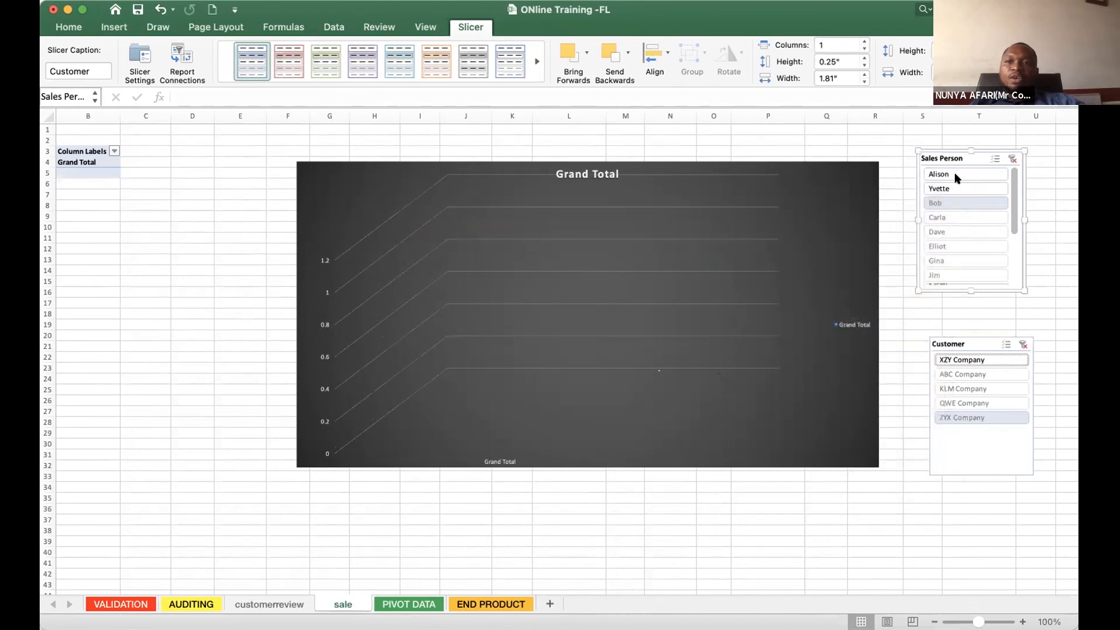
{"action": "left_click", "coordinate": [950, 175]}
{"action": "left_click", "coordinate": [947, 187]}
{"action": "left_click", "coordinate": [945, 203]}
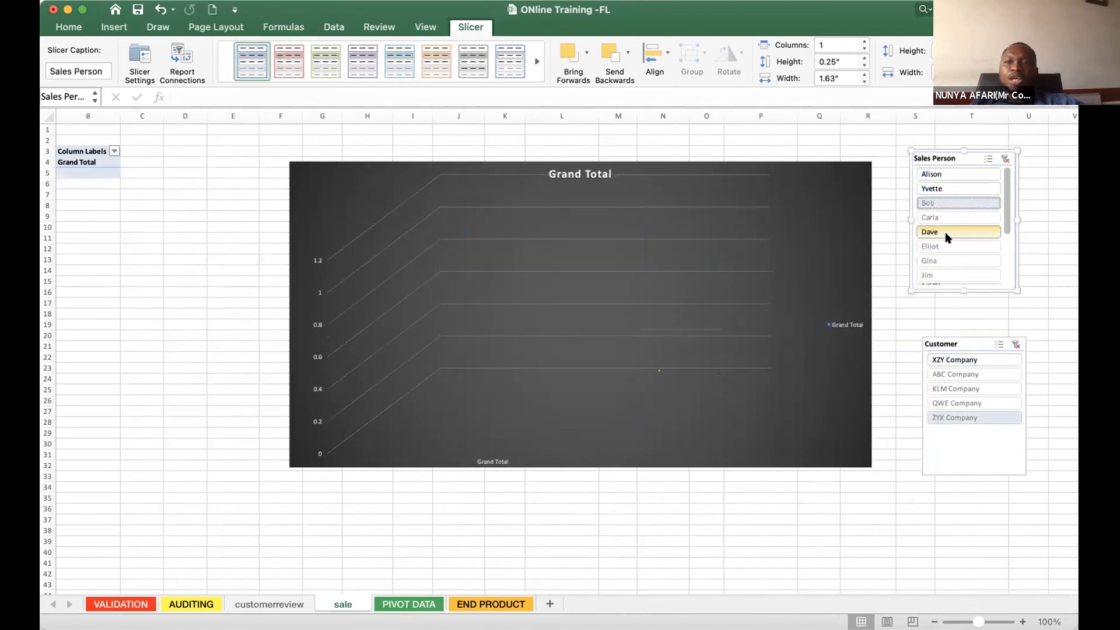
- Clear the Sales Person and Customer slicer filters and move the chart clear of the pivot table's Grand Total column
{"action": "left_click", "coordinate": [1004, 159]}
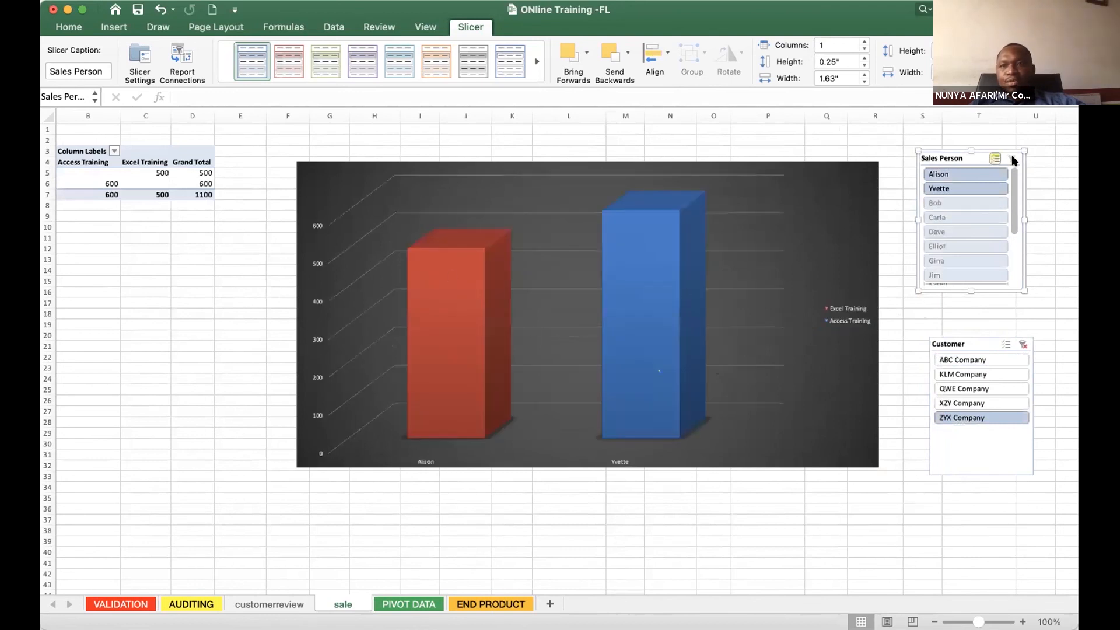
{"action": "left_click", "coordinate": [1023, 344]}
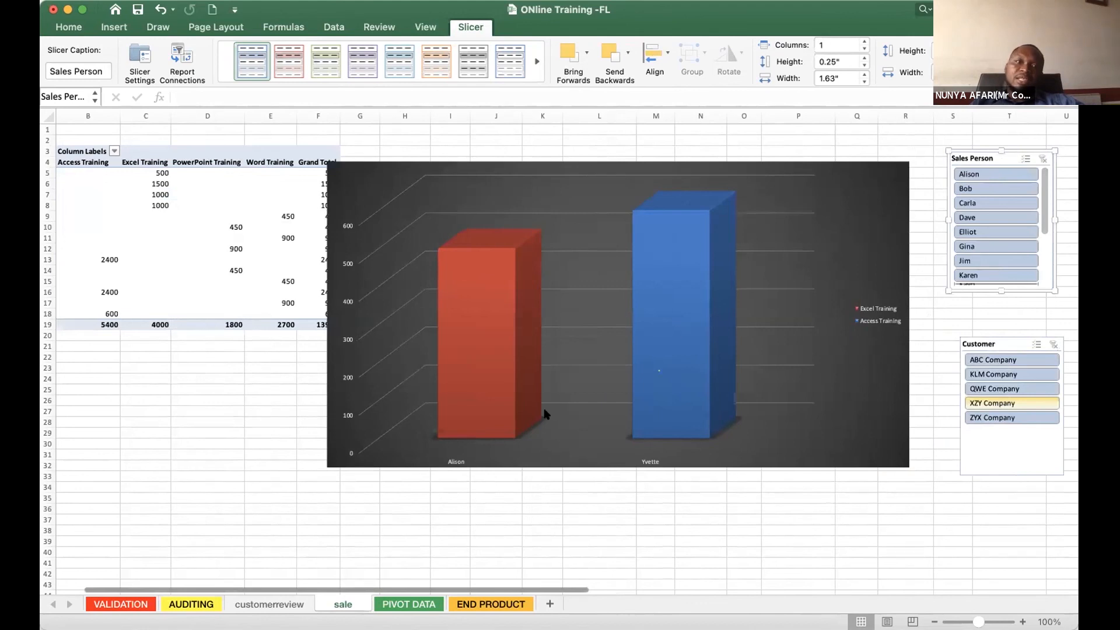
{"action": "left_click", "coordinate": [396, 162]}
{"action": "left_click_drag", "start_coordinate": [396, 163], "coordinate": [423, 150]}
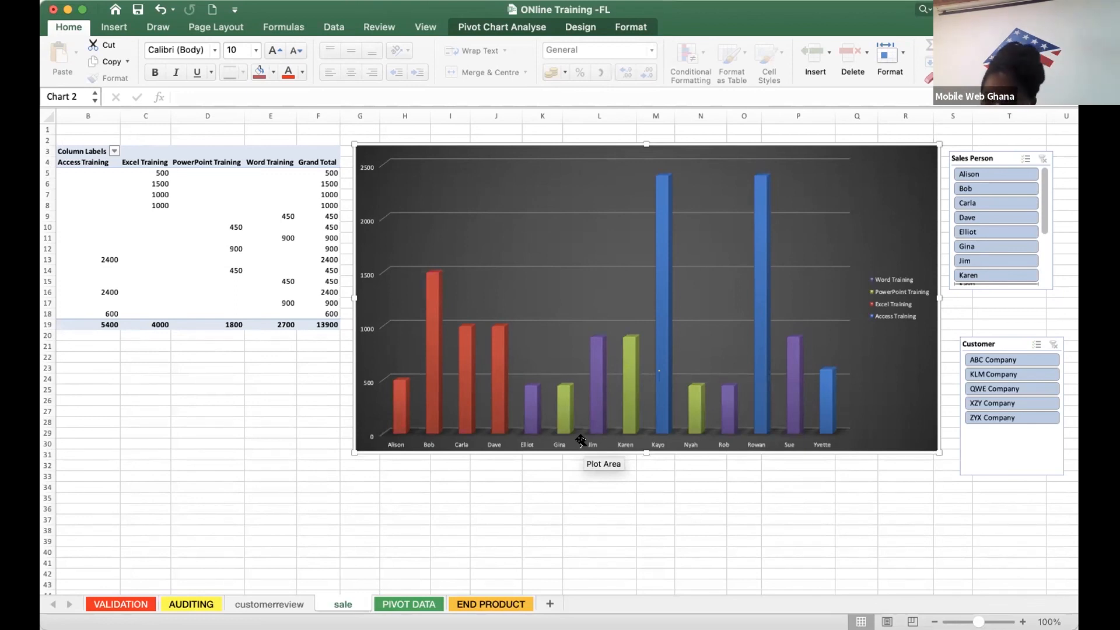
- Review the course, customer and sales person entries in the Computer Training Sales table on the PIVOT DATA sheet
{"action": "left_click", "coordinate": [404, 605]}
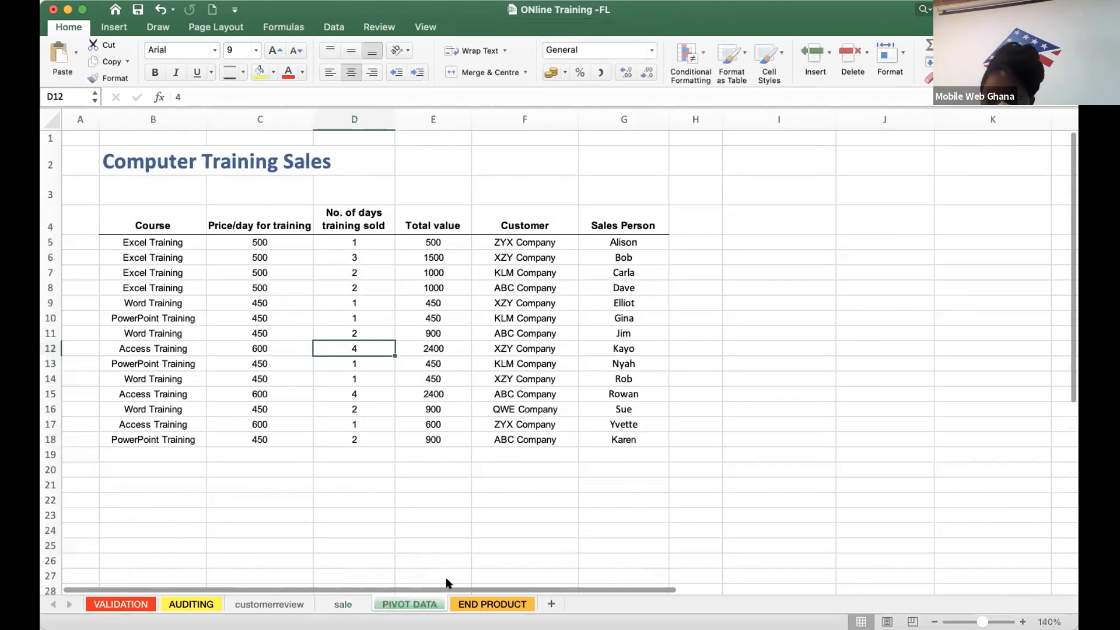
{"action": "left_click", "coordinate": [252, 405]}
{"action": "left_click", "coordinate": [617, 403]}
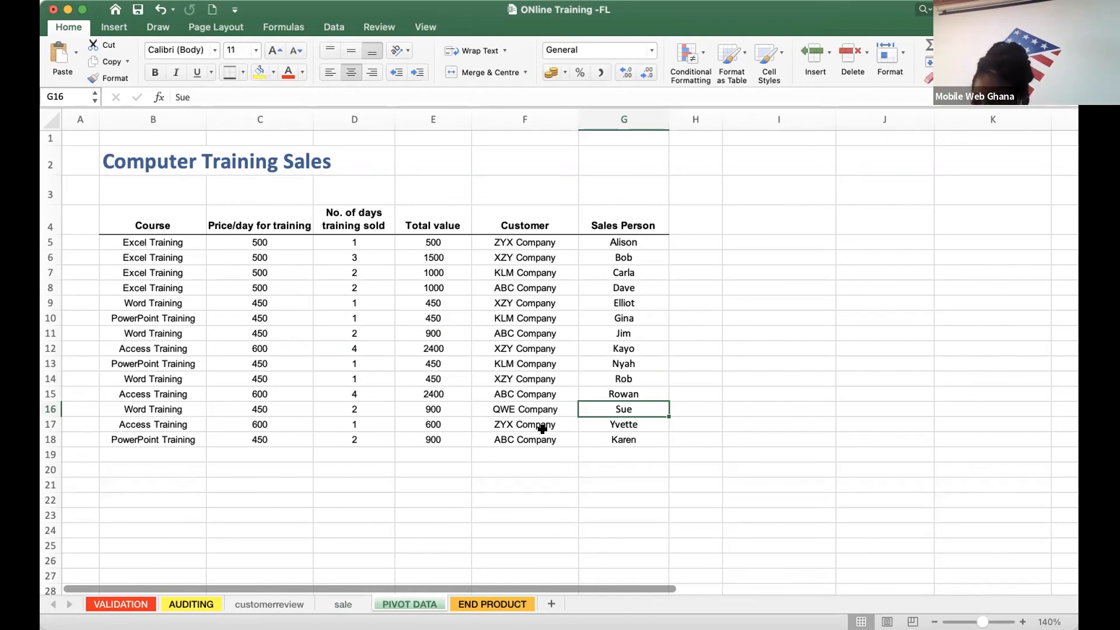
{"action": "left_click", "coordinate": [511, 440]}
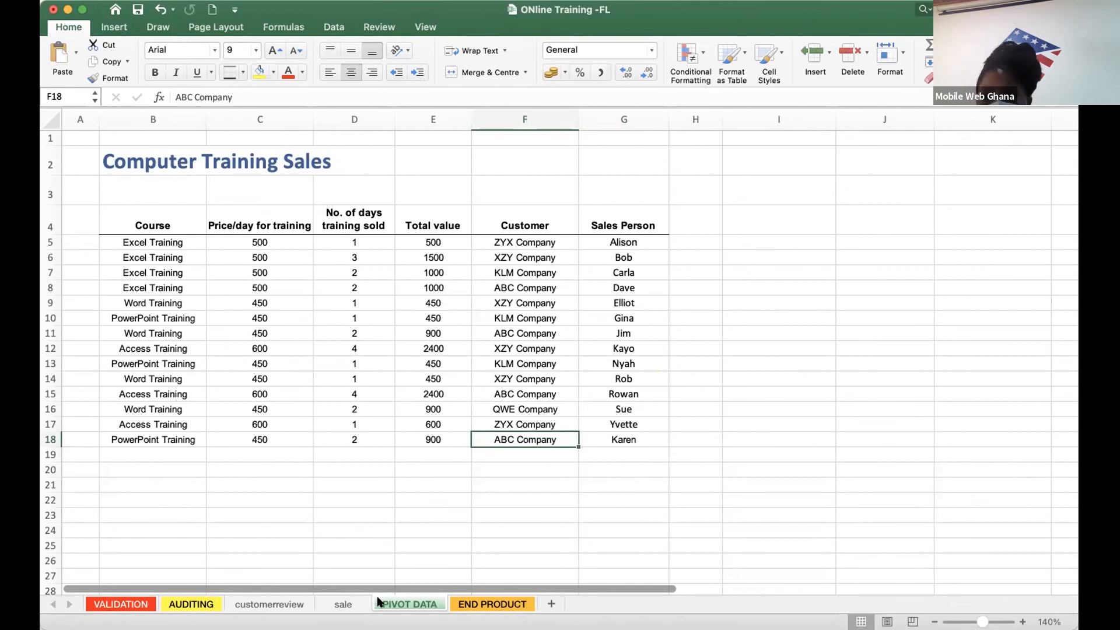
- Return to the sale sheet, move the chart down over the pivot table and bring the Customer slicer closer to the Sales Person slicer
{"action": "left_click", "coordinate": [327, 602]}
{"action": "left_click_drag", "start_coordinate": [528, 193], "coordinate": [443, 247]}
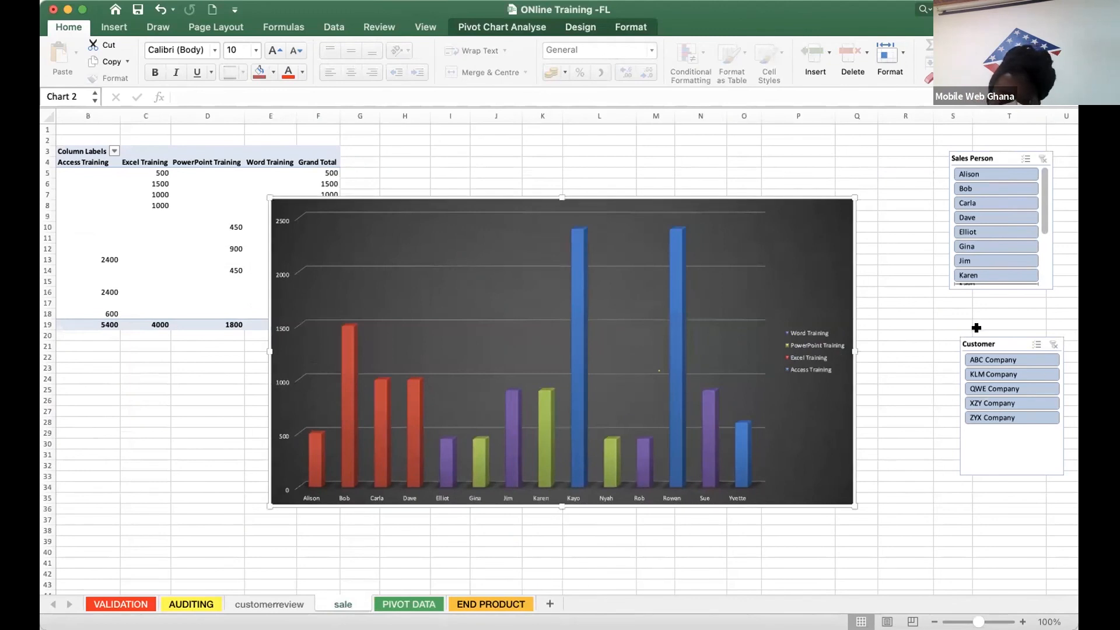
{"action": "left_click_drag", "start_coordinate": [975, 332], "coordinate": [956, 309]}
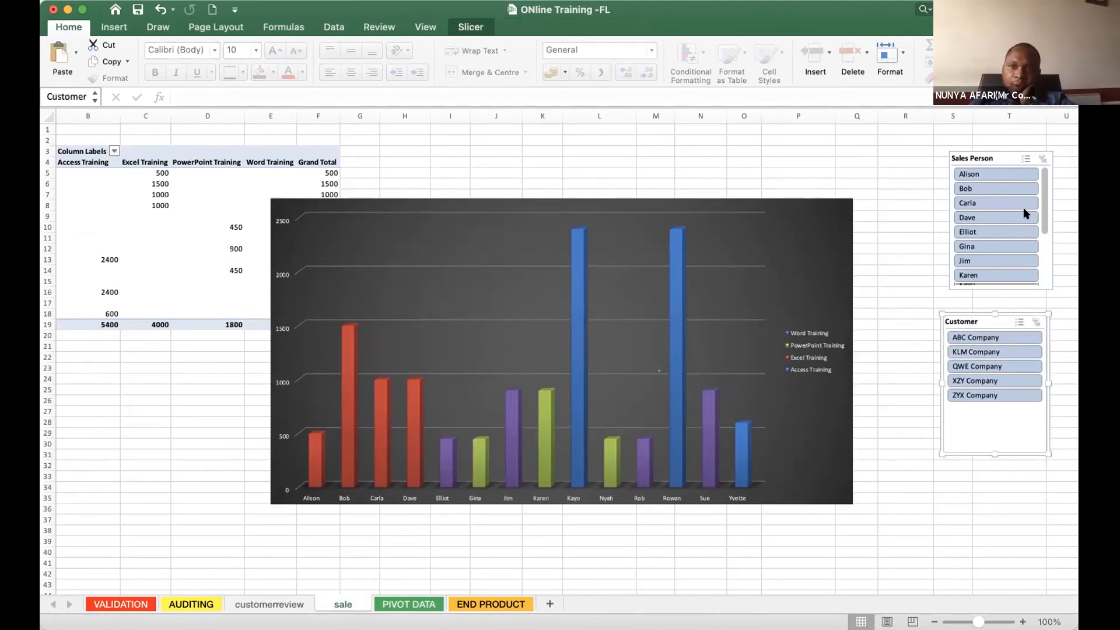
- Delete the Sales Person and Customer slicers and move the chart beside the pivot table, starting at column G near row 2
{"action": "left_click", "coordinate": [1006, 148]}
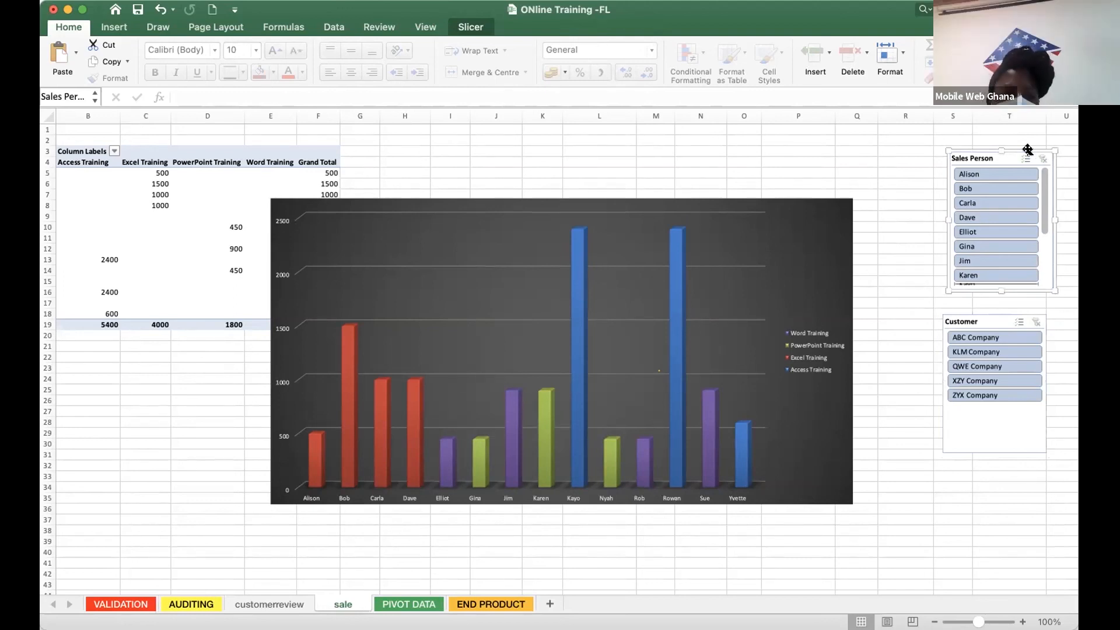
{"action": "left_click", "coordinate": [994, 329]}
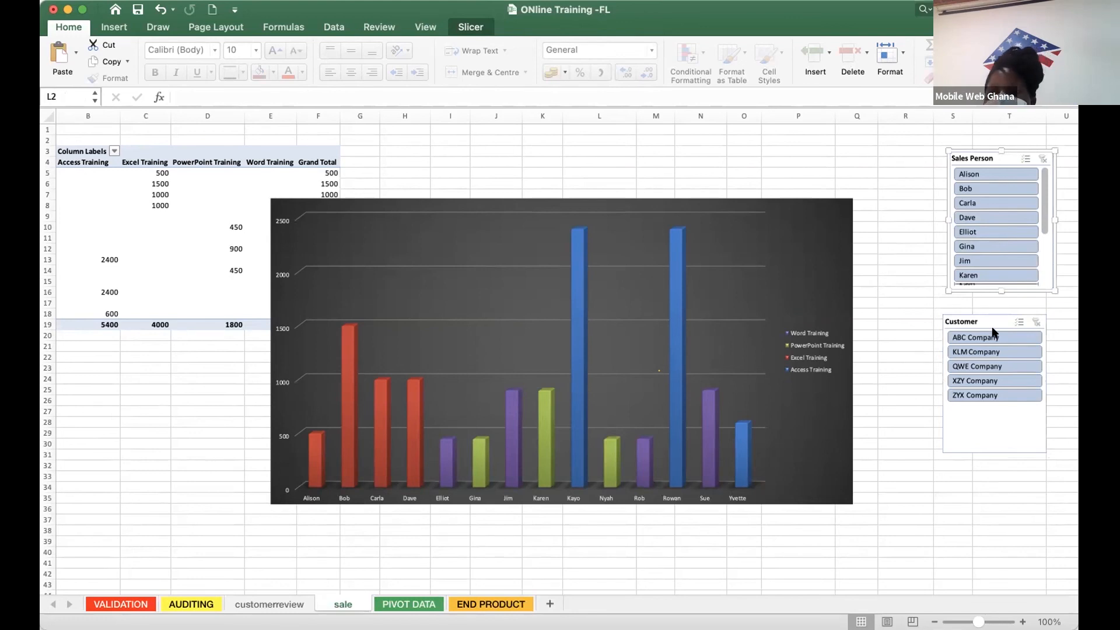
{"action": "key", "text": "Delete"}
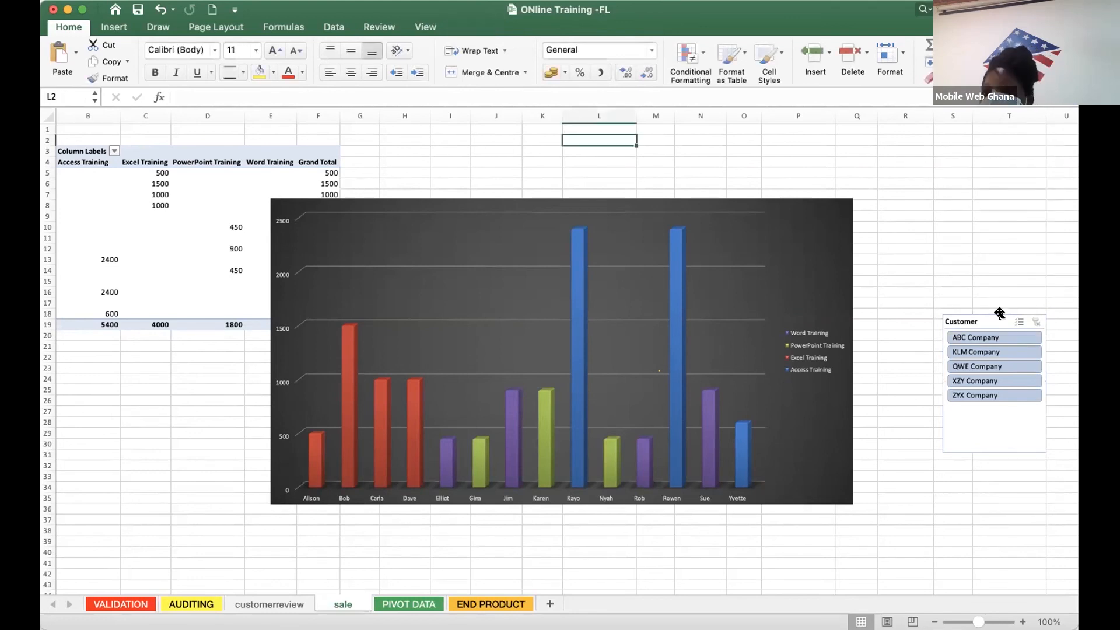
{"action": "left_click", "coordinate": [1002, 313]}
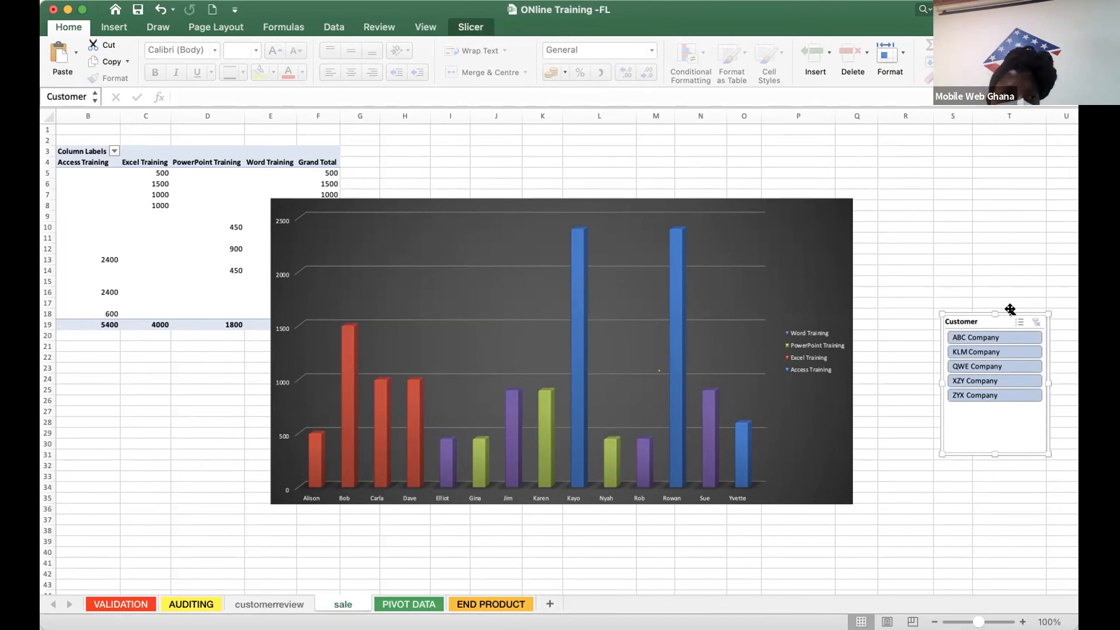
{"action": "key", "text": "Delete"}
{"action": "left_click", "coordinate": [911, 313]}
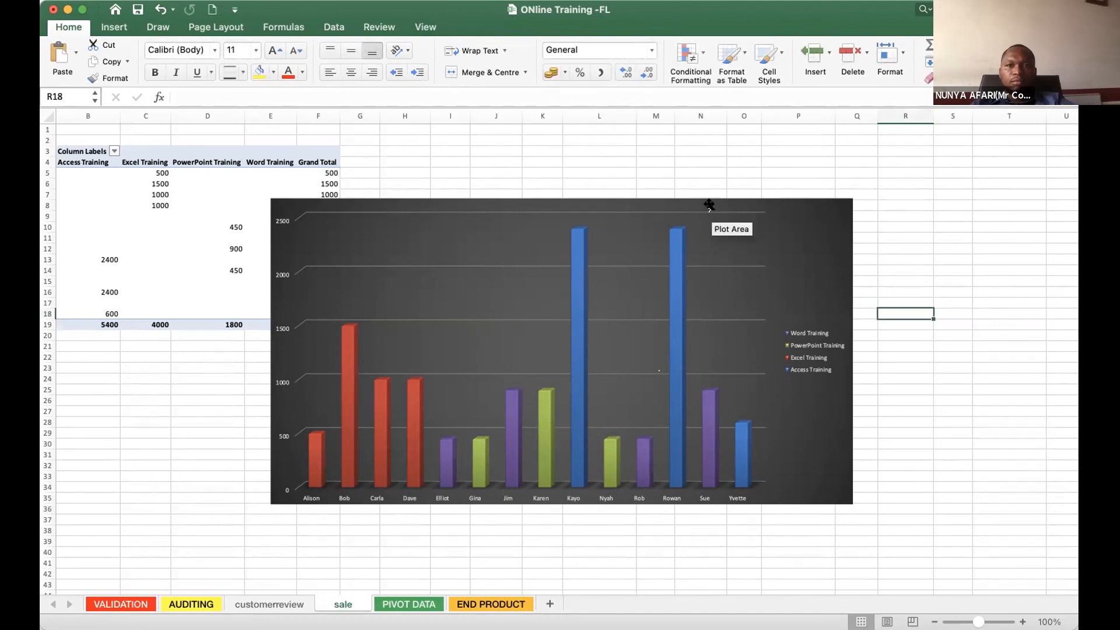
{"action": "left_click_drag", "start_coordinate": [709, 204], "coordinate": [795, 139]}
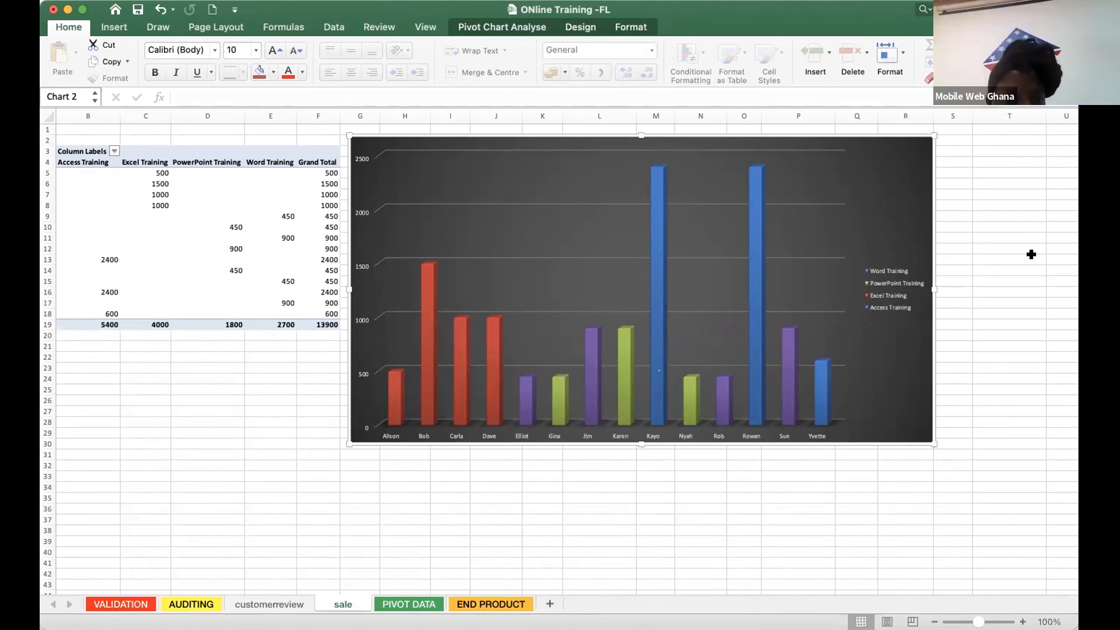
- Move the chart over the pivot table and back beside the Grand Total column, with its top edge near row 3
{"action": "left_click", "coordinate": [1019, 389]}
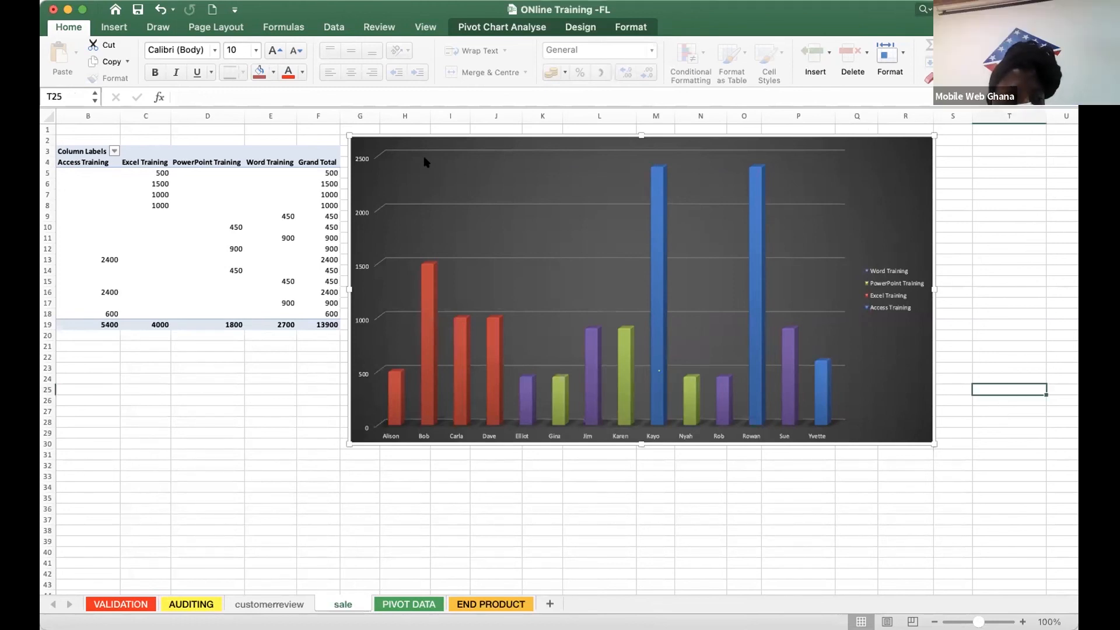
{"action": "left_click_drag", "start_coordinate": [422, 138], "coordinate": [337, 143]}
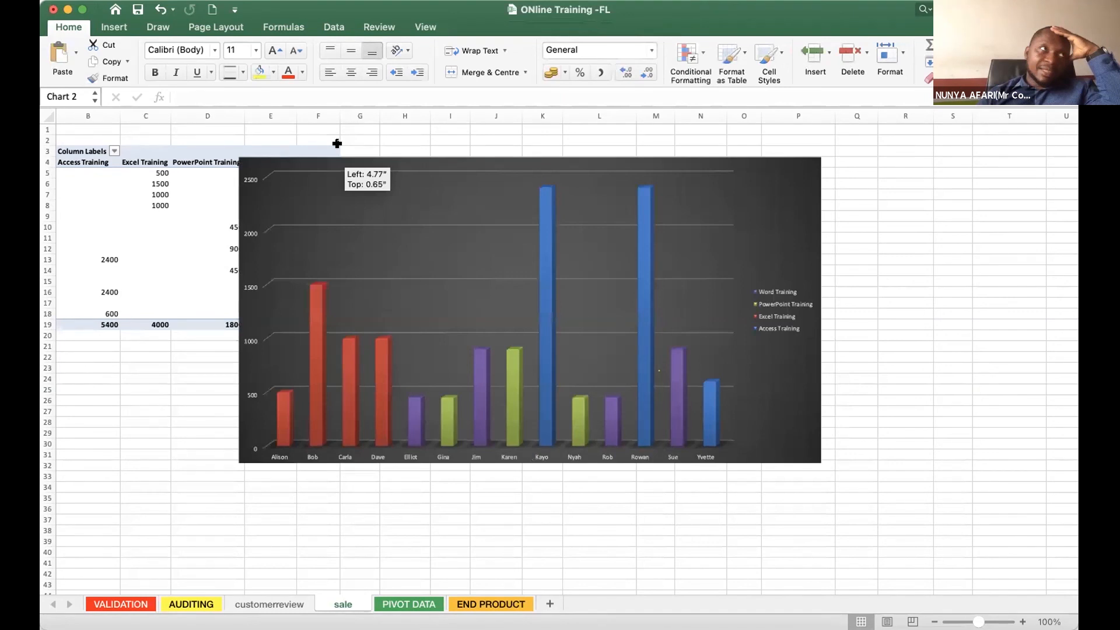
{"action": "left_click_drag", "start_coordinate": [337, 144], "coordinate": [338, 143]}
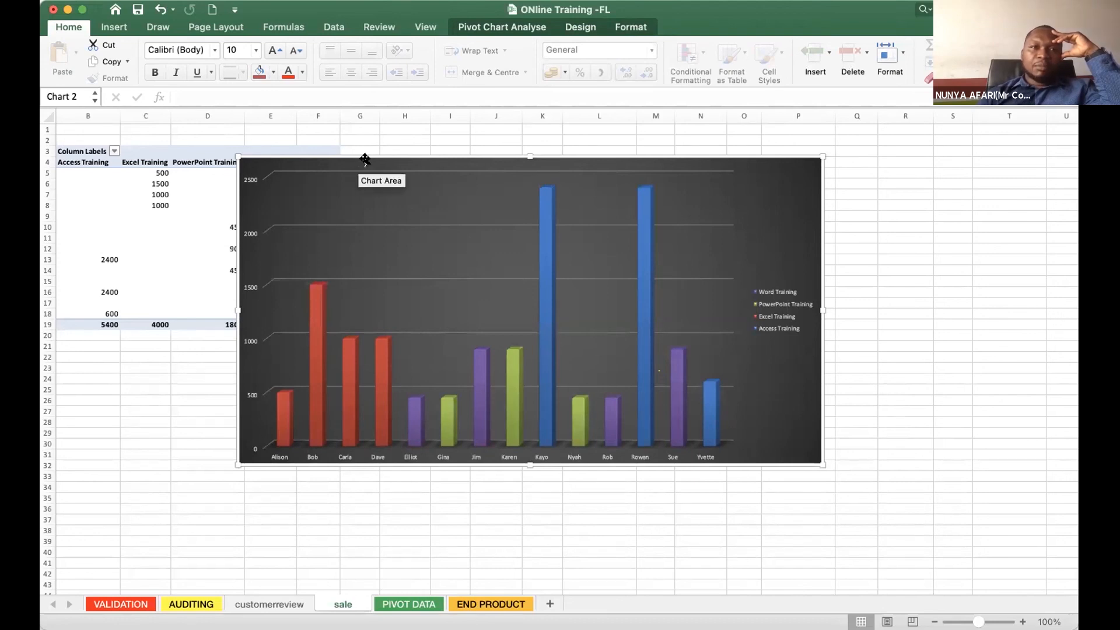
{"action": "left_click_drag", "start_coordinate": [424, 201], "coordinate": [435, 180]}
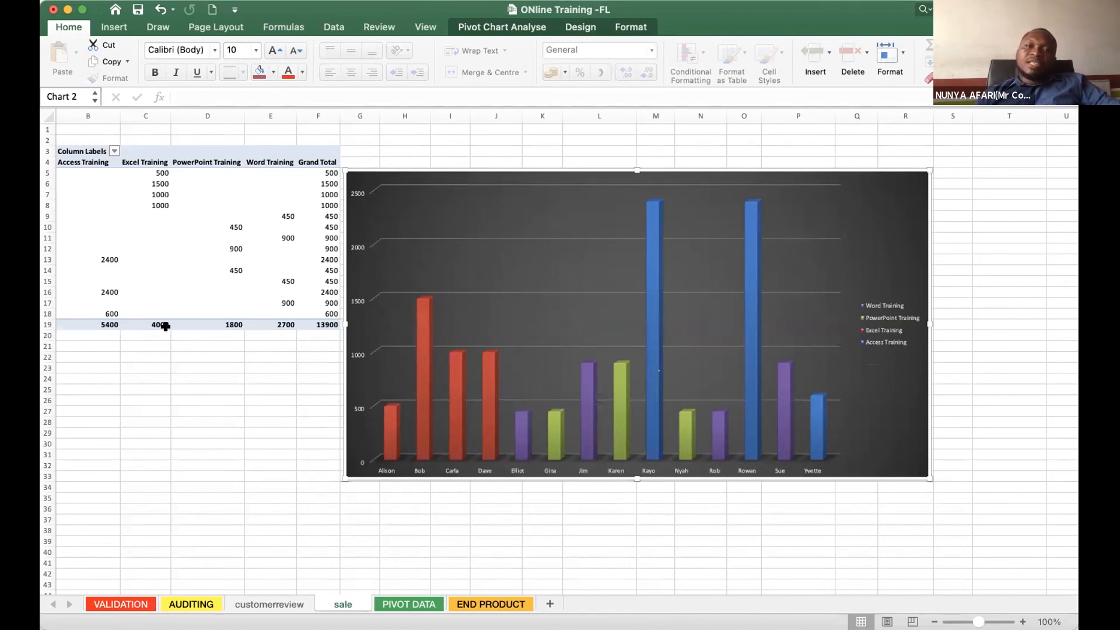
{"action": "left_click_drag", "start_coordinate": [515, 172], "coordinate": [383, 174]}
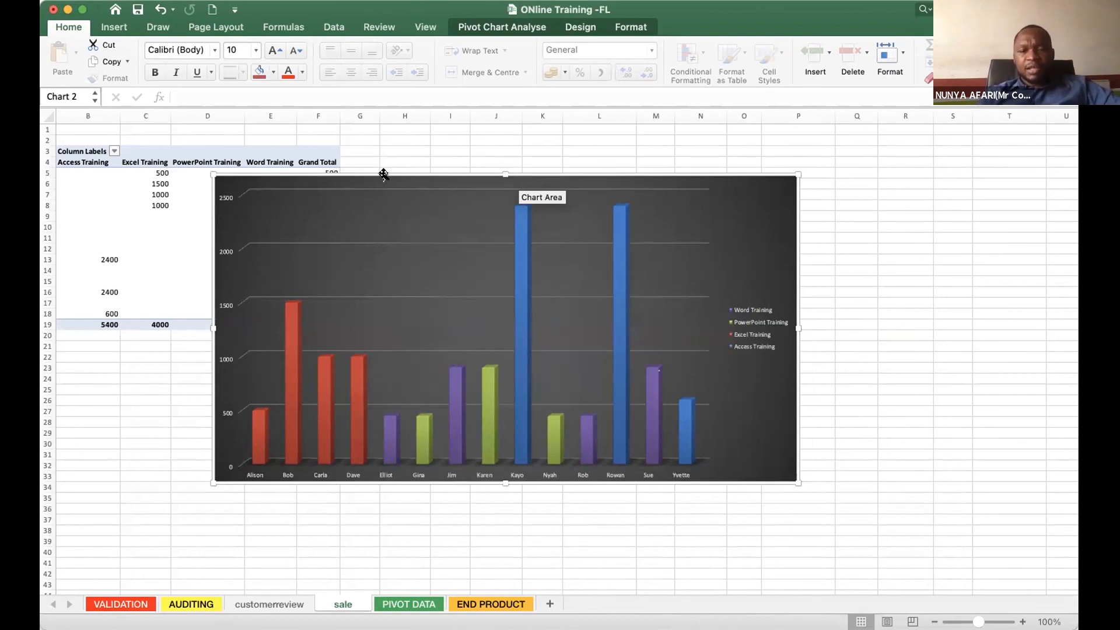
{"action": "left_click_drag", "start_coordinate": [384, 174], "coordinate": [525, 149]}
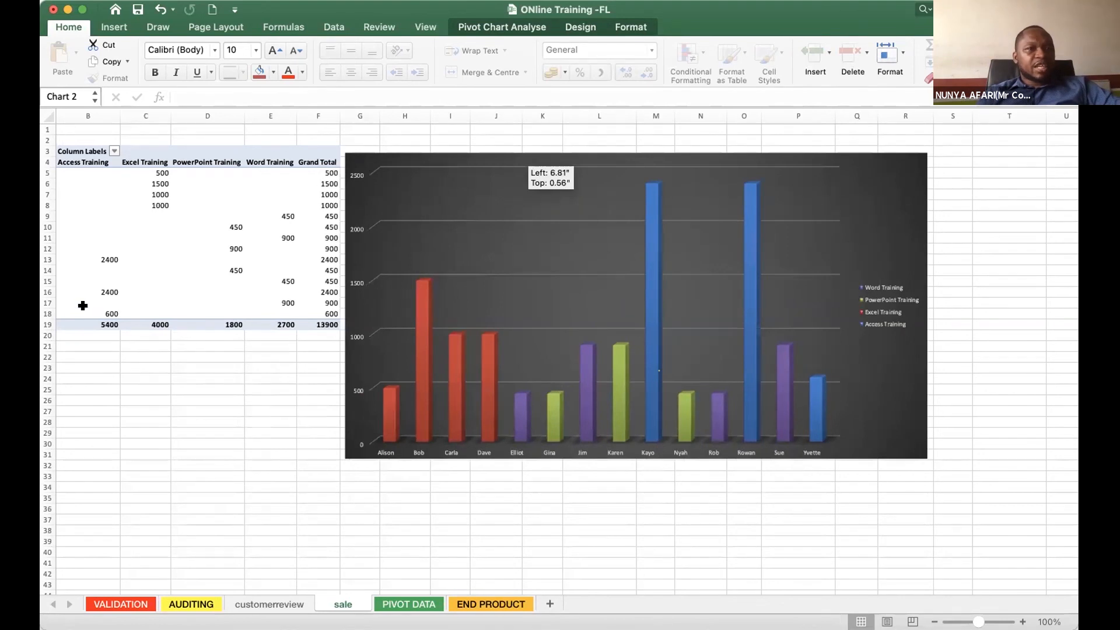
- Insert a Course slicer for the pivot table on the sale sheet
{"action": "left_click", "coordinate": [145, 238]}
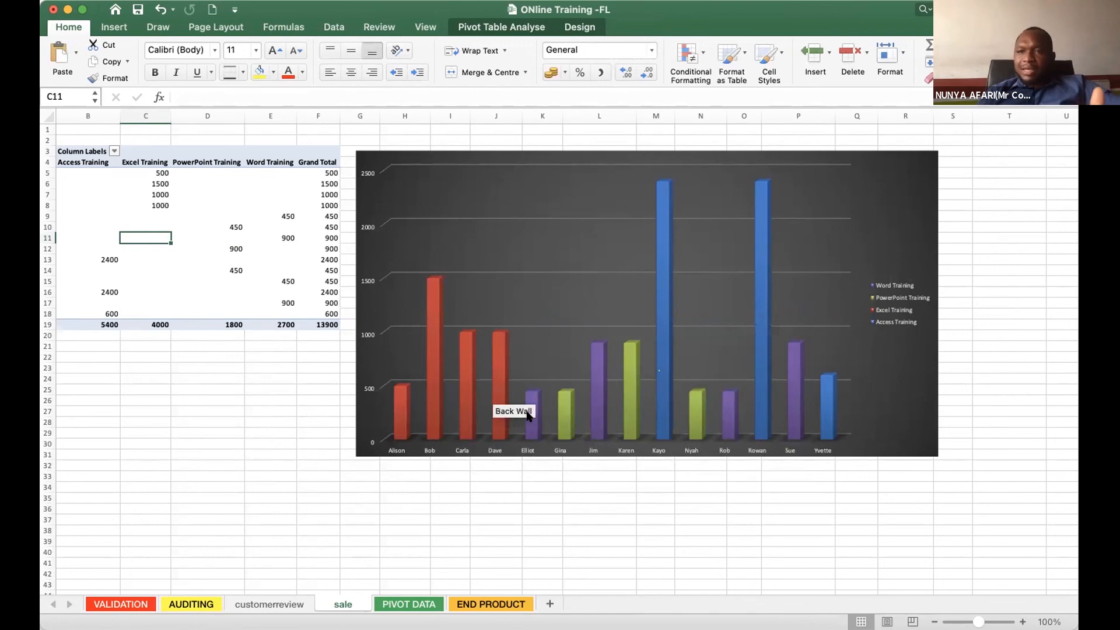
{"action": "mouse_move", "coordinate": [529, 417]}
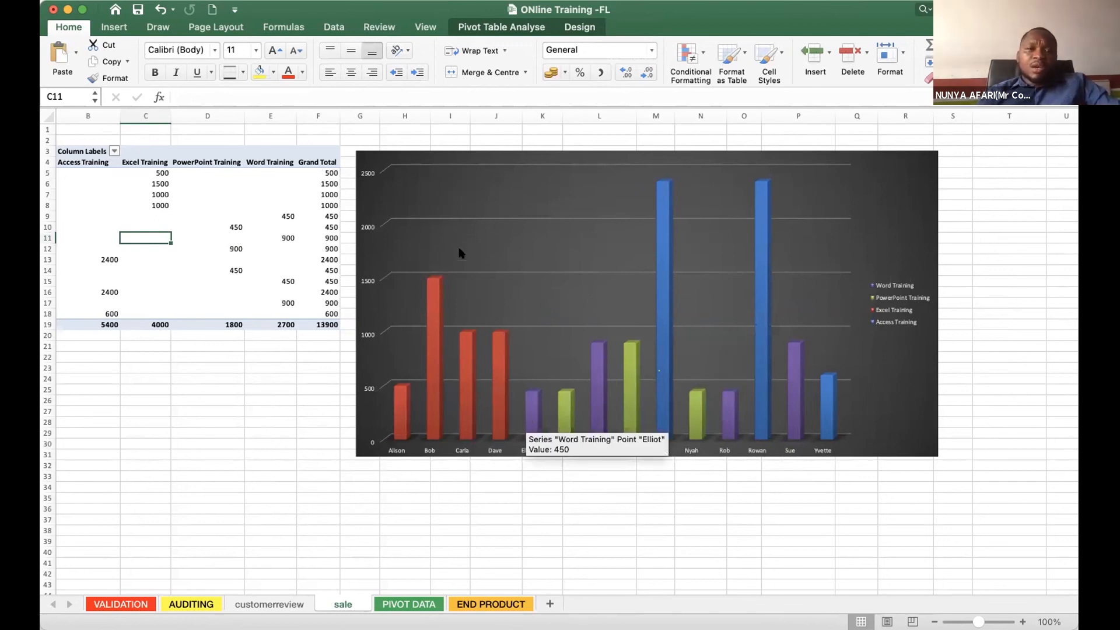
{"action": "left_click", "coordinate": [473, 27]}
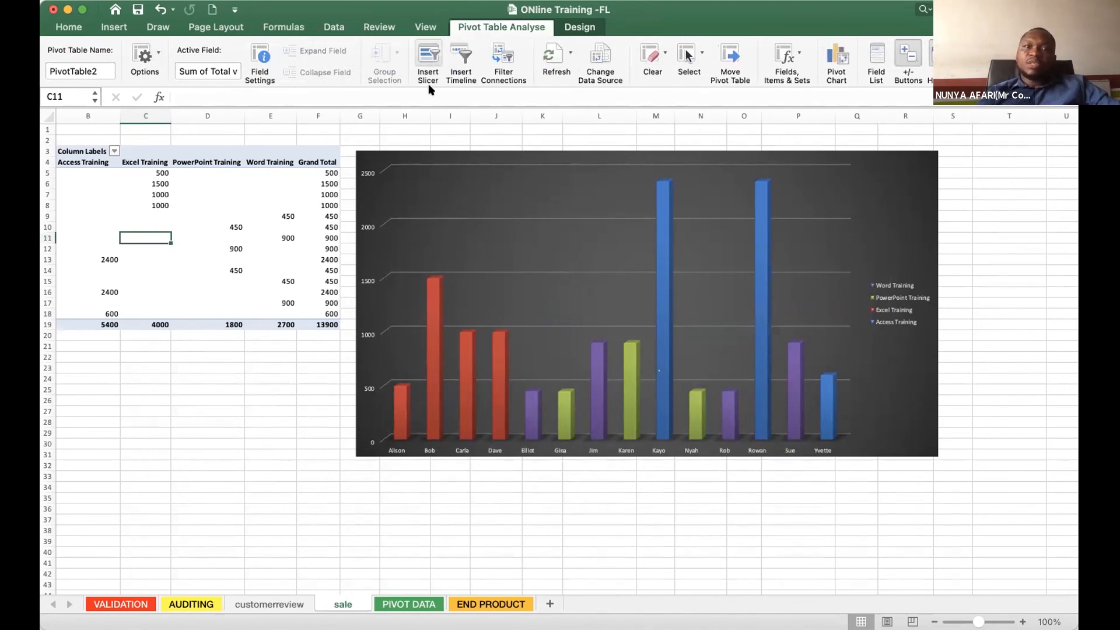
{"action": "left_click", "coordinate": [428, 57]}
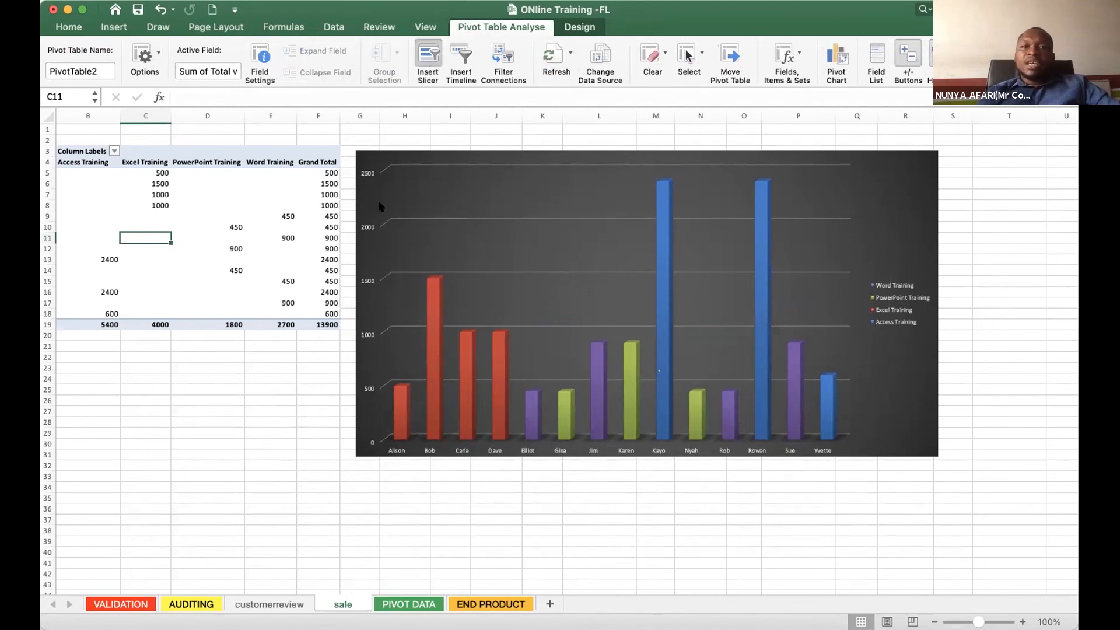
{"action": "left_click_drag", "start_coordinate": [671, 269], "coordinate": [793, 391]}
{"action": "left_click_drag", "start_coordinate": [551, 127], "coordinate": [763, 236]}
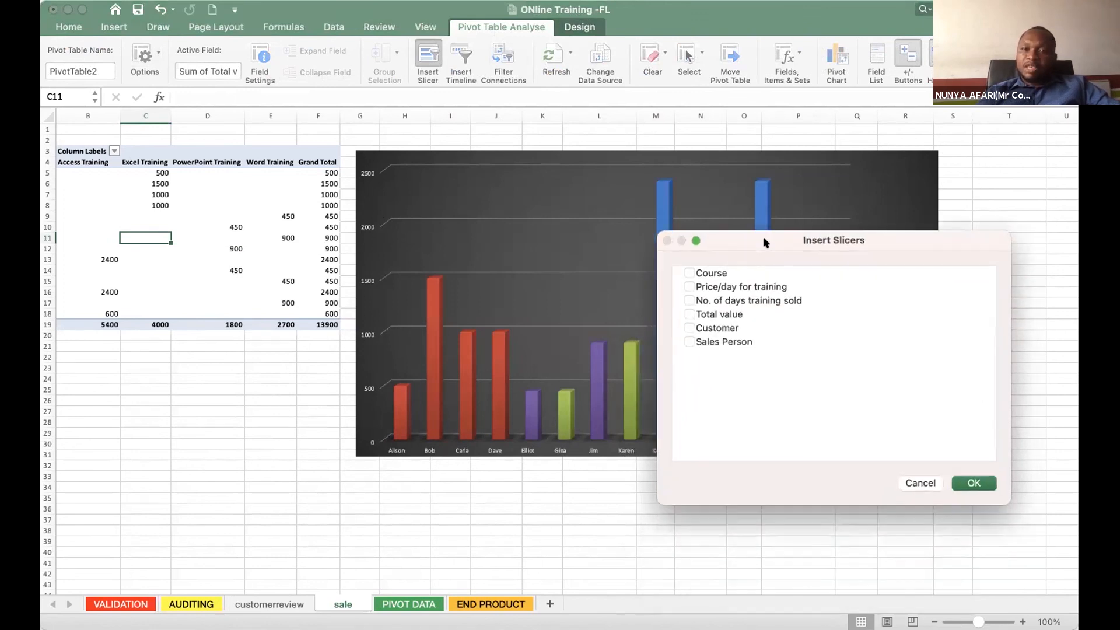
{"action": "left_click", "coordinate": [690, 274]}
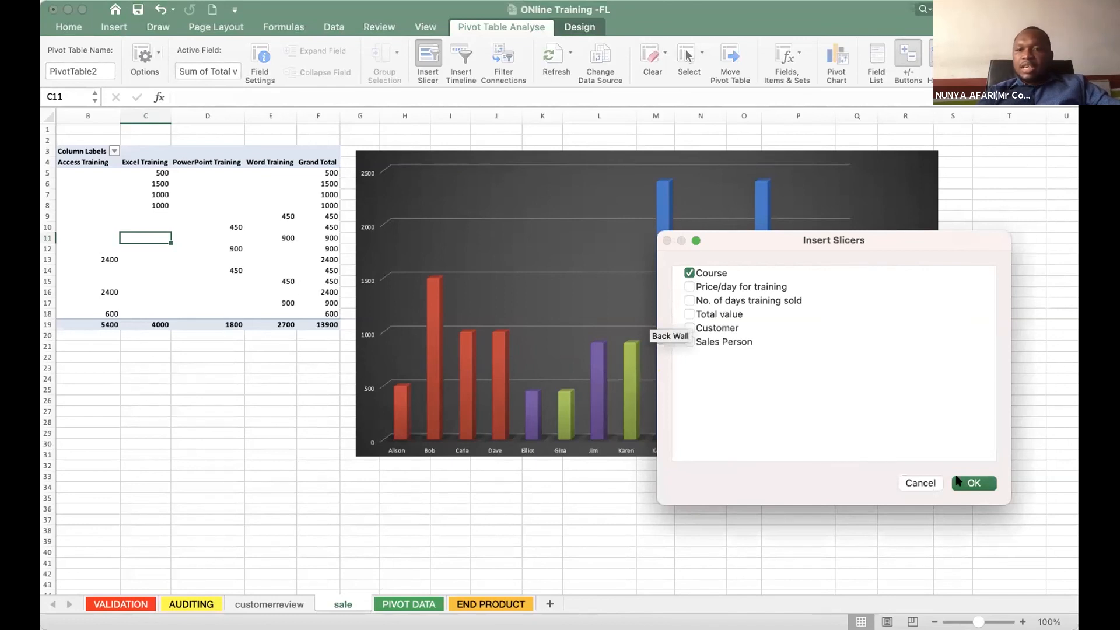
{"action": "left_click", "coordinate": [973, 484]}
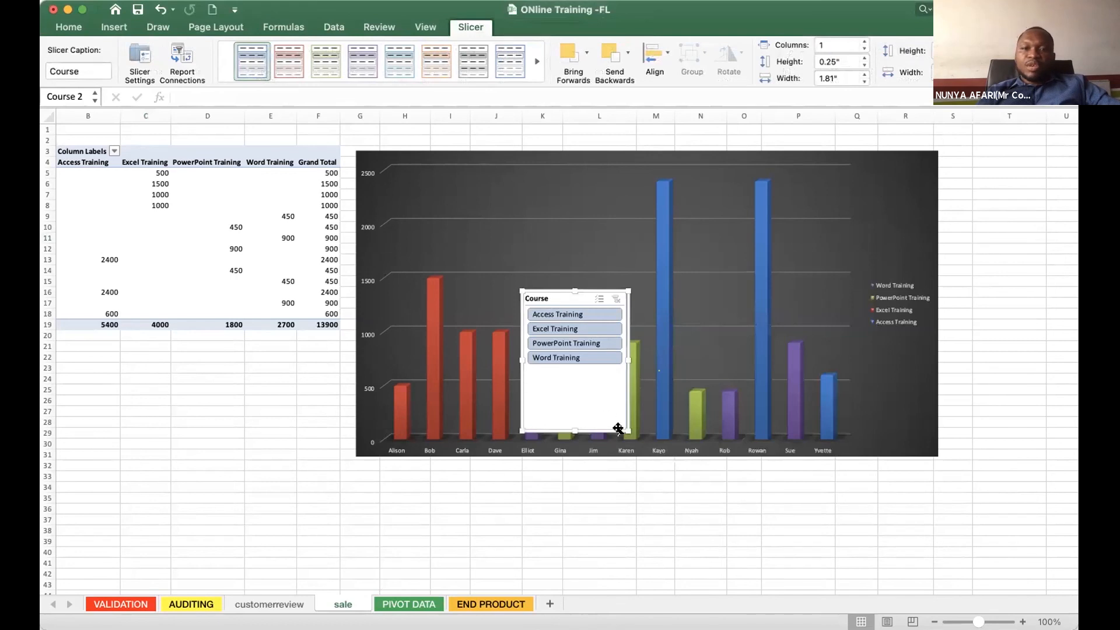
- Enlarge the Course slicer to about 3.17" wide, shift the chart toward the pivot table and place the slicer beside the chart's legend side
{"action": "left_click_drag", "start_coordinate": [628, 431], "coordinate": [700, 480]}
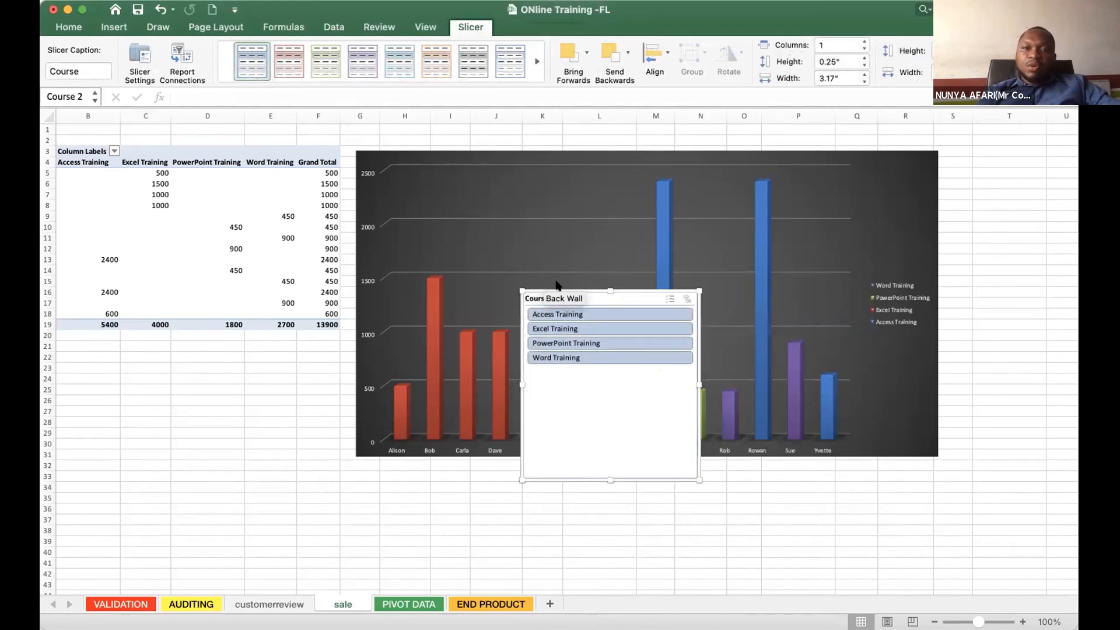
{"action": "left_click_drag", "start_coordinate": [559, 290], "coordinate": [971, 305]}
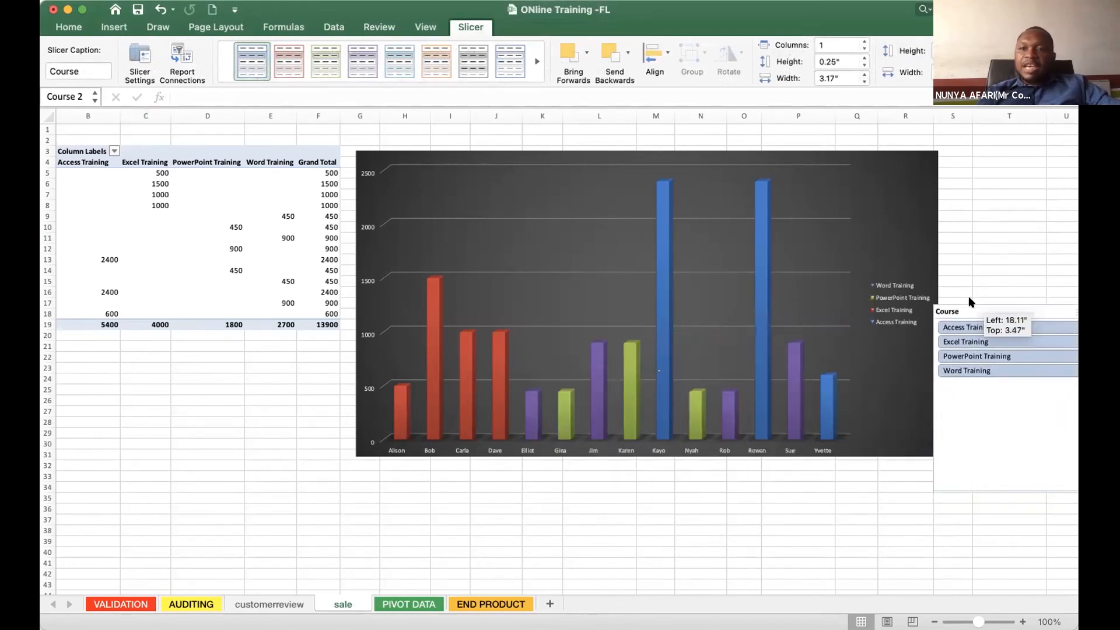
{"action": "left_click_drag", "start_coordinate": [535, 153], "coordinate": [467, 142]}
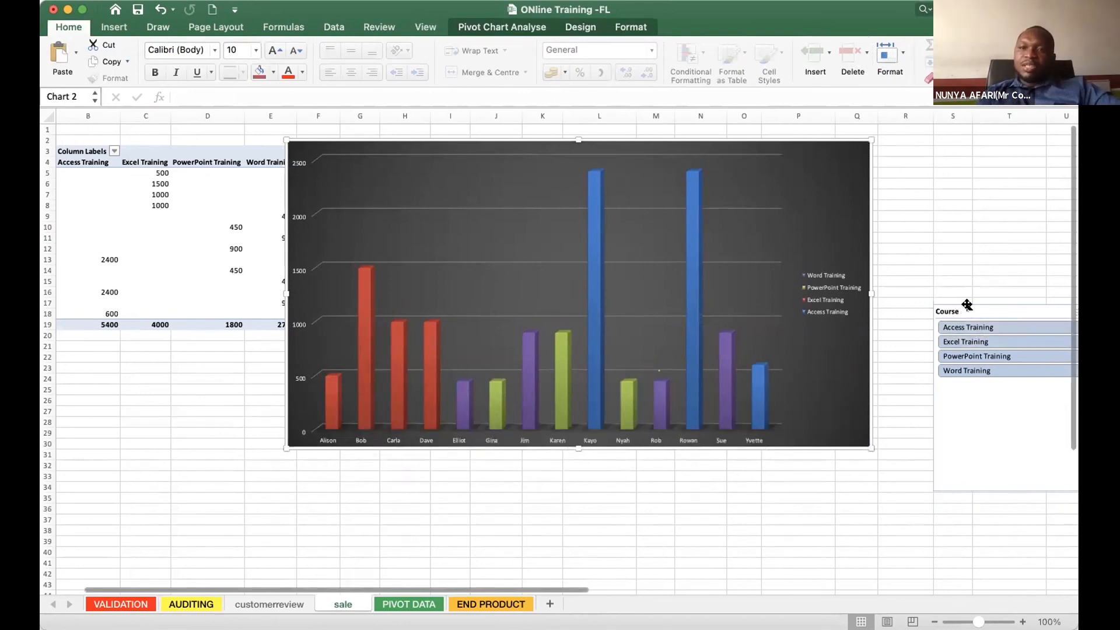
{"action": "left_click_drag", "start_coordinate": [967, 313], "coordinate": [918, 293]}
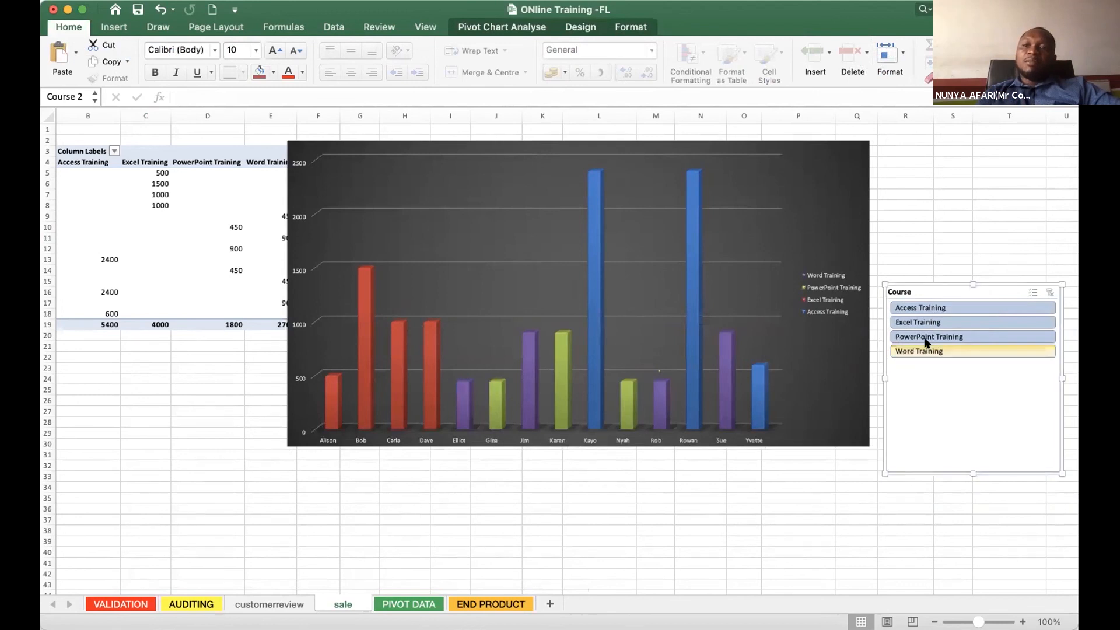
- Filter the pivot table and chart with the Course slicer by Access Training, Excel Training and PowerPoint Training, one course at a time
{"action": "left_click", "coordinate": [913, 307]}
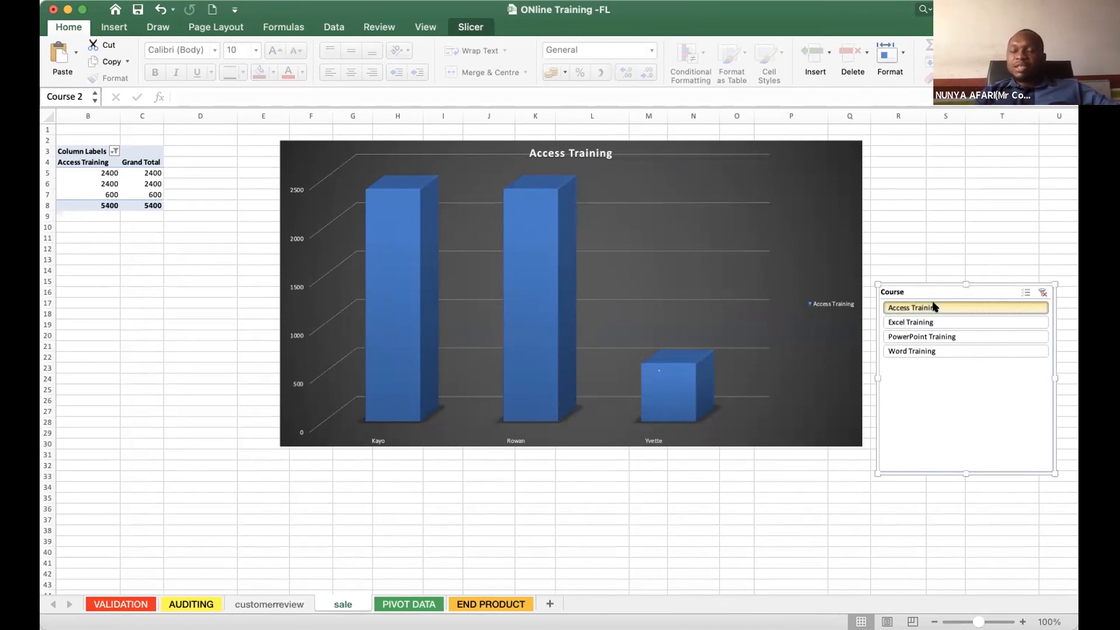
{"action": "left_click", "coordinate": [908, 328]}
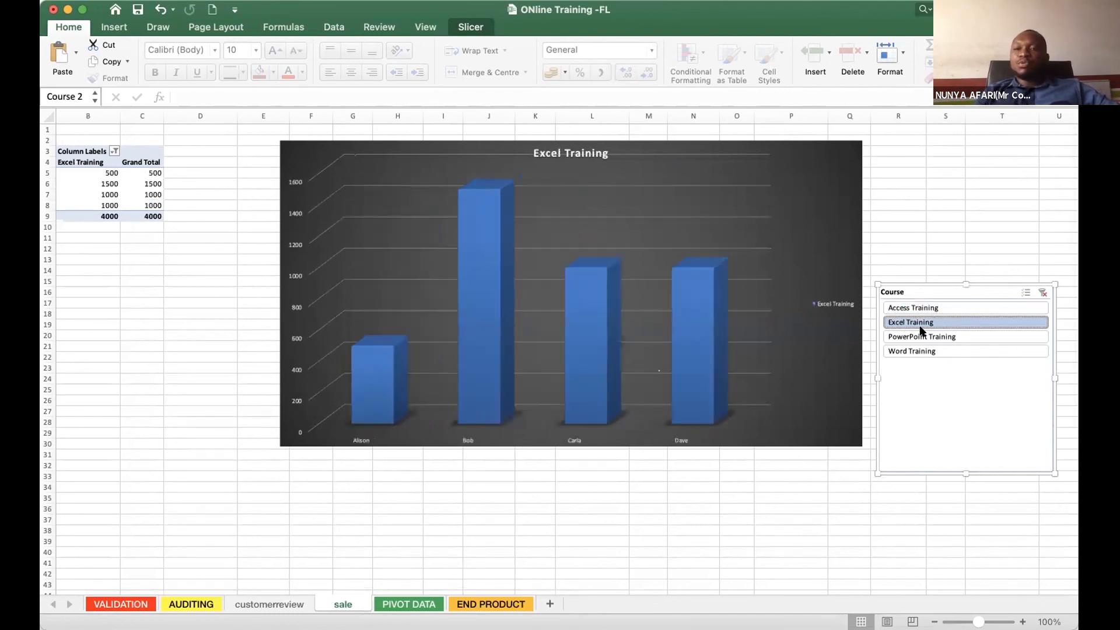
{"action": "mouse_move", "coordinate": [344, 430]}
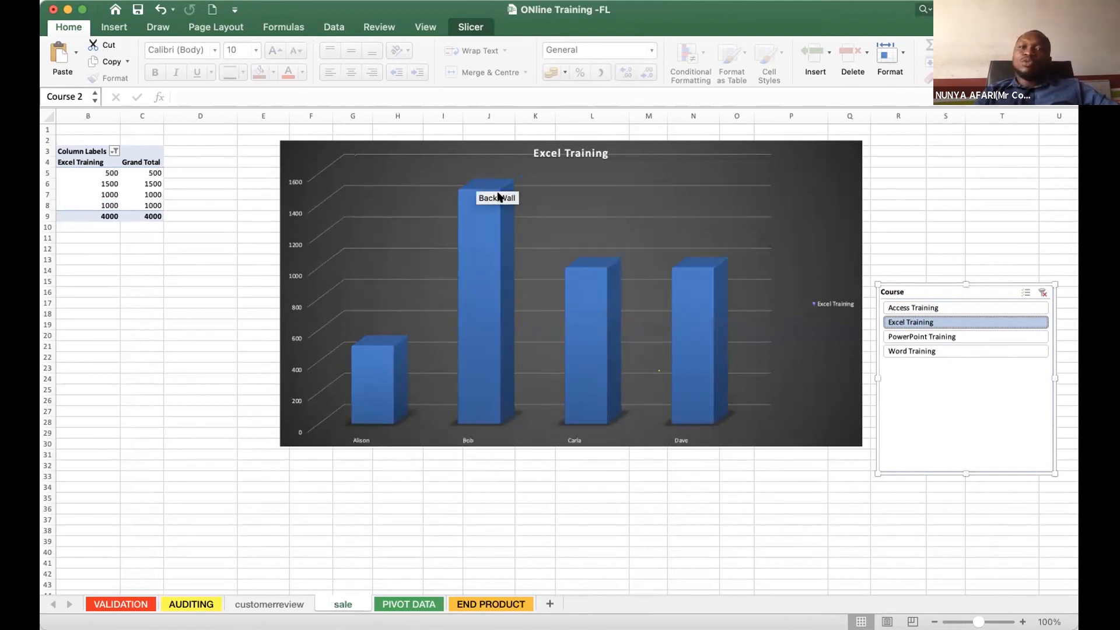
{"action": "left_click", "coordinate": [938, 338]}
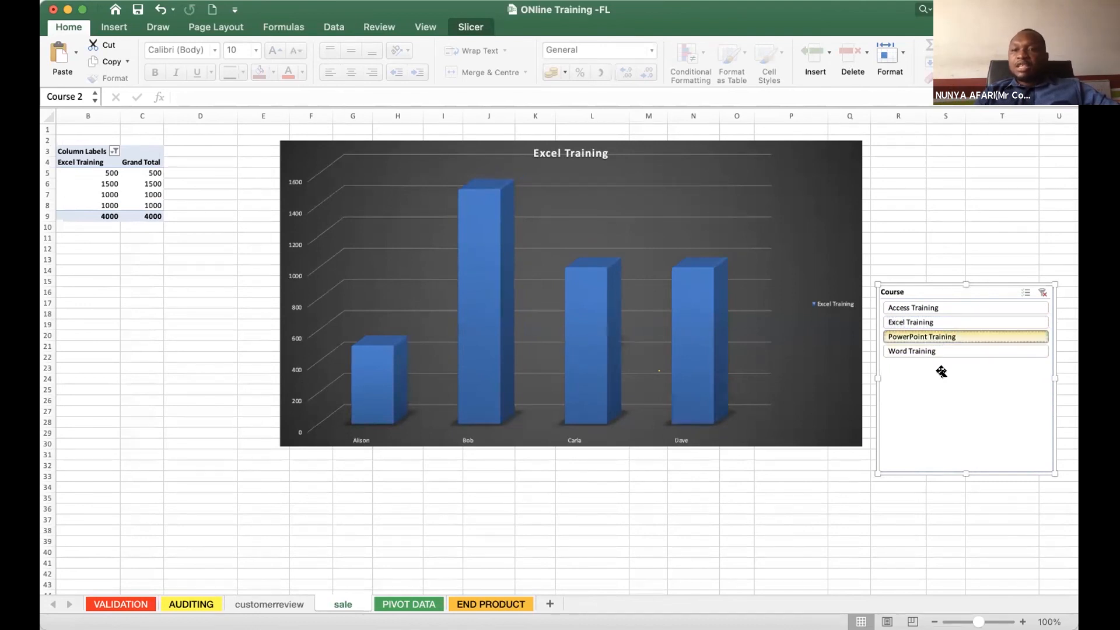
- Turn on multi-select in the Course slicer and include Excel Training, PowerPoint Training and Access Training together
{"action": "left_click", "coordinate": [927, 321]}
{"action": "left_click", "coordinate": [946, 333]}
{"action": "left_click", "coordinate": [1026, 291]}
{"action": "left_click", "coordinate": [979, 322]}
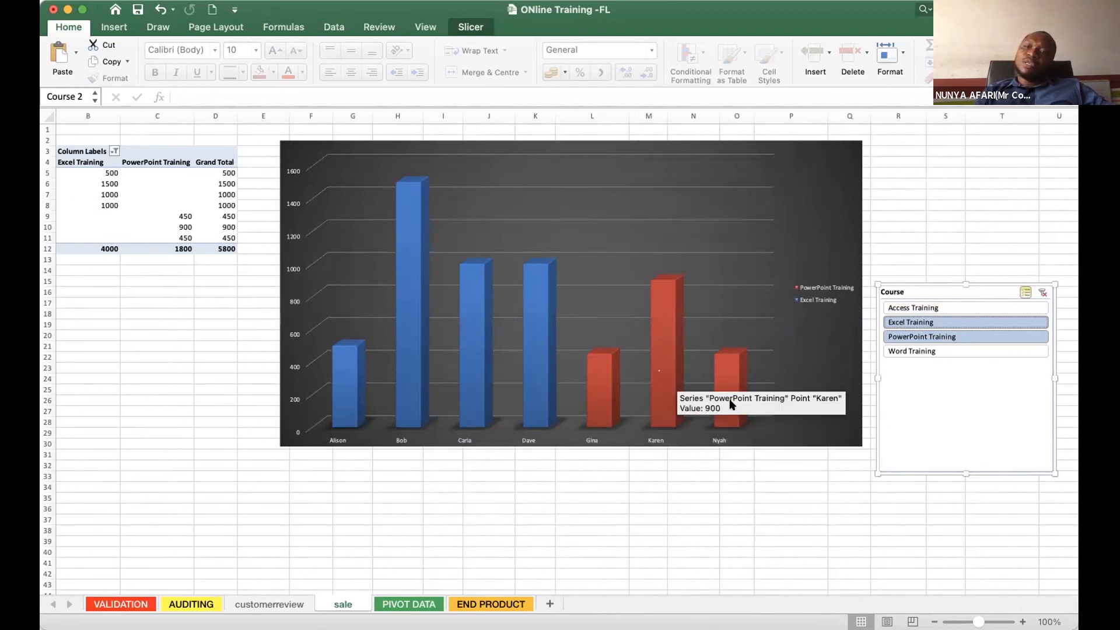
{"action": "left_click", "coordinate": [932, 308]}
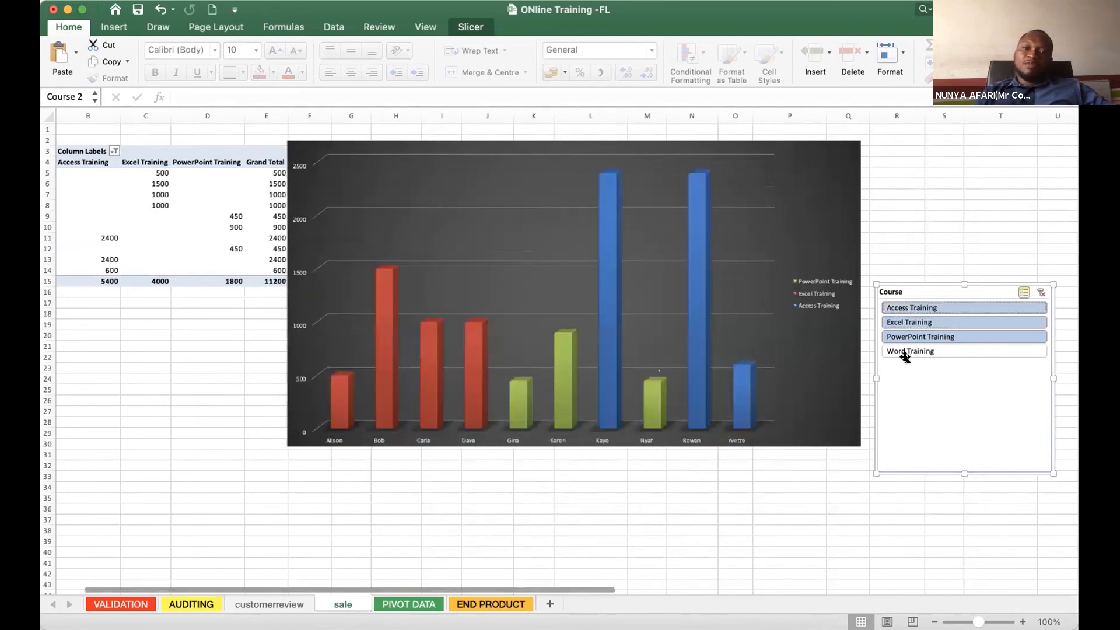